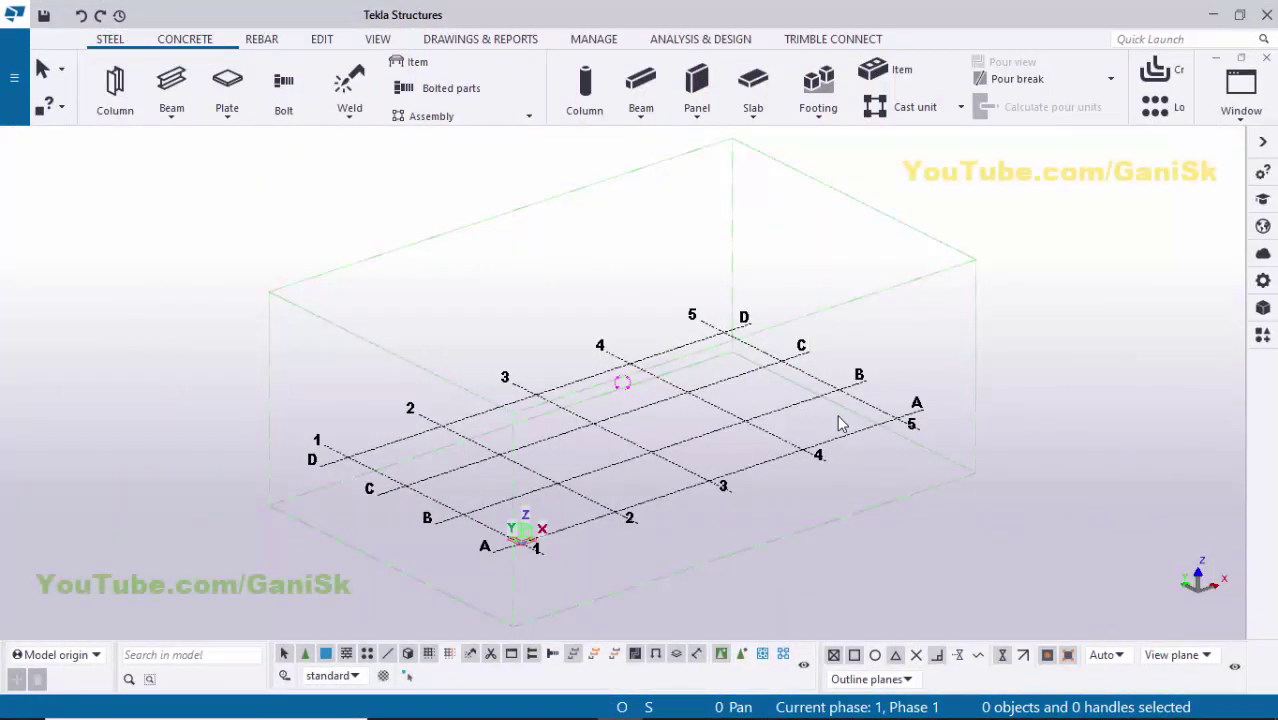
- Place two steel columns on grid line 3, at its intersections with grid lines A and B
{"action": "middle_click_drag", "start_coordinate": [837, 427], "coordinate": [797, 393], "text": "ctrl"}
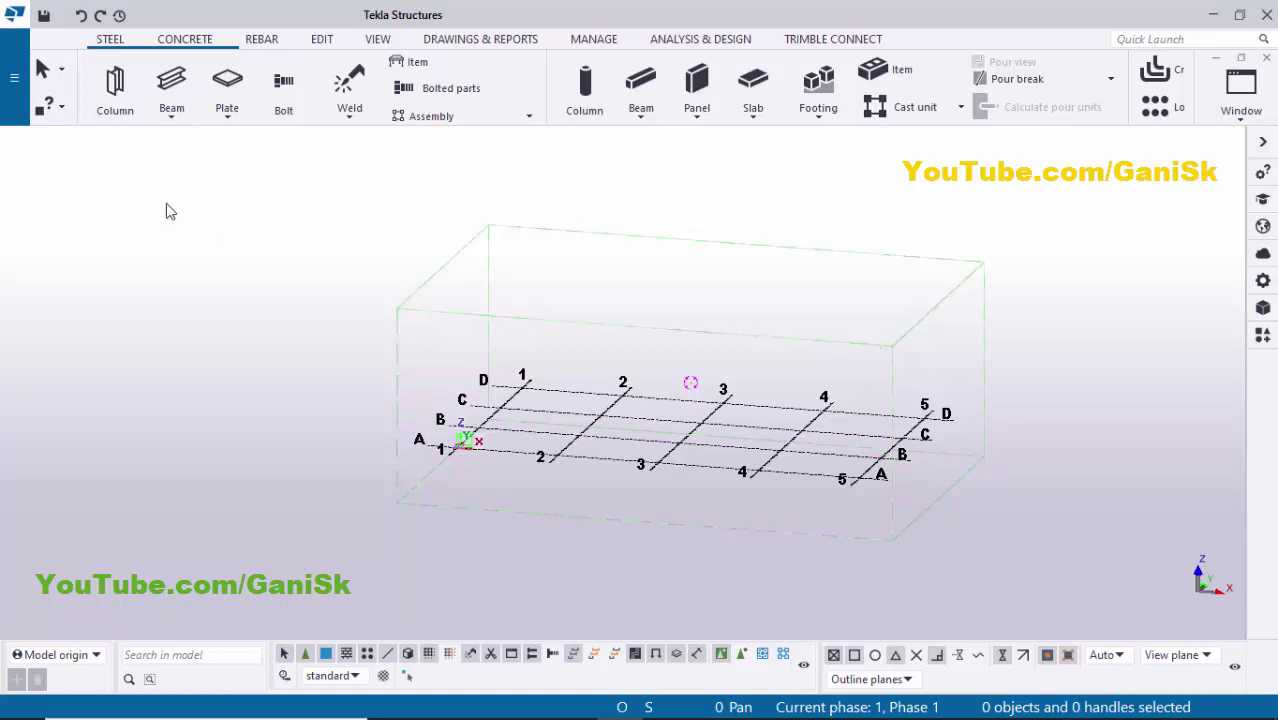
{"action": "left_click", "coordinate": [112, 90]}
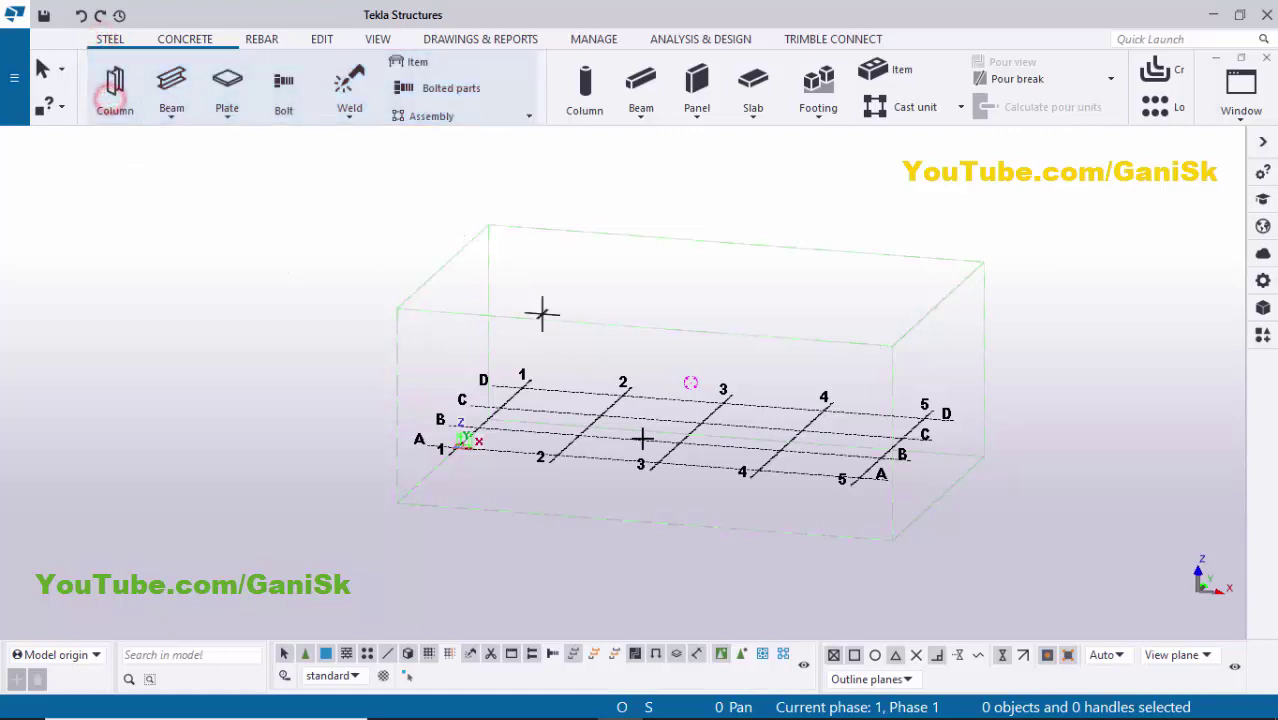
{"action": "scroll", "coordinate": [642, 437], "scroll_direction": "up", "scroll_amount": 4}
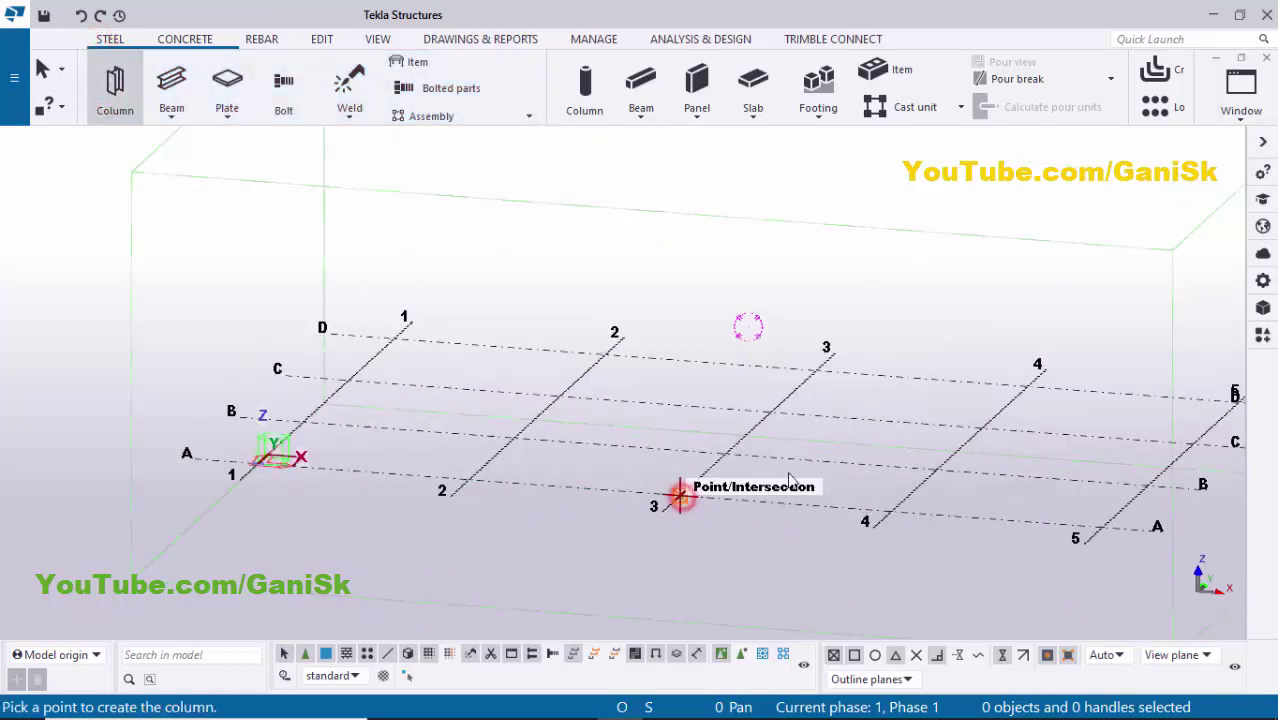
{"action": "left_click", "coordinate": [680, 494]}
{"action": "scroll", "coordinate": [750, 457], "scroll_direction": "up", "scroll_amount": 2}
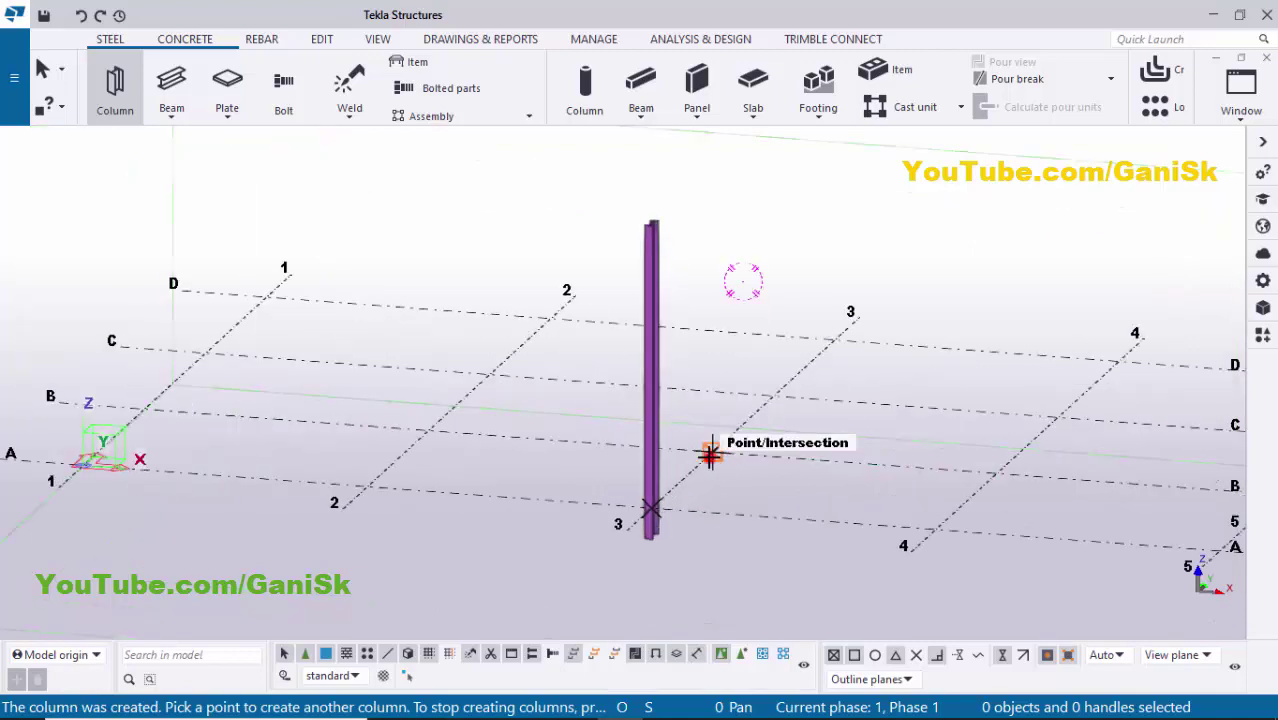
{"action": "left_click", "coordinate": [709, 455]}
{"action": "scroll", "coordinate": [736, 445], "scroll_direction": "down", "scroll_amount": 1}
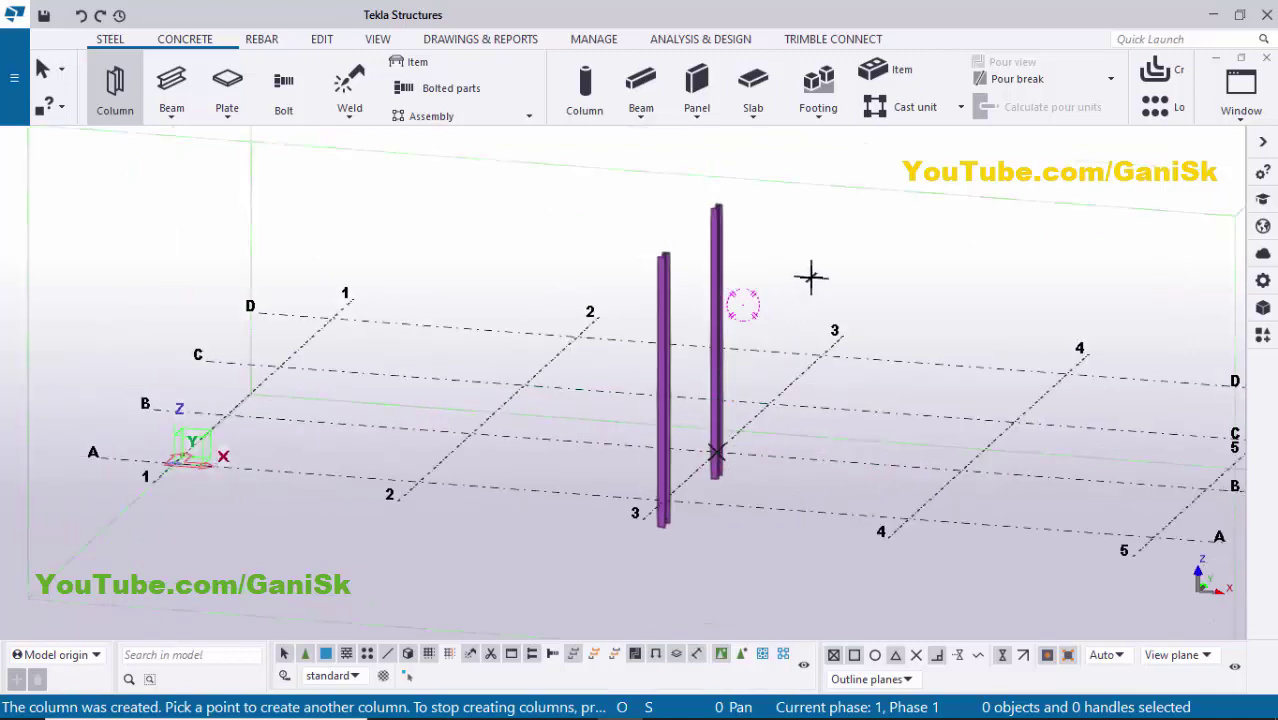
{"action": "key", "text": "Escape"}
- Create a steel beam spanning between the midpoints of the two columns
{"action": "scroll", "coordinate": [842, 288], "scroll_direction": "down", "scroll_amount": 2}
{"action": "middle_click_drag", "start_coordinate": [850, 291], "coordinate": [700, 336], "text": "ctrl"}
{"action": "scroll", "coordinate": [700, 336], "scroll_direction": "up", "scroll_amount": 1}
{"action": "scroll", "coordinate": [703, 337], "scroll_direction": "up", "scroll_amount": 3}
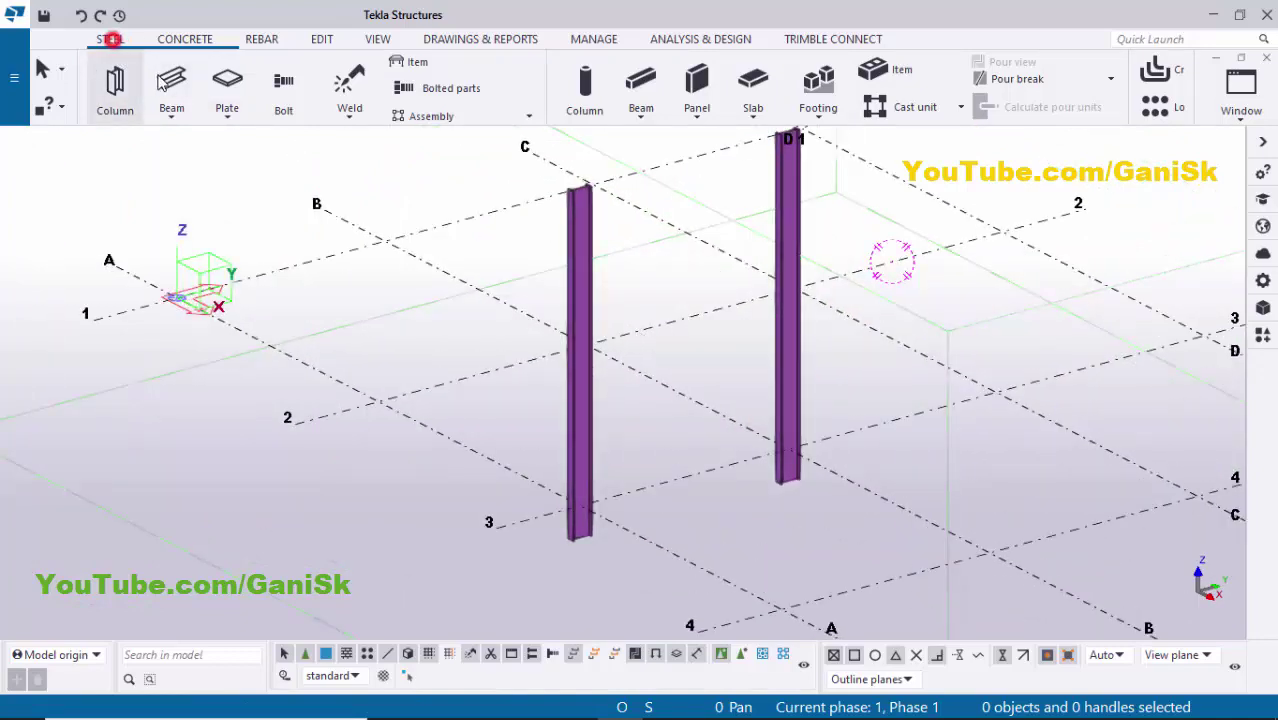
{"action": "left_click", "coordinate": [167, 87]}
{"action": "middle_click_drag", "start_coordinate": [599, 386], "coordinate": [558, 346], "text": "ctrl"}
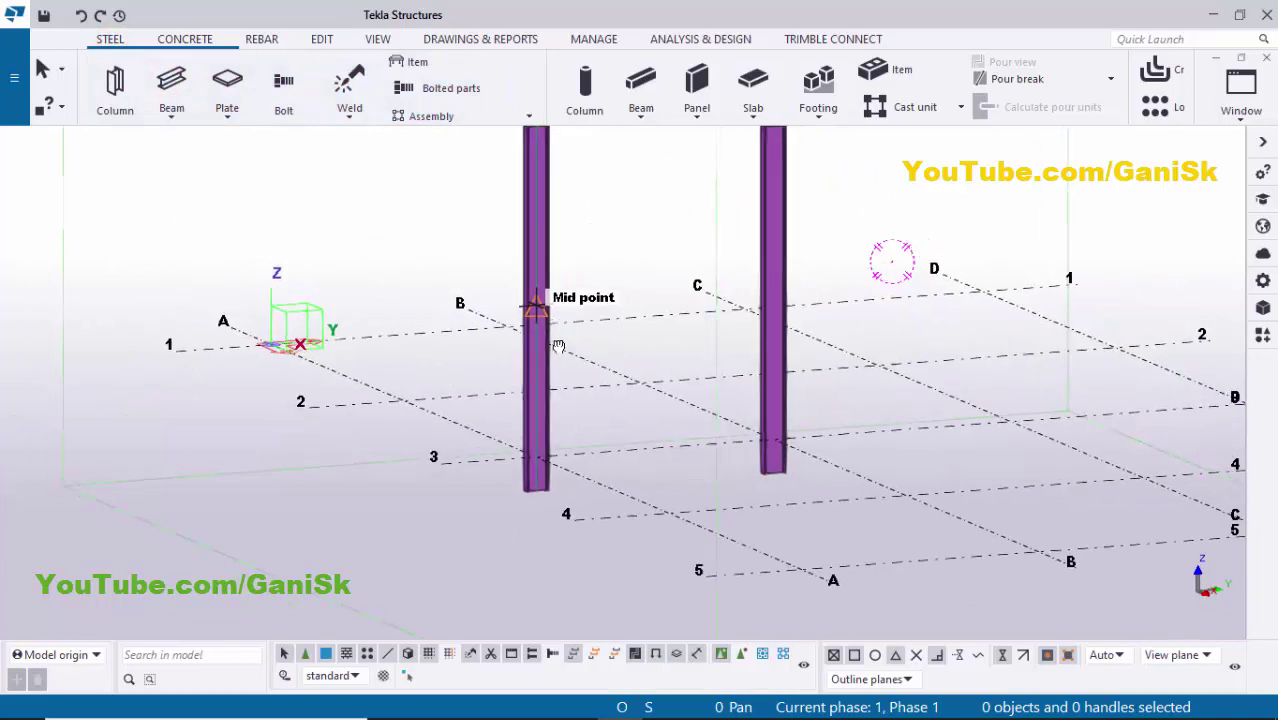
{"action": "left_click", "coordinate": [537, 306]}
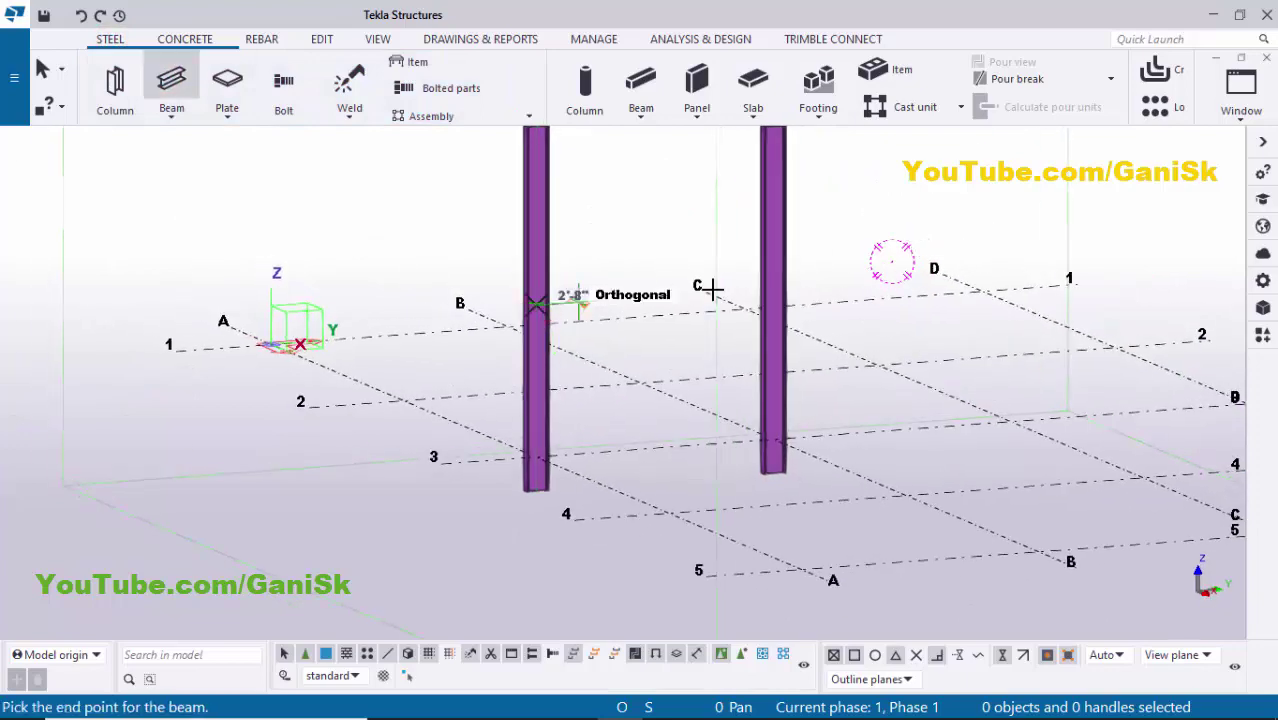
{"action": "left_click", "coordinate": [775, 297]}
{"action": "key", "text": "Escape"}
- Search the applications and components catalog for 144 and start the End plate (144) connection
{"action": "scroll", "coordinate": [643, 265], "scroll_direction": "down", "scroll_amount": 2}
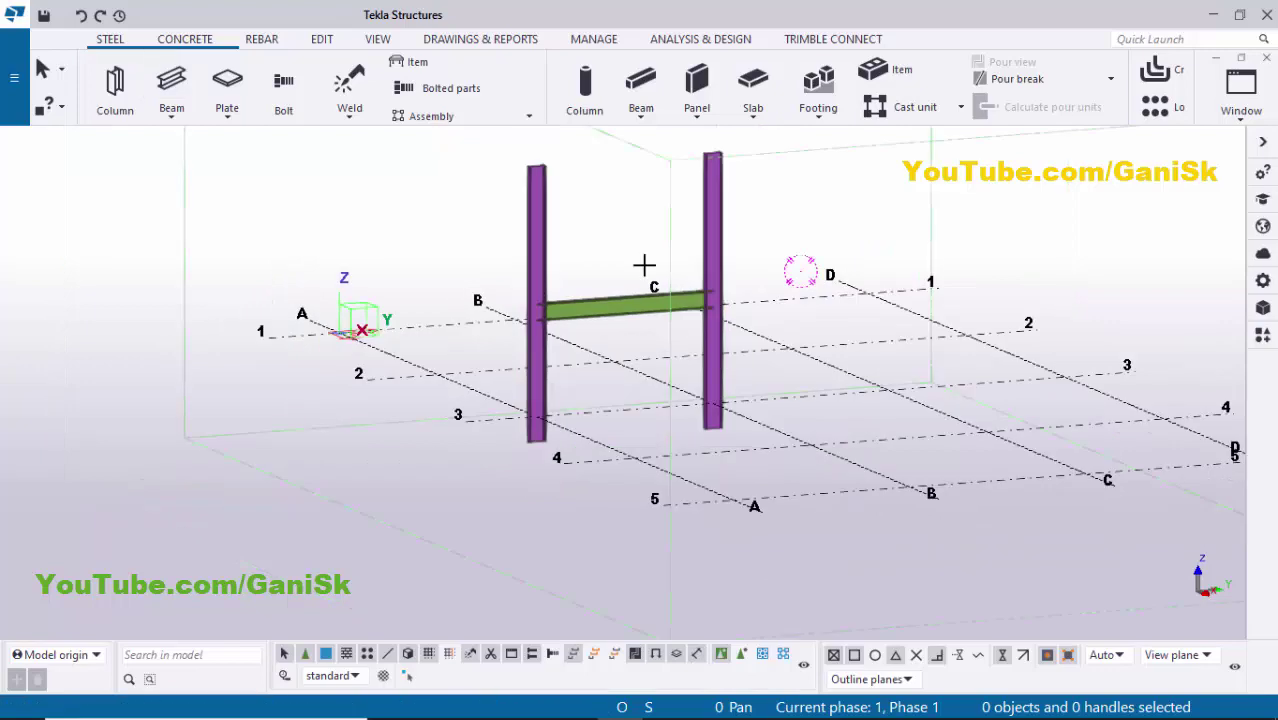
{"action": "middle_click_drag", "start_coordinate": [645, 268], "coordinate": [519, 298], "text": "ctrl"}
{"action": "scroll", "coordinate": [541, 281], "scroll_direction": "up", "scroll_amount": 3}
{"action": "scroll", "coordinate": [521, 305], "scroll_direction": "up", "scroll_amount": 4}
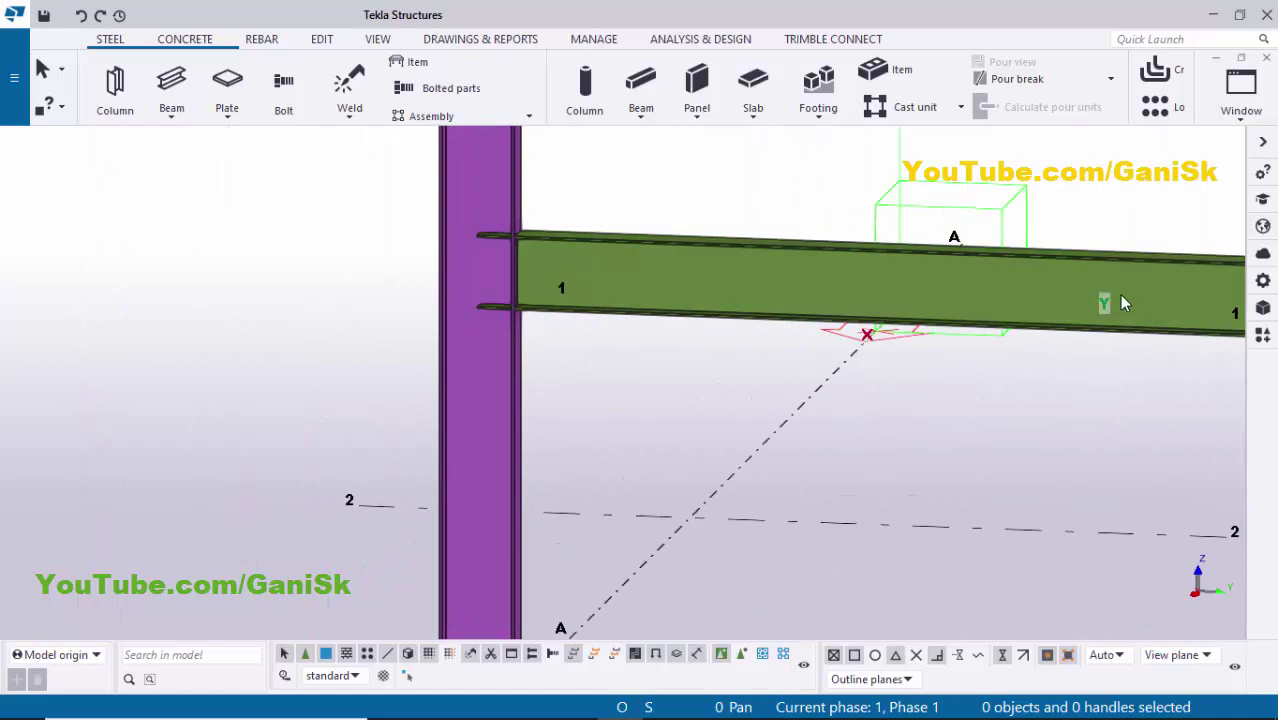
{"action": "left_click", "coordinate": [1262, 335]}
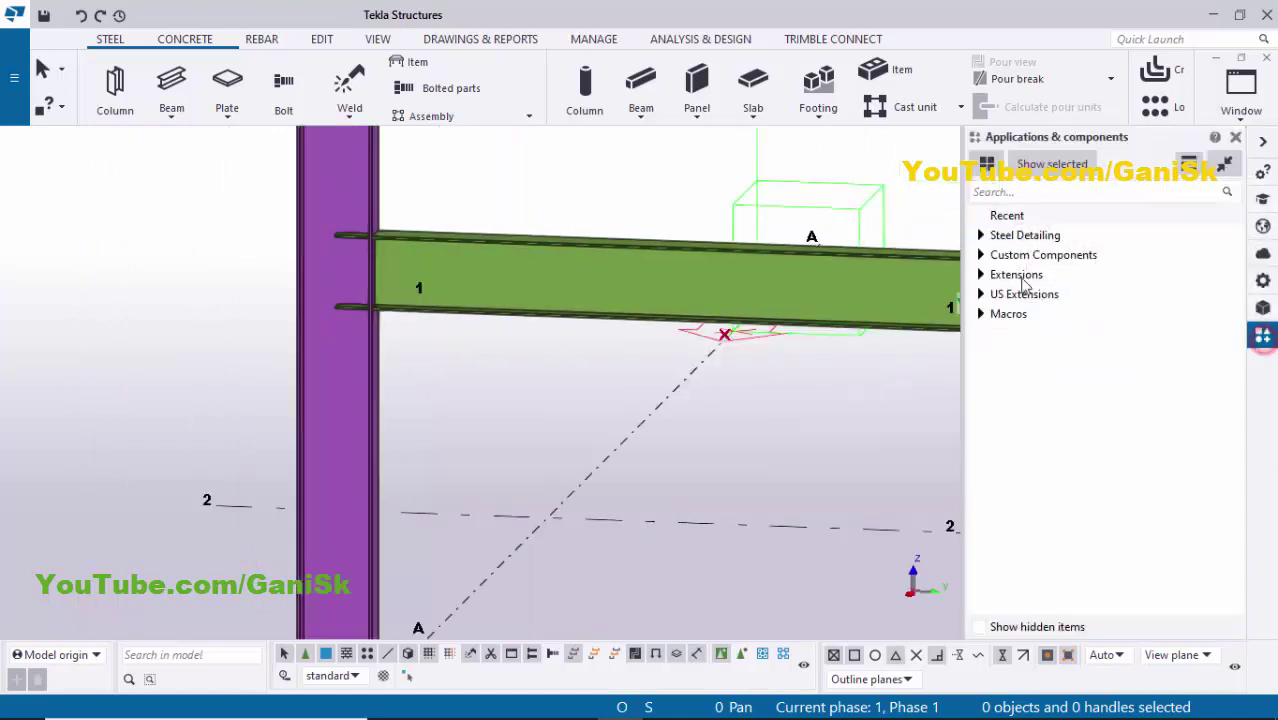
{"action": "left_click", "coordinate": [1012, 191]}
{"action": "type", "text": "1"}
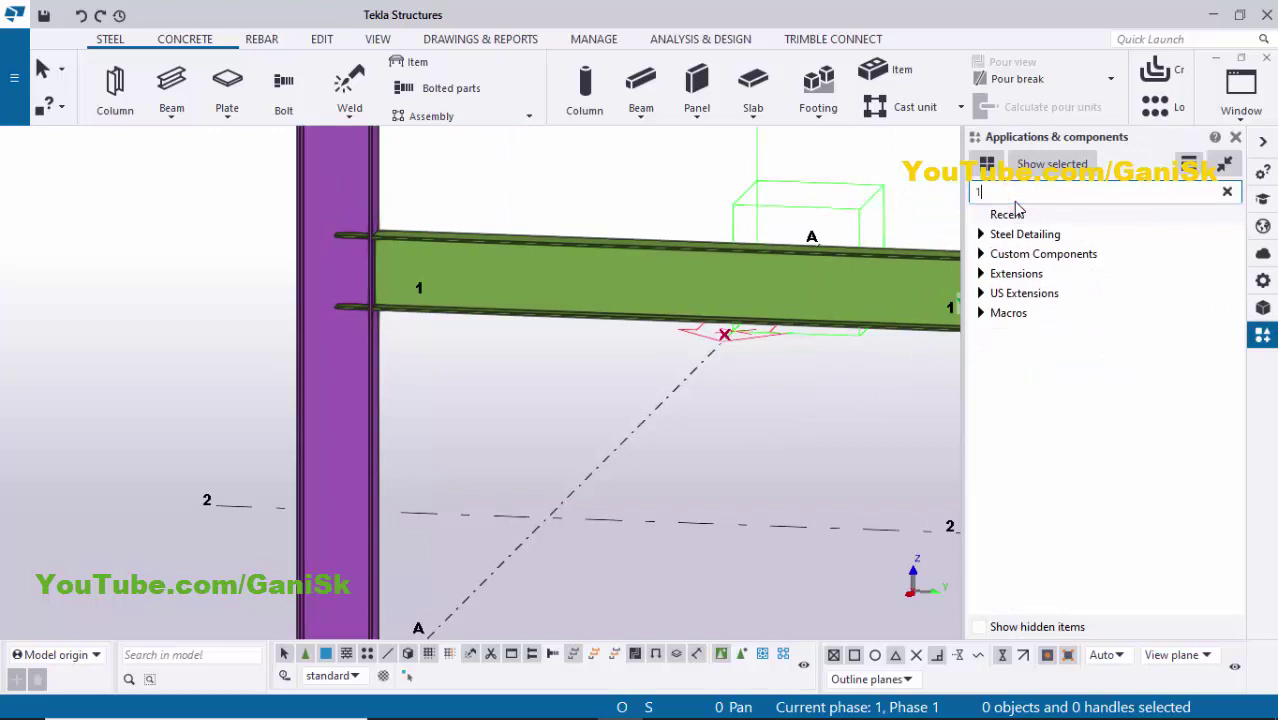
{"action": "type", "text": "44"}
{"action": "left_click", "coordinate": [1137, 316]}
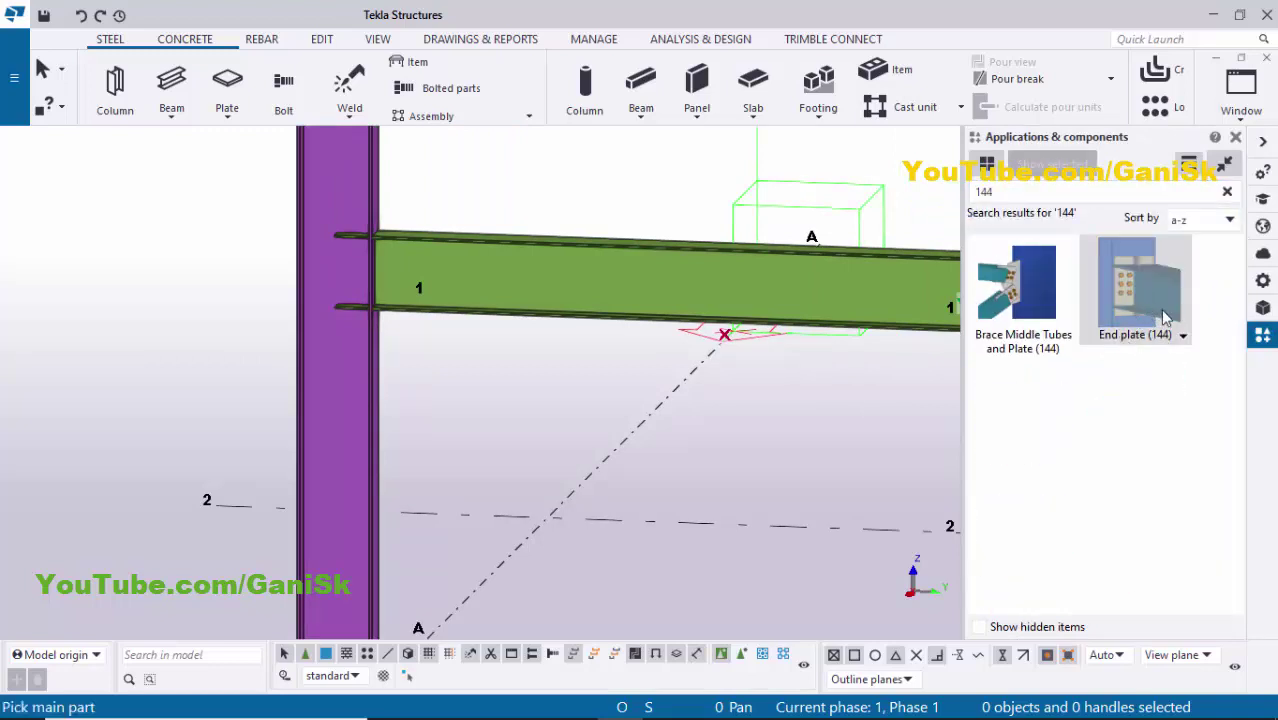
{"action": "left_click", "coordinate": [1236, 138]}
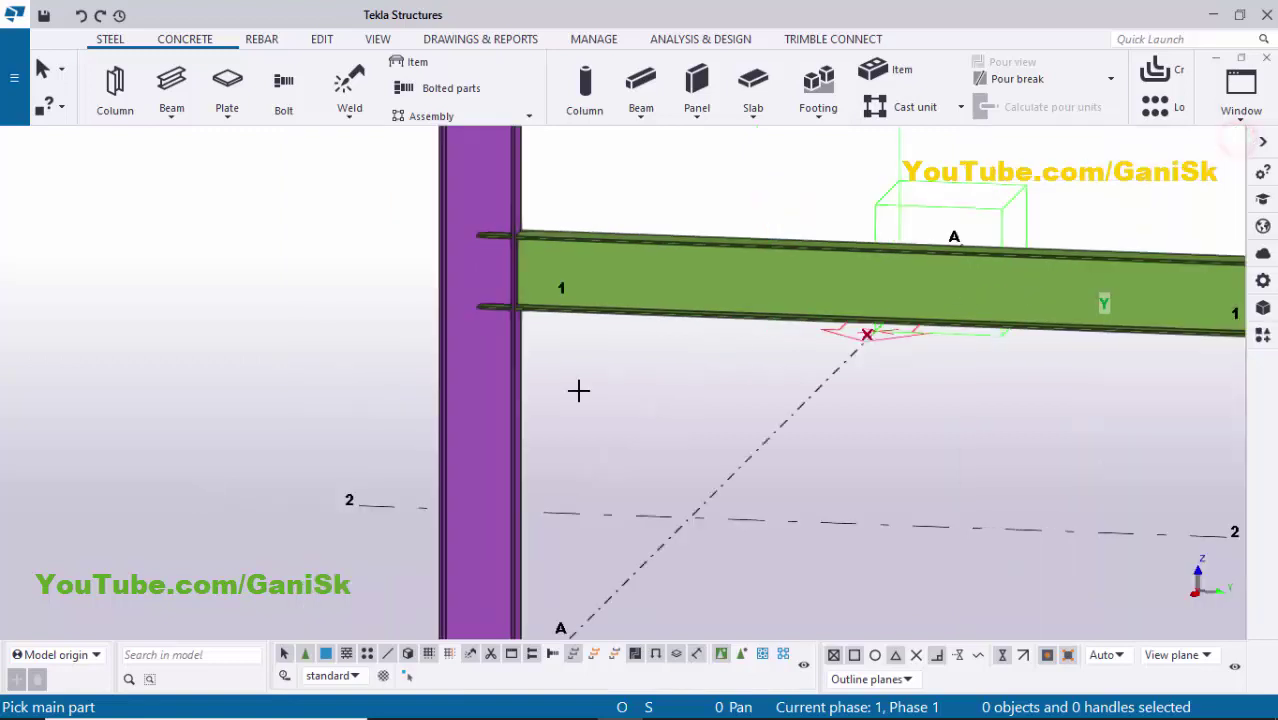
- Apply the end plate connection with the column on grid A as main part and the beam as secondary part
{"action": "scroll", "coordinate": [510, 390], "scroll_direction": "up", "scroll_amount": 1}
{"action": "left_click", "coordinate": [505, 391]}
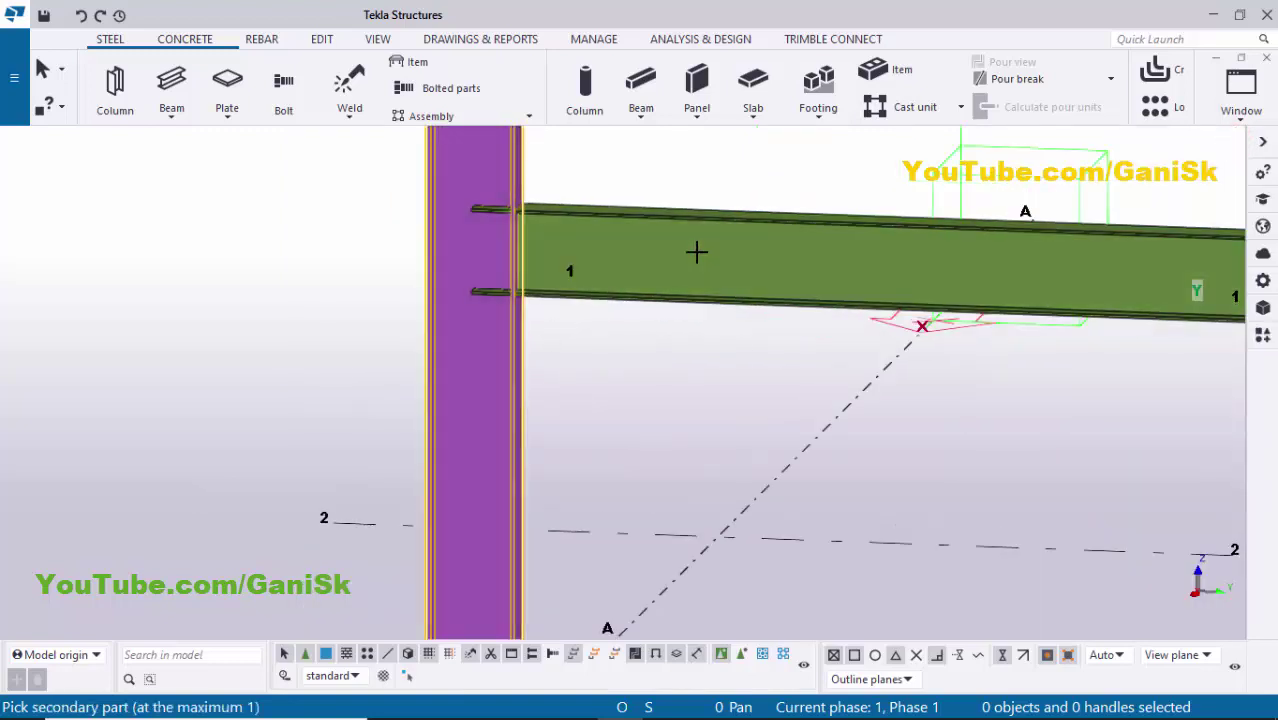
{"action": "left_click", "coordinate": [695, 258]}
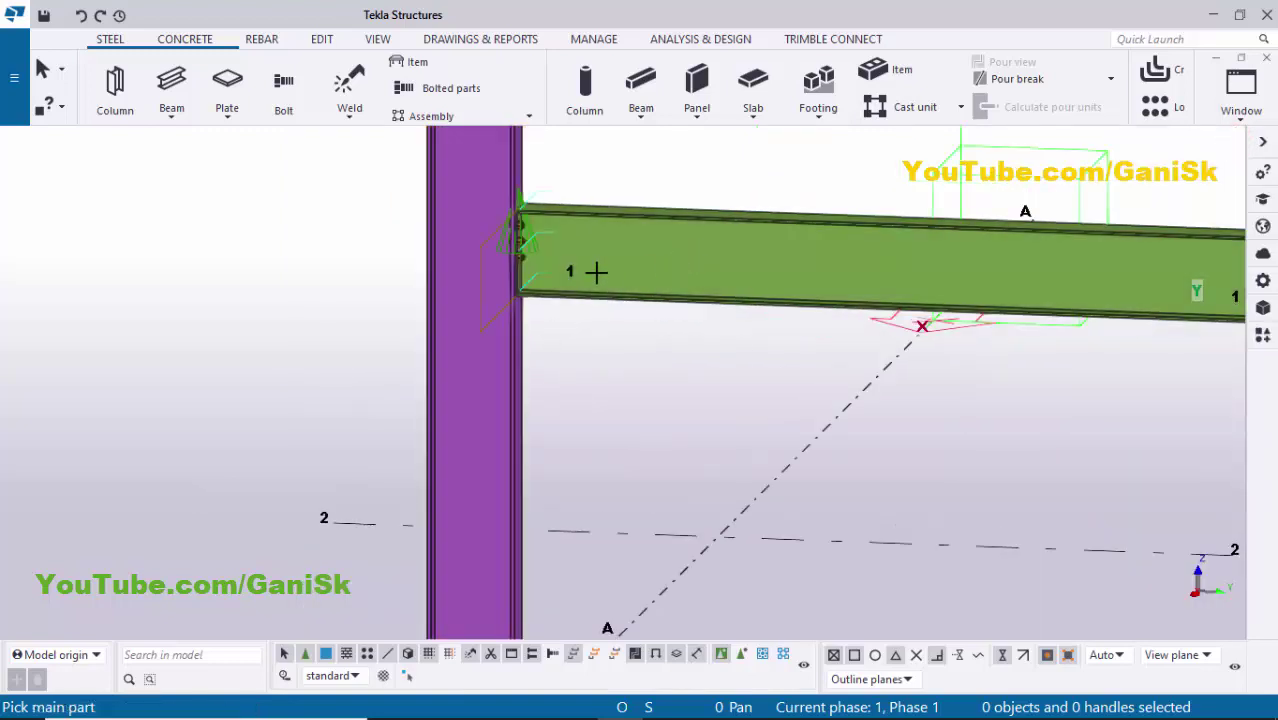
{"action": "scroll", "coordinate": [572, 274], "scroll_direction": "up", "scroll_amount": 4}
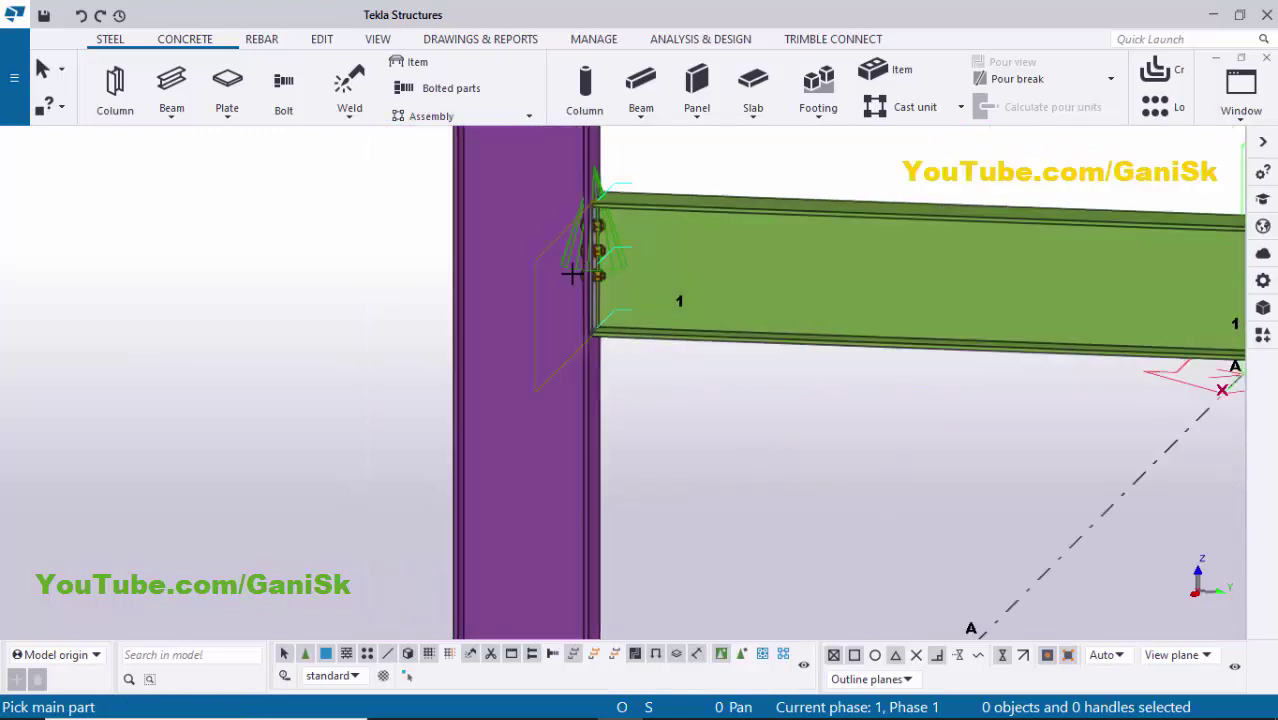
{"action": "scroll", "coordinate": [572, 274], "scroll_direction": "down", "scroll_amount": 1}
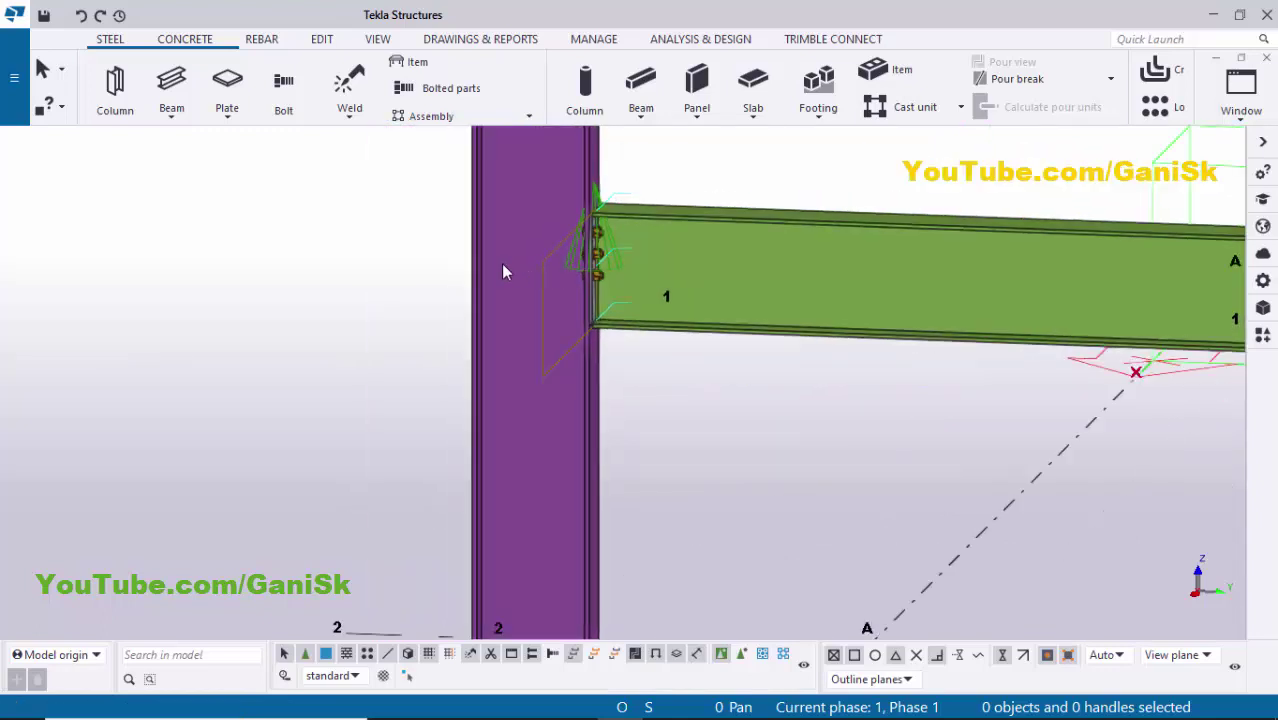
- Redraw the model view and inspect the bolted end plate joint between column and beam up close
{"action": "right_click", "coordinate": [367, 233]}
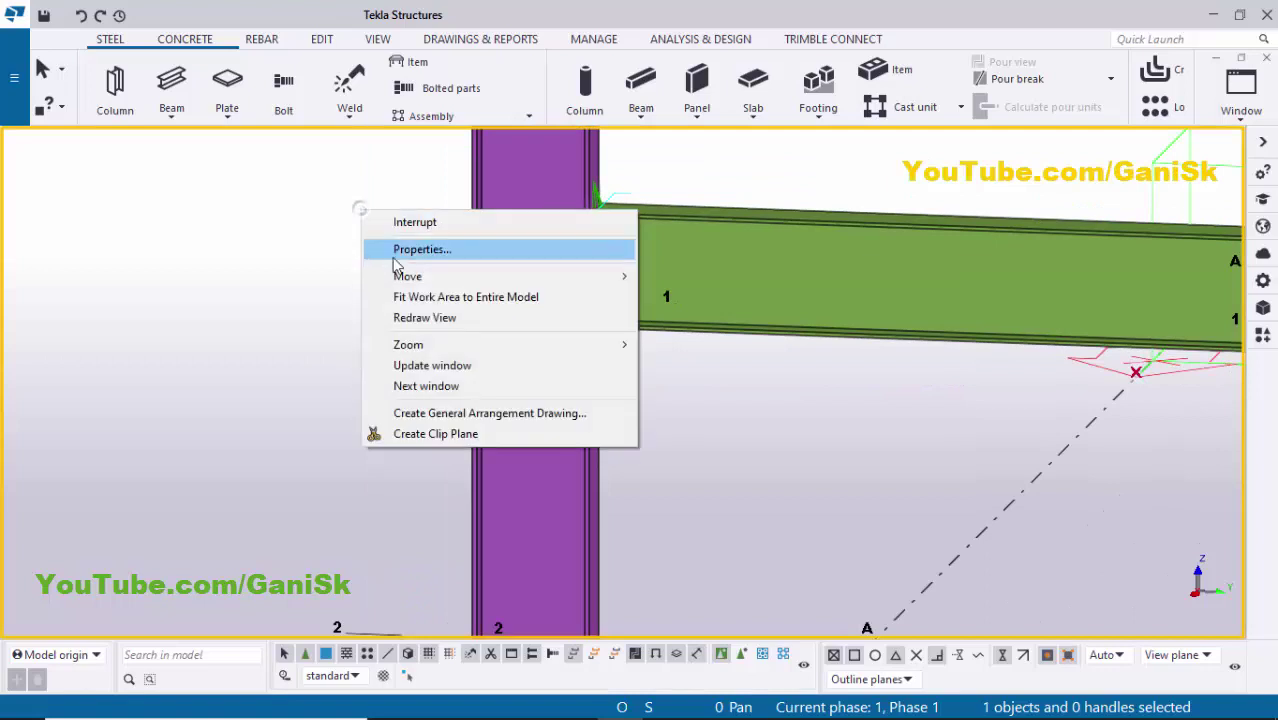
{"action": "left_click", "coordinate": [426, 316]}
{"action": "scroll", "coordinate": [597, 287], "scroll_direction": "up", "scroll_amount": 2}
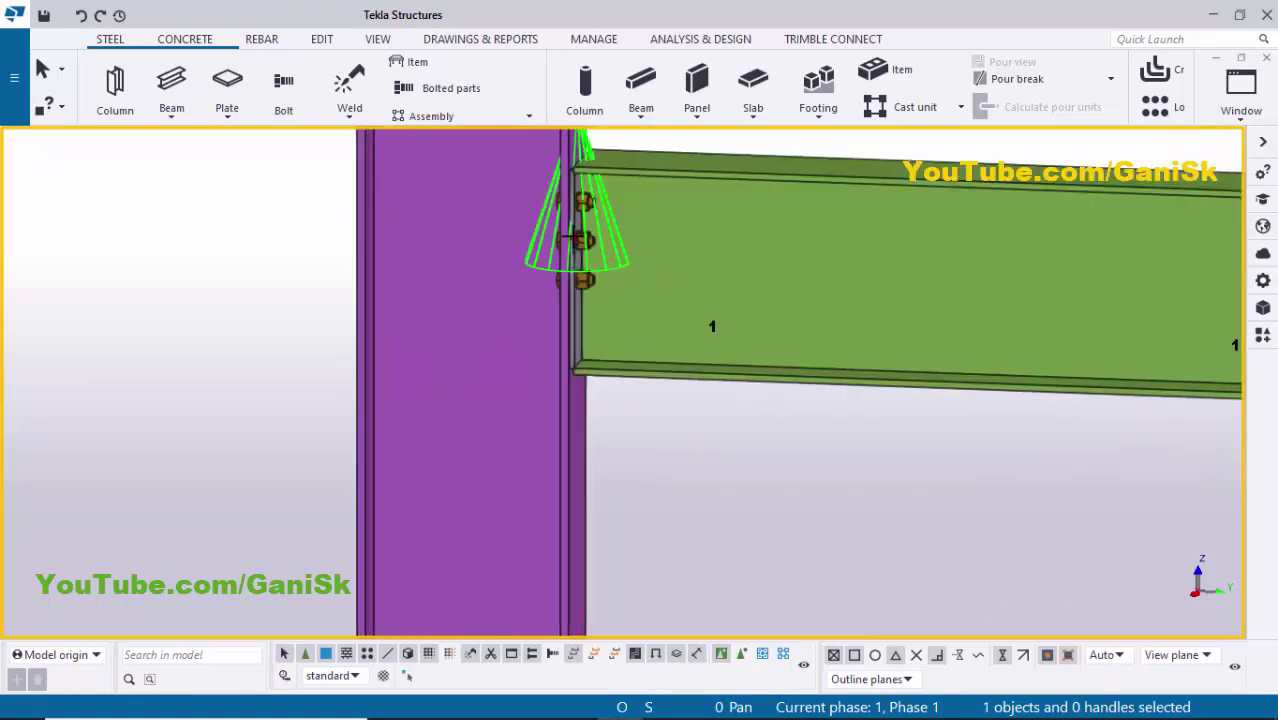
{"action": "middle_click_drag", "start_coordinate": [641, 257], "coordinate": [702, 231], "text": "ctrl"}
{"action": "scroll", "coordinate": [688, 195], "scroll_direction": "up", "scroll_amount": 2}
{"action": "right_click", "coordinate": [693, 160]}
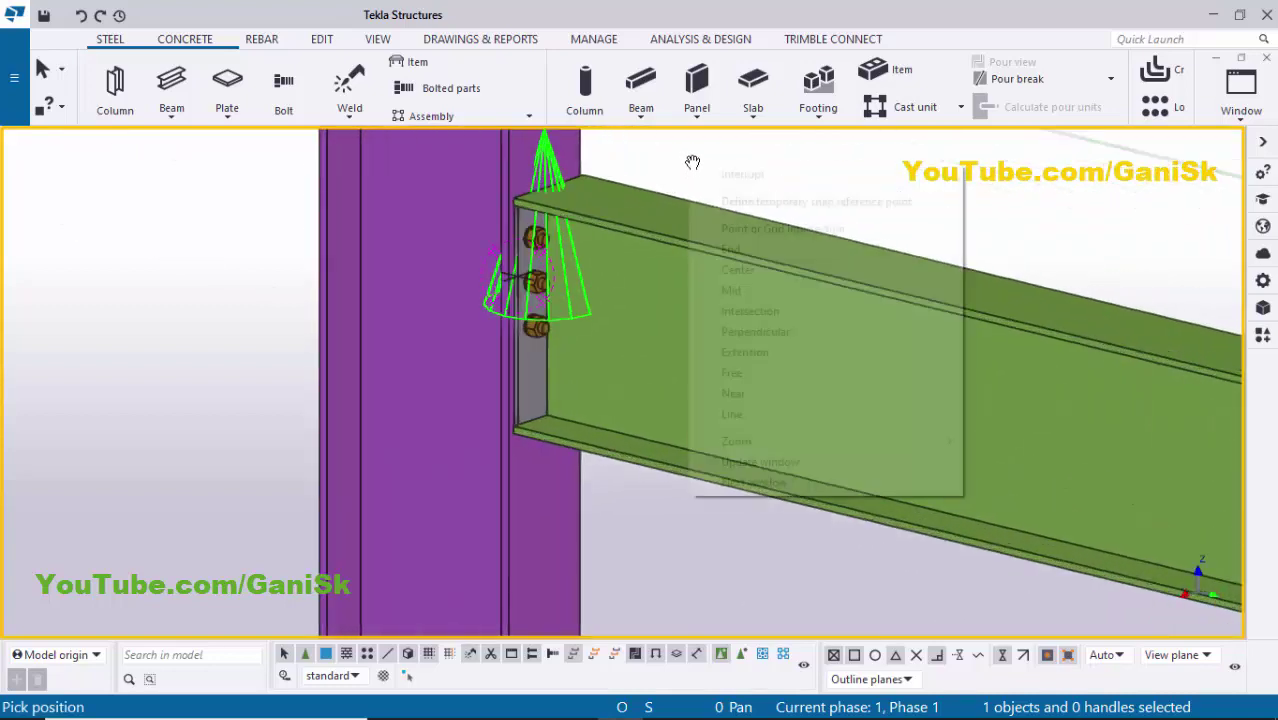
{"action": "left_click", "coordinate": [698, 167]}
{"action": "left_click", "coordinate": [529, 293]}
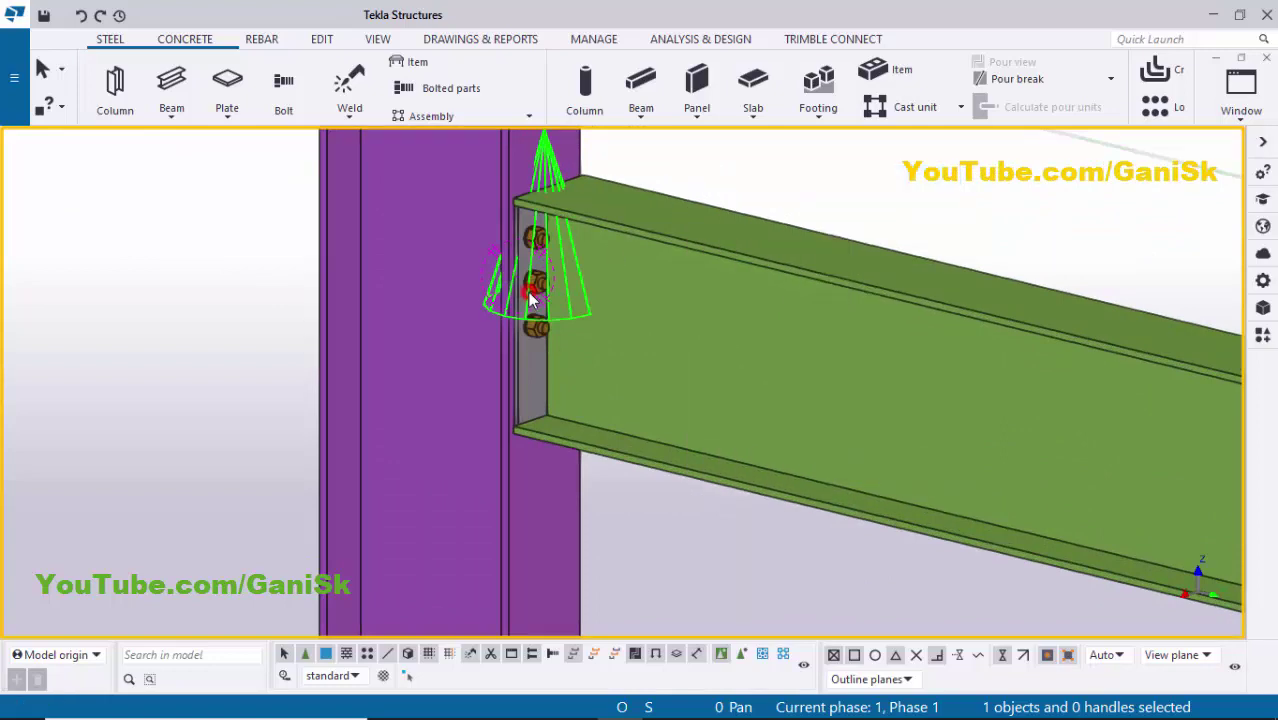
- Open the end plate connection's bolt properties and set the bolt size to 3/4
{"action": "double_click", "coordinate": [667, 322]}
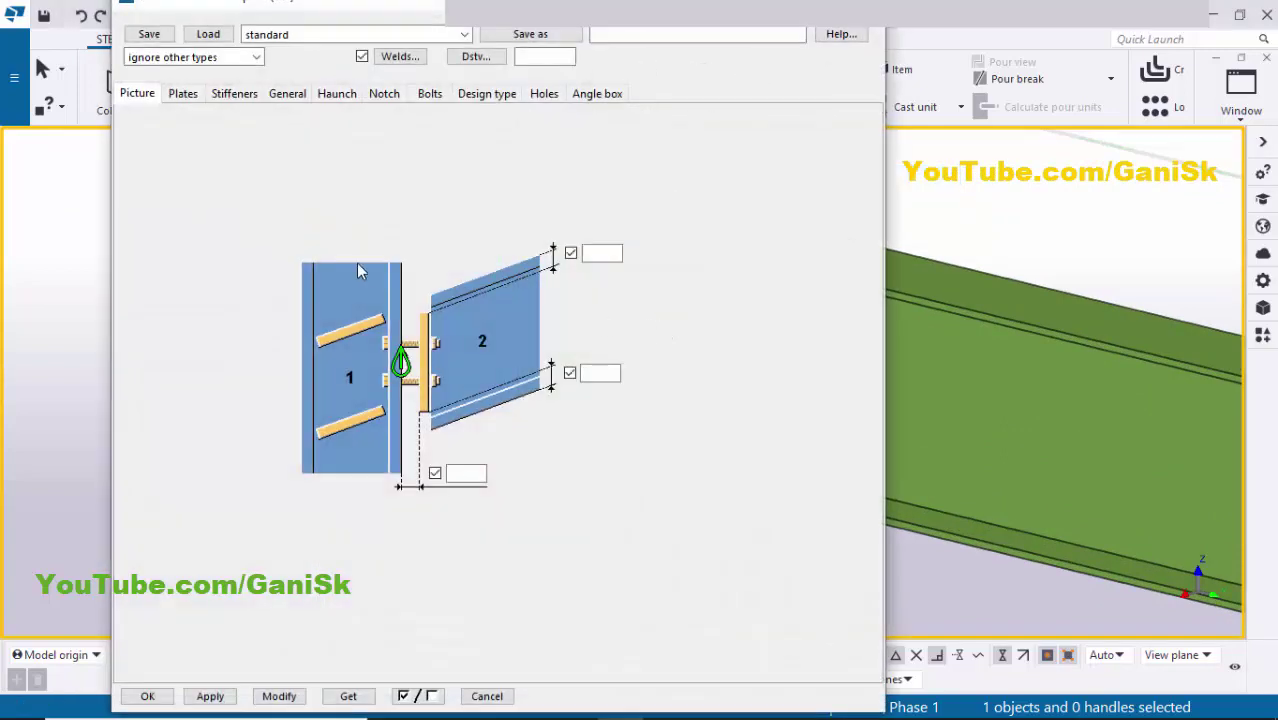
{"action": "left_click", "coordinate": [436, 93]}
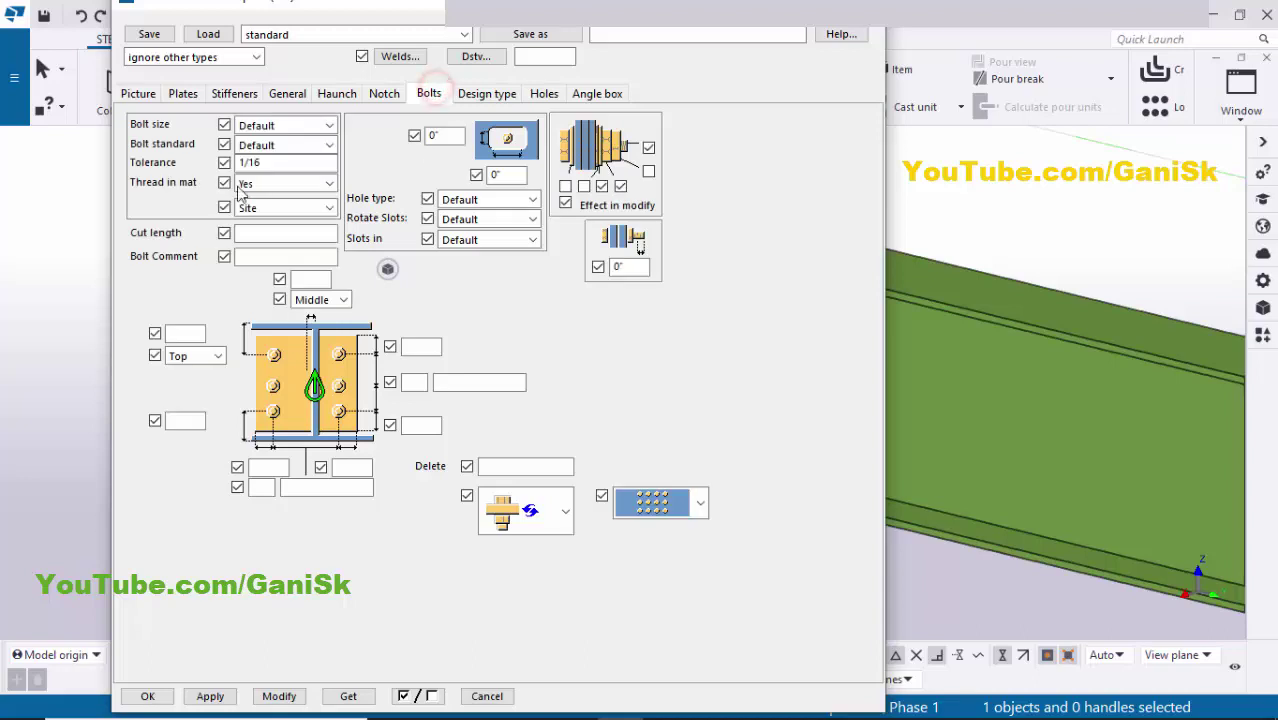
{"action": "left_click", "coordinate": [269, 128]}
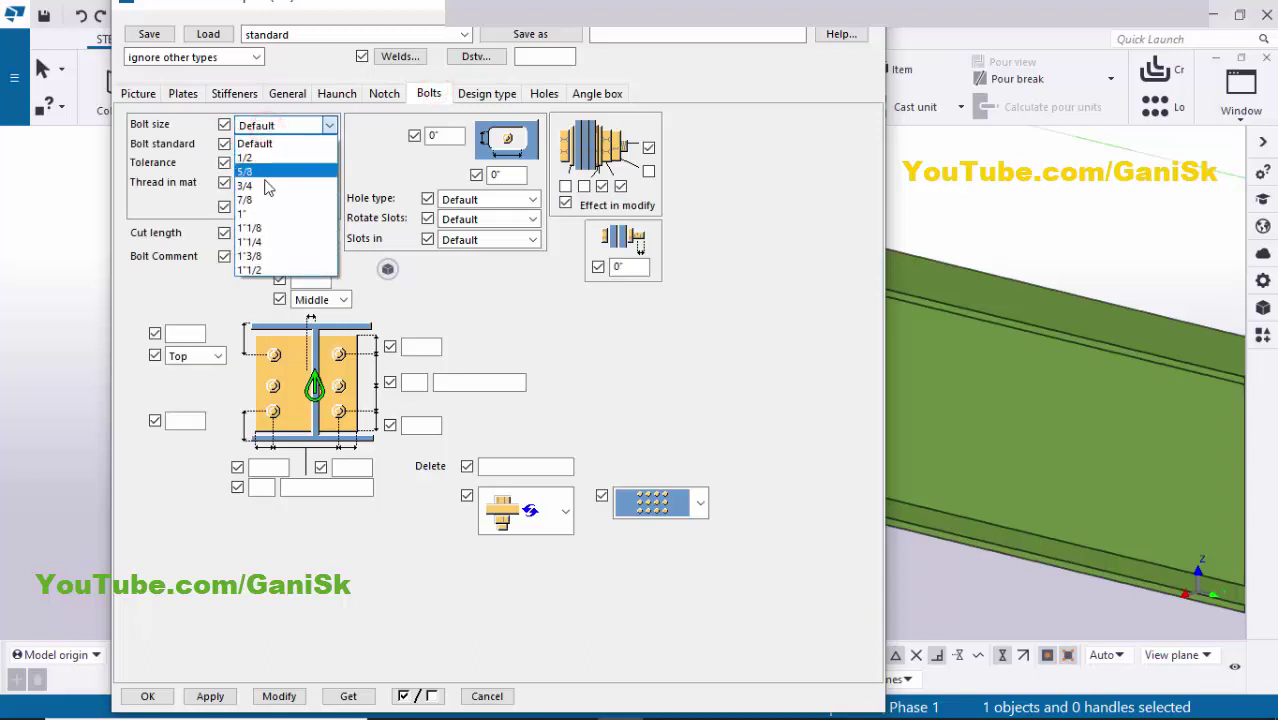
{"action": "left_click", "coordinate": [262, 186]}
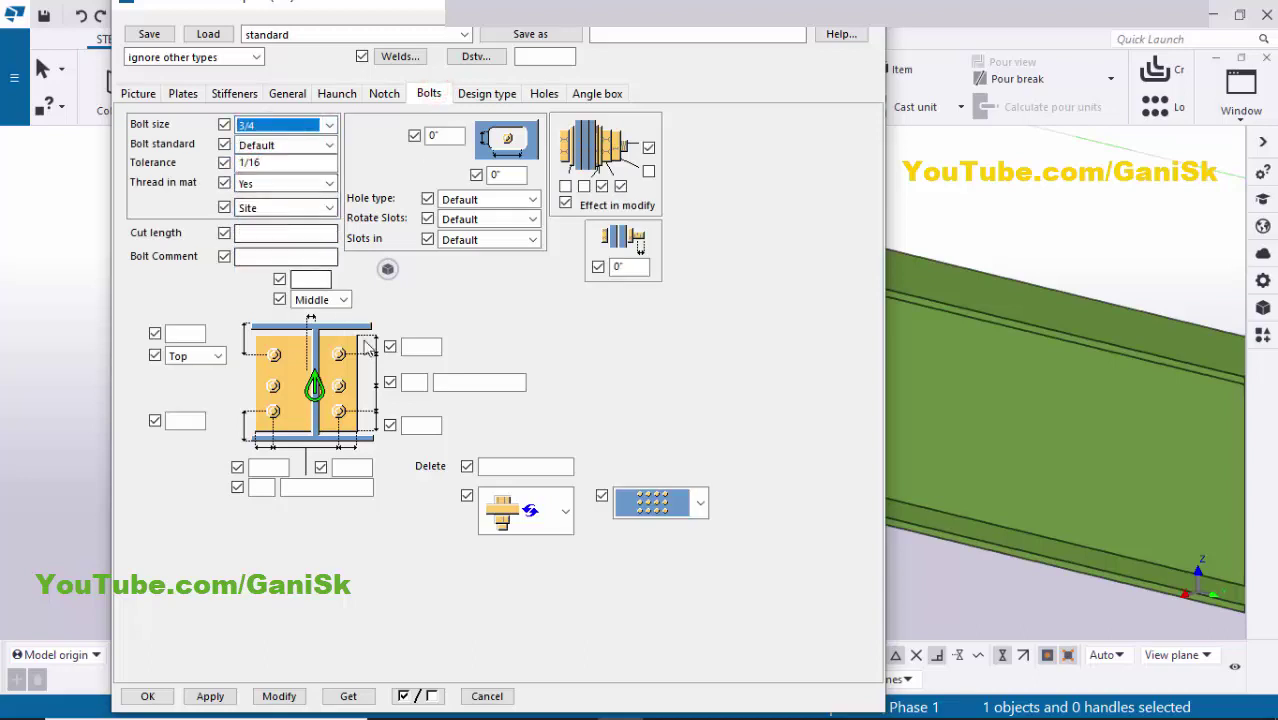
- Set the top and bottom bolt edge distances to 2", with 5 bolt rows spaced 5" apart, and update the connection
{"action": "middle_click_drag", "start_coordinate": [980, 290], "coordinate": [1152, 287]}
{"action": "middle_click_drag", "start_coordinate": [950, 305], "coordinate": [1262, 312]}
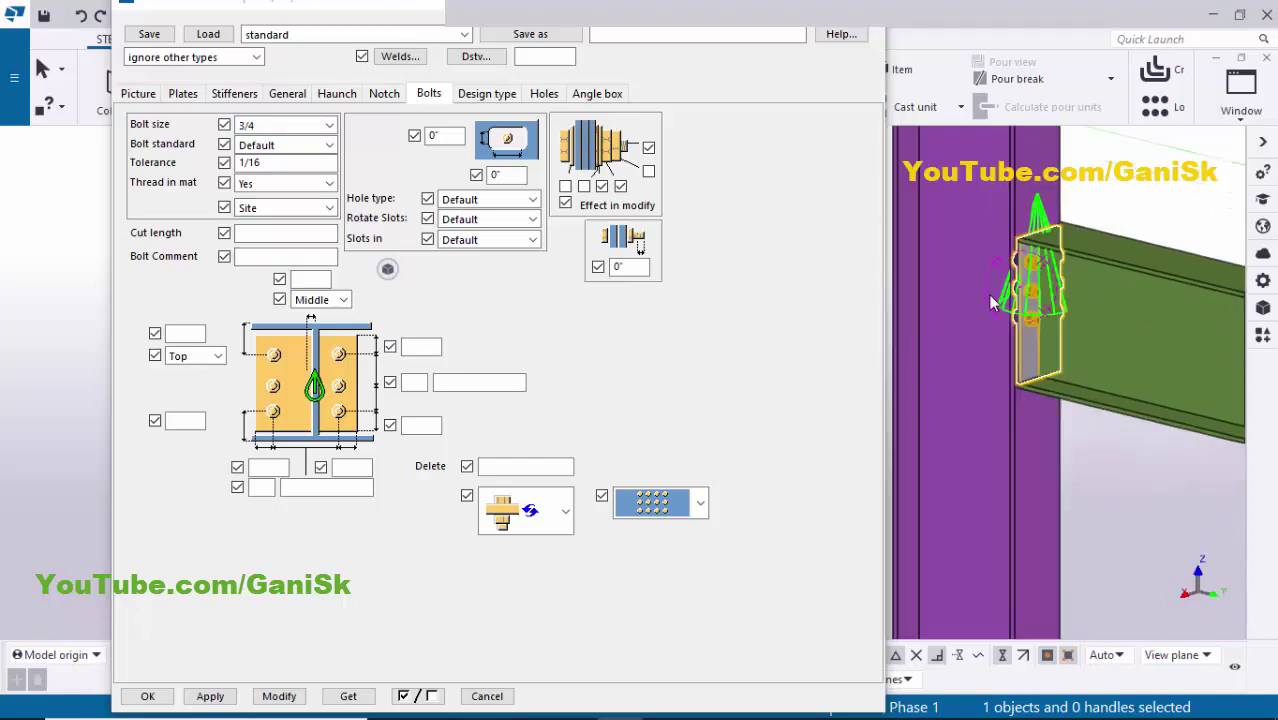
{"action": "scroll", "coordinate": [1008, 292], "scroll_direction": "up", "scroll_amount": 2}
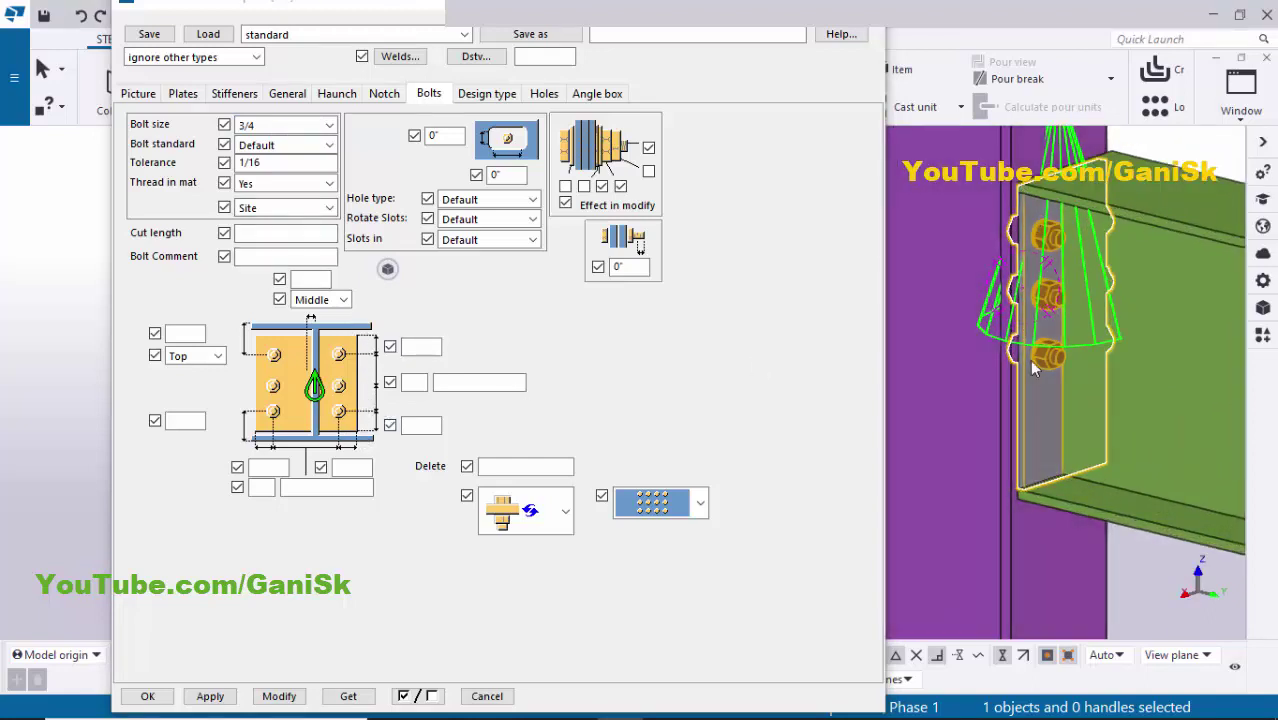
{"action": "left_click", "coordinate": [420, 346]}
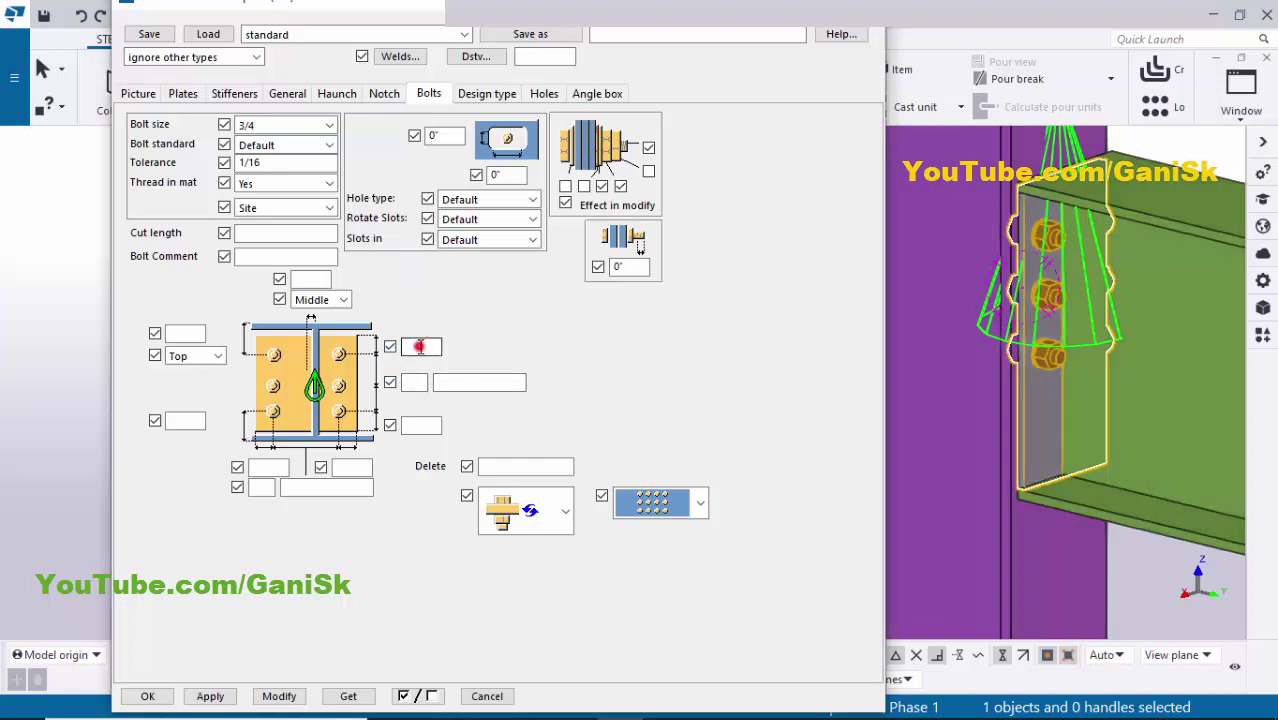
{"action": "type", "text": "2"}
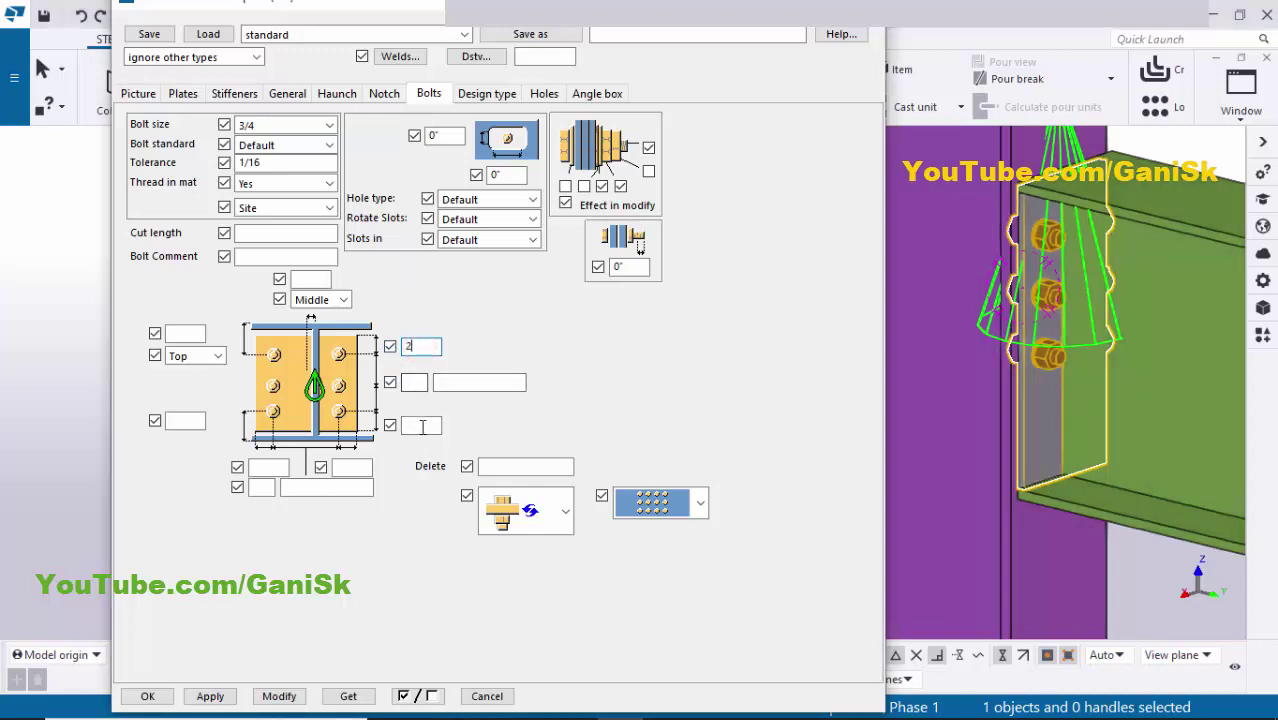
{"action": "left_click", "coordinate": [421, 425]}
{"action": "type", "text": "2"}
{"action": "left_click", "coordinate": [415, 382]}
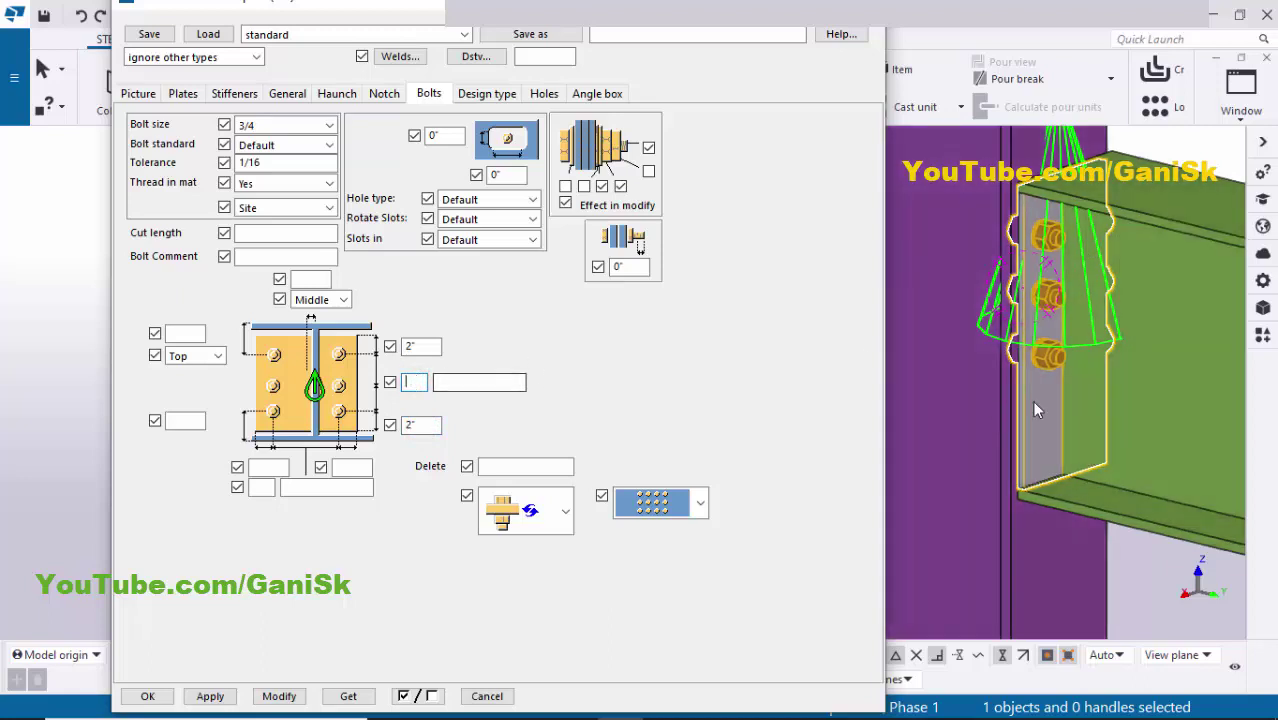
{"action": "left_click", "coordinate": [463, 384]}
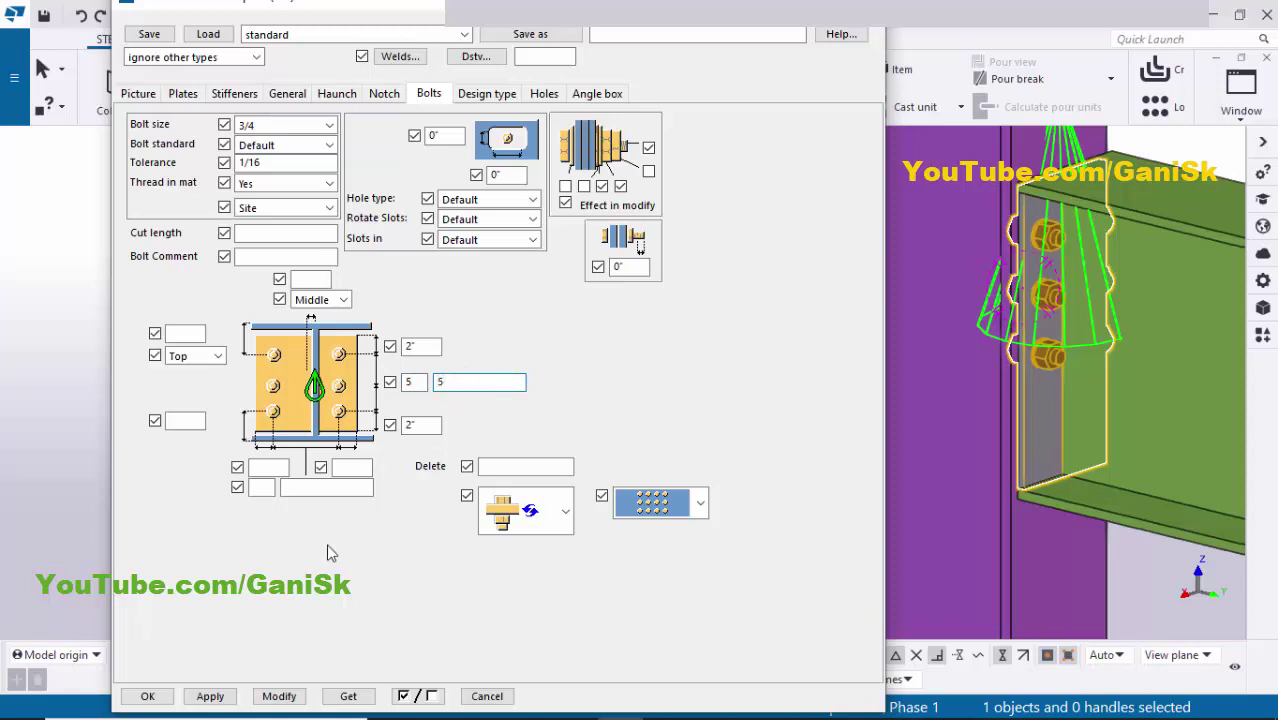
{"action": "left_click", "coordinate": [284, 697]}
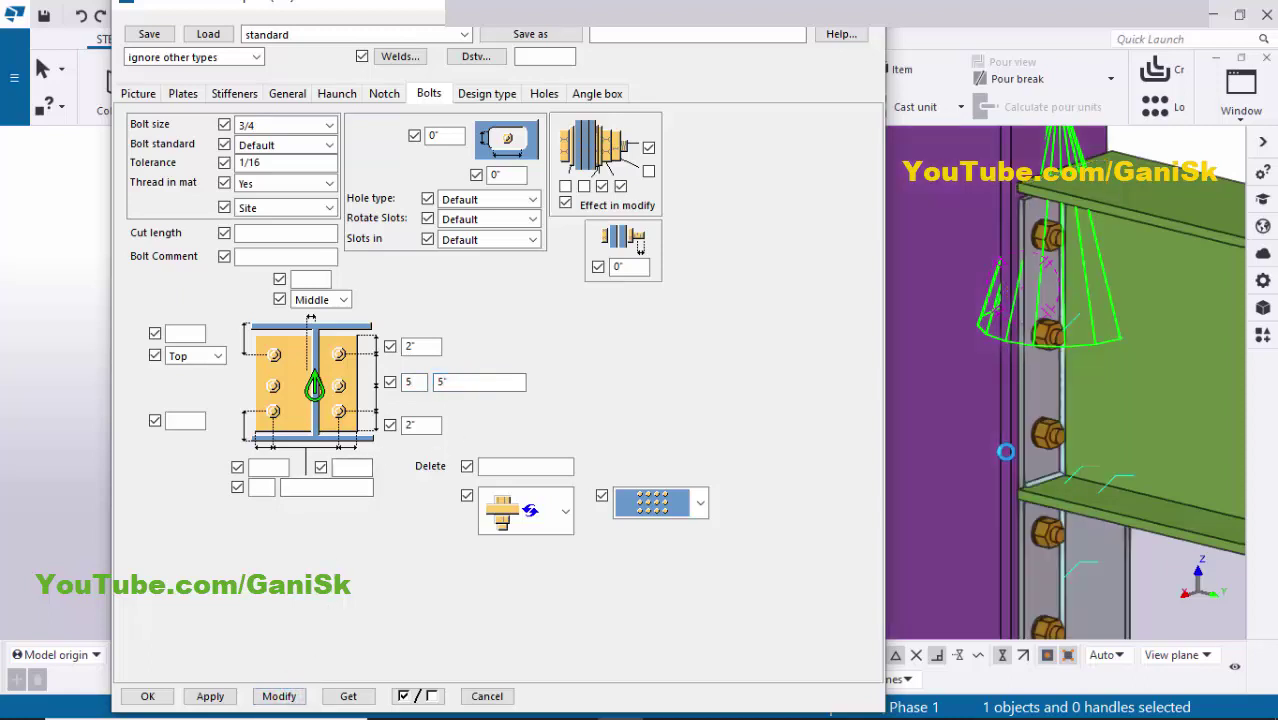
- Set the end plate connection's vertical bolt group position to Middle and update the connection in the model
{"action": "scroll", "coordinate": [1022, 445], "scroll_direction": "down", "scroll_amount": 3}
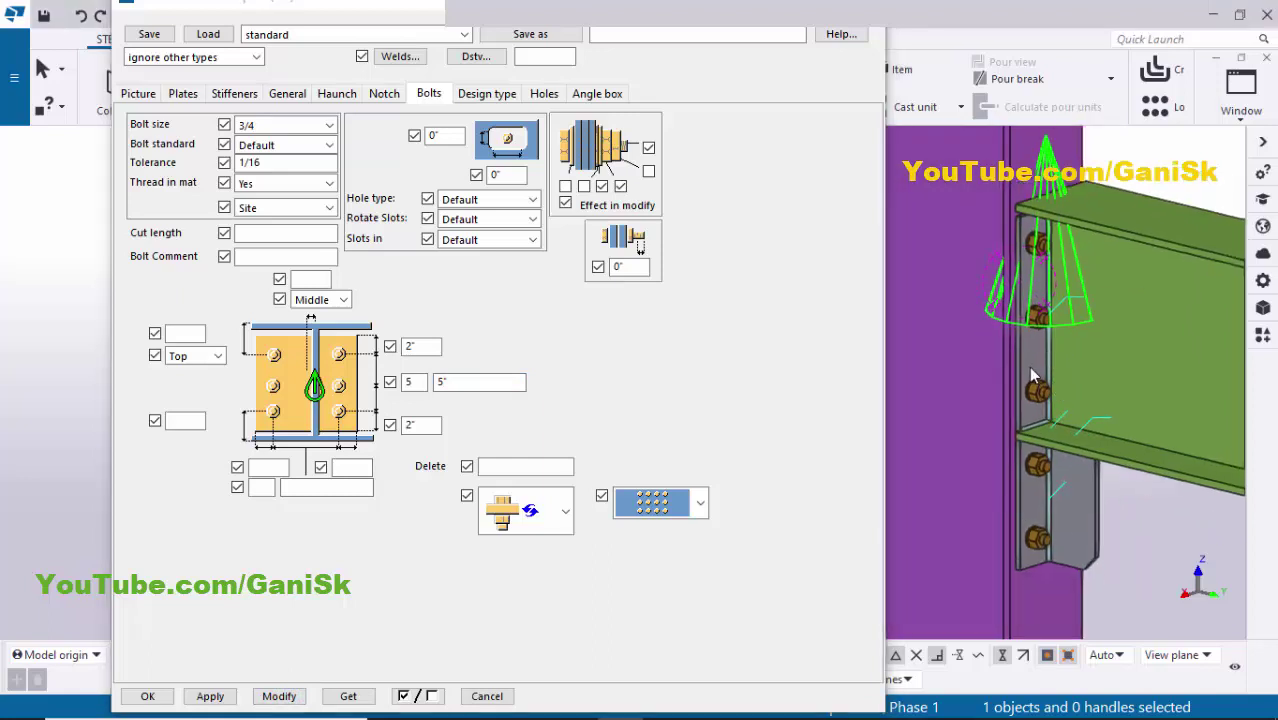
{"action": "left_click", "coordinate": [193, 360]}
{"action": "left_click", "coordinate": [193, 407]}
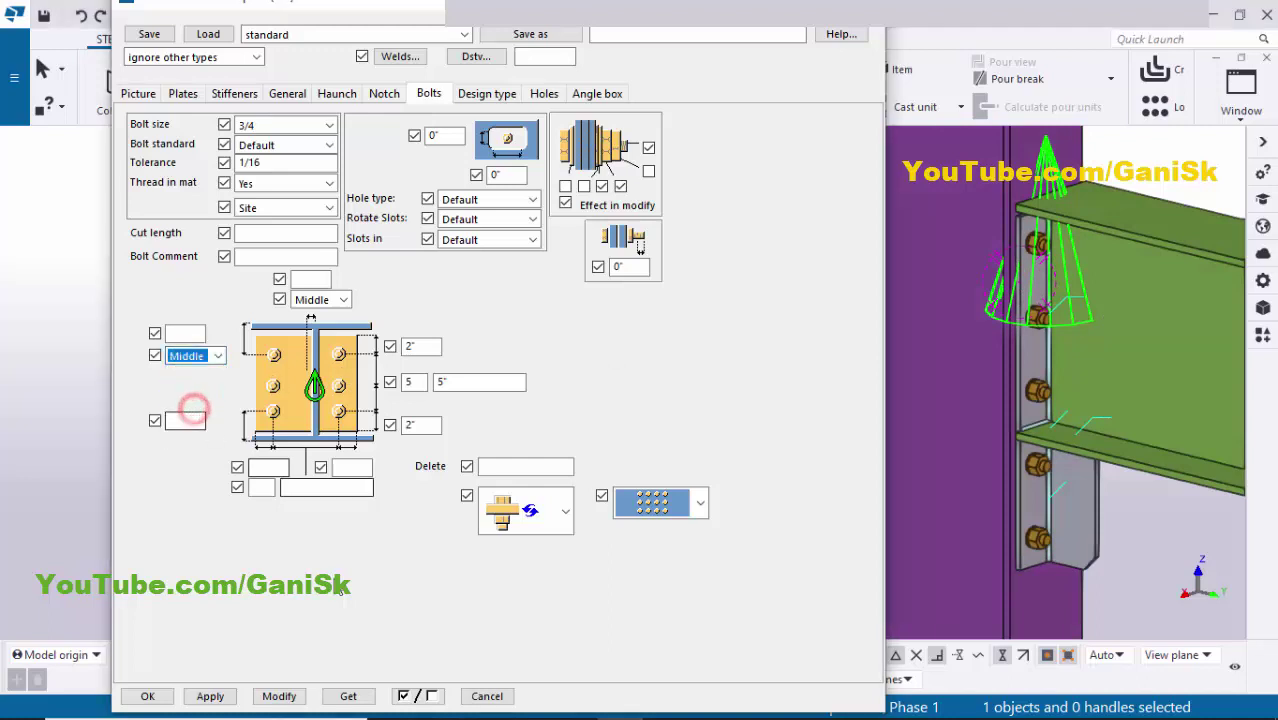
{"action": "left_click", "coordinate": [279, 696]}
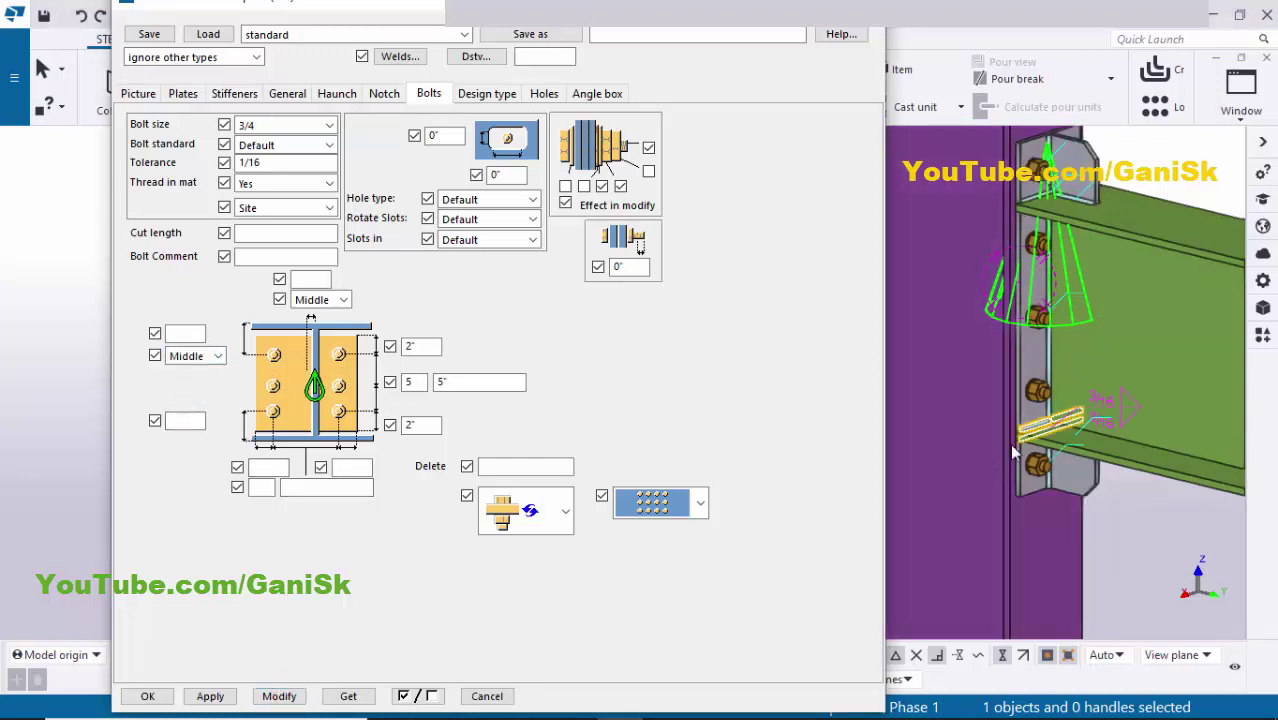
{"action": "middle_click_drag", "start_coordinate": [1056, 350], "coordinate": [1059, 376]}
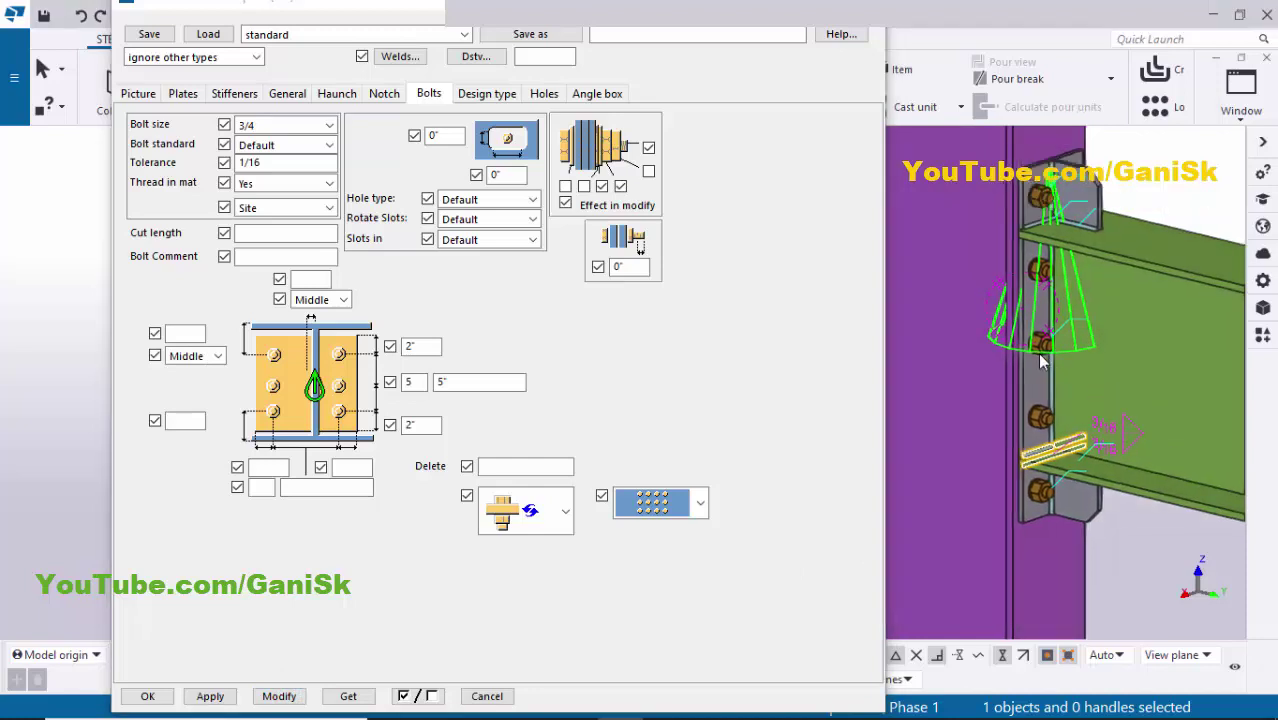
- Set both horizontal bolt edge distances to 2", with 2 bolt columns spaced 3"1/2 apart, update the connection and close its properties
{"action": "left_click", "coordinate": [258, 466]}
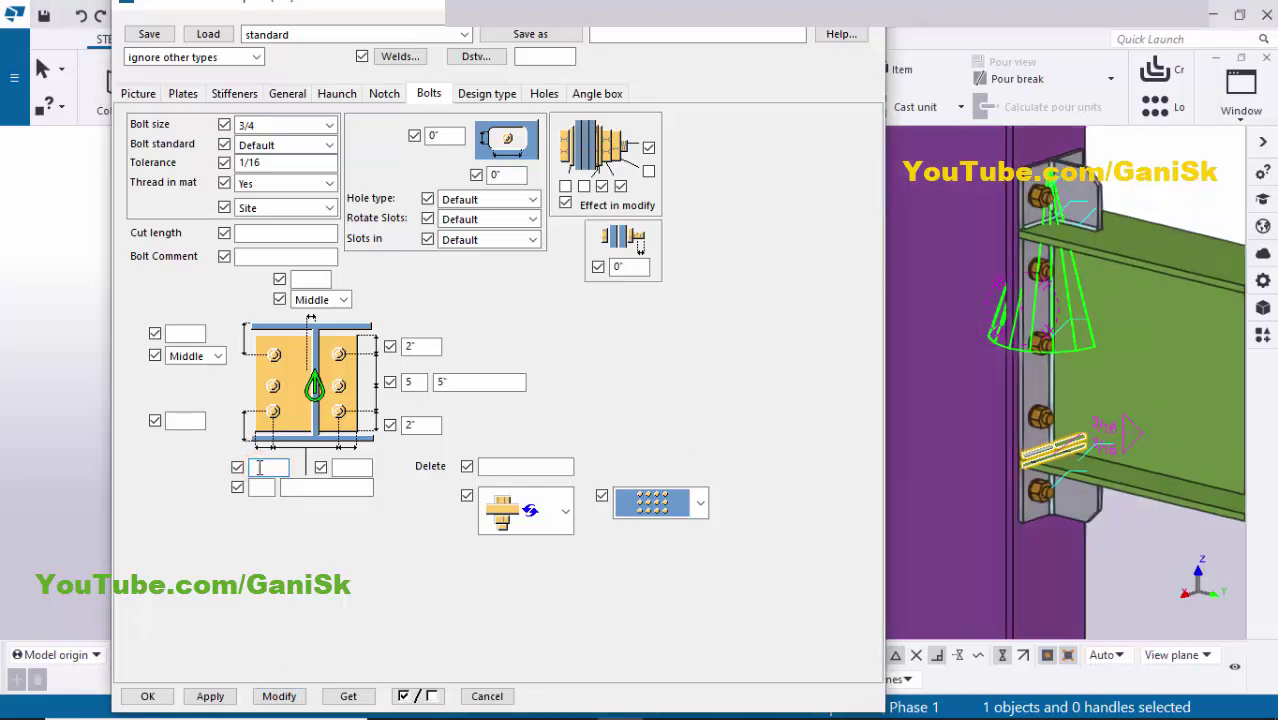
{"action": "type", "text": "2"}
{"action": "left_click", "coordinate": [261, 487]}
{"action": "type", "text": "2"}
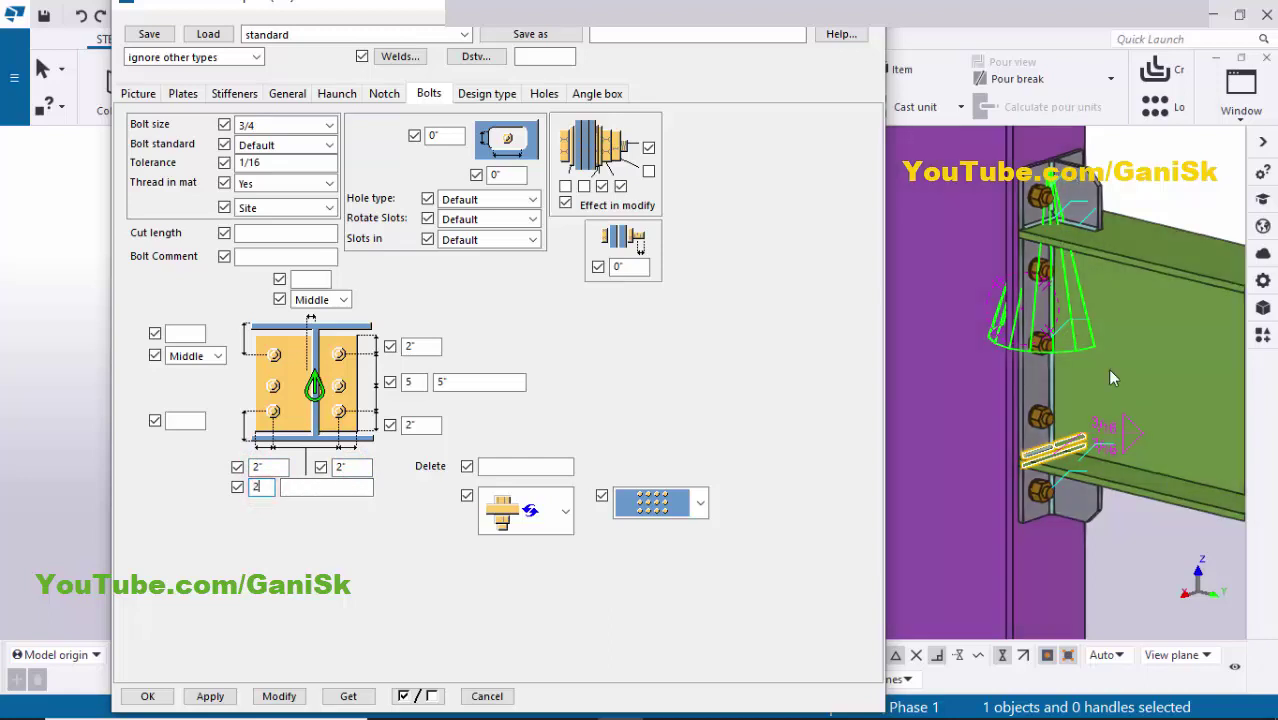
{"action": "left_click", "coordinate": [300, 487]}
{"action": "left_click", "coordinate": [290, 697]}
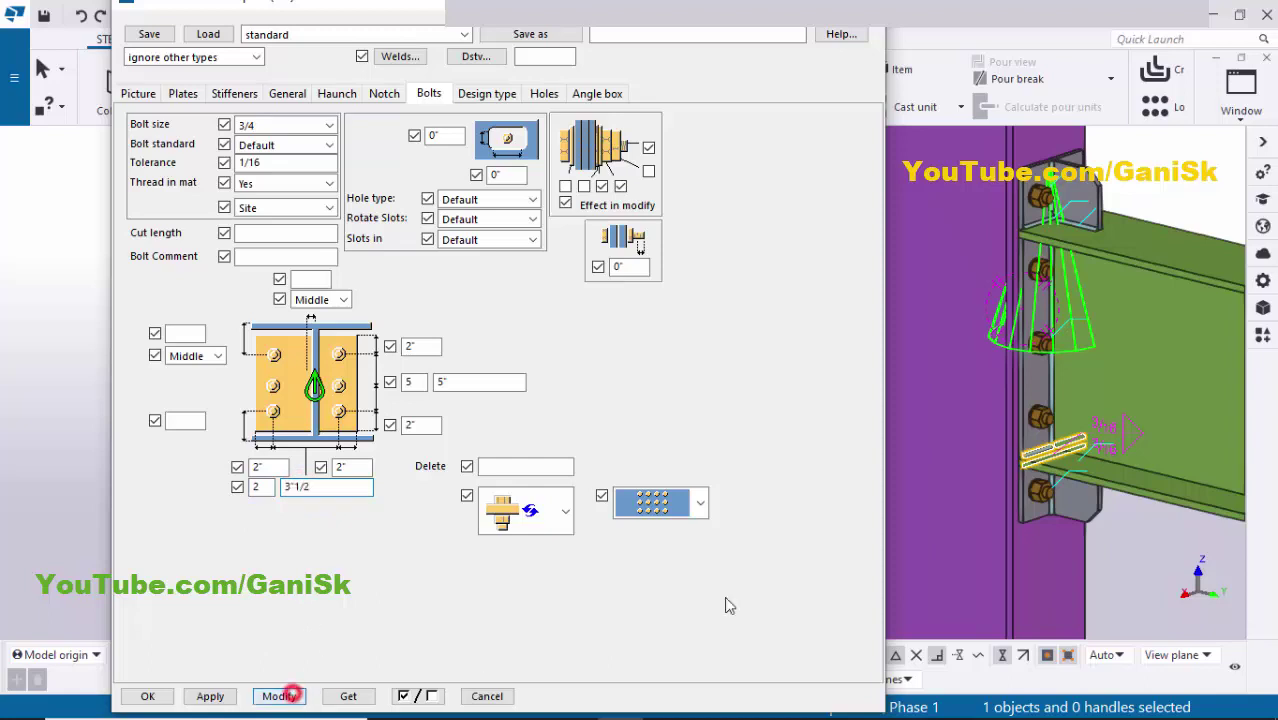
{"action": "scroll", "coordinate": [1050, 254], "scroll_direction": "up", "scroll_amount": 1}
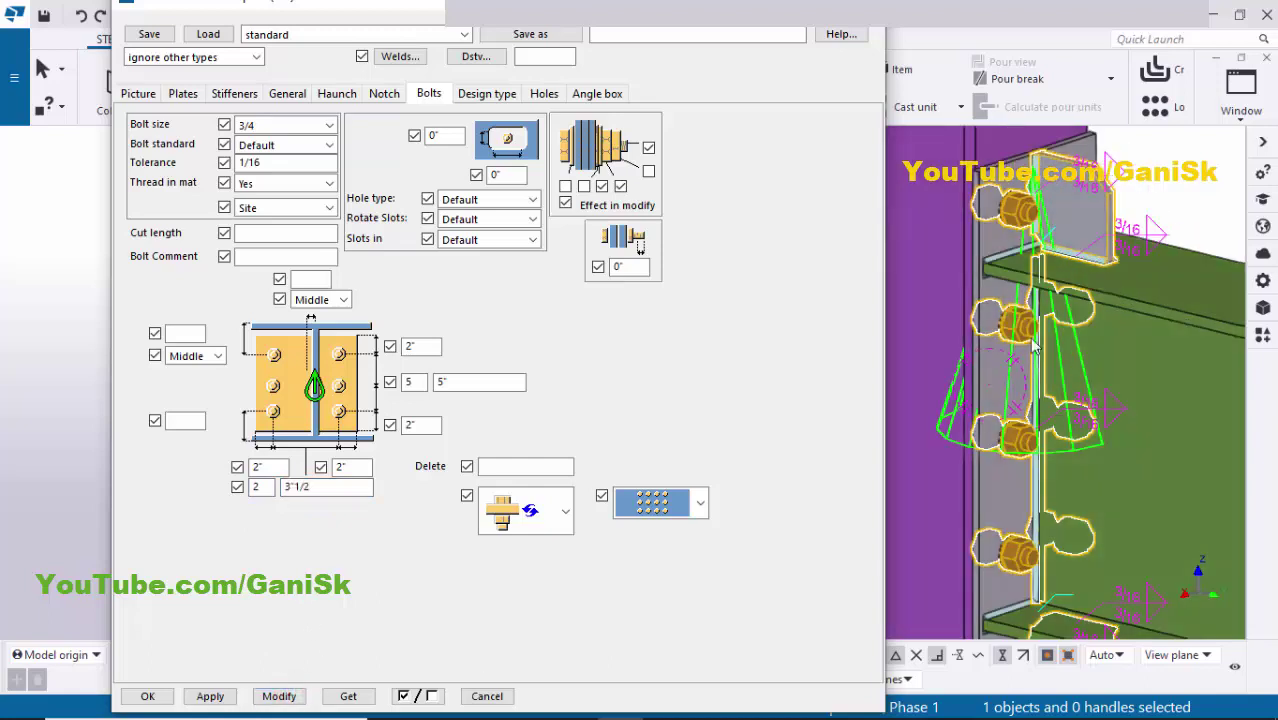
{"action": "middle_click_drag", "start_coordinate": [1051, 312], "coordinate": [1035, 258]}
{"action": "scroll", "coordinate": [1035, 258], "scroll_direction": "up", "scroll_amount": 1}
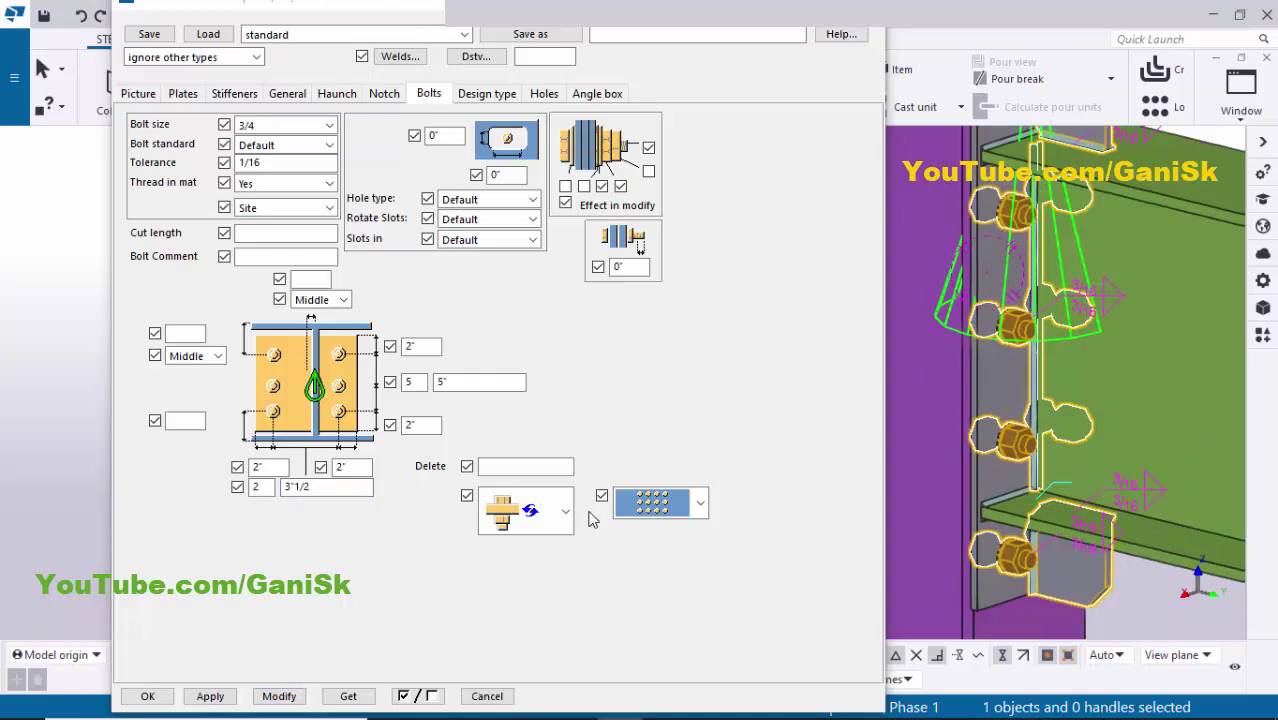
{"action": "left_click", "coordinate": [280, 694]}
{"action": "left_click", "coordinate": [148, 696]}
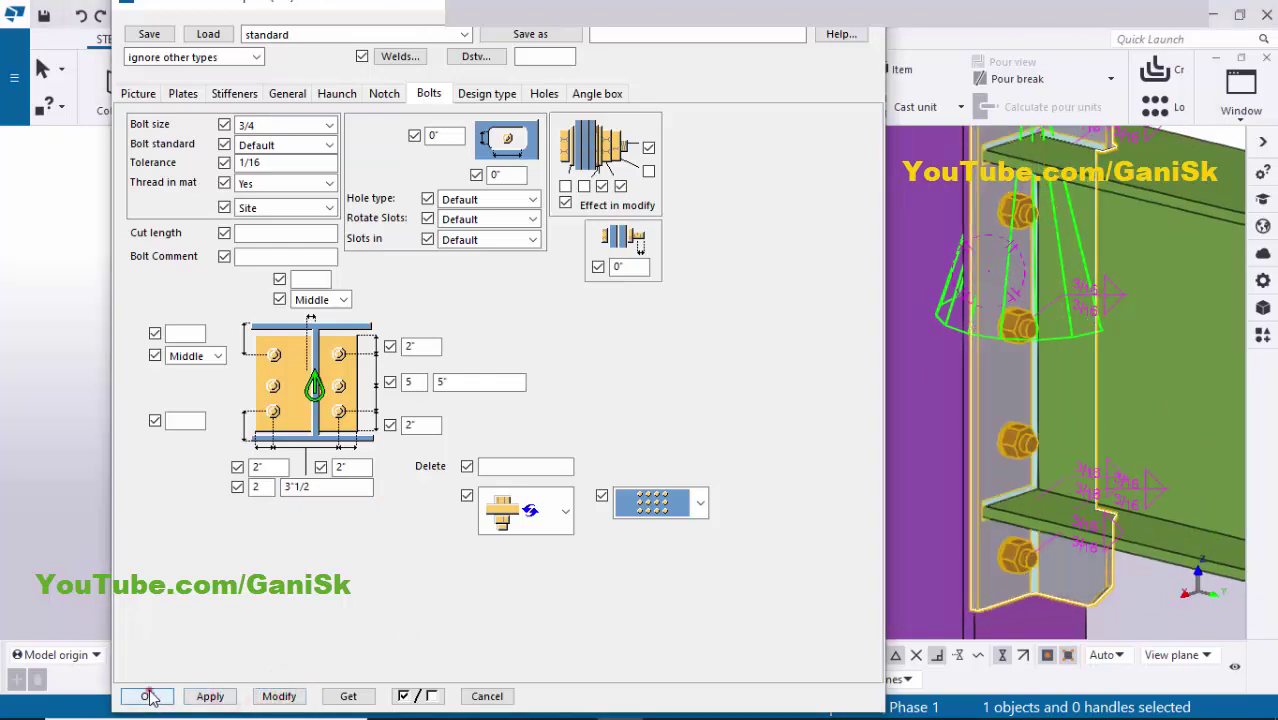
- Clear the selection, redraw the model view and examine the updated end plate joint up close
{"action": "scroll", "coordinate": [650, 520], "scroll_direction": "down", "scroll_amount": 3}
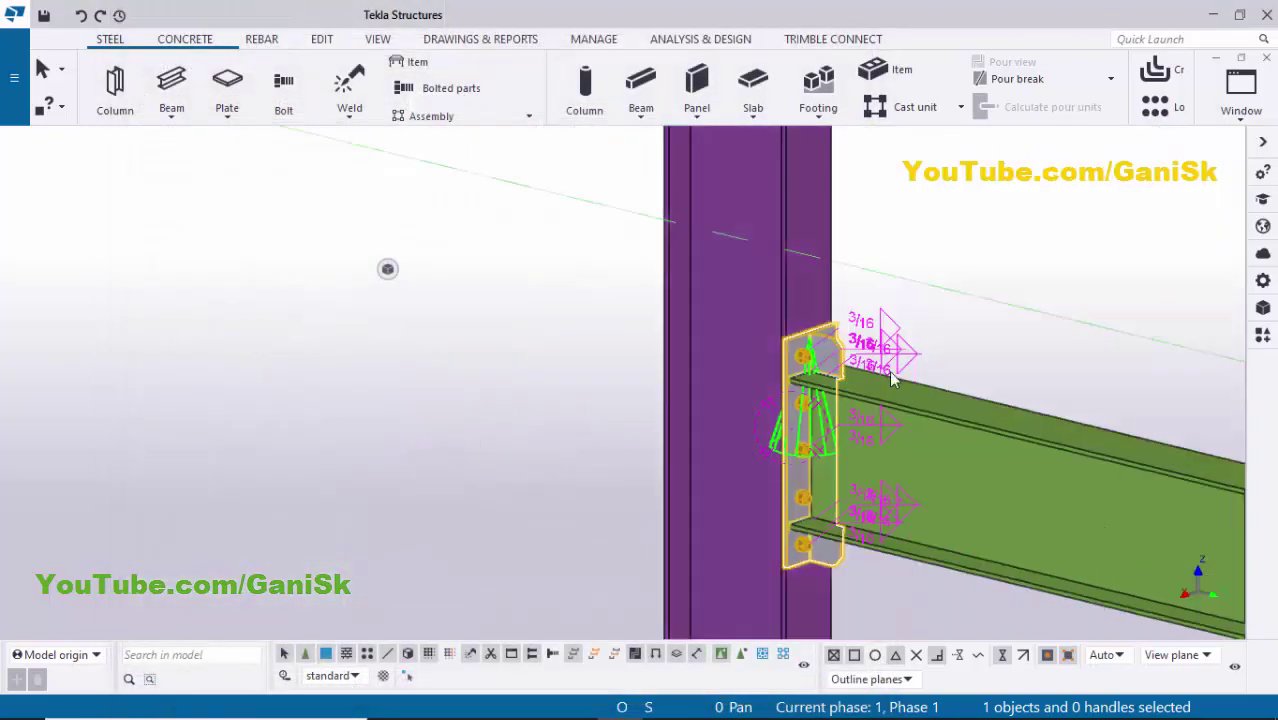
{"action": "left_click", "coordinate": [1018, 274]}
{"action": "right_click", "coordinate": [1004, 216]}
{"action": "left_click", "coordinate": [1057, 320]}
{"action": "scroll", "coordinate": [841, 444], "scroll_direction": "up", "scroll_amount": 1}
{"action": "middle_click_drag", "start_coordinate": [841, 444], "coordinate": [812, 350]}
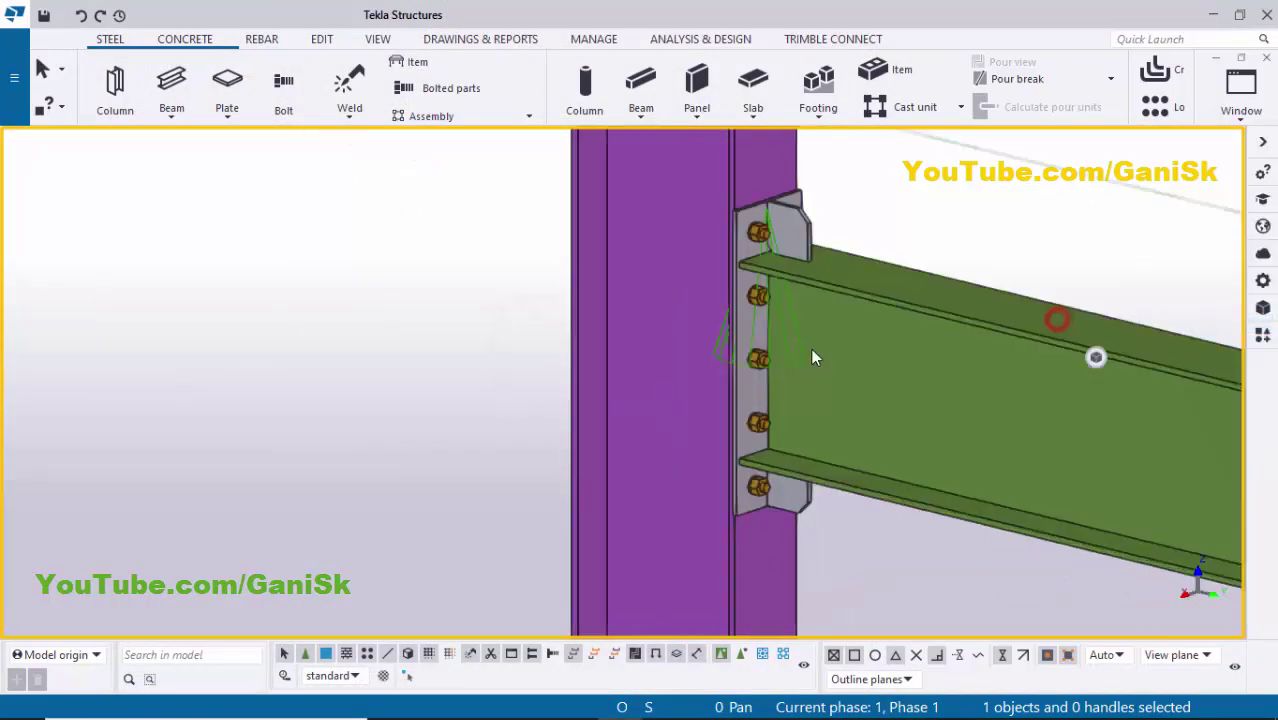
- Apply the End plate (144) connection at the beam's unconnected end, with the column on grid B as main part and the beam as secondary
{"action": "scroll", "coordinate": [735, 370], "scroll_direction": "down", "scroll_amount": 5}
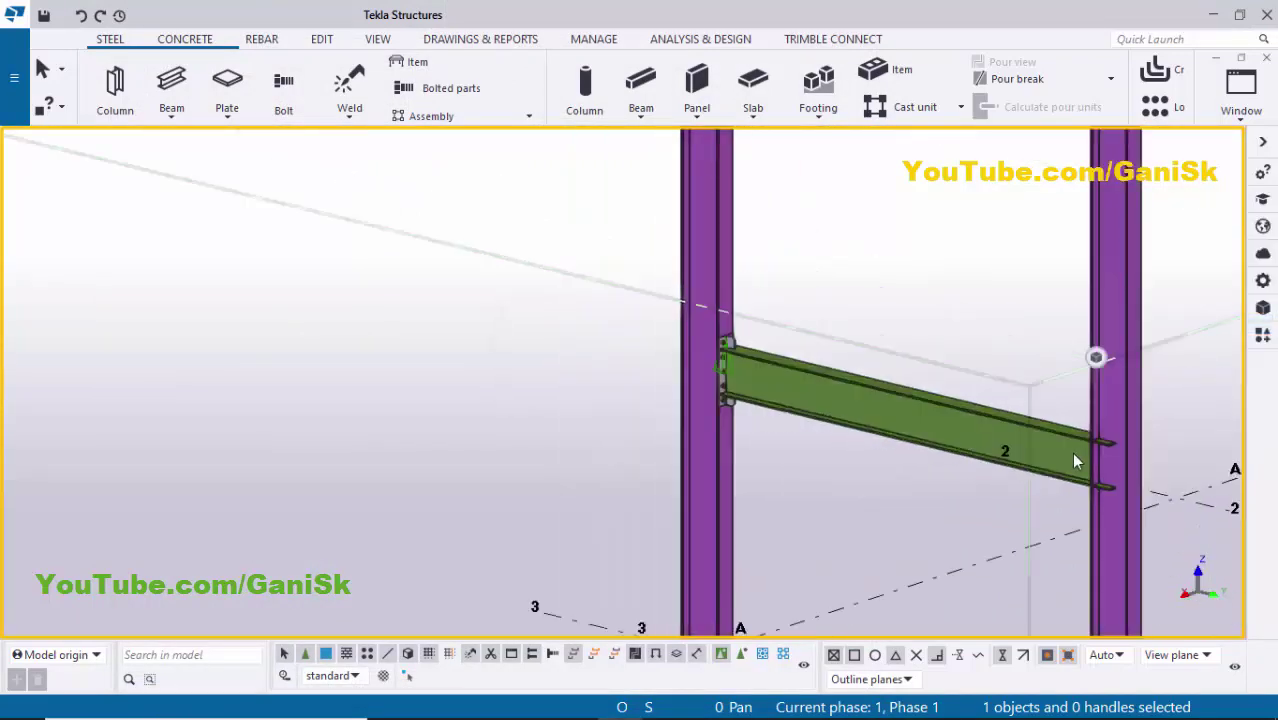
{"action": "scroll", "coordinate": [1091, 458], "scroll_direction": "up", "scroll_amount": 2}
{"action": "scroll", "coordinate": [1018, 471], "scroll_direction": "down", "scroll_amount": 1}
{"action": "middle_click_drag", "start_coordinate": [1018, 471], "coordinate": [1170, 458], "text": "ctrl"}
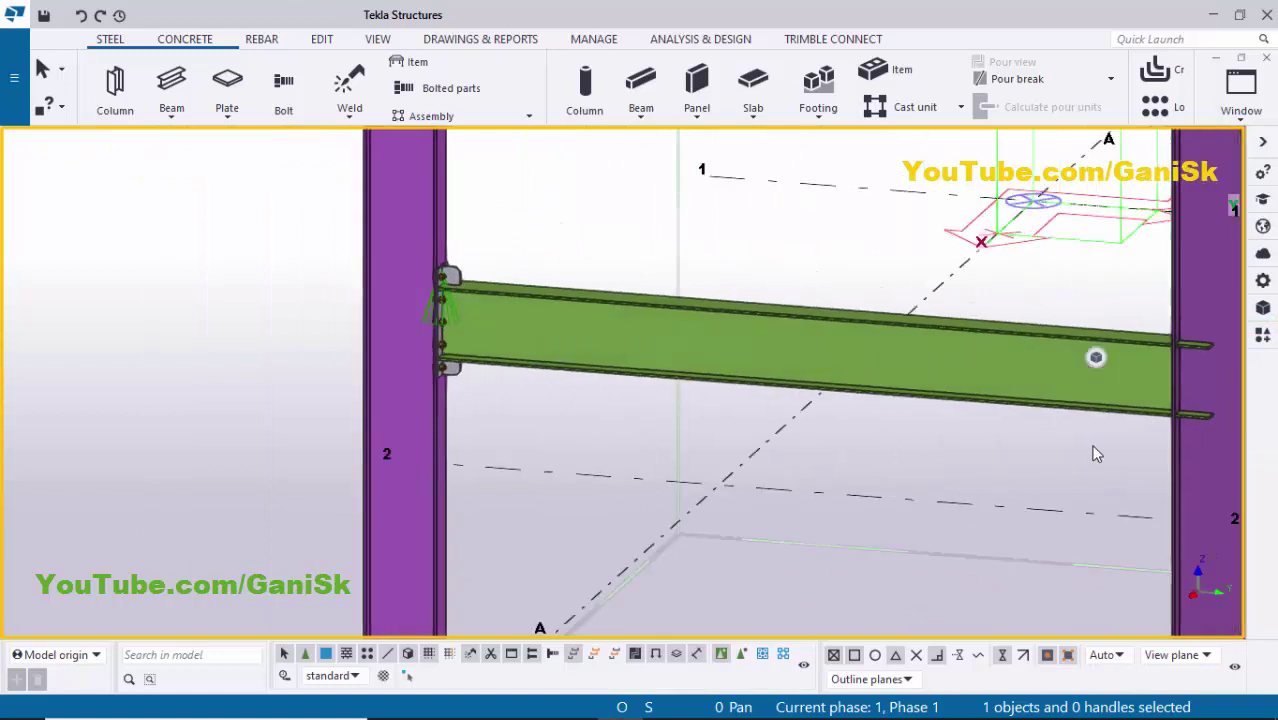
{"action": "scroll", "coordinate": [1093, 451], "scroll_direction": "down", "scroll_amount": 1}
{"action": "key", "text": "ctrl+f"}
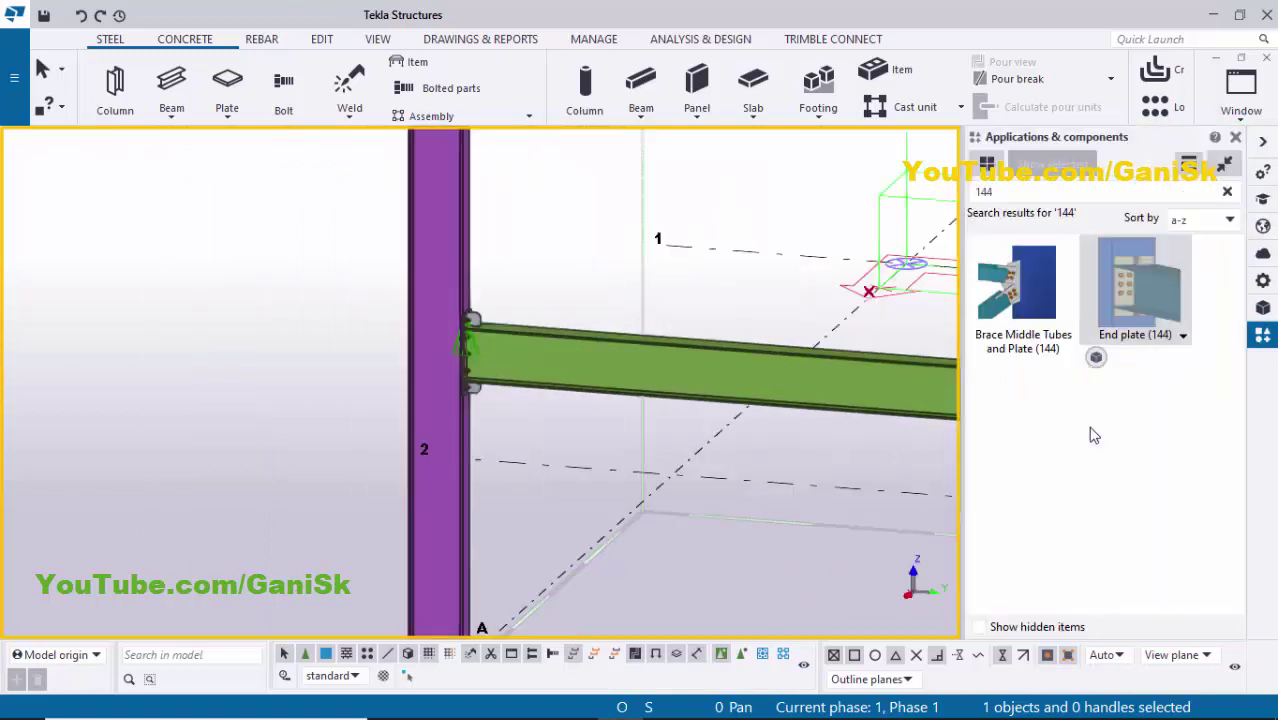
{"action": "left_click", "coordinate": [1135, 294]}
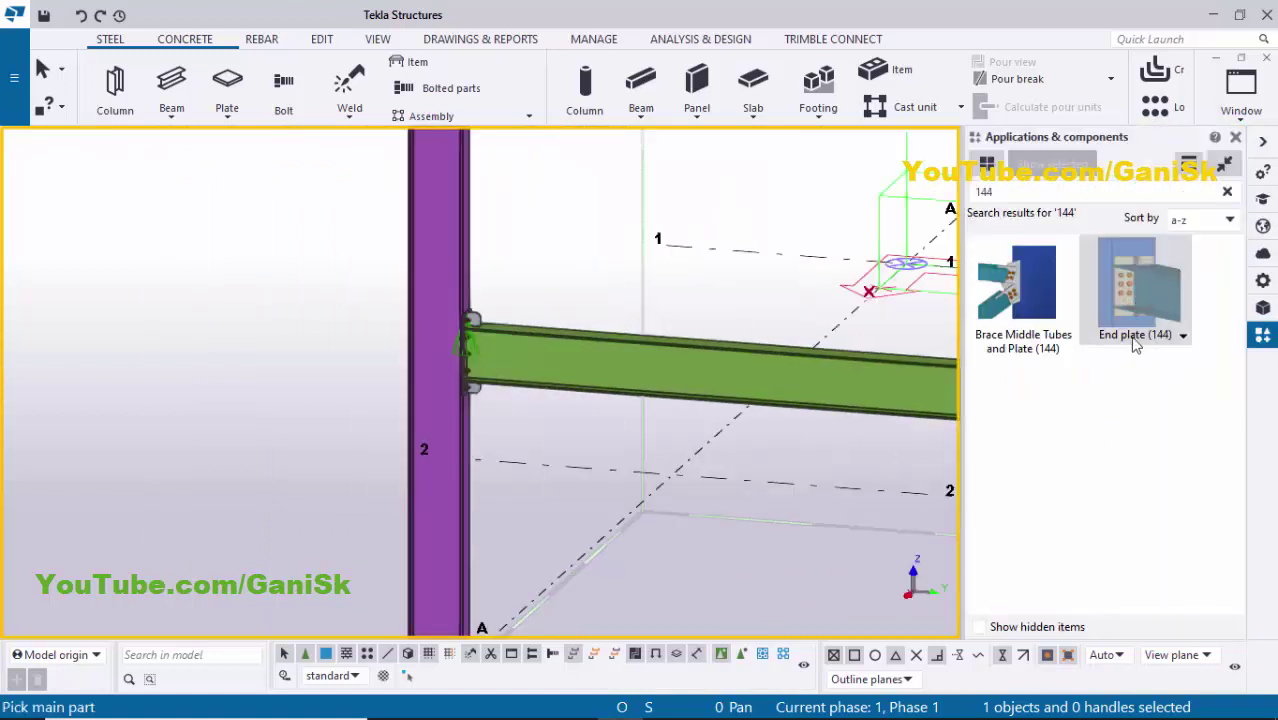
{"action": "scroll", "coordinate": [573, 452], "scroll_direction": "down", "scroll_amount": 3}
{"action": "middle_click_drag", "start_coordinate": [573, 452], "coordinate": [320, 448]}
{"action": "scroll", "coordinate": [565, 446], "scroll_direction": "down", "scroll_amount": 1}
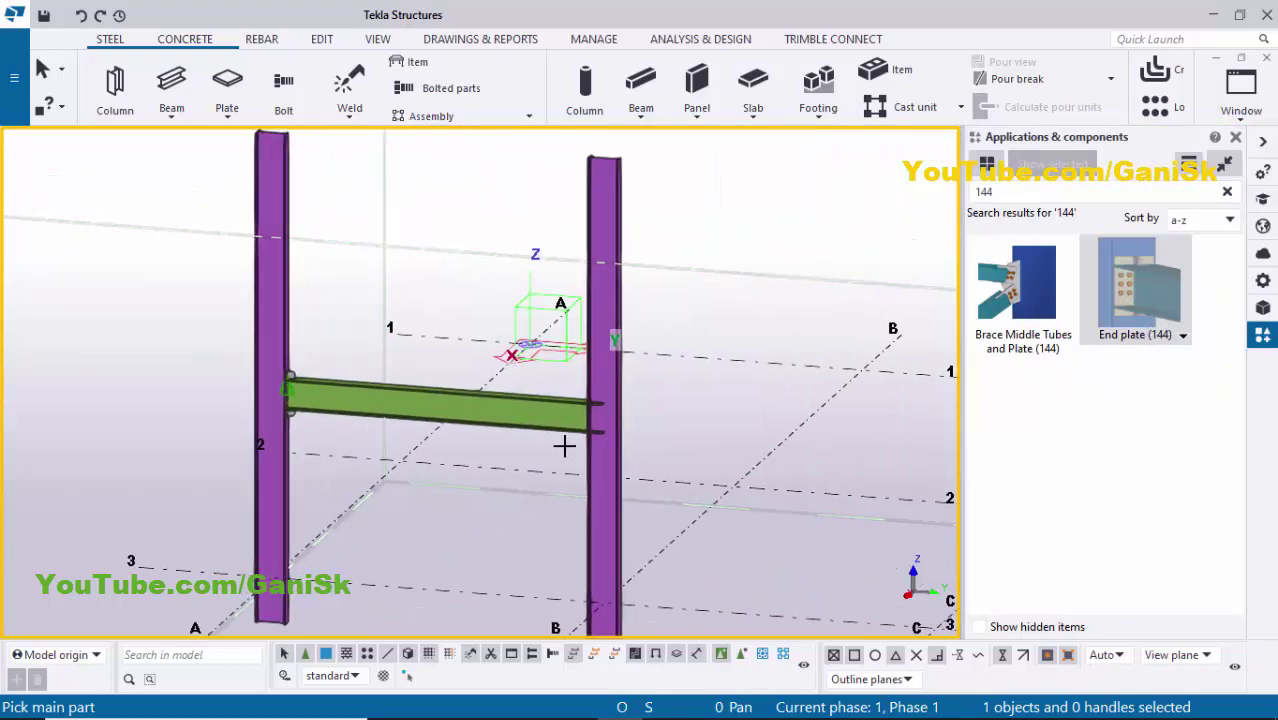
{"action": "scroll", "coordinate": [565, 446], "scroll_direction": "up", "scroll_amount": 3}
{"action": "scroll", "coordinate": [571, 451], "scroll_direction": "up", "scroll_amount": 2}
{"action": "left_click", "coordinate": [636, 461]}
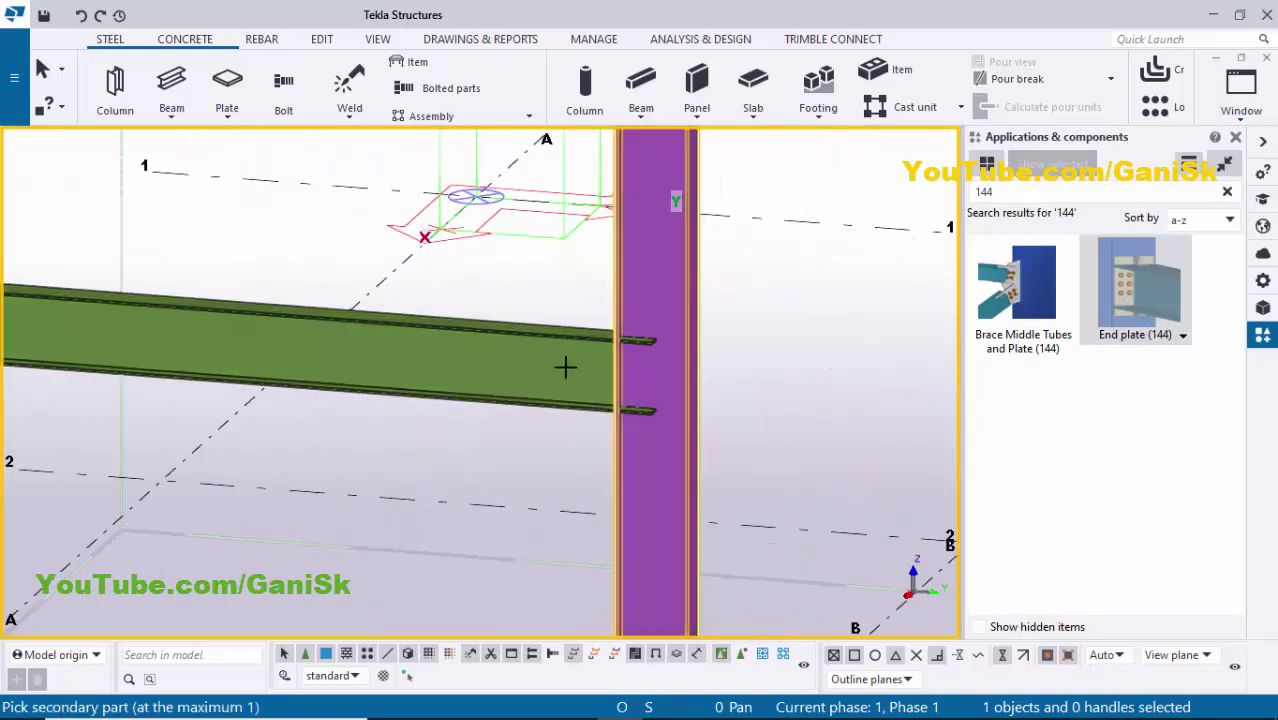
{"action": "left_click", "coordinate": [565, 372]}
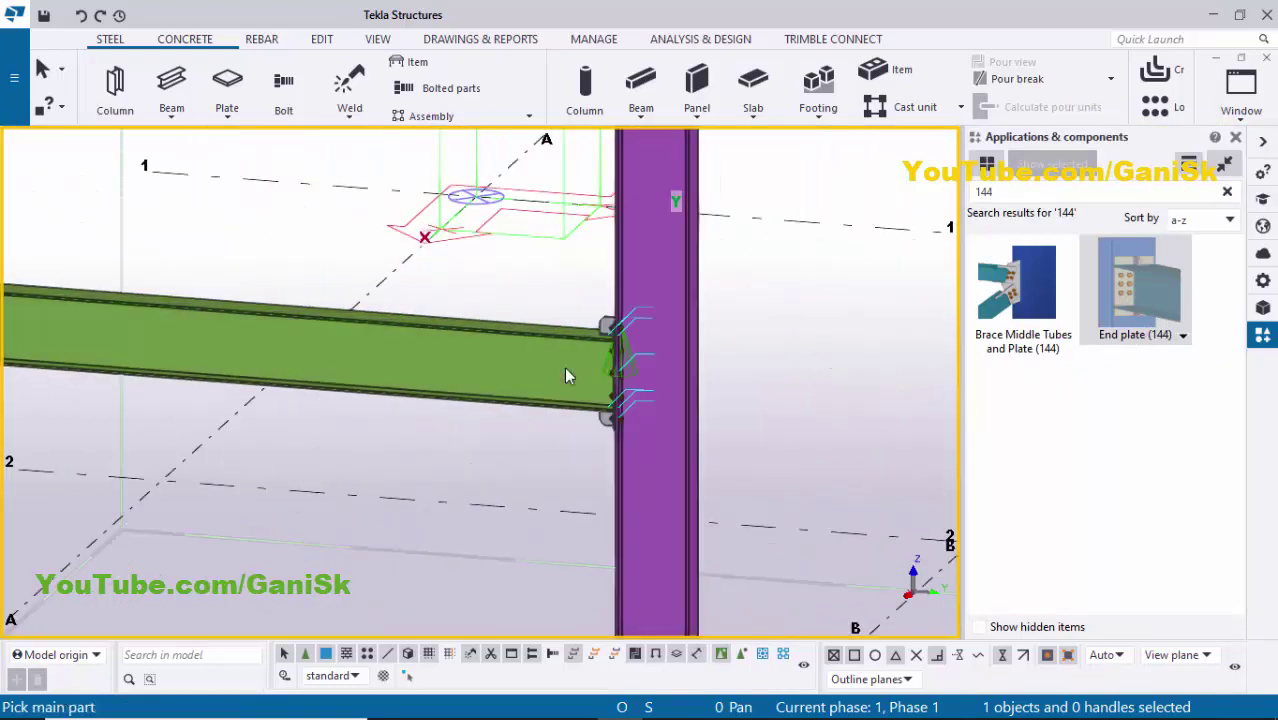
{"action": "left_click", "coordinate": [1237, 139]}
{"action": "right_click", "coordinate": [895, 246]}
{"action": "left_click", "coordinate": [905, 248]}
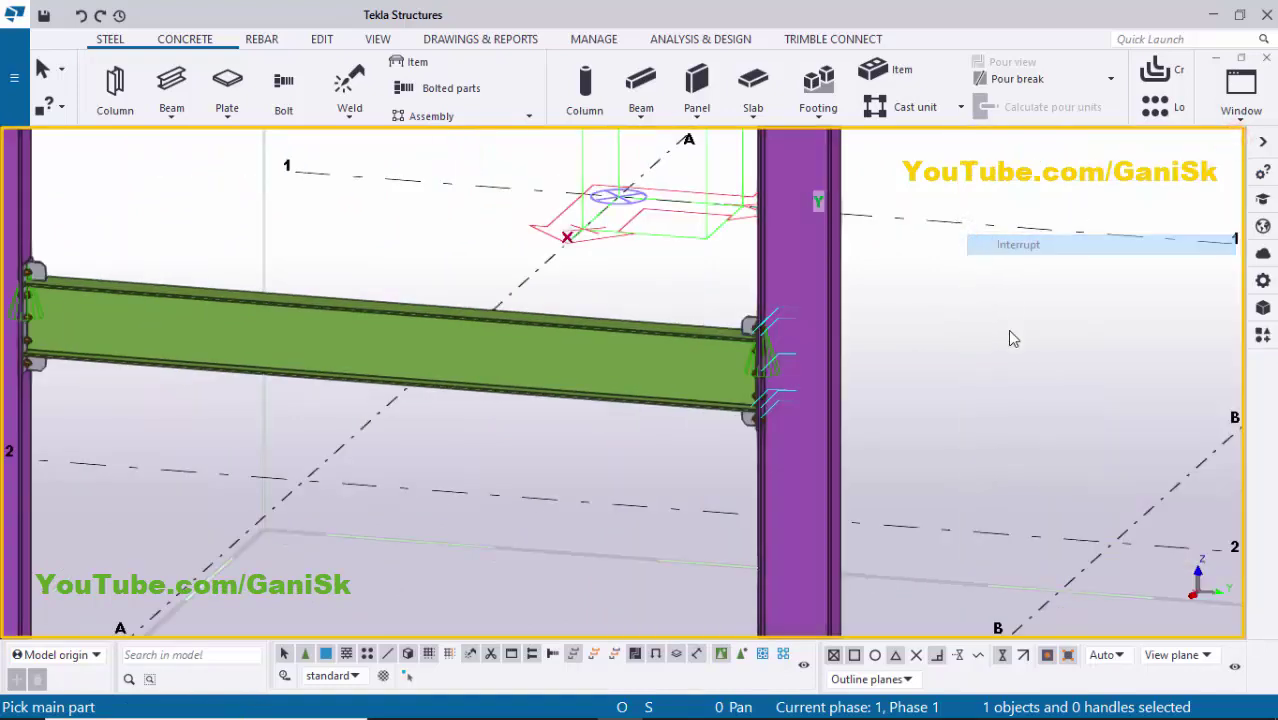
- Redraw the model view and examine the end plate connections at both ends of the beam
{"action": "right_click", "coordinate": [968, 297]}
{"action": "left_click", "coordinate": [1004, 388]}
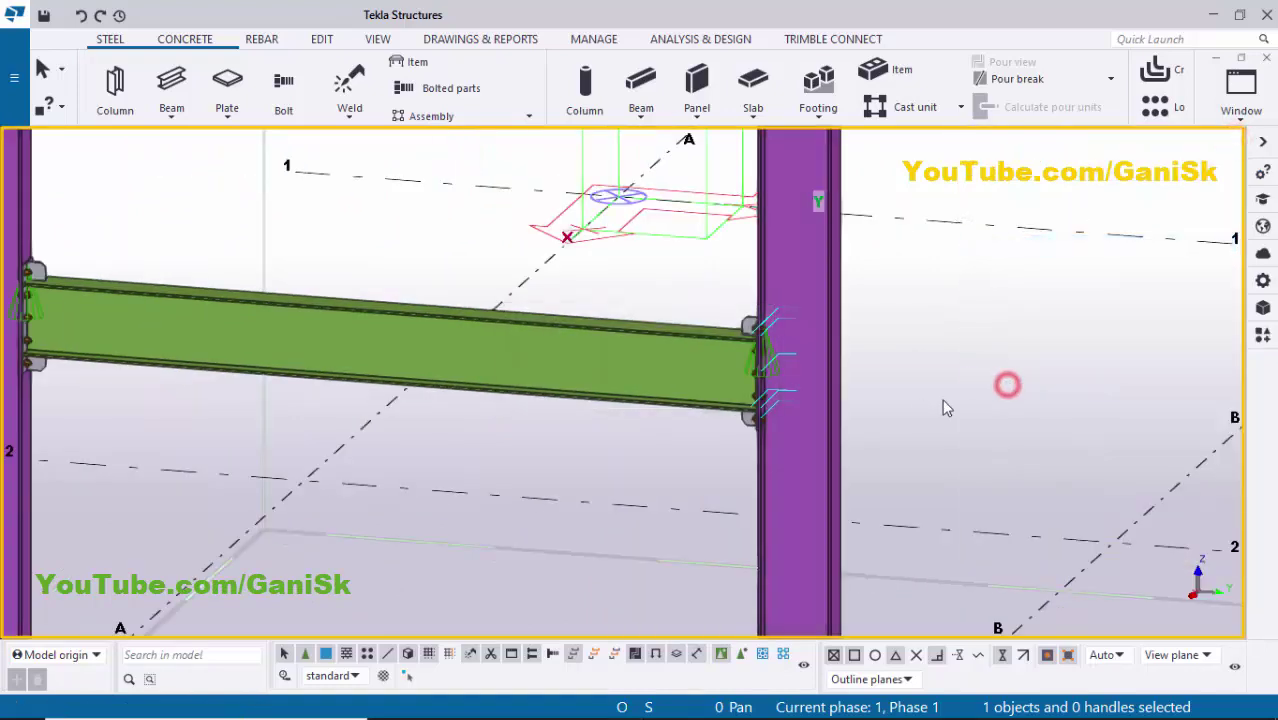
{"action": "scroll", "coordinate": [944, 405], "scroll_direction": "down", "scroll_amount": 1}
{"action": "scroll", "coordinate": [614, 398], "scroll_direction": "down", "scroll_amount": 2}
{"action": "middle_click_drag", "start_coordinate": [622, 394], "coordinate": [365, 394], "text": "ctrl"}
{"action": "scroll", "coordinate": [375, 392], "scroll_direction": "up", "scroll_amount": 3}
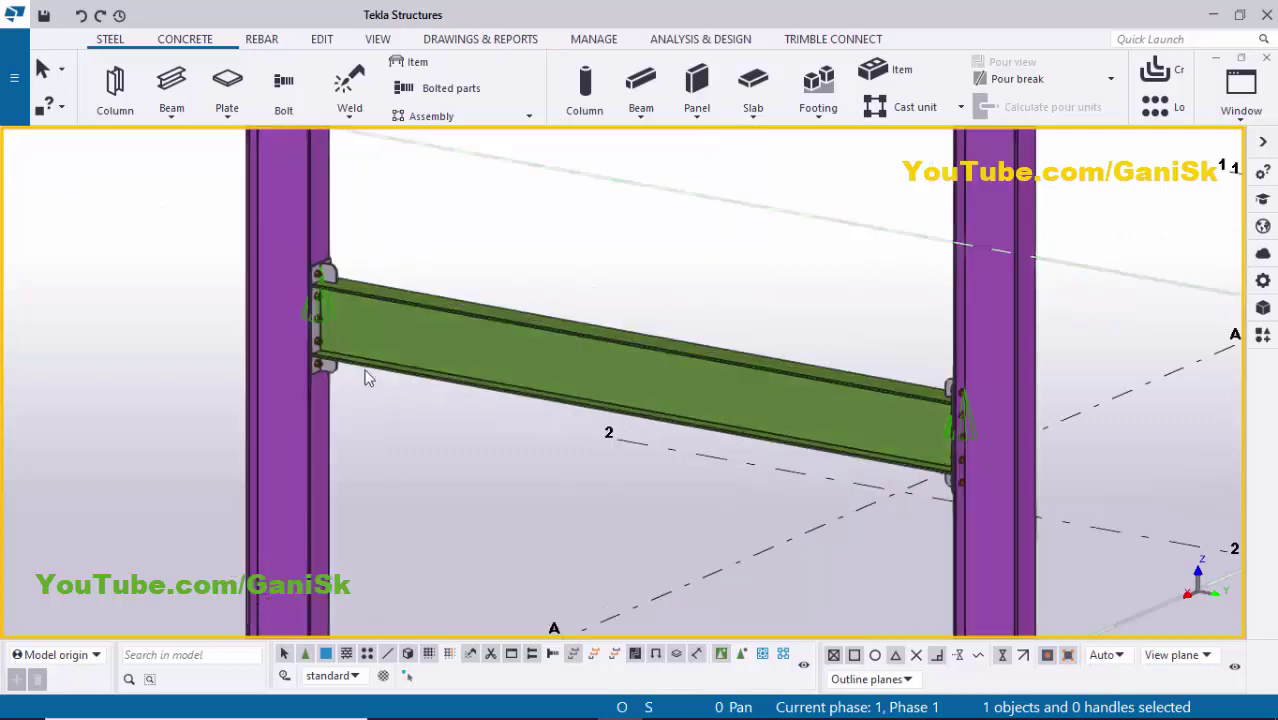
{"action": "middle_click_drag", "start_coordinate": [476, 391], "coordinate": [431, 359]}
{"action": "scroll", "coordinate": [476, 359], "scroll_direction": "up", "scroll_amount": 1}
{"action": "scroll", "coordinate": [513, 359], "scroll_direction": "down", "scroll_amount": 1}
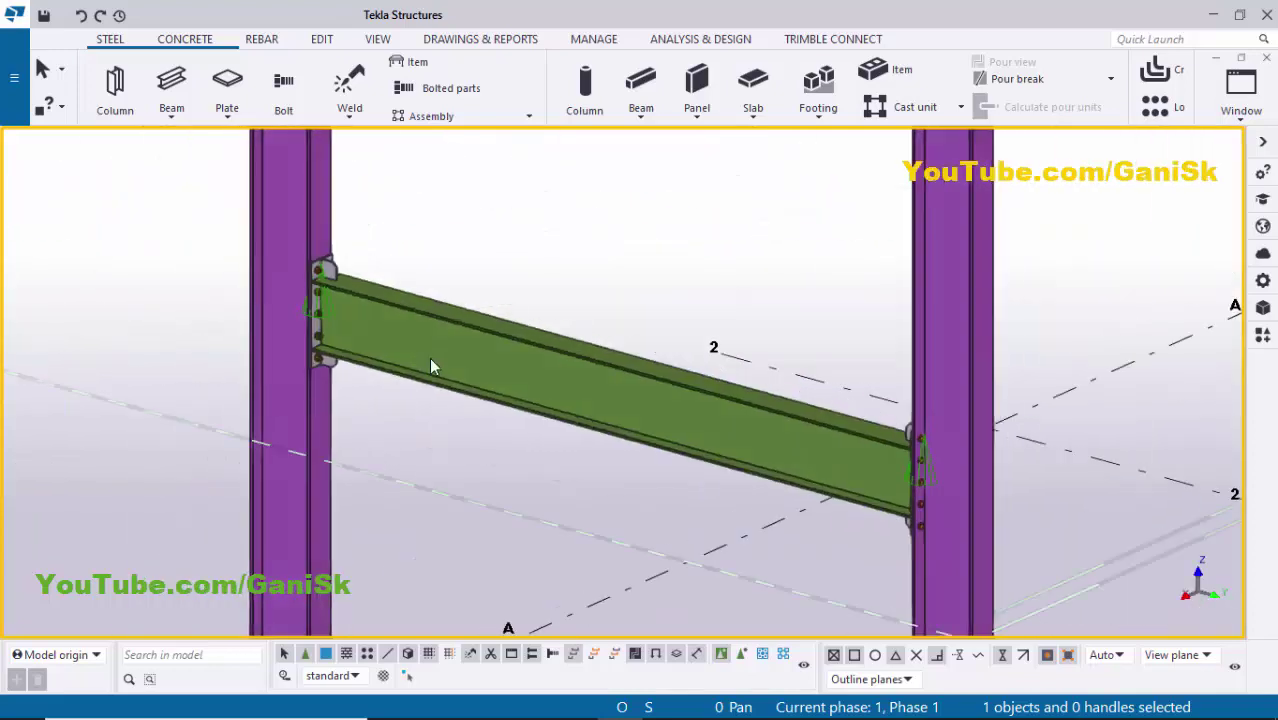
- Create an assembly drawing of the beam, performing numbering for all modified objects, and redraw the model view
{"action": "left_click", "coordinate": [487, 350]}
{"action": "right_click", "coordinate": [490, 348]}
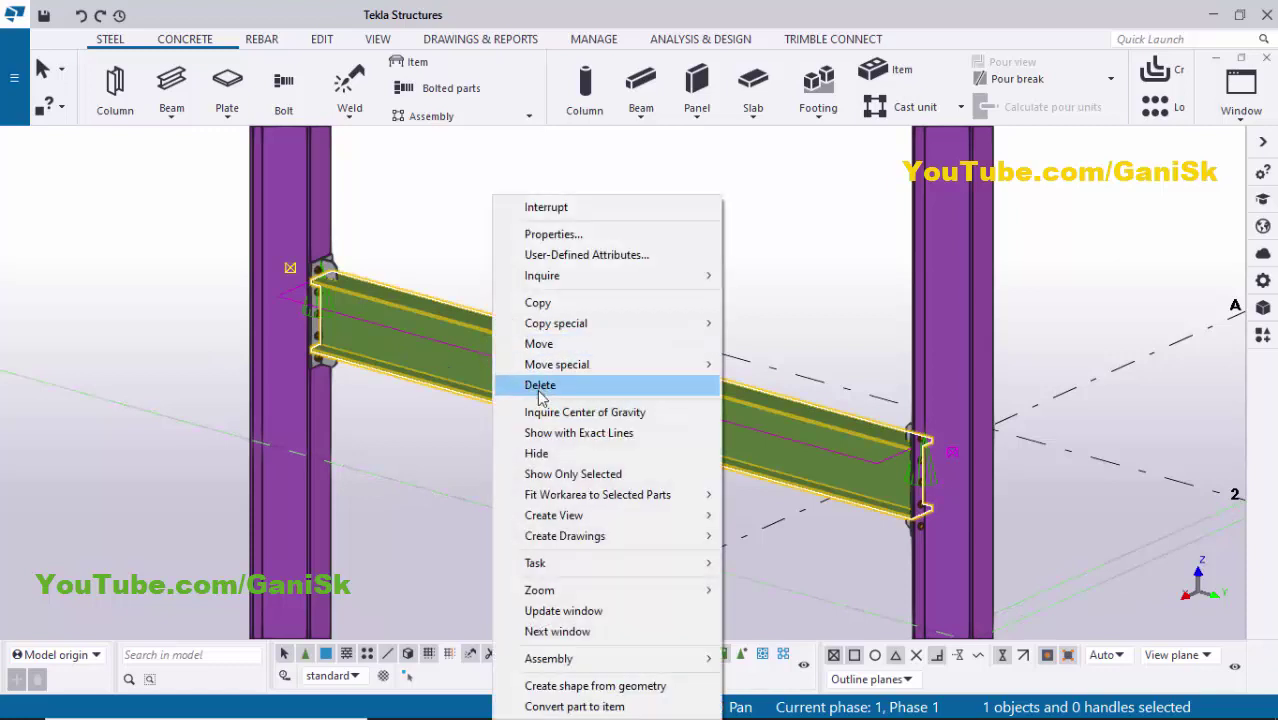
{"action": "left_click", "coordinate": [586, 537]}
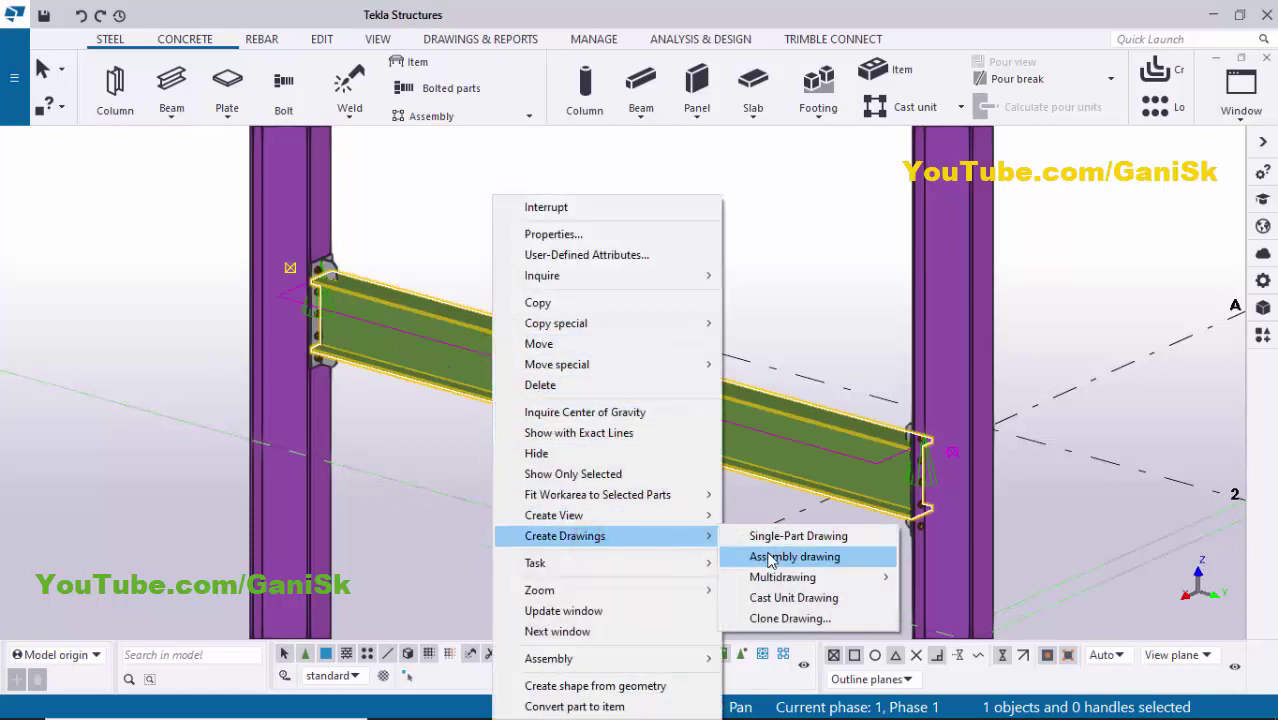
{"action": "left_click", "coordinate": [772, 557]}
{"action": "left_click_drag", "start_coordinate": [551, 482], "coordinate": [550, 383]}
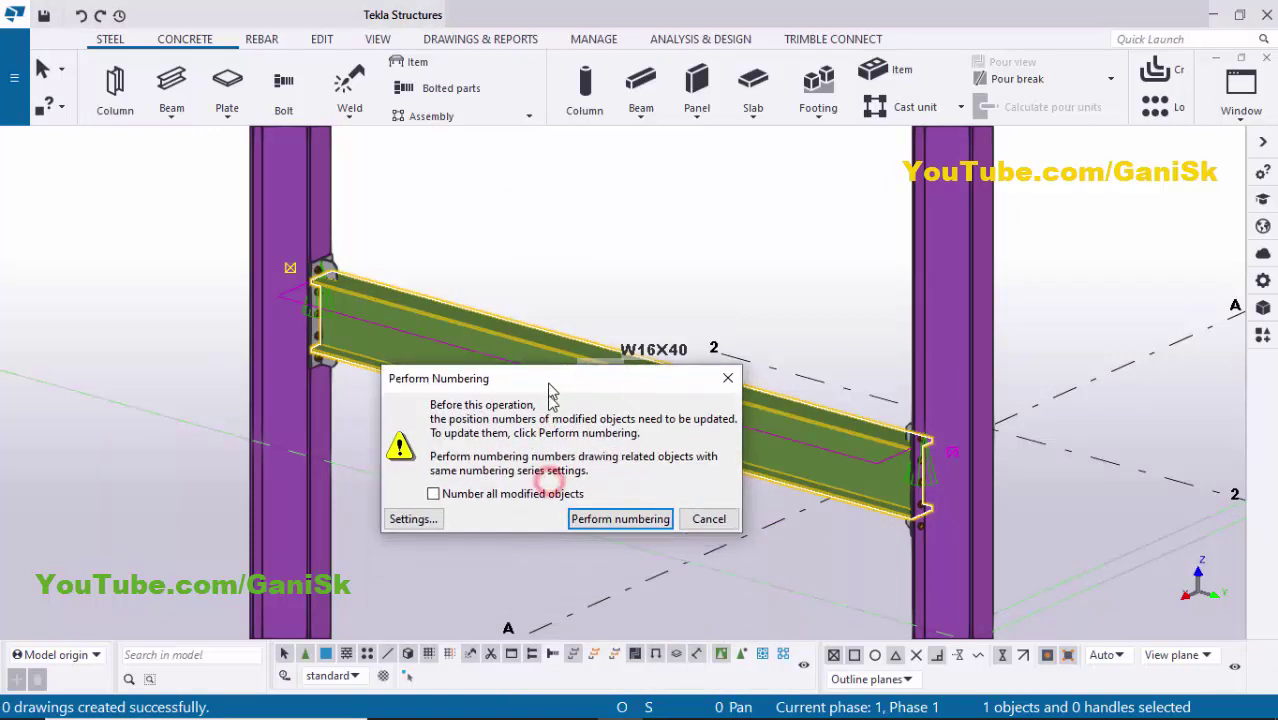
{"action": "left_click", "coordinate": [433, 494]}
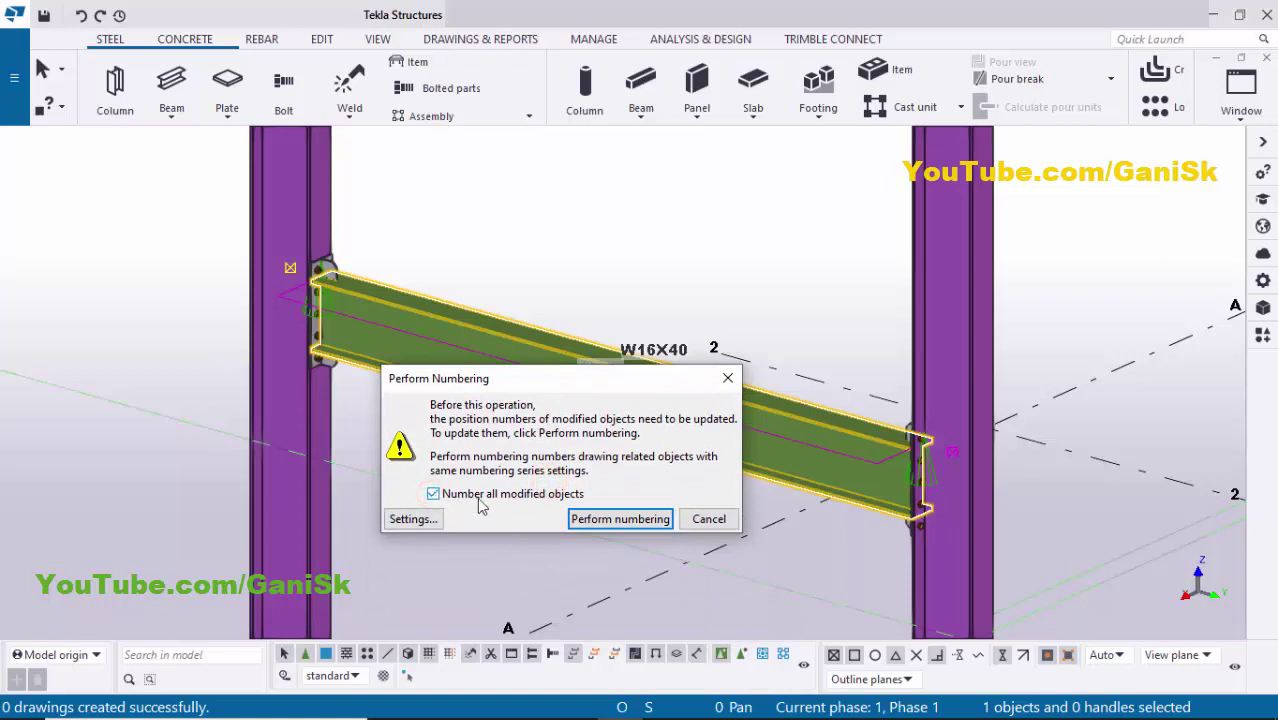
{"action": "left_click", "coordinate": [622, 527]}
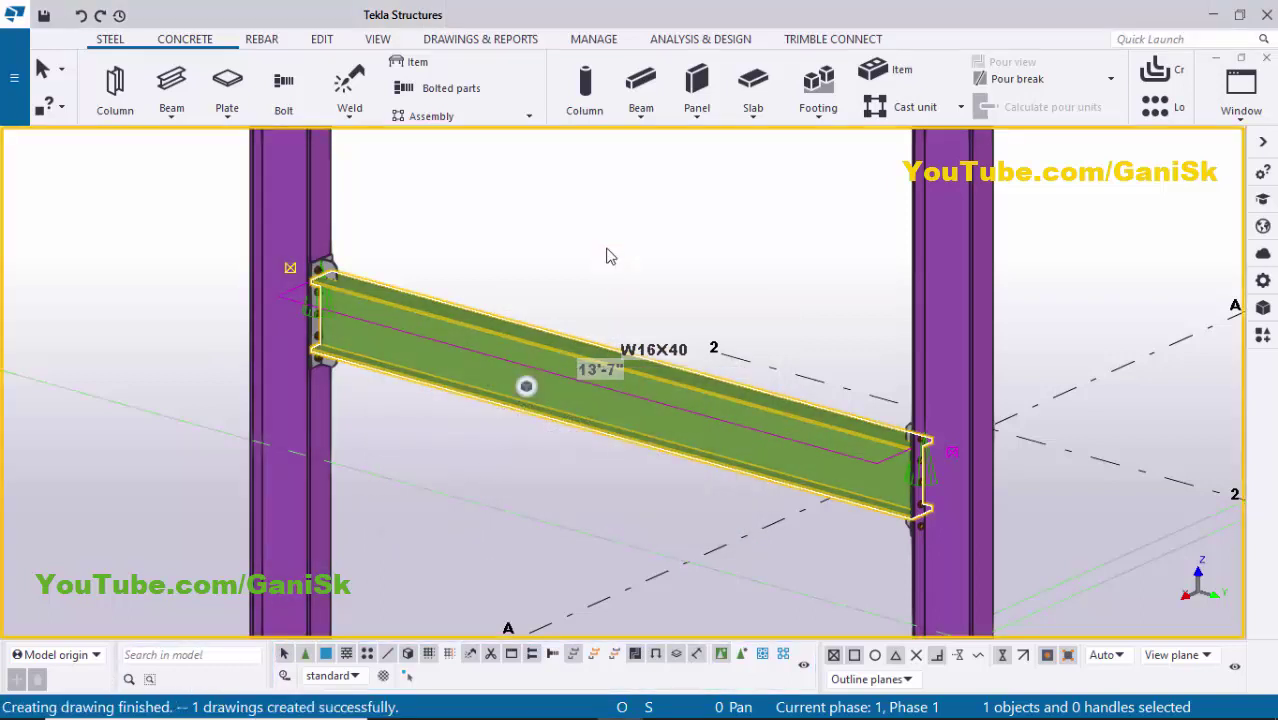
{"action": "right_click", "coordinate": [596, 216]}
{"action": "left_click", "coordinate": [622, 324]}
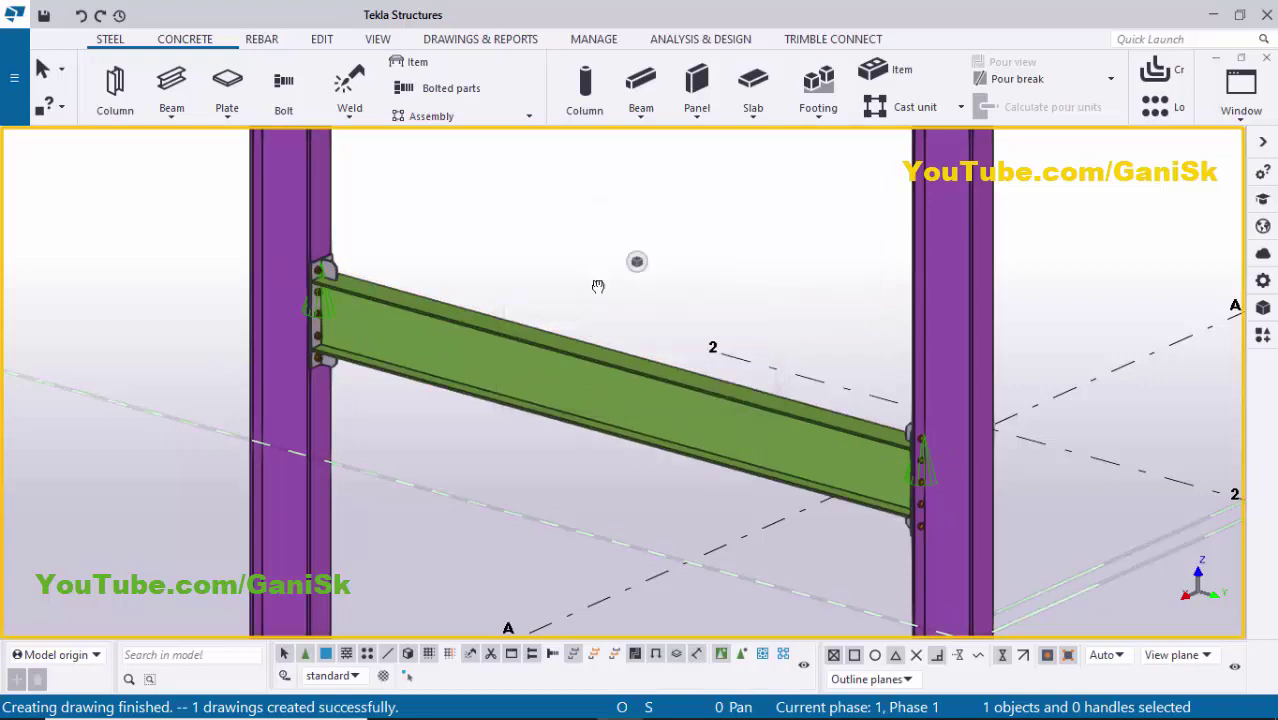
- Open the beam's new assembly drawing from the document manager and close the document list
{"action": "scroll", "coordinate": [580, 308], "scroll_direction": "down", "scroll_amount": 3}
{"action": "scroll", "coordinate": [578, 312], "scroll_direction": "up", "scroll_amount": 2}
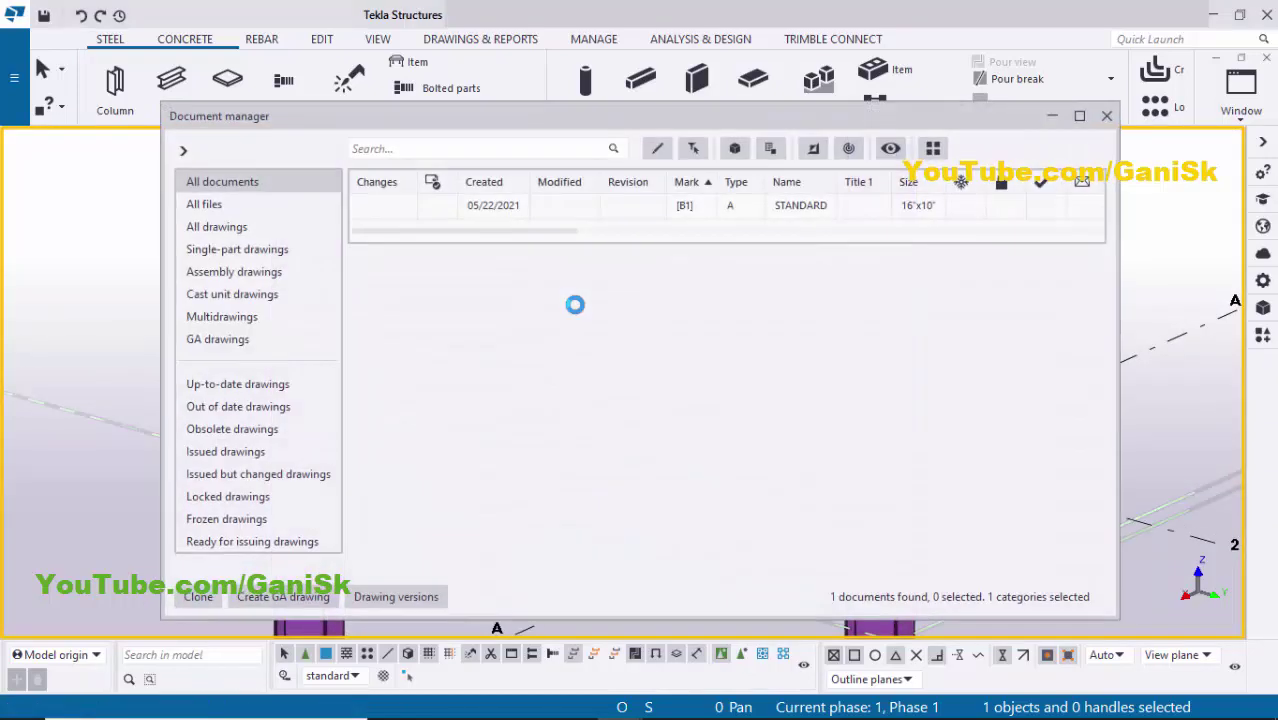
{"action": "left_click", "coordinate": [698, 207]}
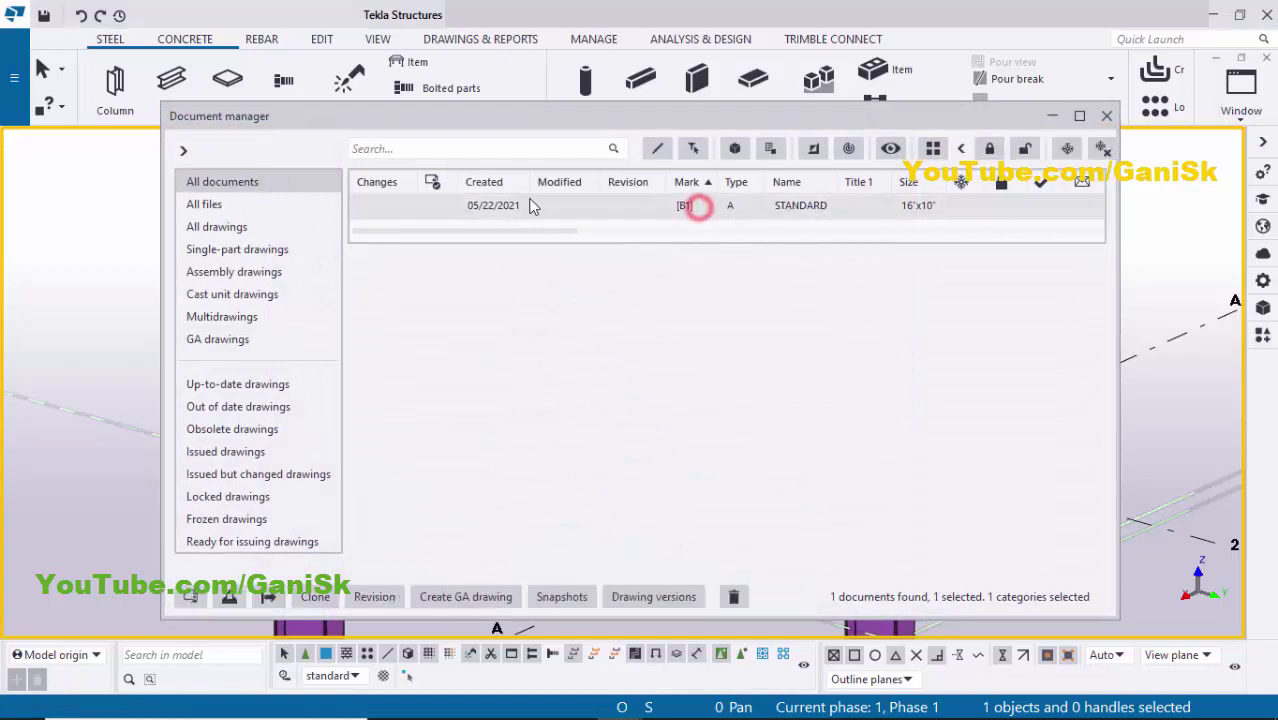
{"action": "double_click", "coordinate": [693, 213]}
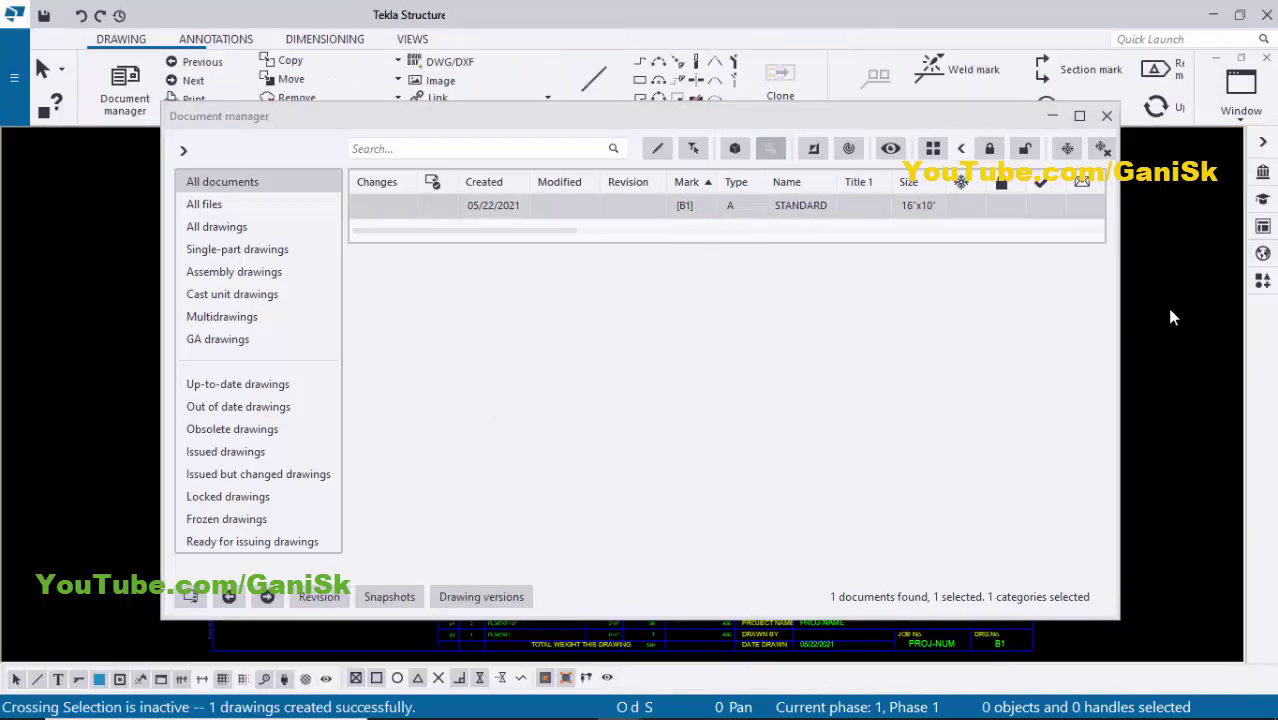
{"action": "left_click", "coordinate": [1106, 117]}
- Examine the beam assembly drawing, checking the front view, section A-A, bolt hole dimensions and plate marks
{"action": "scroll", "coordinate": [631, 415], "scroll_direction": "up", "scroll_amount": 2}
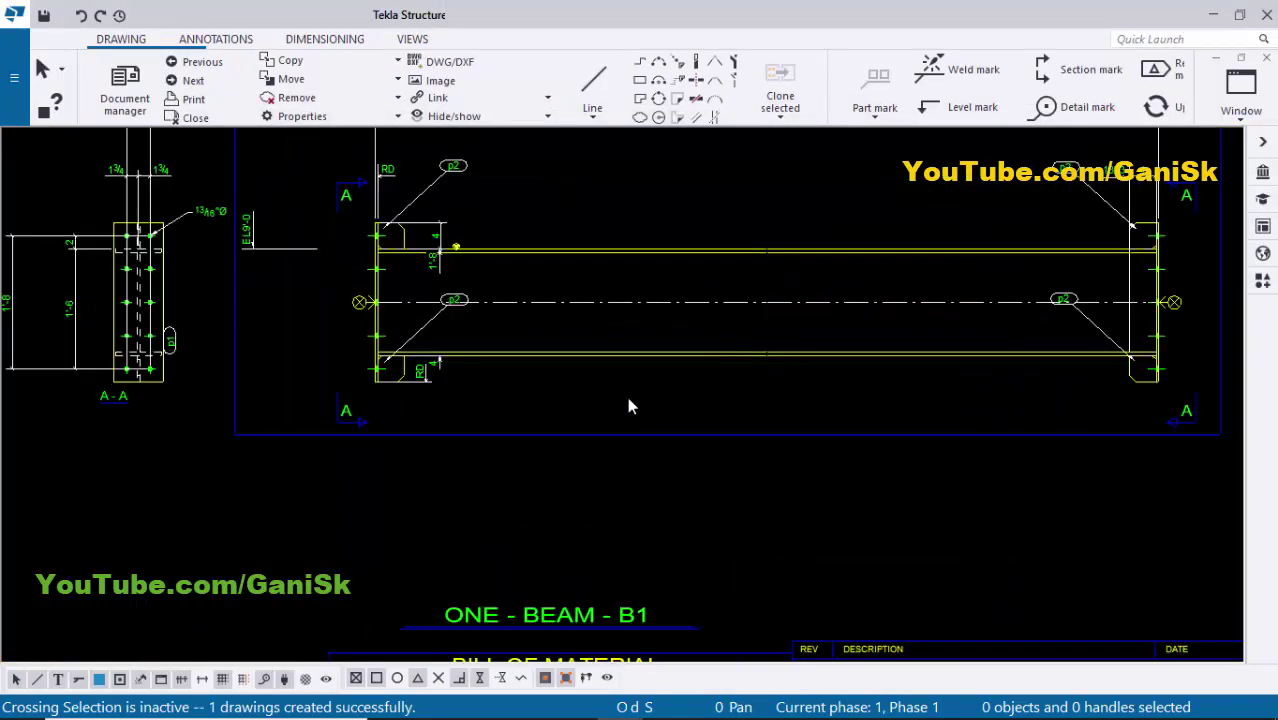
{"action": "scroll", "coordinate": [621, 390], "scroll_direction": "down", "scroll_amount": 2}
{"action": "middle_click_drag", "start_coordinate": [619, 379], "coordinate": [597, 445]}
{"action": "scroll", "coordinate": [526, 304], "scroll_direction": "up", "scroll_amount": 1}
{"action": "middle_click_drag", "start_coordinate": [526, 304], "coordinate": [585, 300]}
{"action": "scroll", "coordinate": [616, 312], "scroll_direction": "down", "scroll_amount": 3}
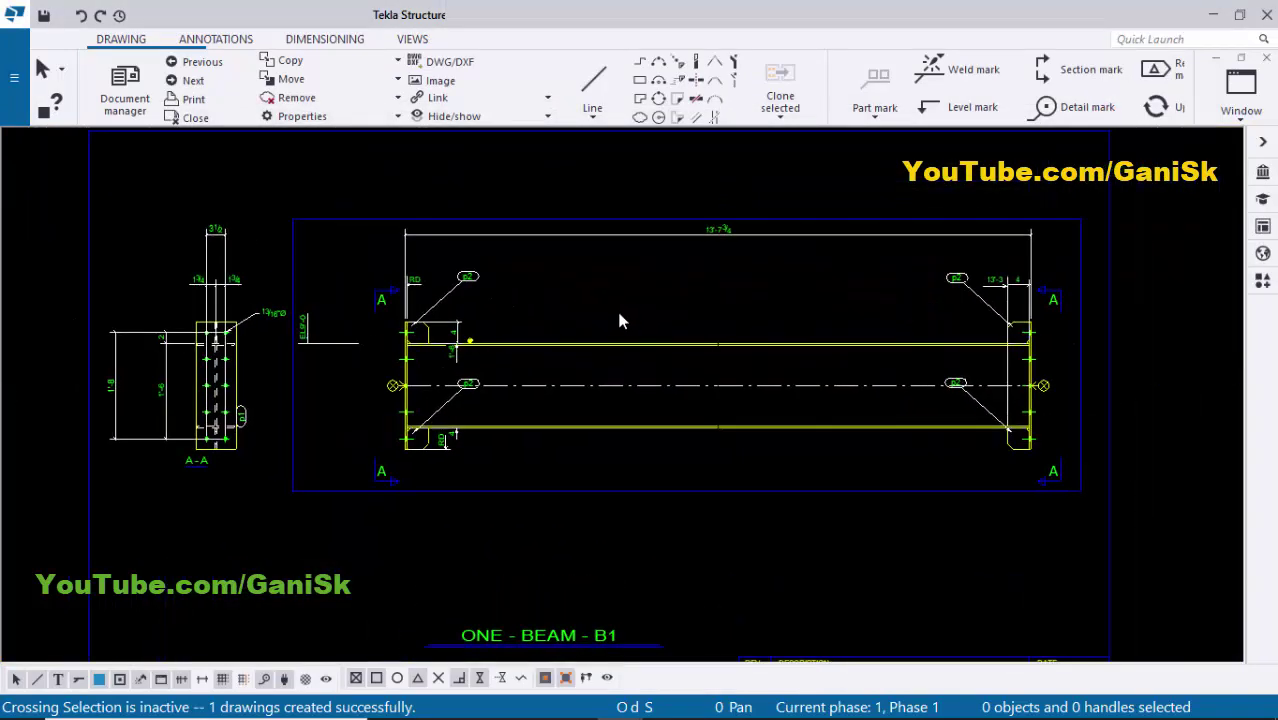
{"action": "scroll", "coordinate": [498, 363], "scroll_direction": "up", "scroll_amount": 4}
{"action": "scroll", "coordinate": [497, 362], "scroll_direction": "up", "scroll_amount": 2}
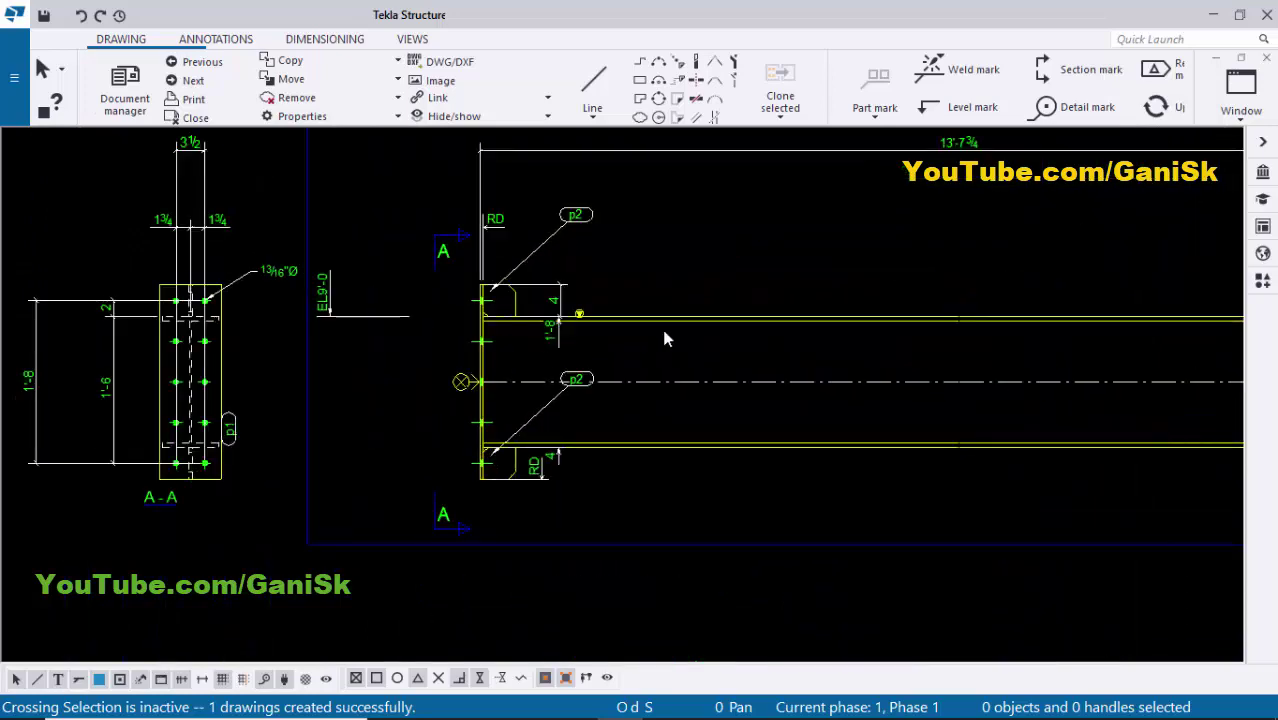
- Move the front view's overall length dimension down, closer to the top of the beam
{"action": "scroll", "coordinate": [590, 400], "scroll_direction": "down", "scroll_amount": 3}
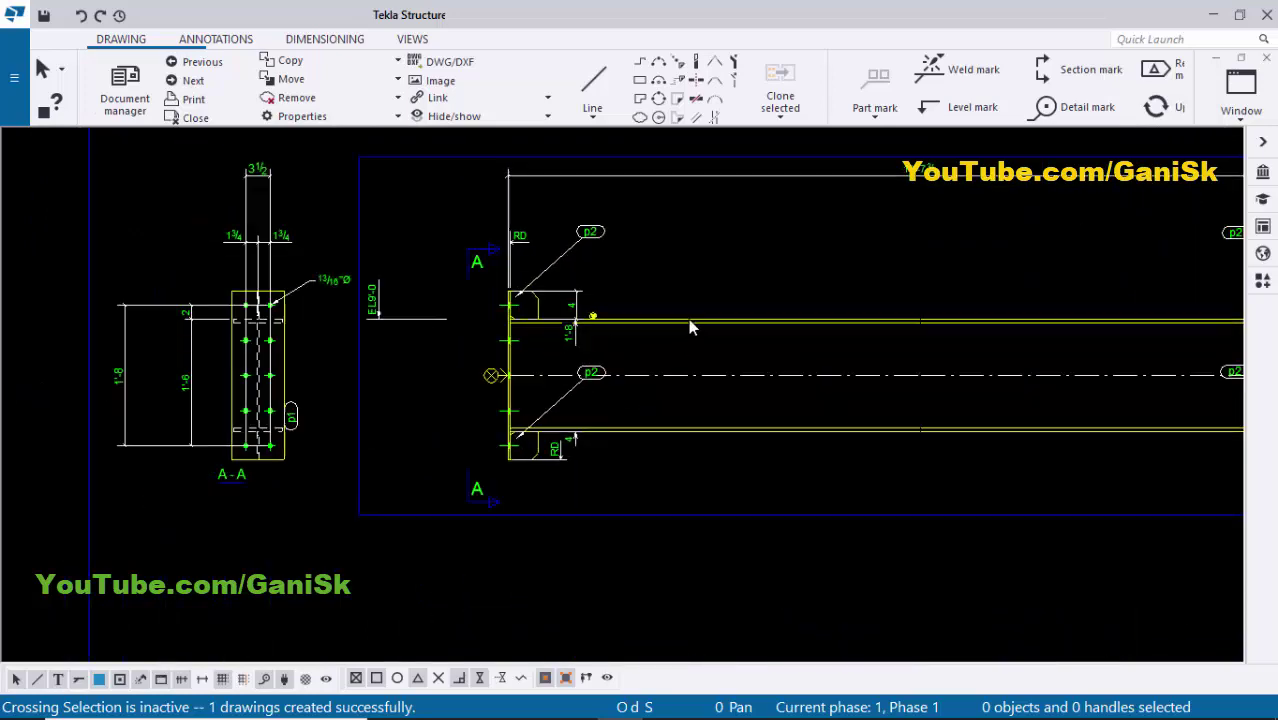
{"action": "scroll", "coordinate": [742, 334], "scroll_direction": "up", "scroll_amount": 3}
{"action": "left_click", "coordinate": [803, 251]}
{"action": "left_click_drag", "start_coordinate": [822, 252], "coordinate": [793, 337]}
{"action": "scroll", "coordinate": [379, 391], "scroll_direction": "up", "scroll_amount": 4}
{"action": "scroll", "coordinate": [398, 395], "scroll_direction": "down", "scroll_amount": 6}
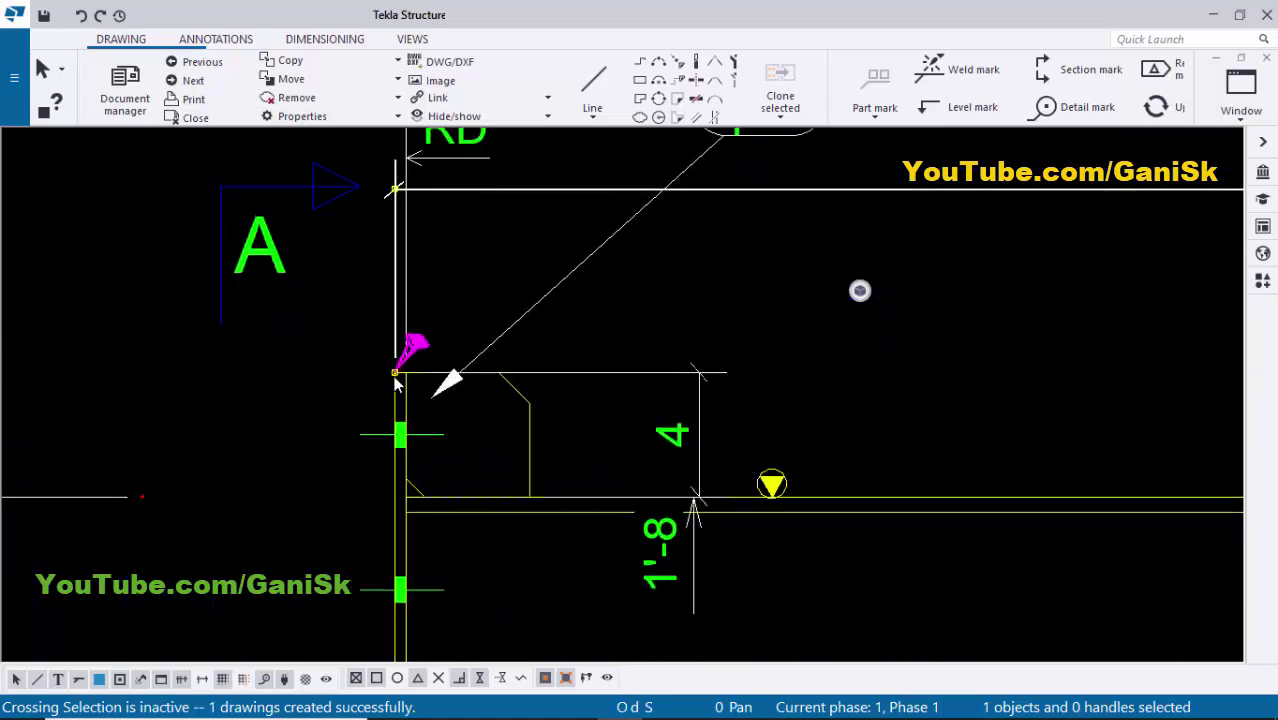
{"action": "scroll", "coordinate": [975, 391], "scroll_direction": "up", "scroll_amount": 5}
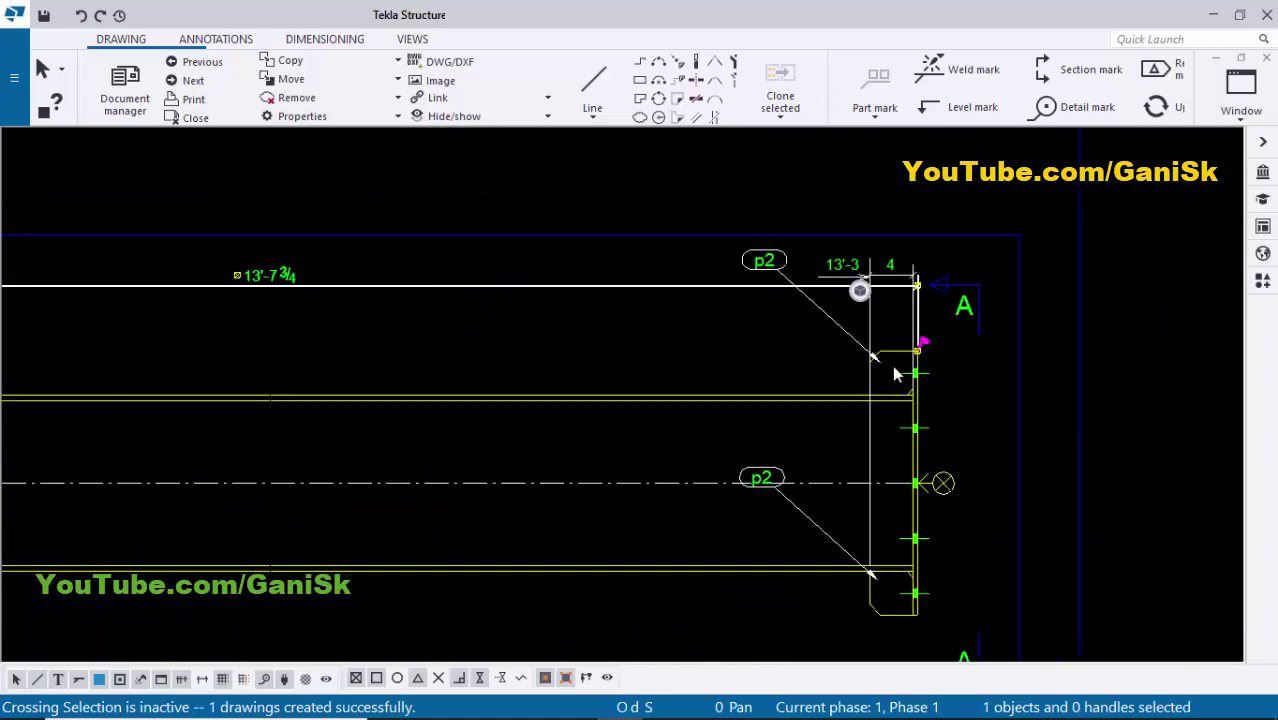
{"action": "scroll", "coordinate": [893, 368], "scroll_direction": "down", "scroll_amount": 1}
{"action": "middle_click_drag", "start_coordinate": [315, 299], "coordinate": [524, 302]}
{"action": "left_click", "coordinate": [554, 342]}
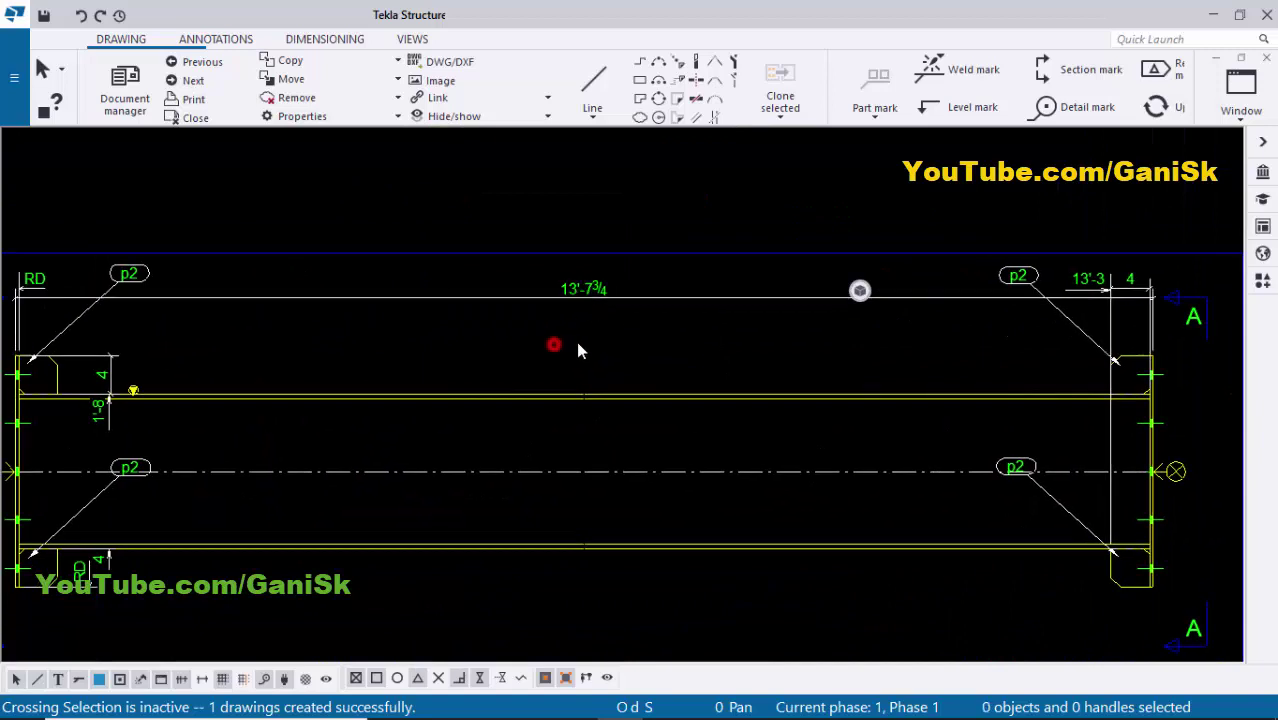
- Delete the running dimension (RD) set above the beam in the front view
{"action": "middle_click_drag", "start_coordinate": [339, 345], "coordinate": [704, 340]}
{"action": "scroll", "coordinate": [396, 264], "scroll_direction": "up", "scroll_amount": 4}
{"action": "left_click", "coordinate": [414, 281]}
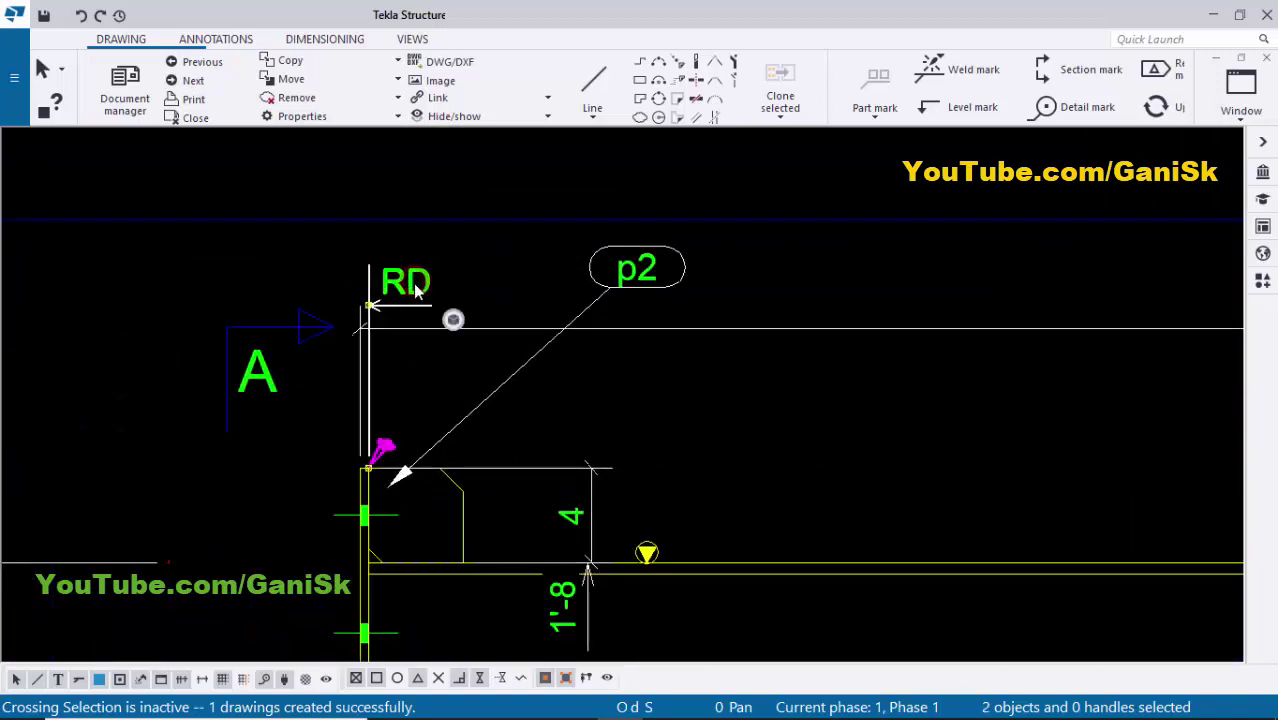
{"action": "key", "text": "Delete"}
{"action": "scroll", "coordinate": [480, 335], "scroll_direction": "down", "scroll_amount": 2}
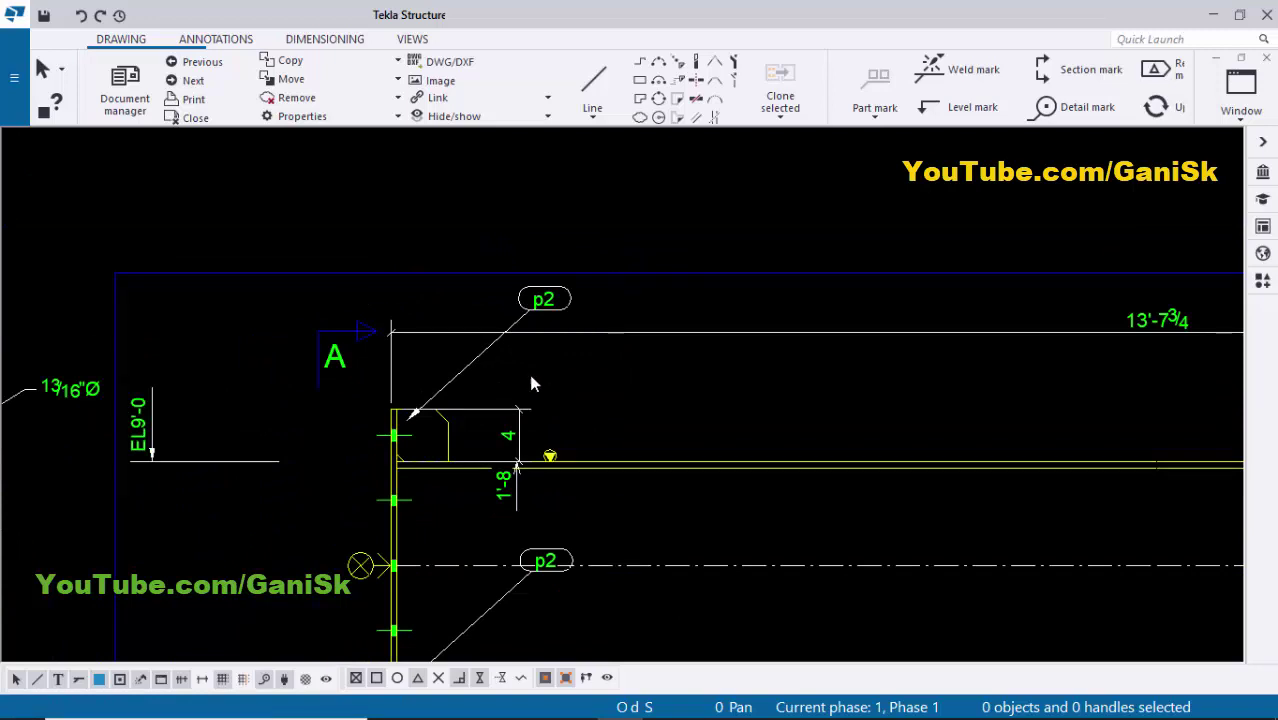
- Move the p2 mark of the upper left stiffener plate close above the plate
{"action": "mouse_move", "coordinate": [533, 379]}
{"action": "middle_mouse_down"}
{"action": "mouse_move", "coordinate": [588, 362]}
{"action": "mouse_move", "coordinate": [593, 340]}
{"action": "middle_mouse_up"}
{"action": "scroll", "coordinate": [610, 288], "scroll_direction": "up", "scroll_amount": 3}
{"action": "left_click", "coordinate": [622, 283]}
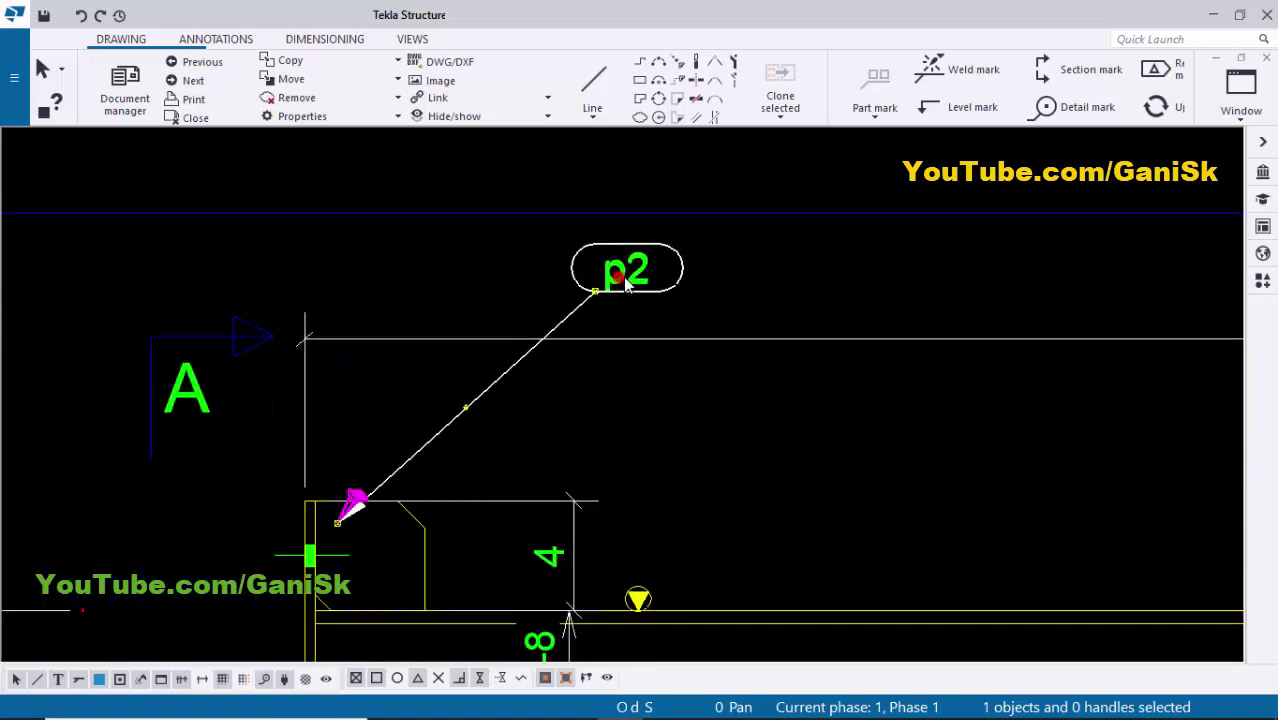
{"action": "left_click_drag", "start_coordinate": [636, 273], "coordinate": [419, 419]}
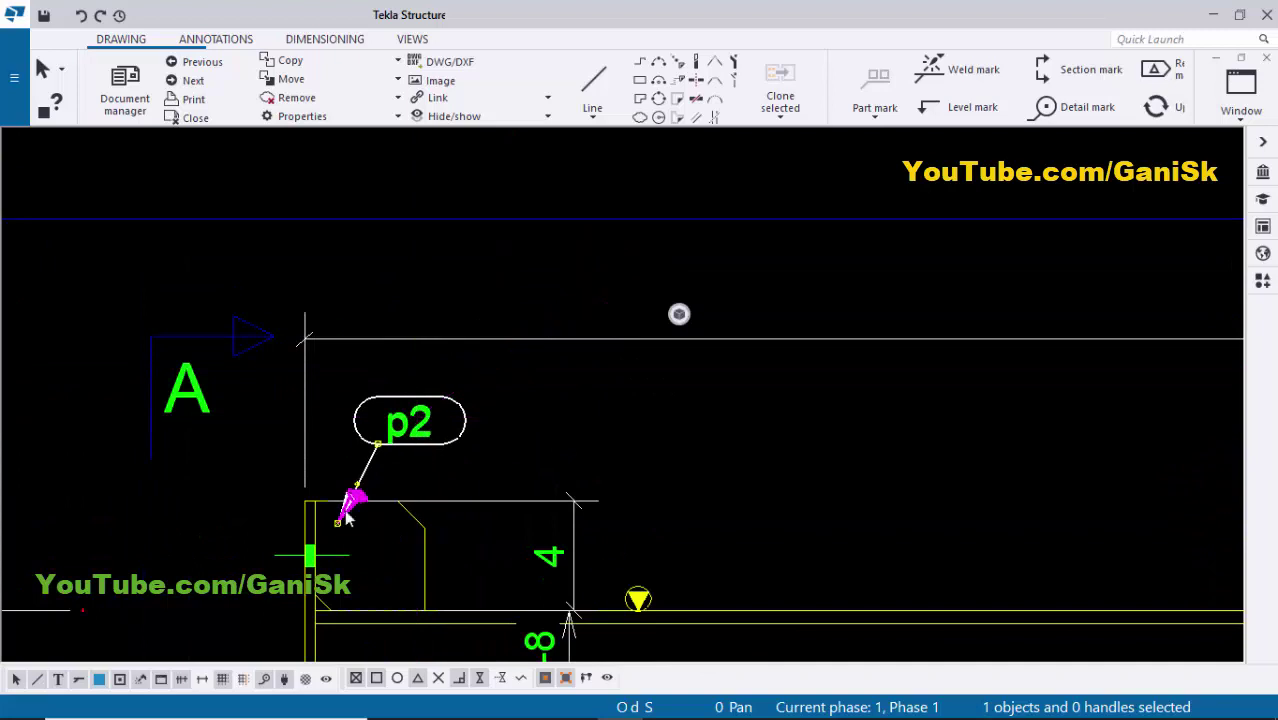
{"action": "scroll", "coordinate": [389, 540], "scroll_direction": "down", "scroll_amount": 1}
{"action": "scroll", "coordinate": [347, 418], "scroll_direction": "down", "scroll_amount": 2}
{"action": "scroll", "coordinate": [455, 354], "scroll_direction": "up", "scroll_amount": 3}
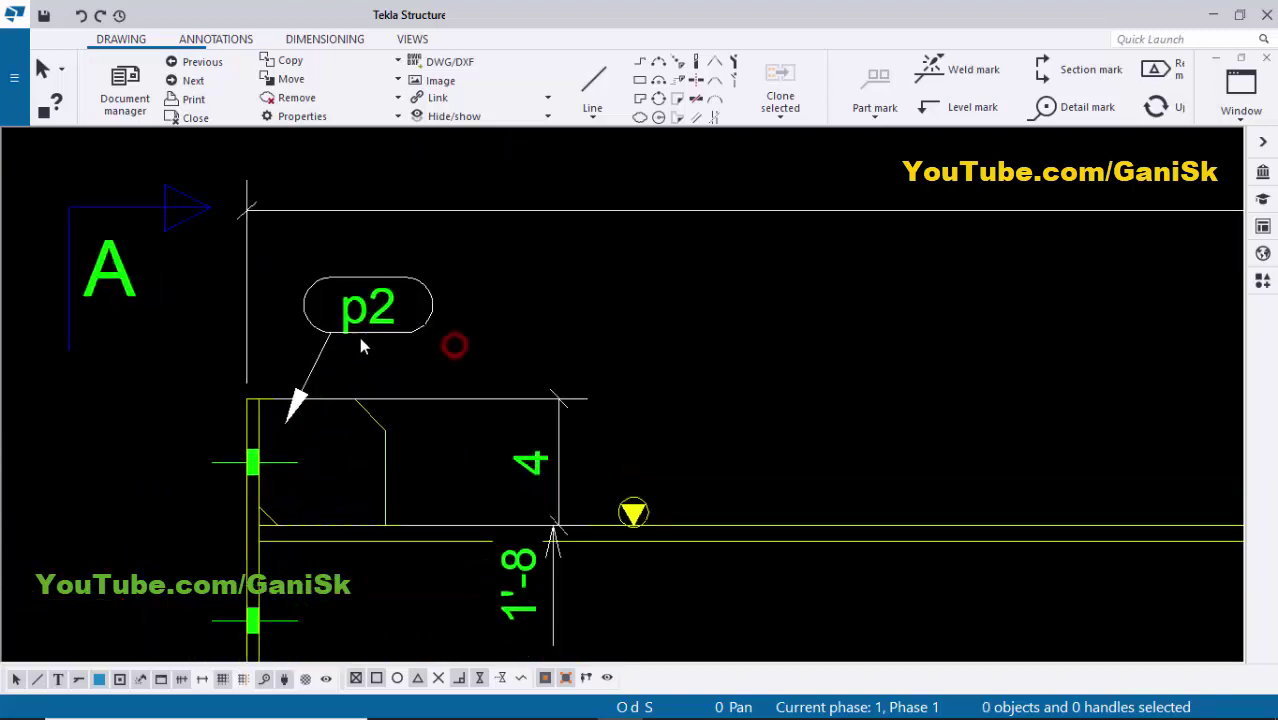
- Delete the vertical dimension set beside the plates at the beam's left end
{"action": "scroll", "coordinate": [447, 405], "scroll_direction": "down", "scroll_amount": 1}
{"action": "left_click", "coordinate": [446, 372]}
{"action": "key", "text": "Delete"}
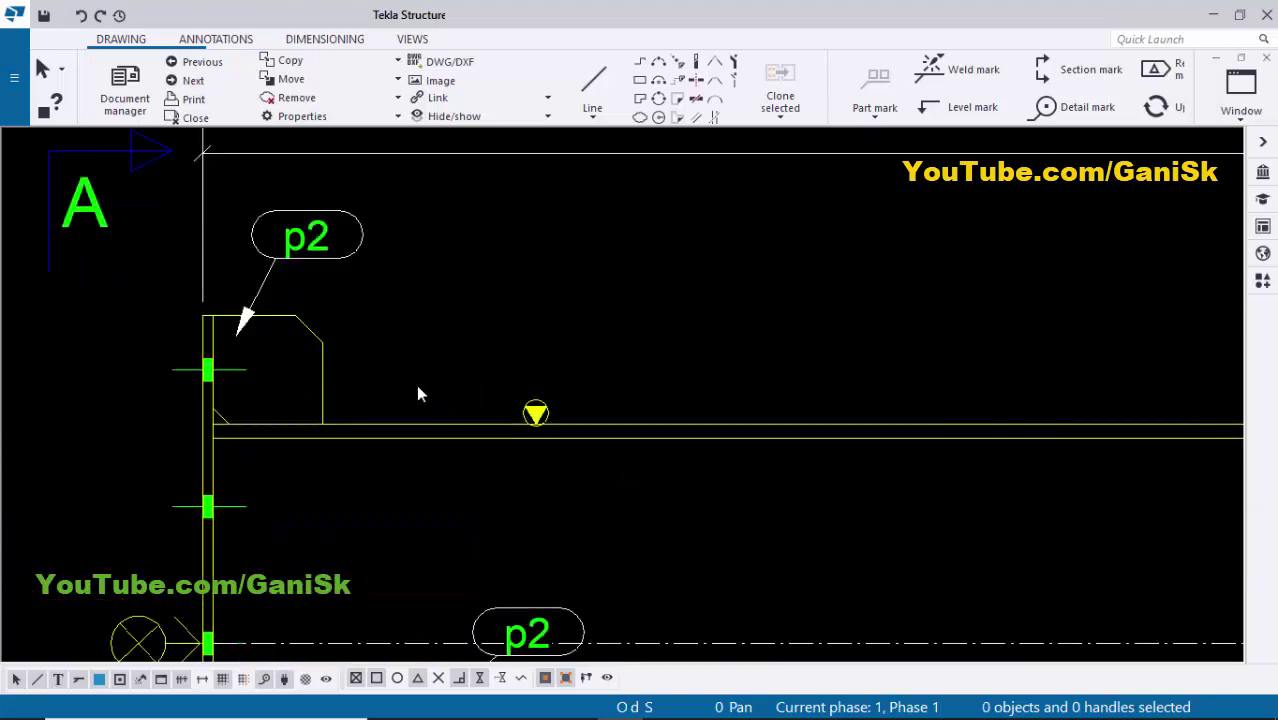
{"action": "scroll", "coordinate": [418, 364], "scroll_direction": "down", "scroll_amount": 3}
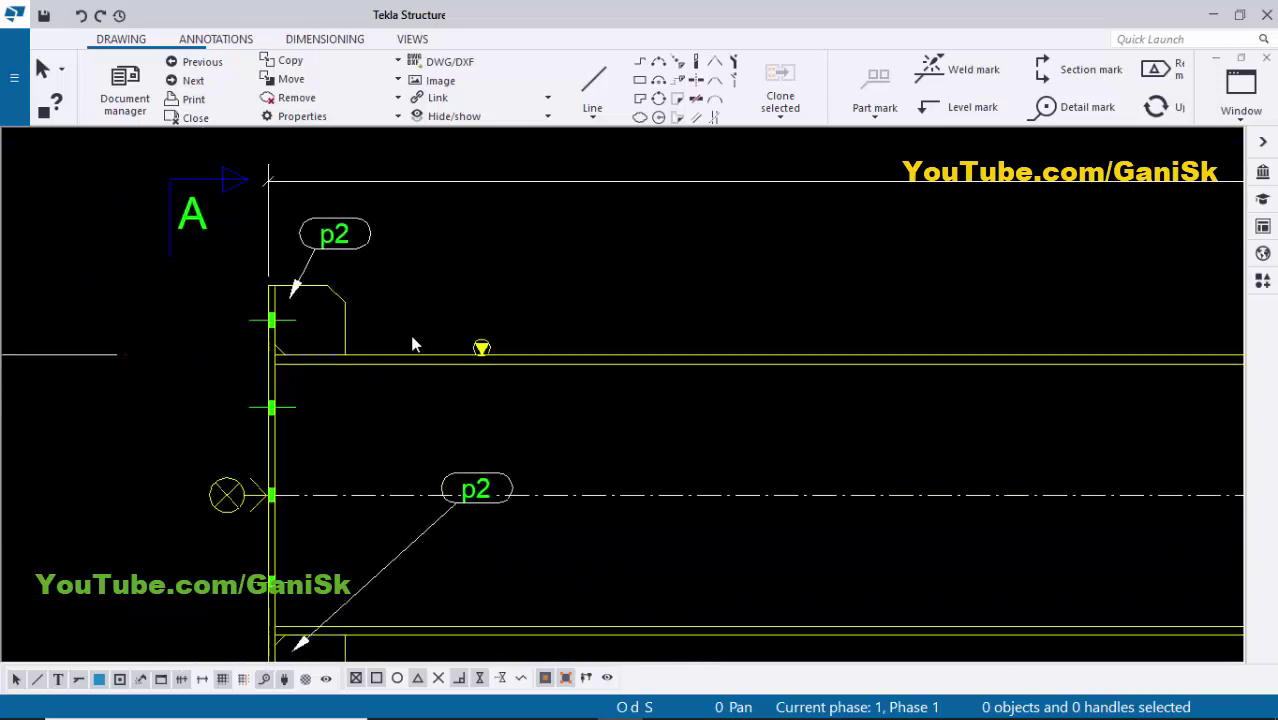
- Move the p2 mark of the lower left stiffener plate to just below the plate
{"action": "scroll", "coordinate": [431, 353], "scroll_direction": "up", "scroll_amount": 1}
{"action": "left_click", "coordinate": [432, 356]}
{"action": "left_click_drag", "start_coordinate": [432, 356], "coordinate": [352, 628]}
{"action": "scroll", "coordinate": [340, 566], "scroll_direction": "up", "scroll_amount": 2}
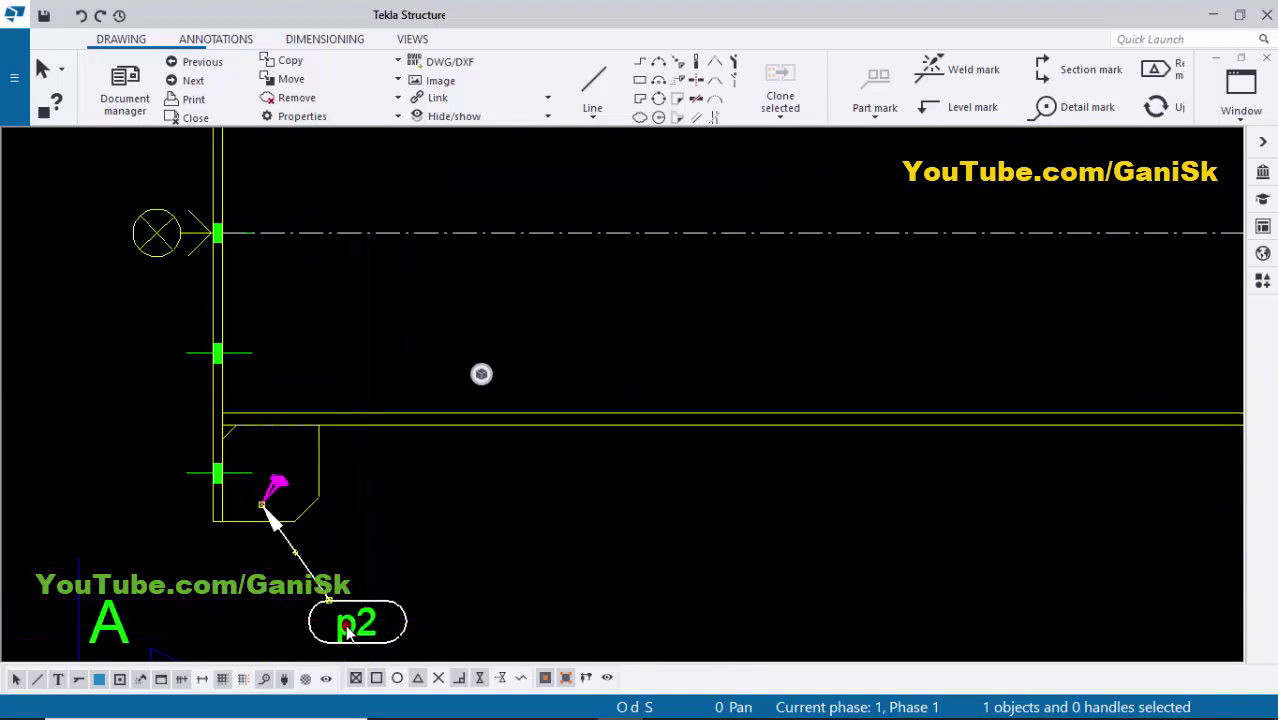
{"action": "left_click_drag", "start_coordinate": [346, 617], "coordinate": [304, 583]}
{"action": "left_click", "coordinate": [381, 530]}
{"action": "scroll", "coordinate": [260, 586], "scroll_direction": "up", "scroll_amount": 2}
{"action": "scroll", "coordinate": [298, 505], "scroll_direction": "up", "scroll_amount": 1}
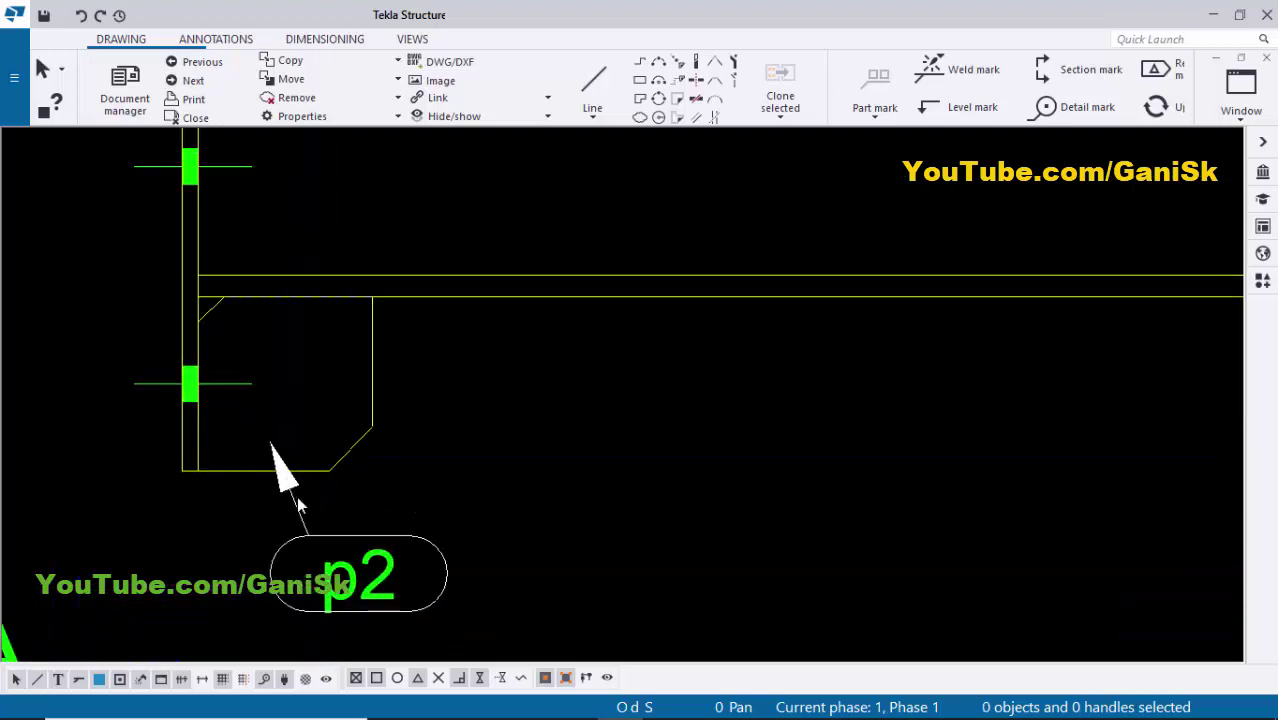
{"action": "scroll", "coordinate": [334, 502], "scroll_direction": "down", "scroll_amount": 4}
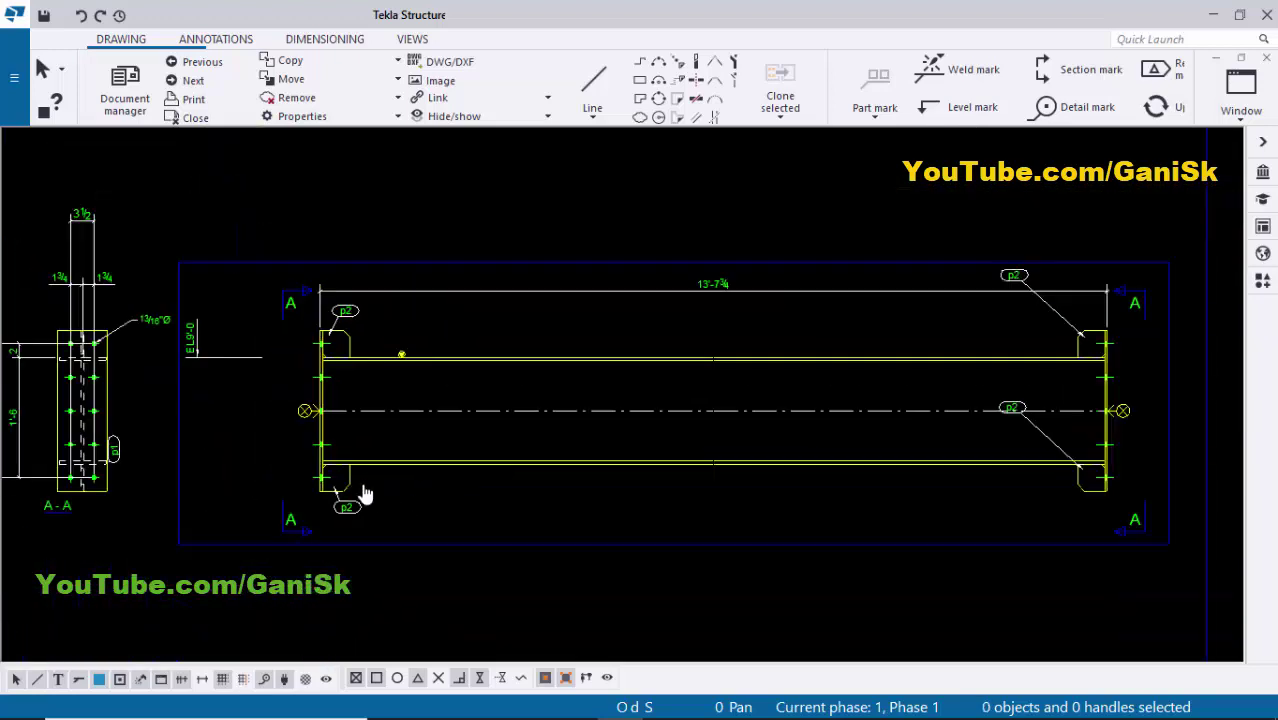
- Turn off the beam's center line in its drawing part properties and apply the change
{"action": "scroll", "coordinate": [357, 451], "scroll_direction": "up", "scroll_amount": 1}
{"action": "scroll", "coordinate": [357, 451], "scroll_direction": "up", "scroll_amount": 2}
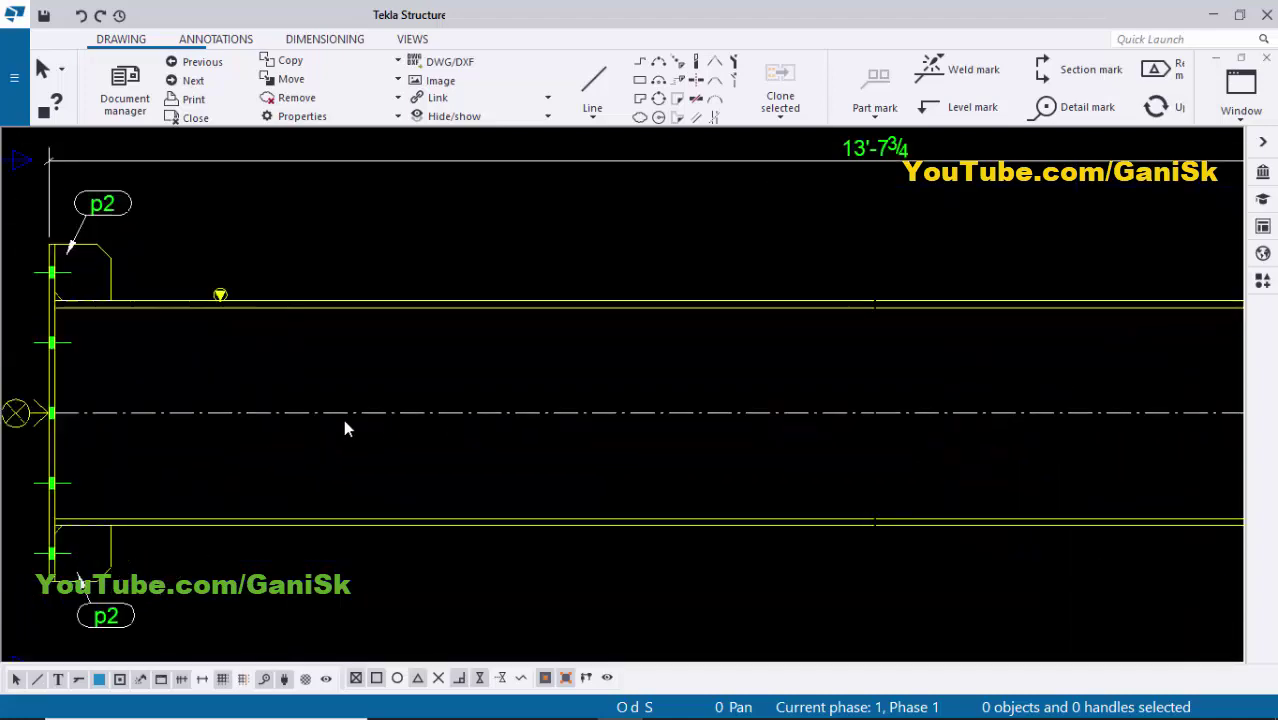
{"action": "double_click", "coordinate": [402, 411]}
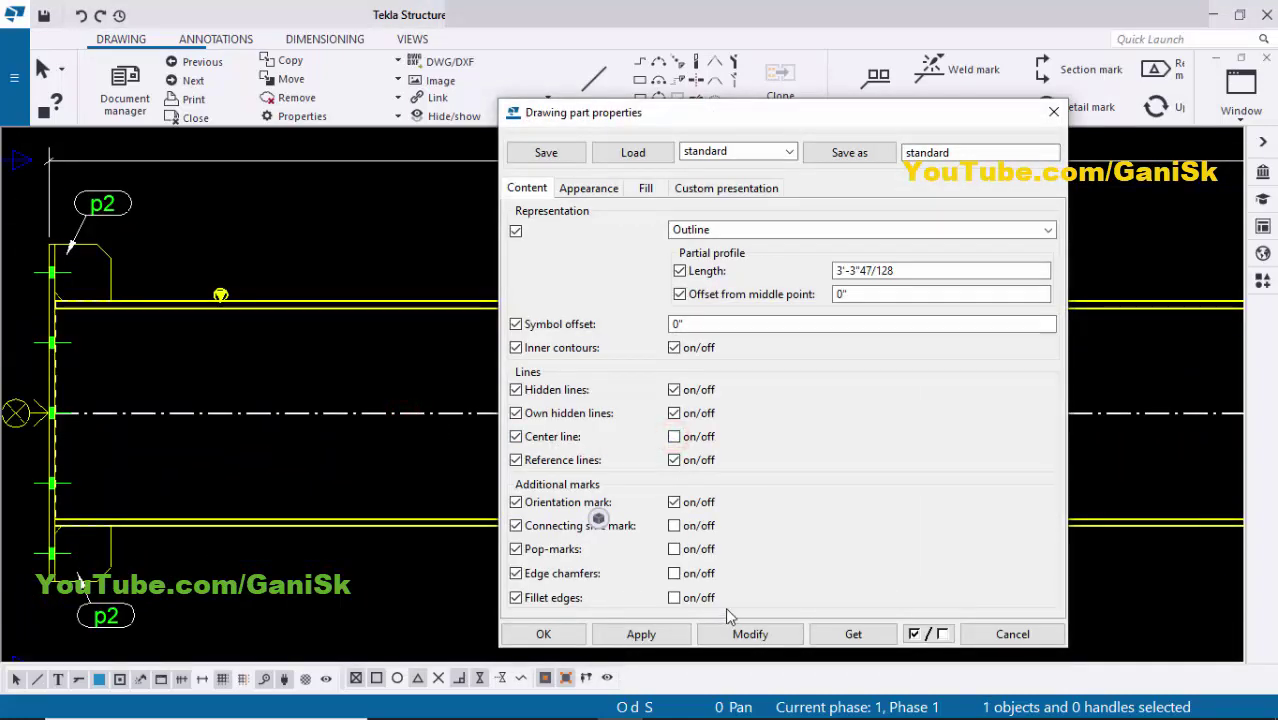
{"action": "left_click", "coordinate": [748, 634]}
{"action": "left_click", "coordinate": [543, 634]}
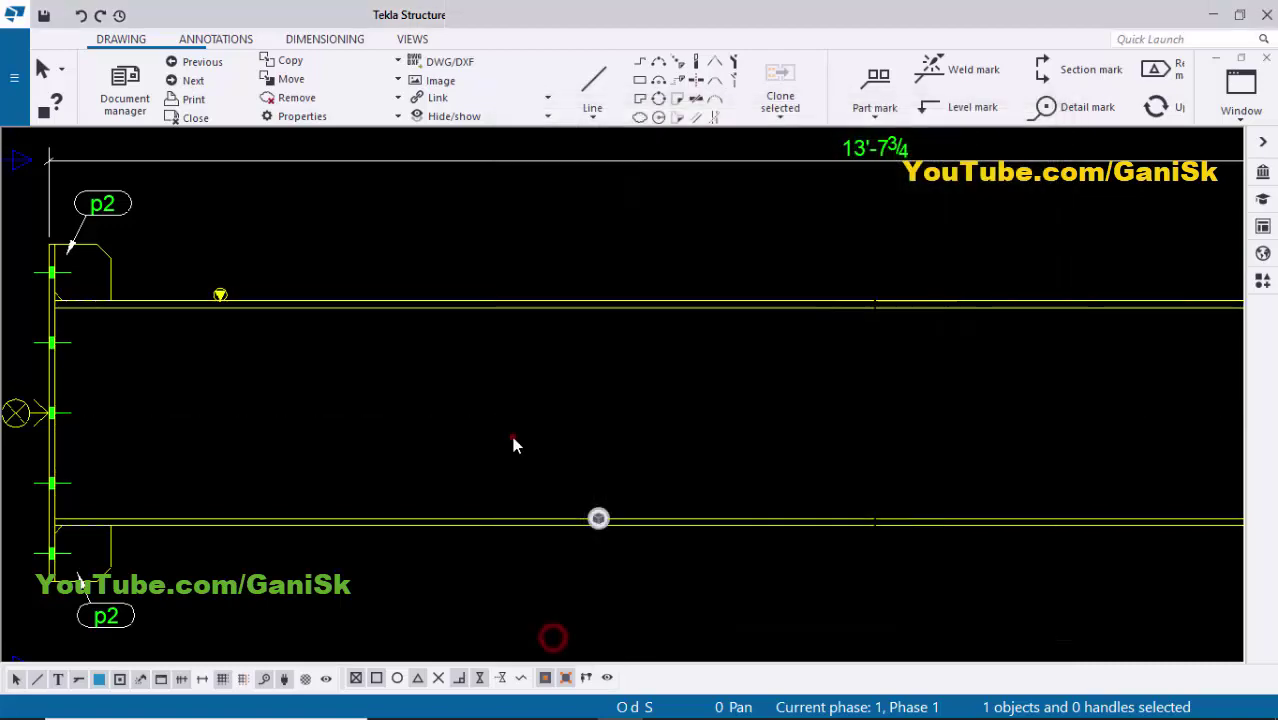
{"action": "scroll", "coordinate": [510, 431], "scroll_direction": "down", "scroll_amount": 2}
{"action": "scroll", "coordinate": [682, 428], "scroll_direction": "down", "scroll_amount": 1}
{"action": "scroll", "coordinate": [480, 370], "scroll_direction": "up", "scroll_amount": 3}
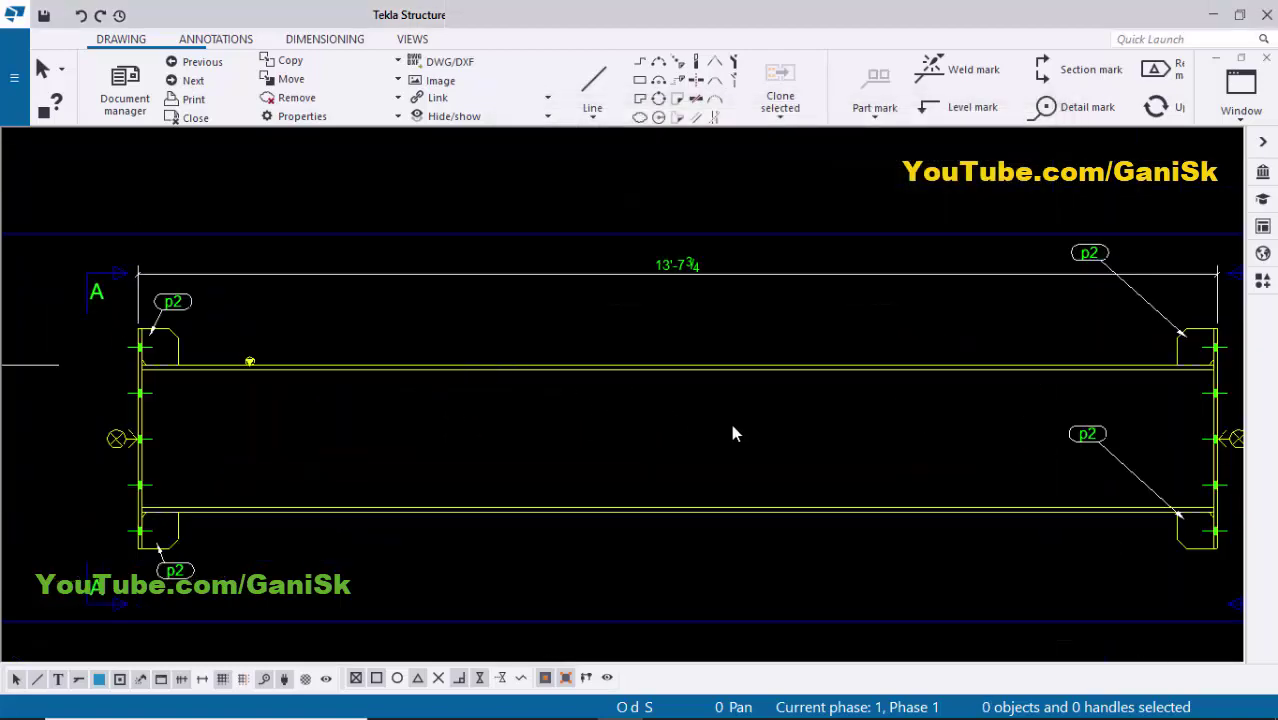
- Move the p2 marks of the upper and lower stiffener plates at the beam's right end closer to their plates
{"action": "scroll", "coordinate": [948, 325], "scroll_direction": "up", "scroll_amount": 5}
{"action": "left_click", "coordinate": [827, 208]}
{"action": "mouse_move", "coordinate": [827, 208]}
{"action": "left_mouse_down"}
{"action": "mouse_move", "coordinate": [988, 285]}
{"action": "mouse_move", "coordinate": [957, 331]}
{"action": "left_mouse_up"}
{"action": "left_click", "coordinate": [895, 371]}
{"action": "scroll", "coordinate": [885, 442], "scroll_direction": "down", "scroll_amount": 2}
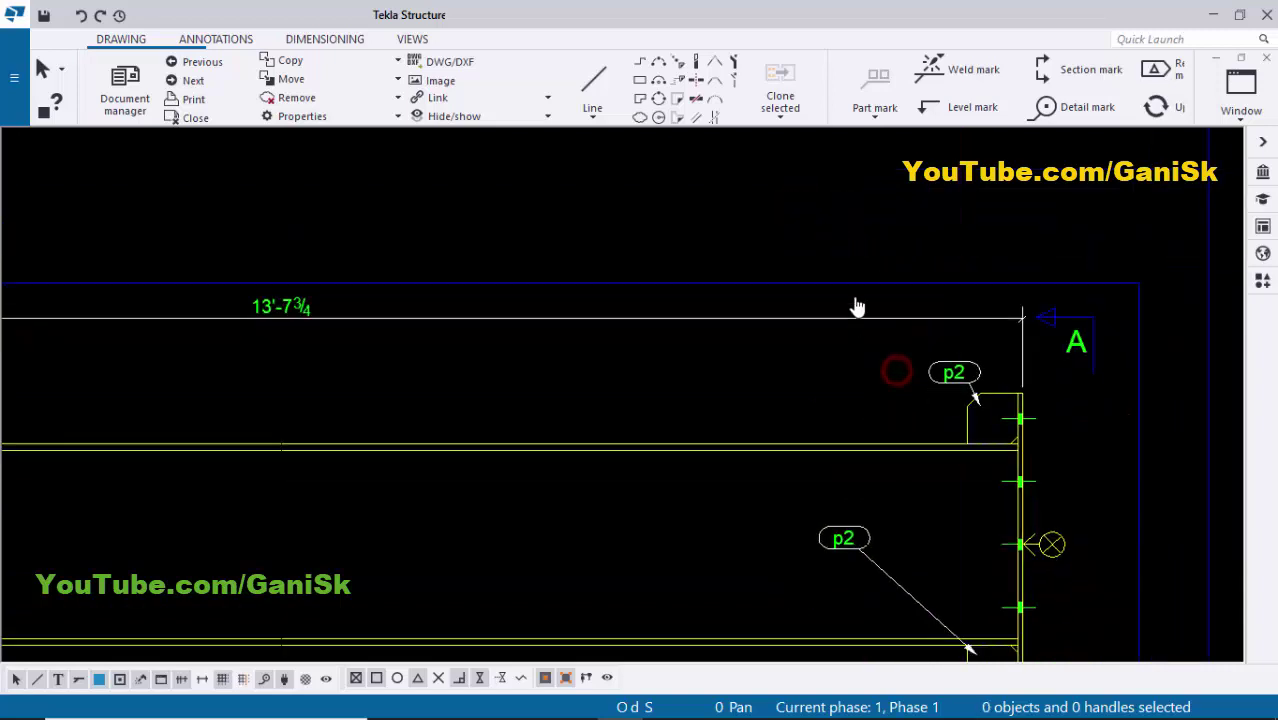
{"action": "middle_click_drag", "start_coordinate": [856, 307], "coordinate": [813, 140]}
{"action": "scroll", "coordinate": [795, 378], "scroll_direction": "up", "scroll_amount": 2}
{"action": "left_click_drag", "start_coordinate": [795, 368], "coordinate": [916, 562]}
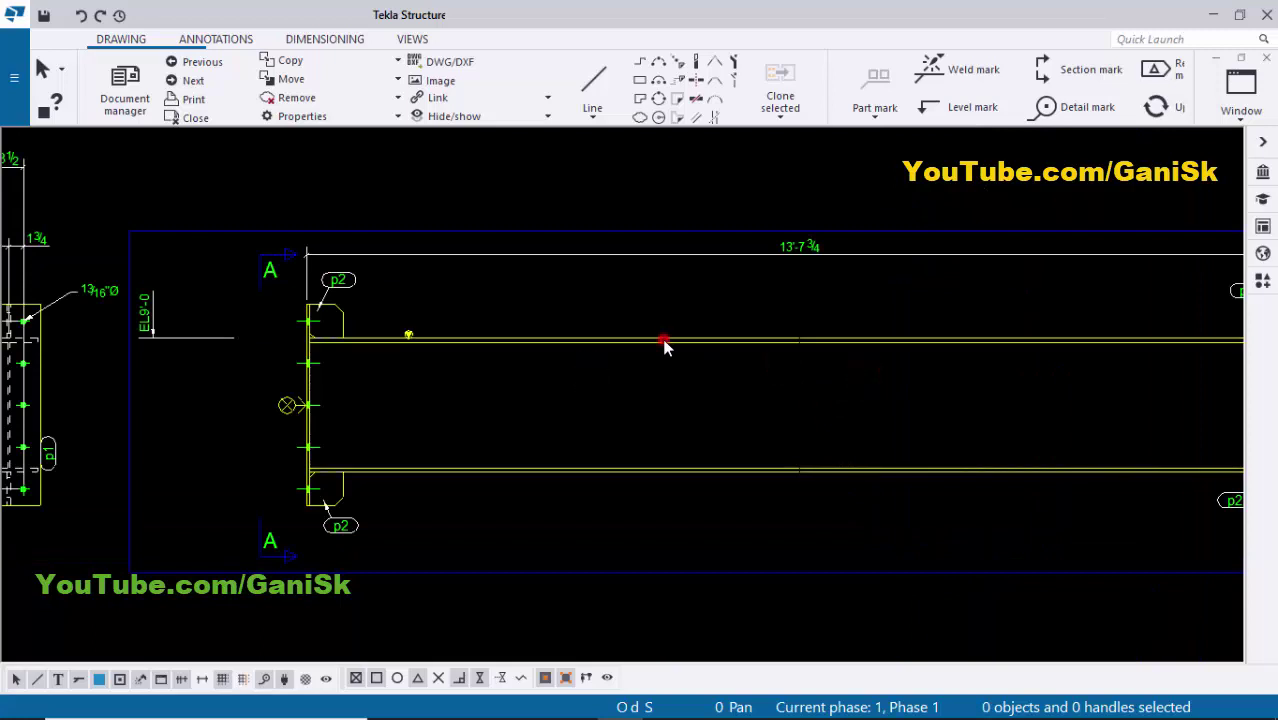
- Add a part mark to the beam using applied mark properties and place it just above the top flange
{"action": "left_click", "coordinate": [665, 345]}
{"action": "middle_click_drag", "start_coordinate": [679, 363], "coordinate": [582, 360]}
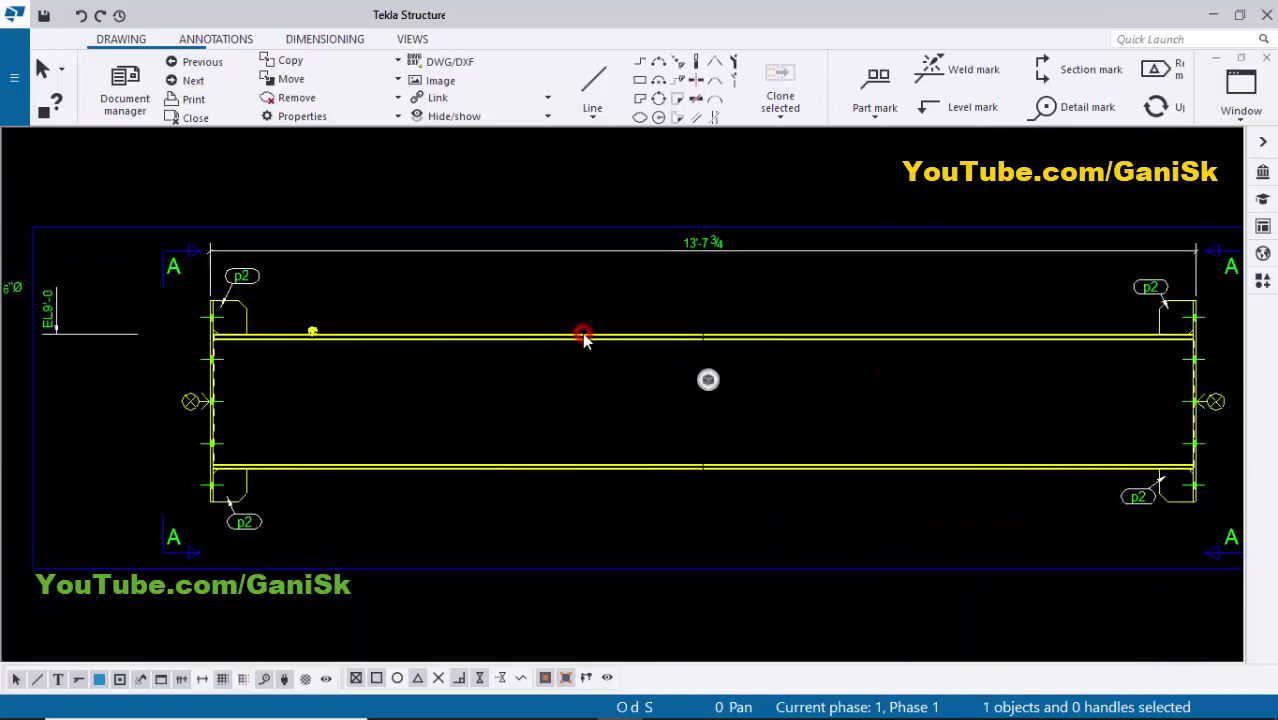
{"action": "right_click", "coordinate": [584, 339]}
{"action": "left_click", "coordinate": [645, 439]}
{"action": "left_click", "coordinate": [848, 464]}
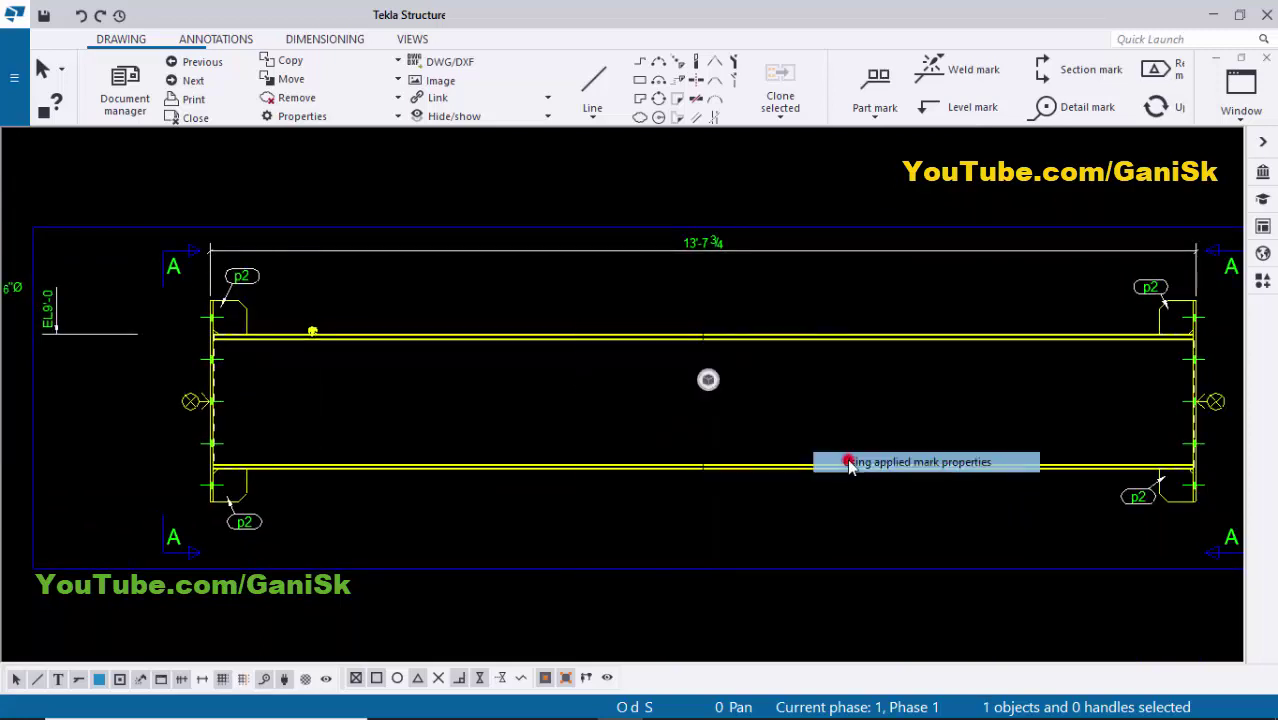
{"action": "scroll", "coordinate": [478, 330], "scroll_direction": "up", "scroll_amount": 4}
{"action": "left_click_drag", "start_coordinate": [484, 318], "coordinate": [510, 306]}
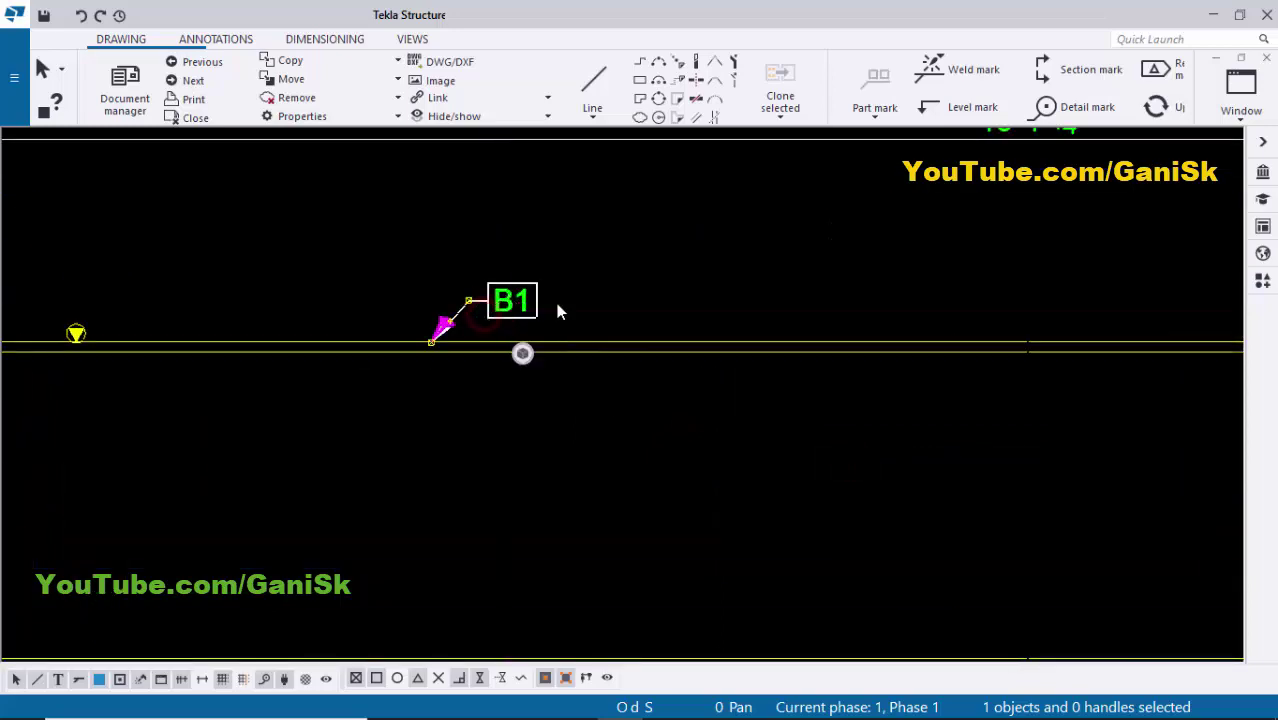
{"action": "scroll", "coordinate": [494, 337], "scroll_direction": "down", "scroll_amount": 4}
- Add a part mark to the left end plate using applied mark properties and move it to the plate's outer side
{"action": "scroll", "coordinate": [462, 337], "scroll_direction": "up", "scroll_amount": 5}
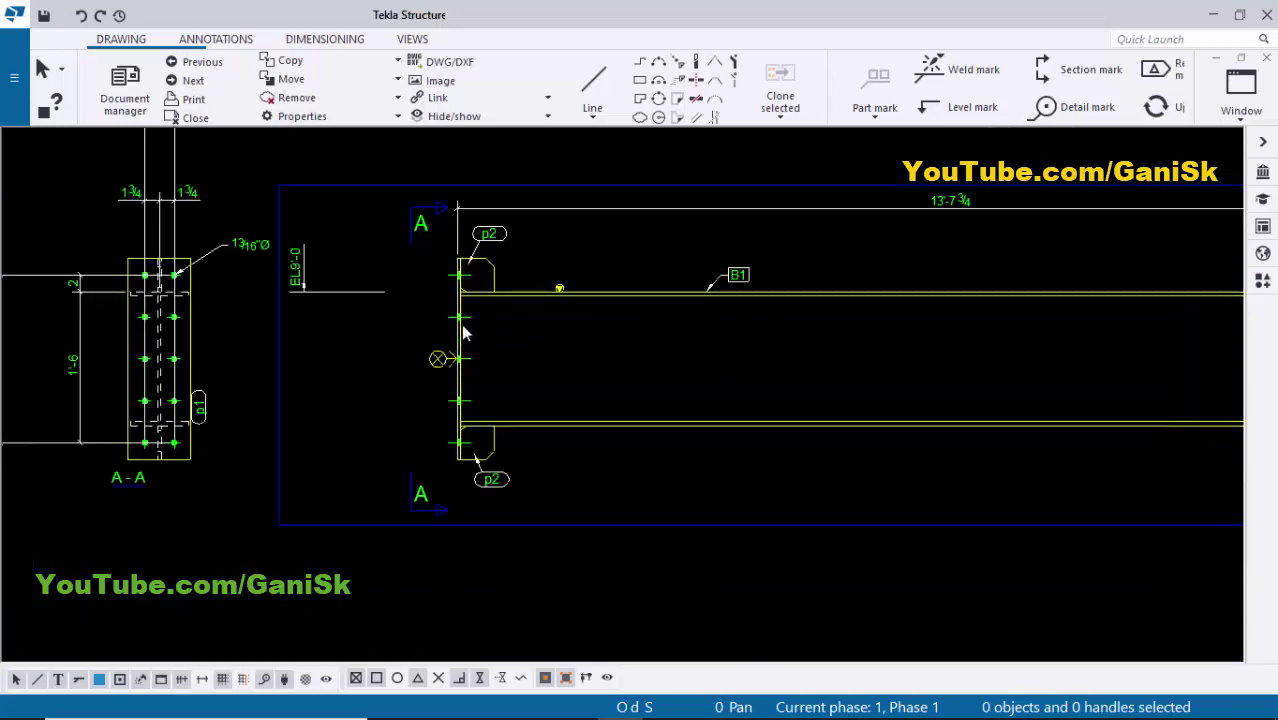
{"action": "scroll", "coordinate": [457, 342], "scroll_direction": "up", "scroll_amount": 1}
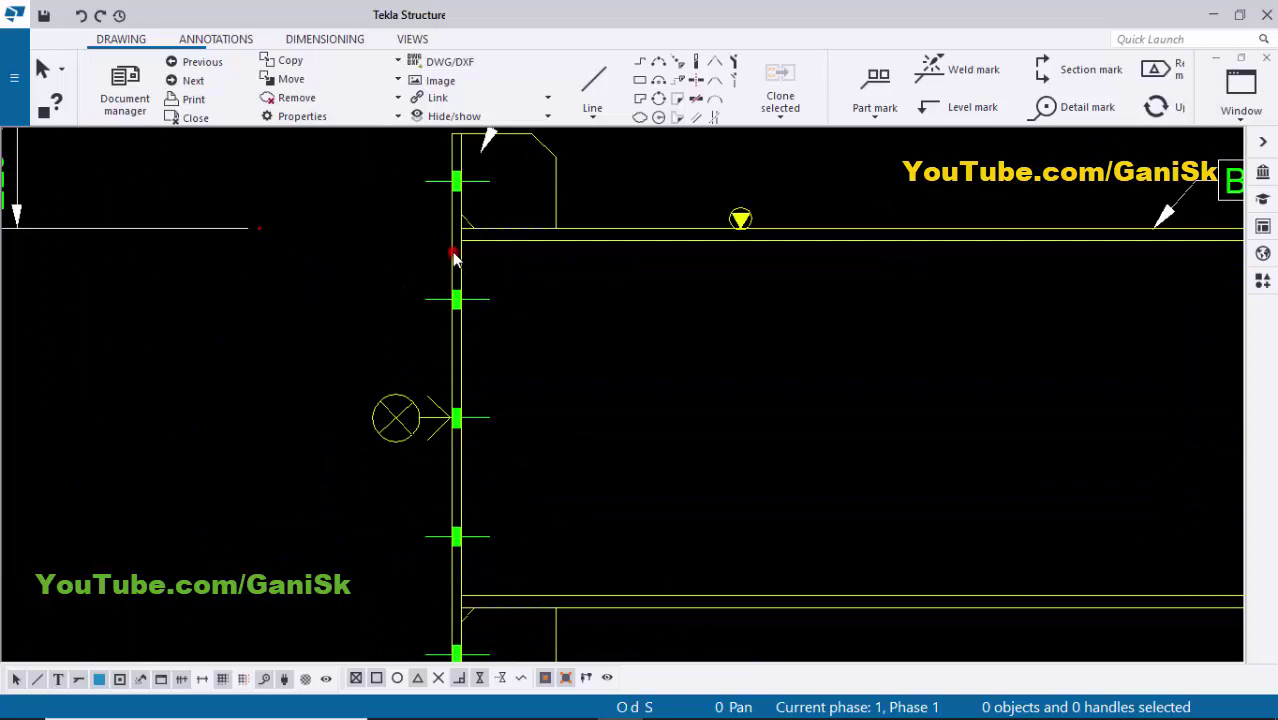
{"action": "left_click", "coordinate": [454, 259]}
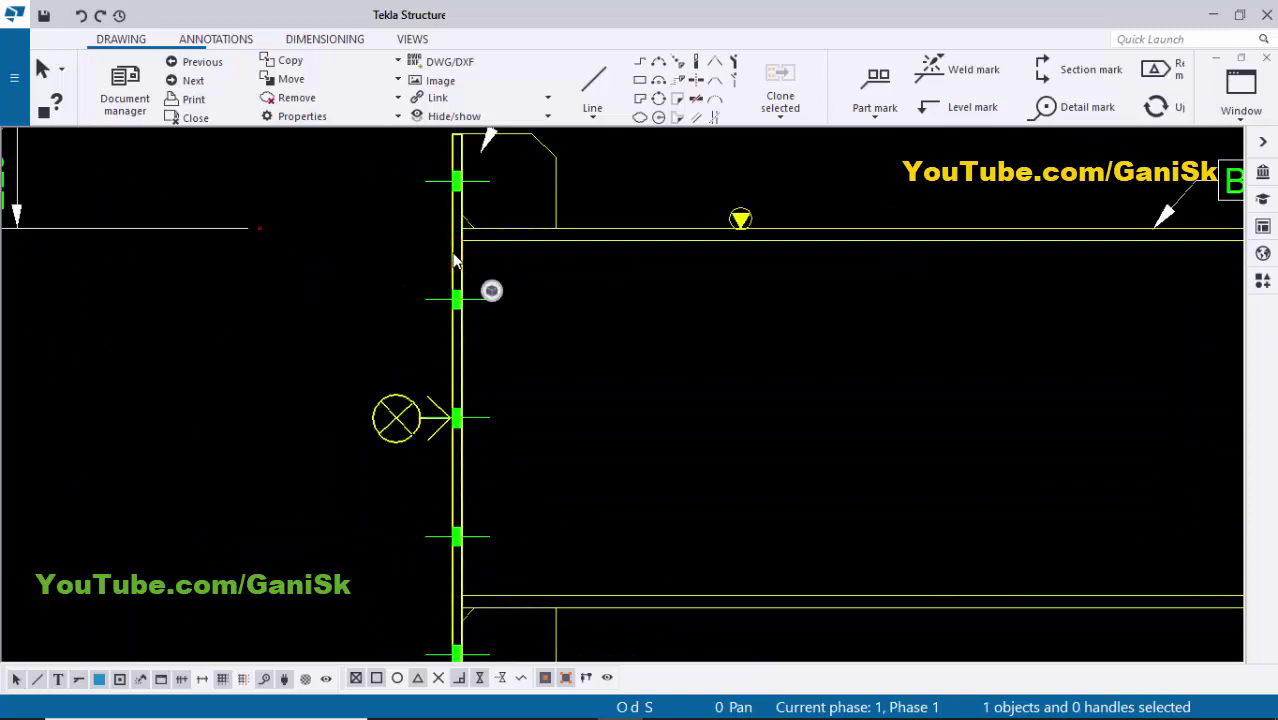
{"action": "right_click", "coordinate": [454, 259]}
{"action": "left_click", "coordinate": [520, 361]}
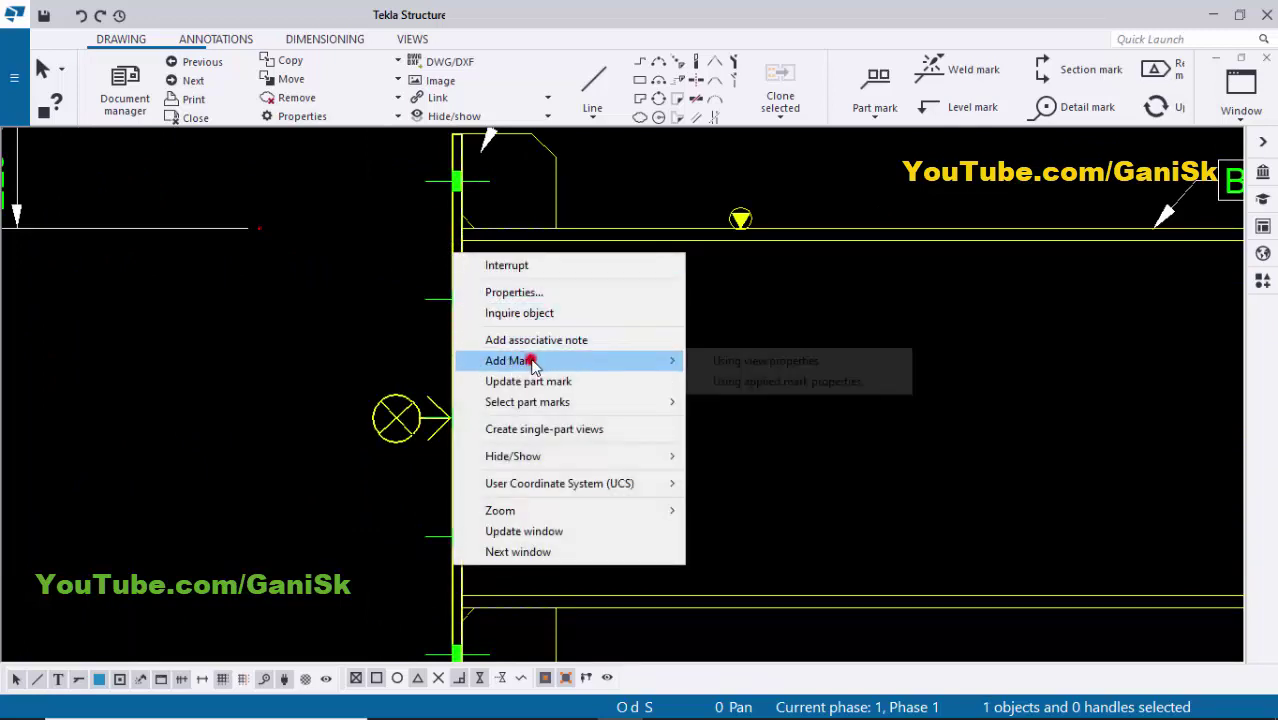
{"action": "left_click", "coordinate": [723, 381]}
{"action": "scroll", "coordinate": [720, 380], "scroll_direction": "down", "scroll_amount": 2}
{"action": "scroll", "coordinate": [690, 300], "scroll_direction": "up", "scroll_amount": 2}
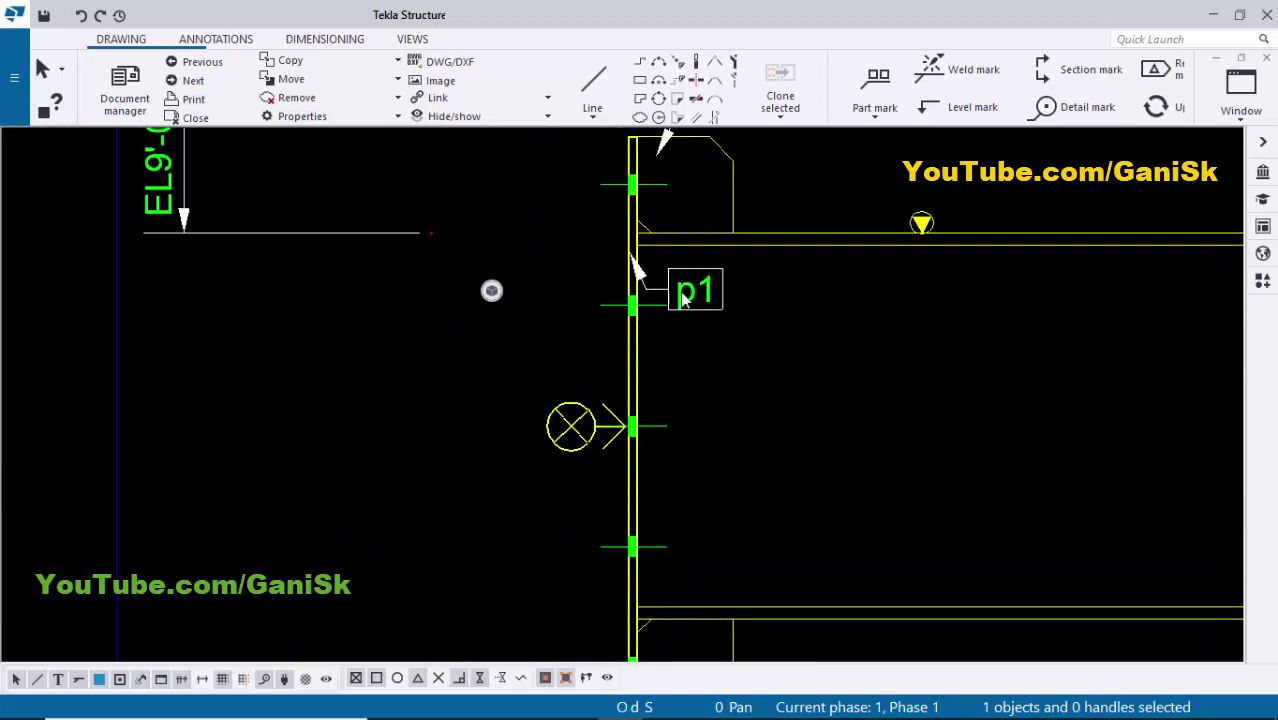
{"action": "mouse_move", "coordinate": [684, 291]}
{"action": "left_mouse_down"}
{"action": "mouse_move", "coordinate": [539, 286]}
{"action": "mouse_move", "coordinate": [545, 295]}
{"action": "left_mouse_up"}
{"action": "left_click", "coordinate": [436, 341]}
- Turn off the connecting side mark of the left end plate in its drawing part properties
{"action": "scroll", "coordinate": [437, 341], "scroll_direction": "down", "scroll_amount": 2}
{"action": "mouse_move", "coordinate": [440, 315]}
{"action": "middle_mouse_down"}
{"action": "mouse_move", "coordinate": [456, 348]}
{"action": "mouse_move", "coordinate": [409, 242]}
{"action": "middle_mouse_up"}
{"action": "scroll", "coordinate": [522, 334], "scroll_direction": "up", "scroll_amount": 3}
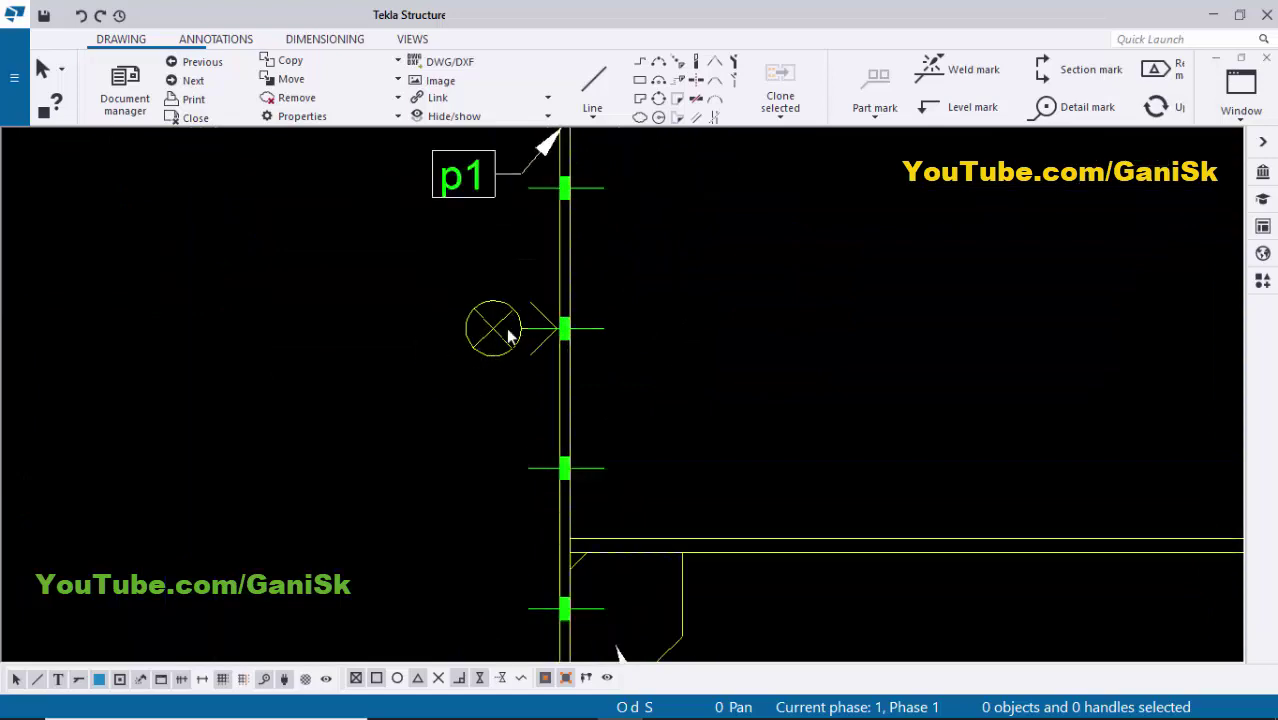
{"action": "left_click", "coordinate": [490, 340]}
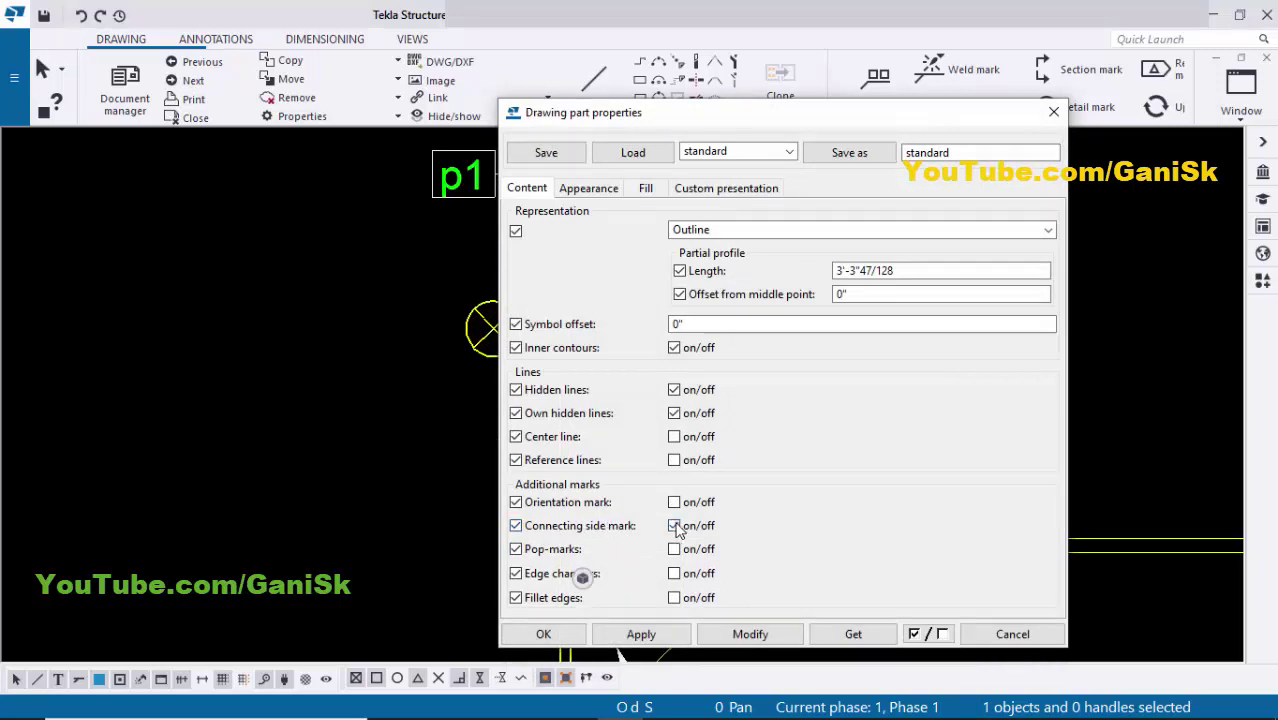
{"action": "left_click", "coordinate": [738, 635]}
{"action": "left_click", "coordinate": [650, 635]}
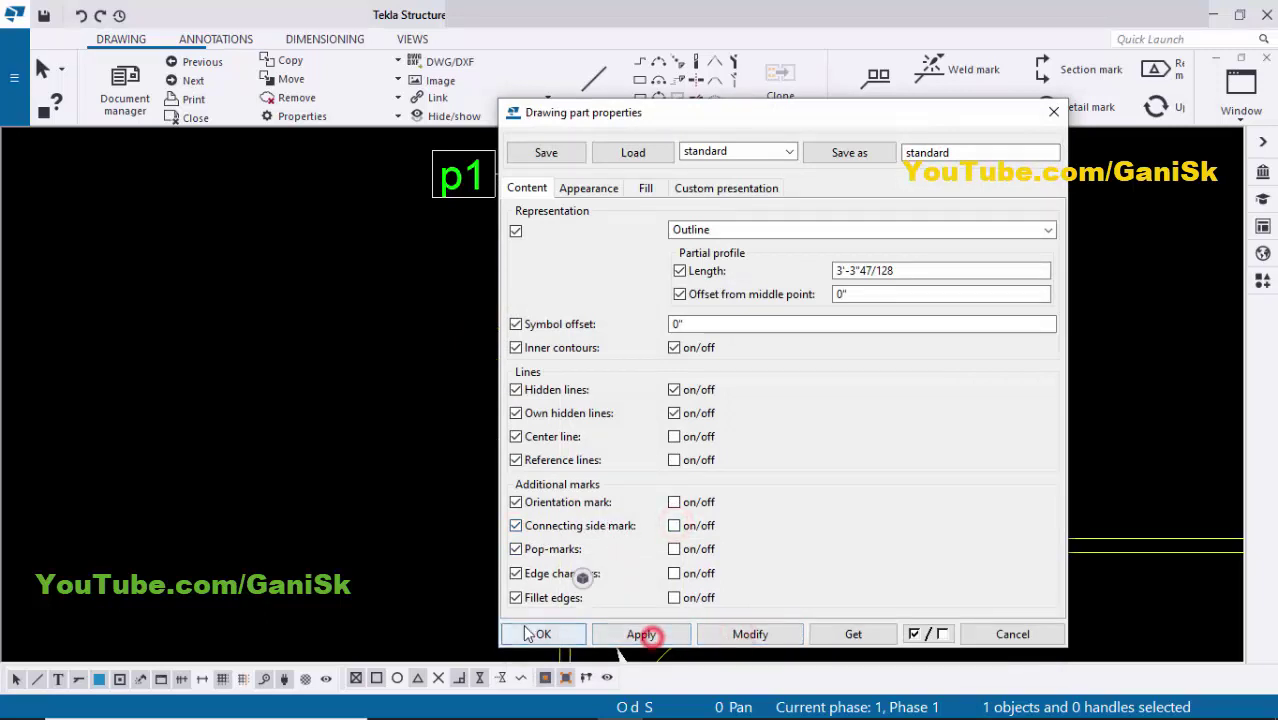
{"action": "left_click", "coordinate": [540, 633]}
{"action": "scroll", "coordinate": [410, 462], "scroll_direction": "down", "scroll_amount": 5}
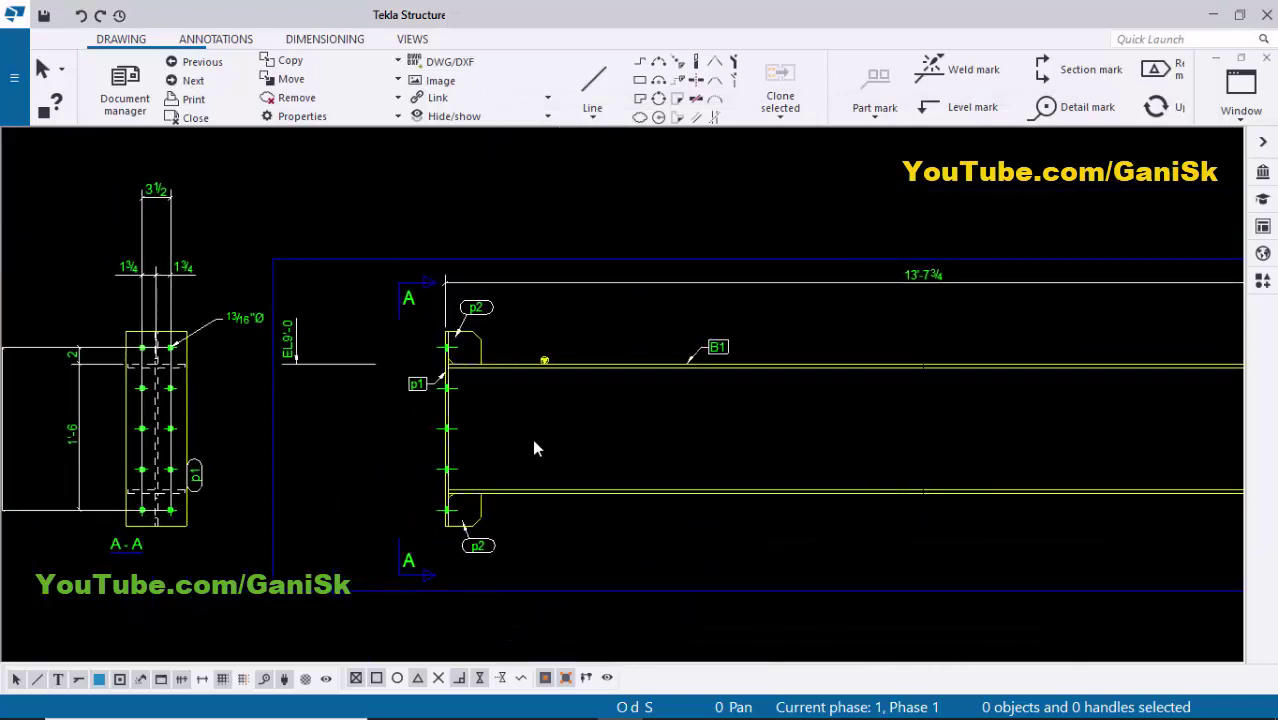
- Add a part mark to the right end plate using applied mark properties
{"action": "scroll", "coordinate": [517, 434], "scroll_direction": "up", "scroll_amount": 8}
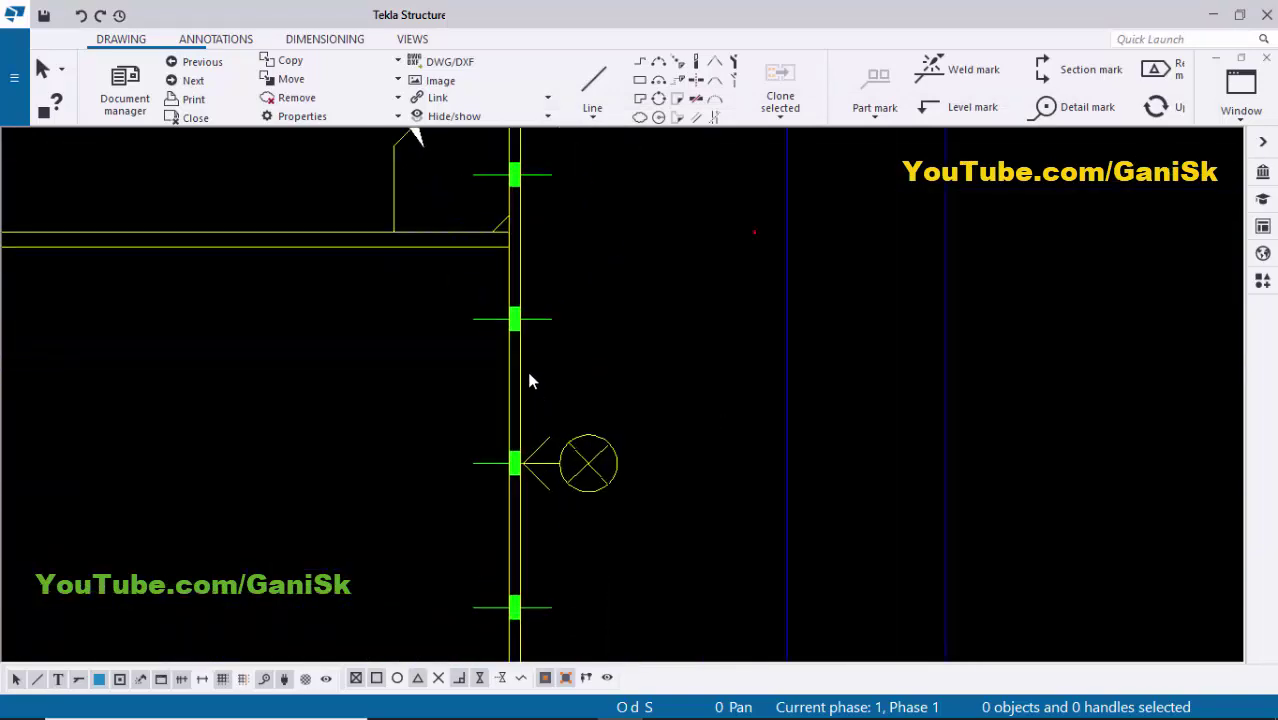
{"action": "right_click", "coordinate": [516, 355]}
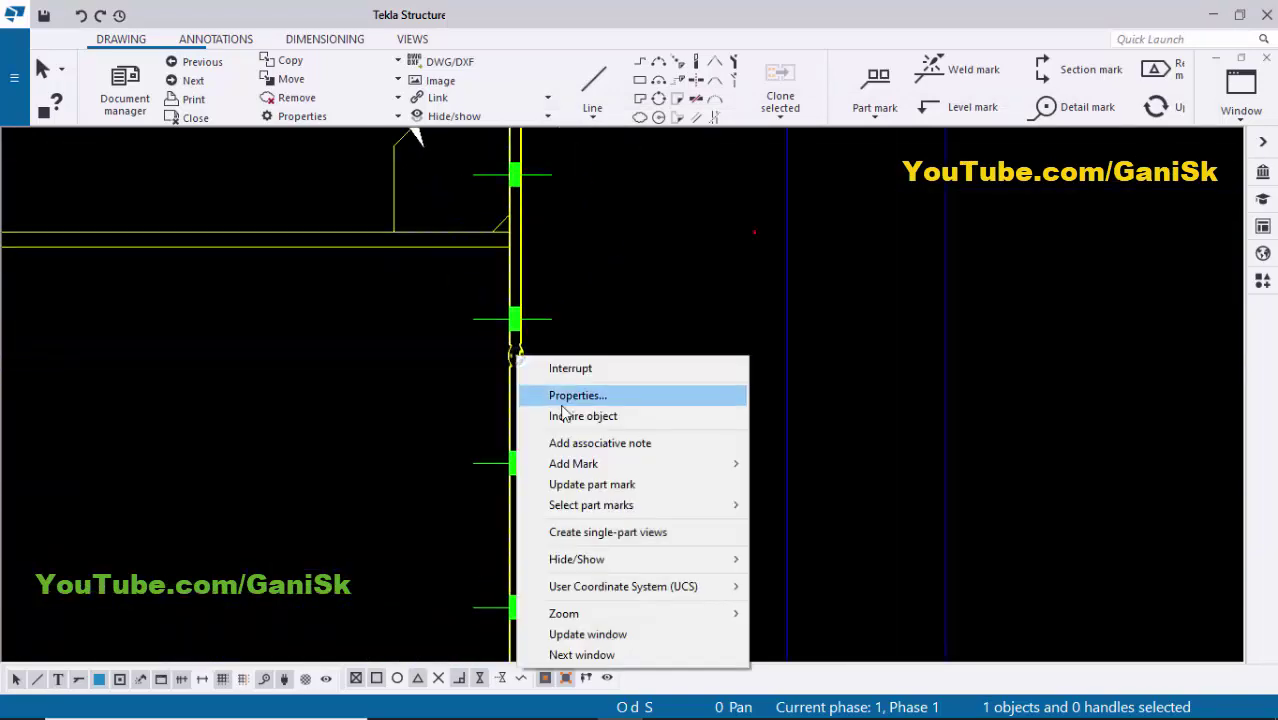
{"action": "left_click", "coordinate": [620, 462]}
{"action": "left_click", "coordinate": [787, 485]}
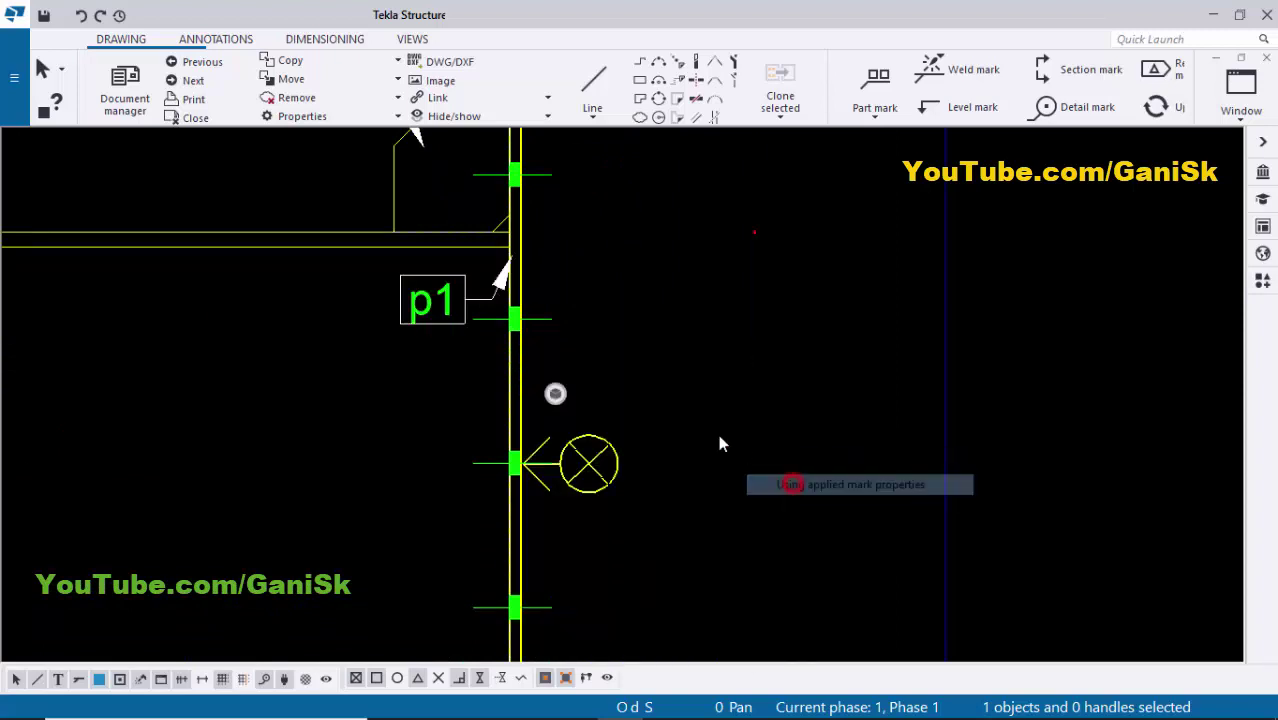
- Move the right end plate's part mark to the plate's outer side
{"action": "scroll", "coordinate": [865, 450], "scroll_direction": "down", "scroll_amount": 2}
{"action": "scroll", "coordinate": [583, 365], "scroll_direction": "up", "scroll_amount": 1}
{"action": "mouse_move", "coordinate": [585, 358]}
{"action": "left_mouse_down"}
{"action": "mouse_move", "coordinate": [738, 370]}
{"action": "mouse_move", "coordinate": [743, 345]}
{"action": "mouse_move", "coordinate": [740, 364]}
{"action": "left_mouse_up"}
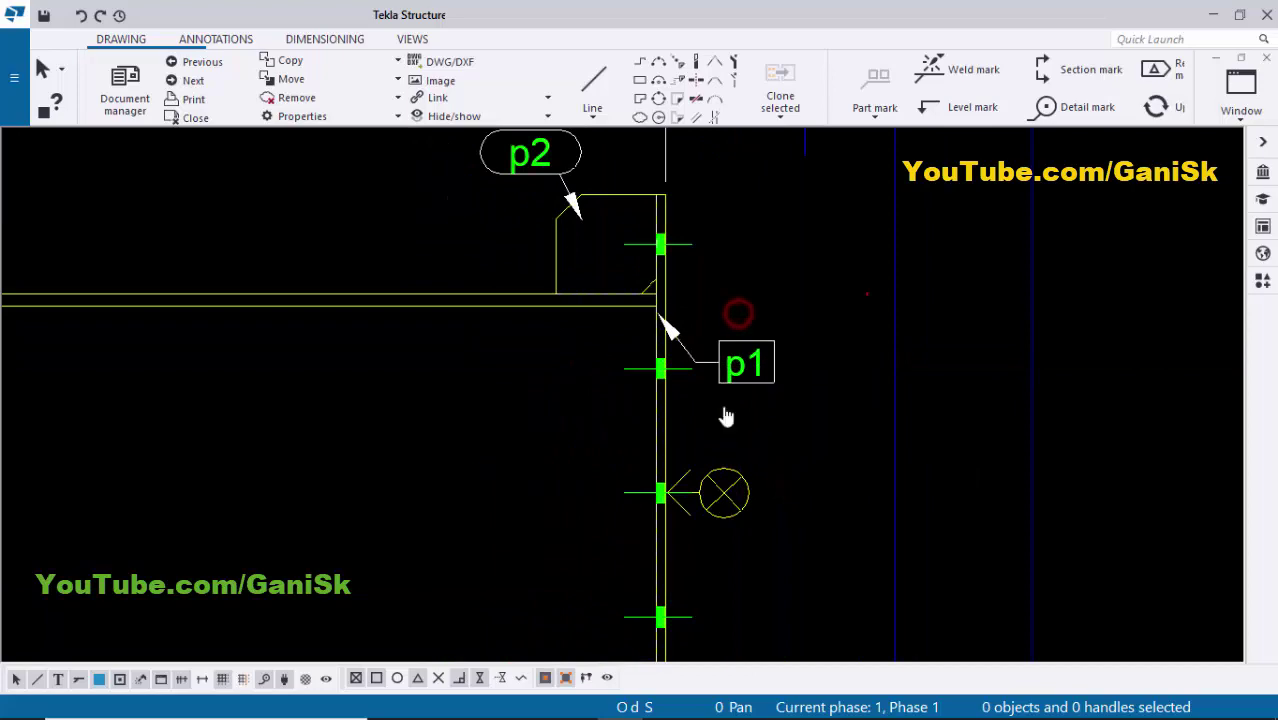
- Turn off the connecting side mark of the right end plate in its drawing part properties
{"action": "middle_click_drag", "start_coordinate": [726, 416], "coordinate": [698, 333]}
{"action": "scroll", "coordinate": [697, 403], "scroll_direction": "up", "scroll_amount": 1}
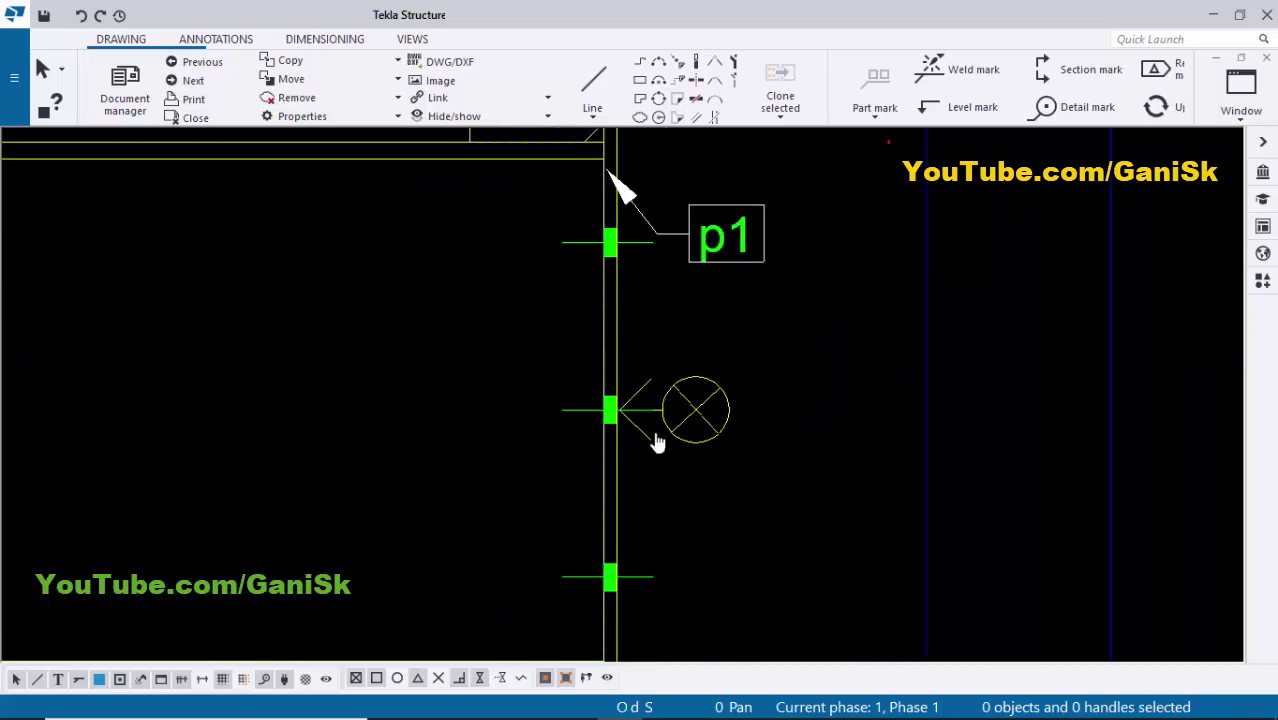
{"action": "scroll", "coordinate": [678, 371], "scroll_direction": "up", "scroll_amount": 1}
{"action": "double_click", "coordinate": [680, 357]}
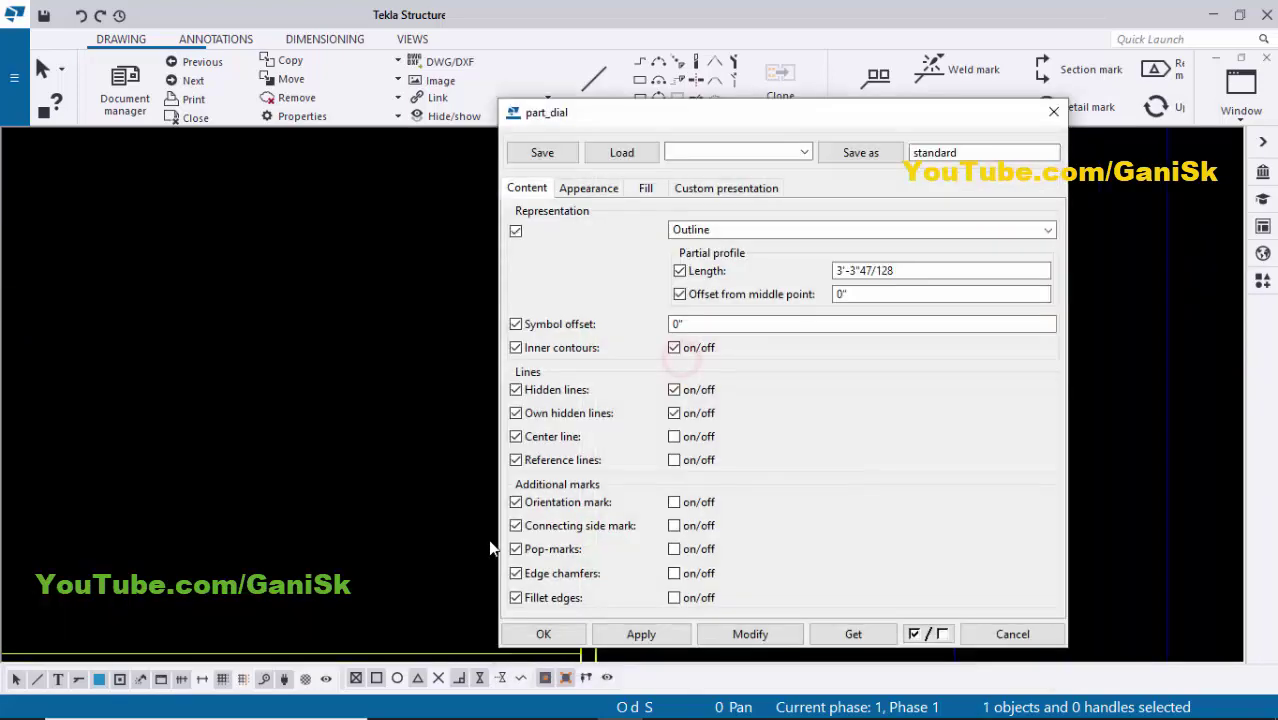
{"action": "left_click", "coordinate": [745, 635]}
{"action": "left_click", "coordinate": [543, 634]}
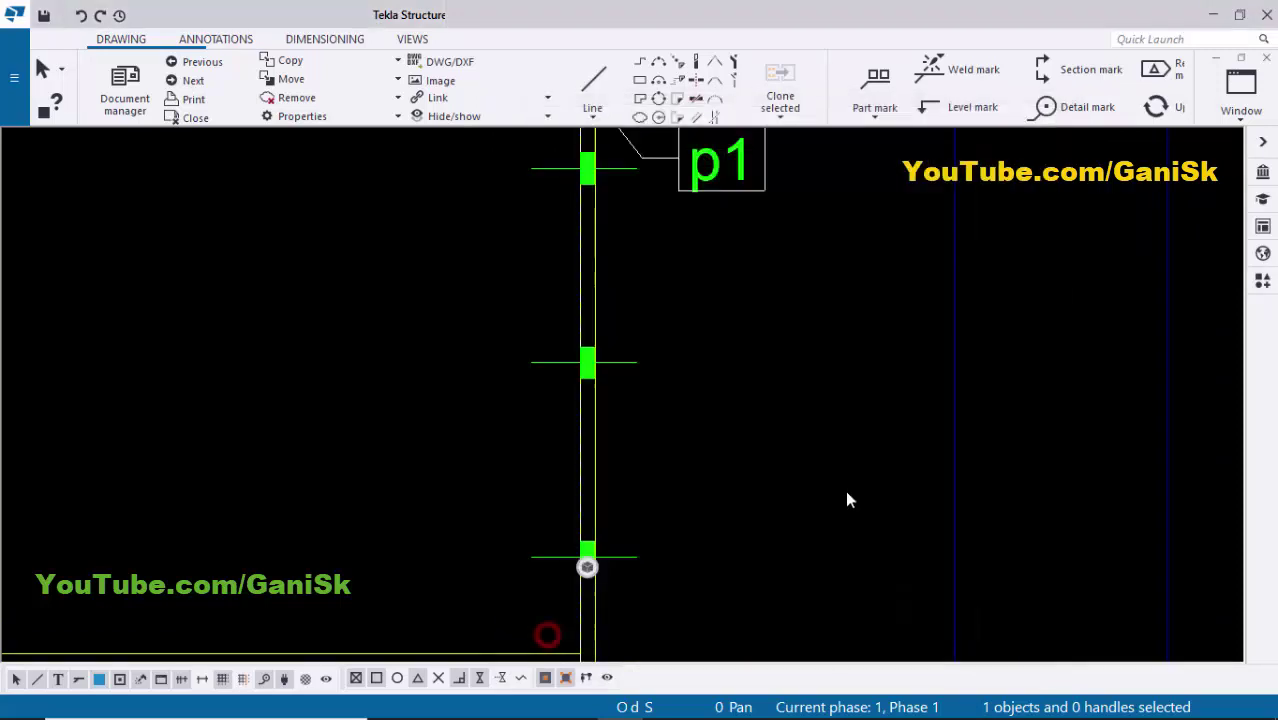
- Examine the part marks and plates at both ends of the beam's front view, checking the parts at the upper left corner
{"action": "scroll", "coordinate": [805, 439], "scroll_direction": "down", "scroll_amount": 2}
{"action": "middle_click_drag", "start_coordinate": [753, 374], "coordinate": [782, 357]}
{"action": "scroll", "coordinate": [781, 353], "scroll_direction": "up", "scroll_amount": 1}
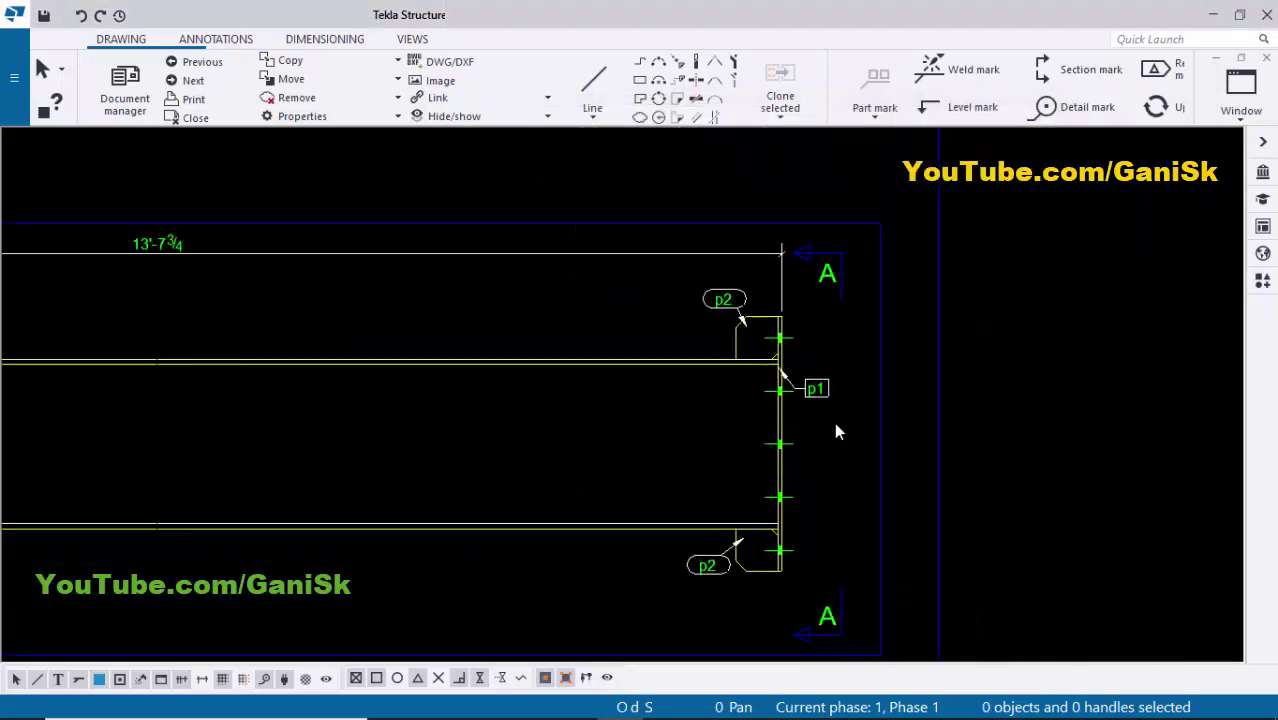
{"action": "scroll", "coordinate": [834, 422], "scroll_direction": "down", "scroll_amount": 1}
{"action": "middle_click_drag", "start_coordinate": [414, 437], "coordinate": [712, 440]}
{"action": "scroll", "coordinate": [525, 415], "scroll_direction": "up", "scroll_amount": 2}
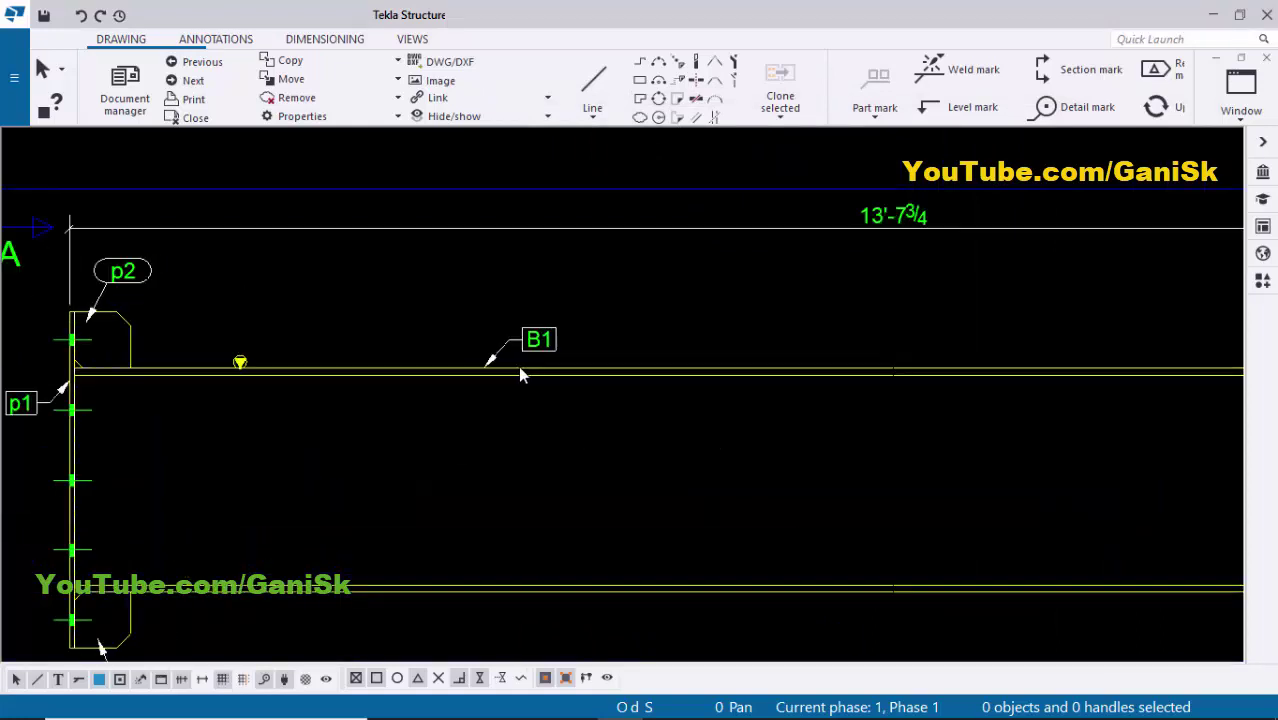
{"action": "middle_click_drag", "start_coordinate": [489, 398], "coordinate": [614, 379]}
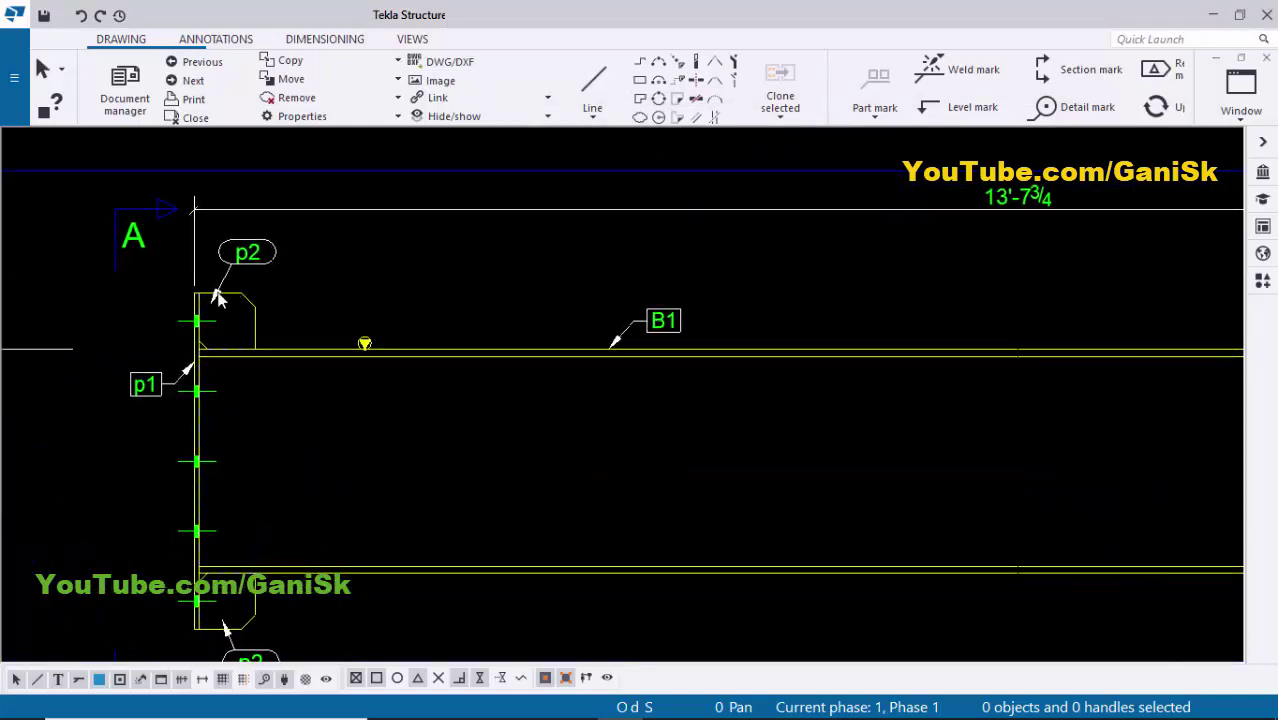
{"action": "mouse_move", "coordinate": [212, 343]}
{"action": "middle_mouse_down"}
{"action": "mouse_move", "coordinate": [200, 263]}
{"action": "mouse_move", "coordinate": [136, 275]}
{"action": "middle_mouse_up"}
{"action": "scroll", "coordinate": [140, 272], "scroll_direction": "up", "scroll_amount": 2}
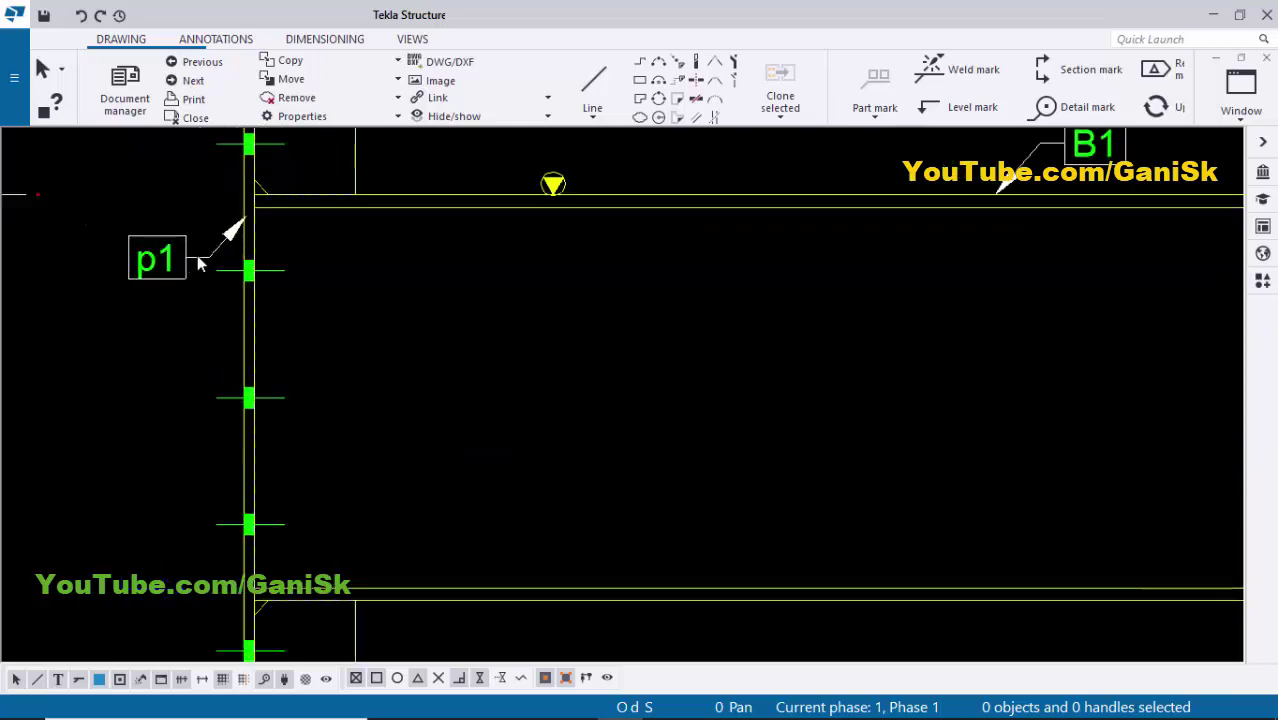
{"action": "scroll", "coordinate": [147, 303], "scroll_direction": "down", "scroll_amount": 4}
{"action": "middle_click_drag", "start_coordinate": [944, 321], "coordinate": [732, 309]}
{"action": "scroll", "coordinate": [729, 309], "scroll_direction": "up", "scroll_amount": 3}
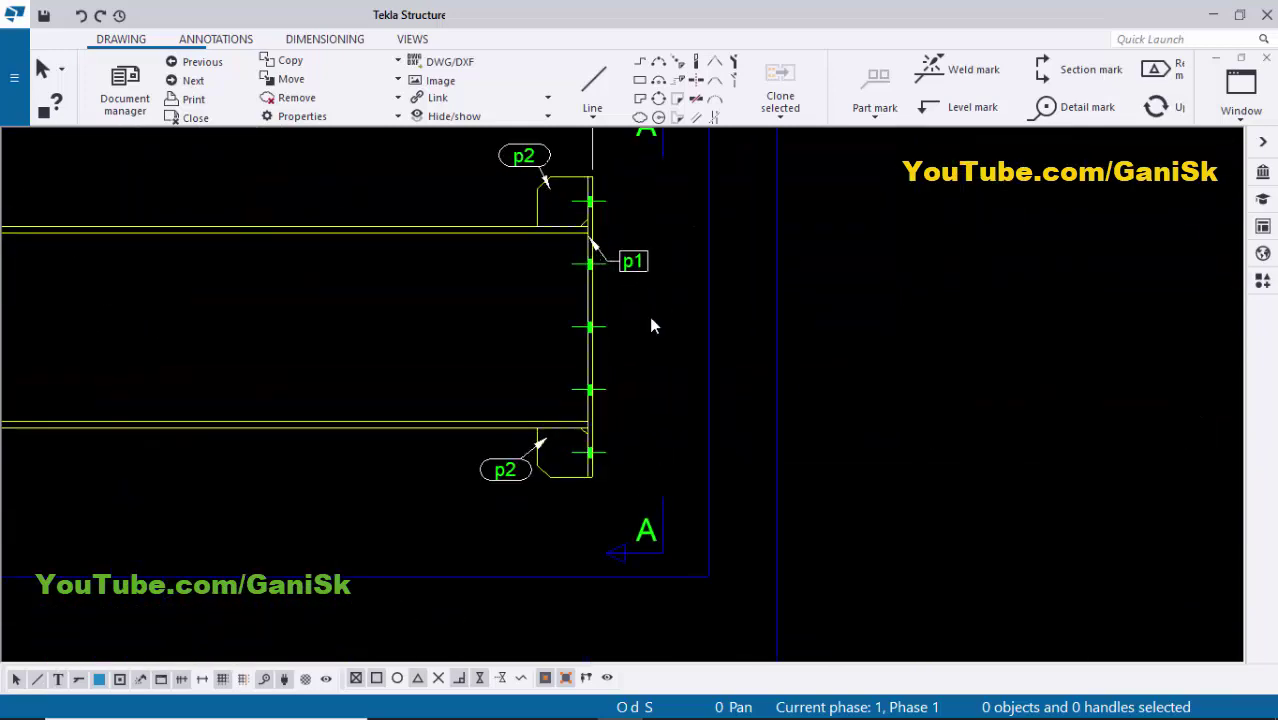
{"action": "scroll", "coordinate": [649, 317], "scroll_direction": "down", "scroll_amount": 2}
{"action": "mouse_move", "coordinate": [273, 385]}
{"action": "middle_mouse_down"}
{"action": "mouse_move", "coordinate": [721, 421]}
{"action": "mouse_move", "coordinate": [348, 388]}
{"action": "middle_mouse_up"}
{"action": "scroll", "coordinate": [280, 322], "scroll_direction": "up", "scroll_amount": 5}
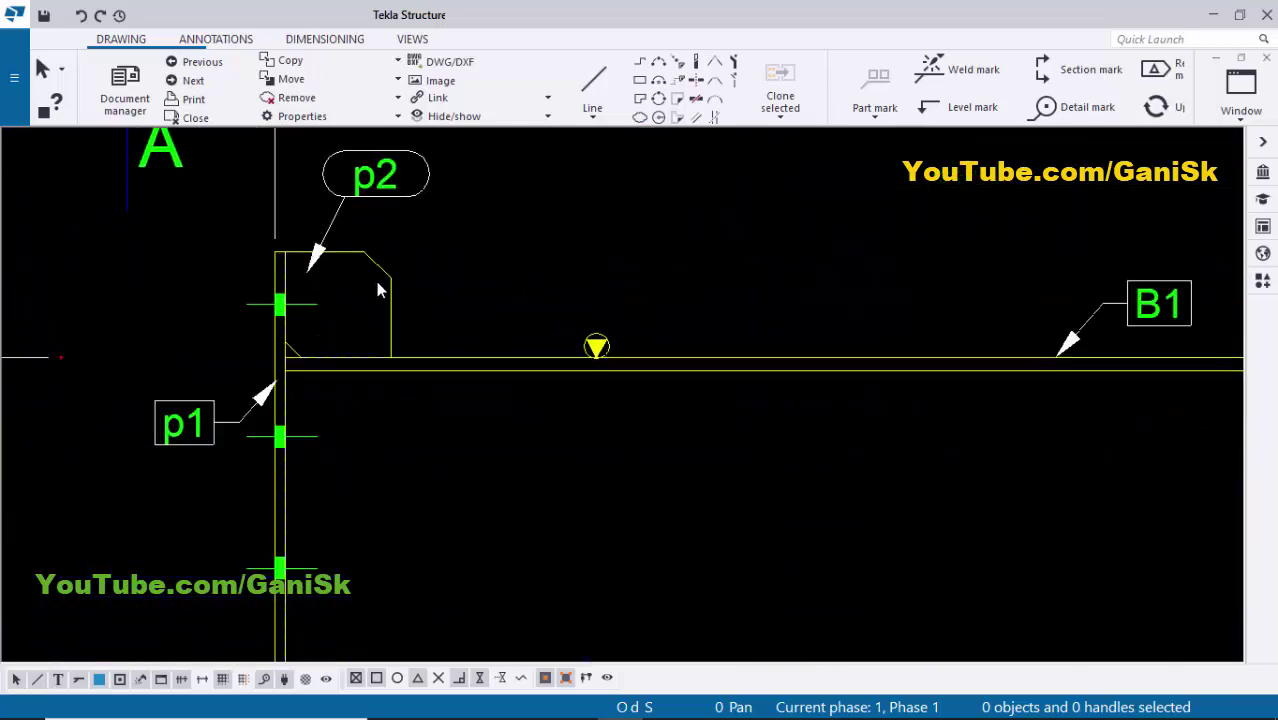
{"action": "scroll", "coordinate": [284, 330], "scroll_direction": "up", "scroll_amount": 1}
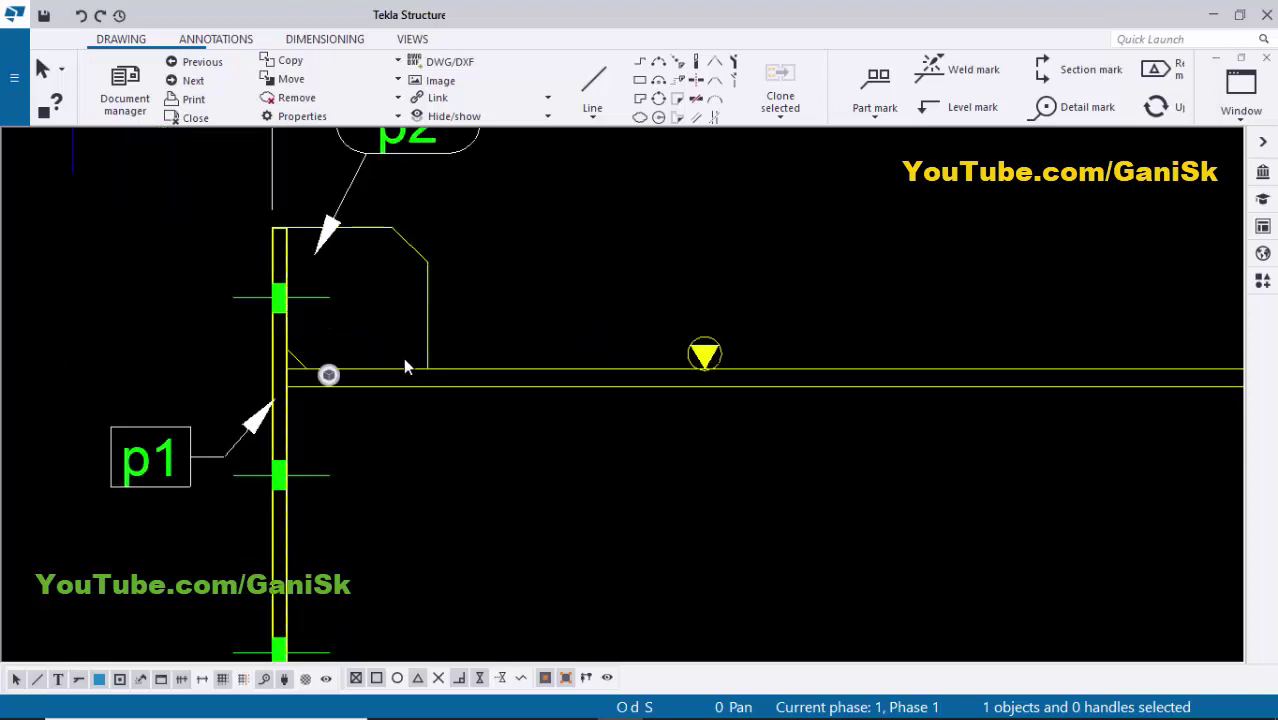
{"action": "left_click", "coordinate": [463, 386]}
{"action": "left_click", "coordinate": [496, 280]}
{"action": "middle_click_drag", "start_coordinate": [503, 251], "coordinate": [482, 282]}
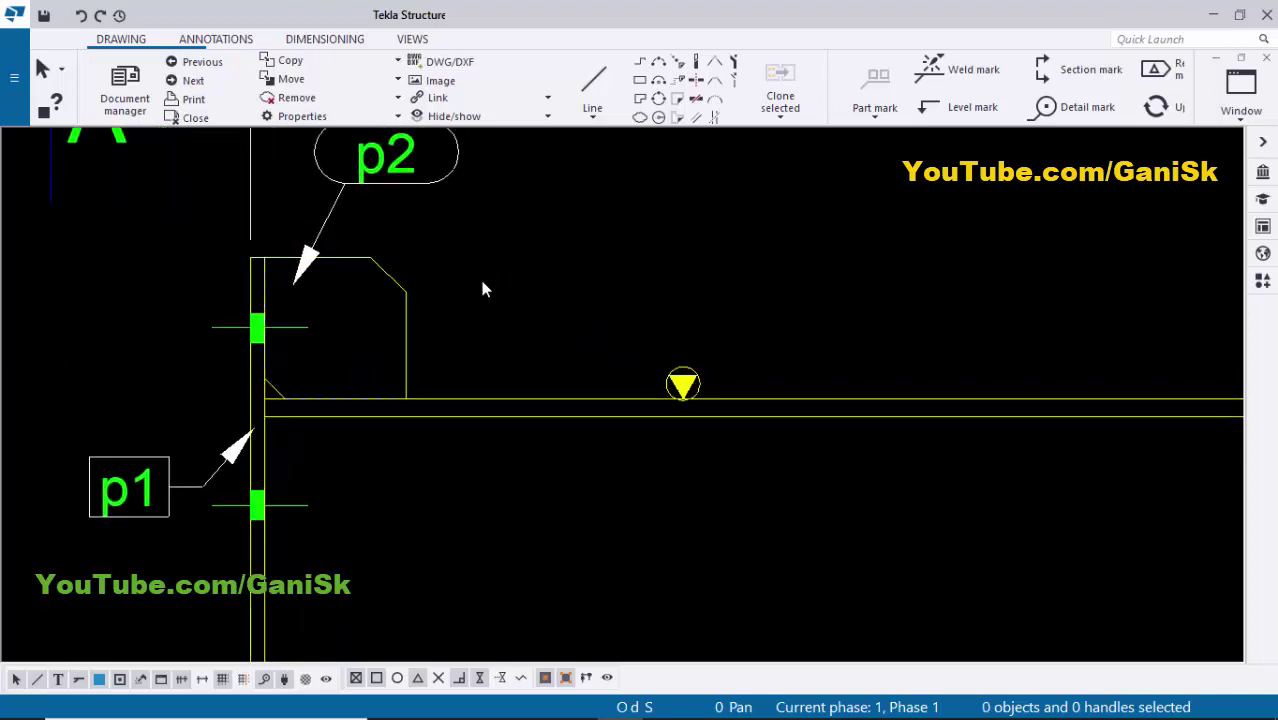
- Add weld marks where the upper left p2 plate meets the beam's top flange and where it meets the left end plate
{"action": "left_click", "coordinate": [226, 39]}
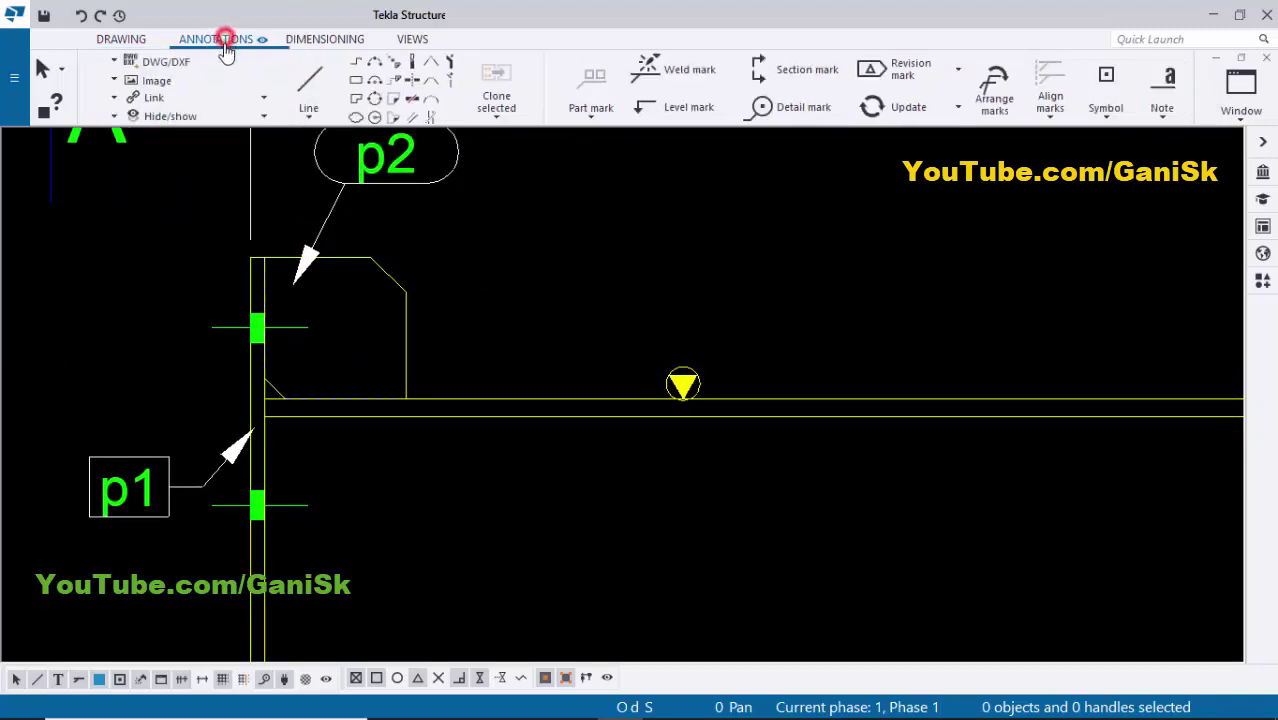
{"action": "left_click", "coordinate": [226, 70]}
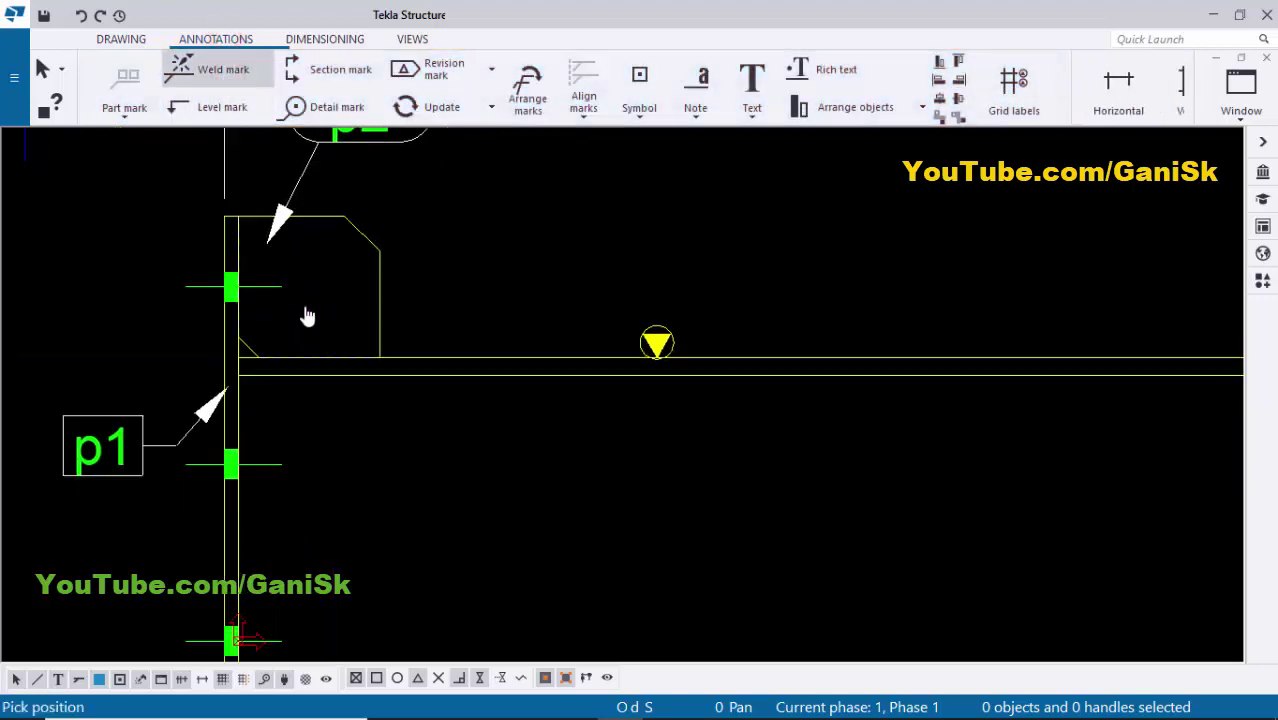
{"action": "scroll", "coordinate": [316, 350], "scroll_direction": "up", "scroll_amount": 2}
{"action": "left_click", "coordinate": [316, 361]}
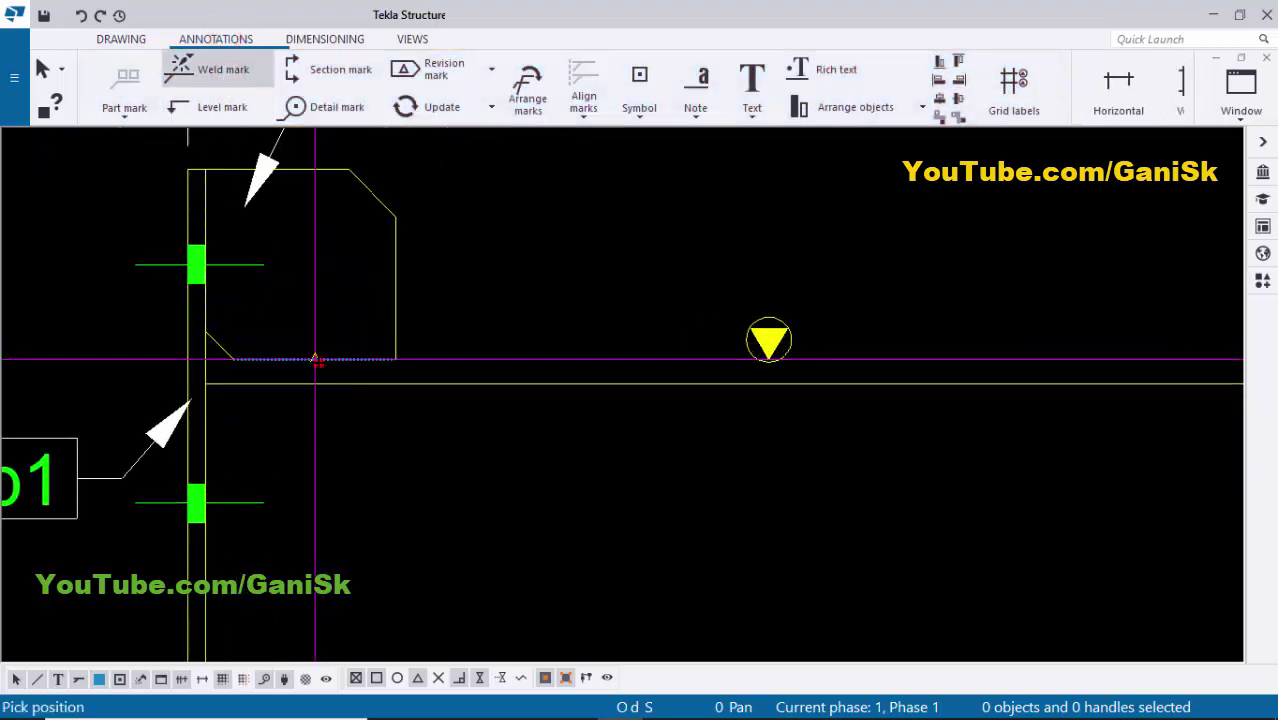
{"action": "left_click", "coordinate": [362, 268]}
{"action": "scroll", "coordinate": [362, 268], "scroll_direction": "down", "scroll_amount": 2}
{"action": "scroll", "coordinate": [355, 305], "scroll_direction": "up", "scroll_amount": 2}
{"action": "scroll", "coordinate": [348, 317], "scroll_direction": "up", "scroll_amount": 3}
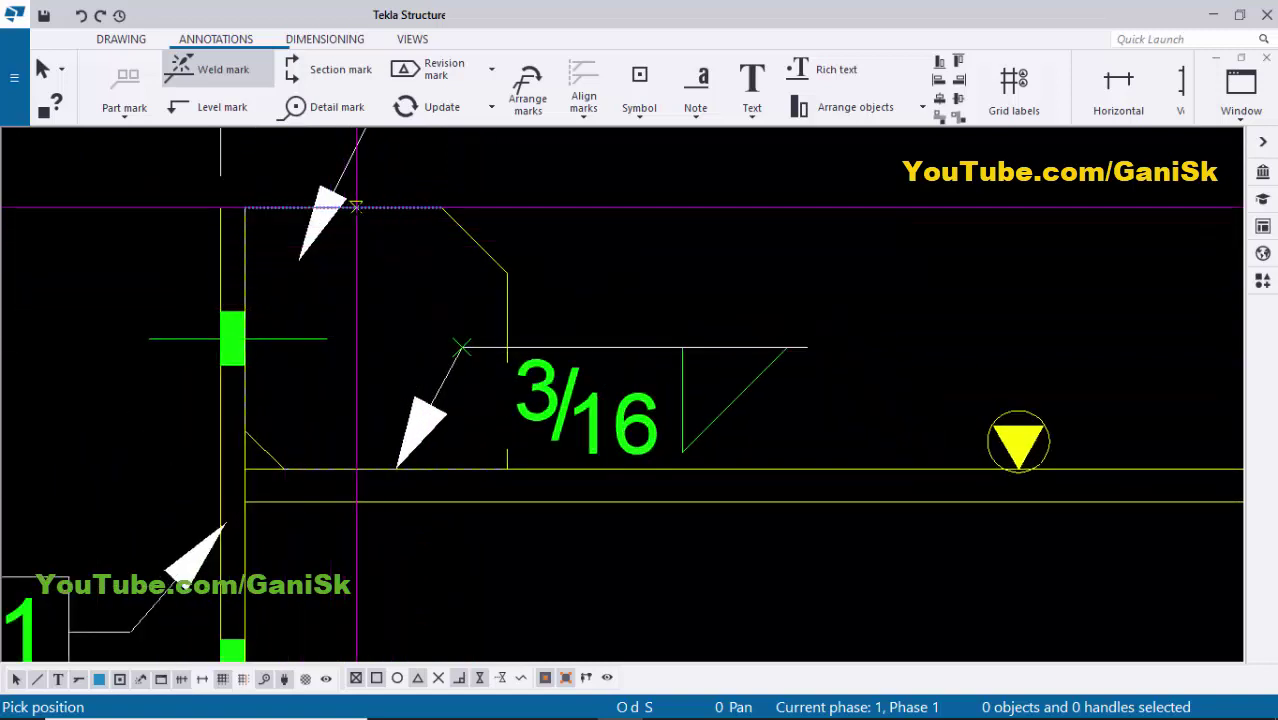
{"action": "left_click", "coordinate": [245, 276]}
{"action": "scroll", "coordinate": [362, 286], "scroll_direction": "down", "scroll_amount": 2}
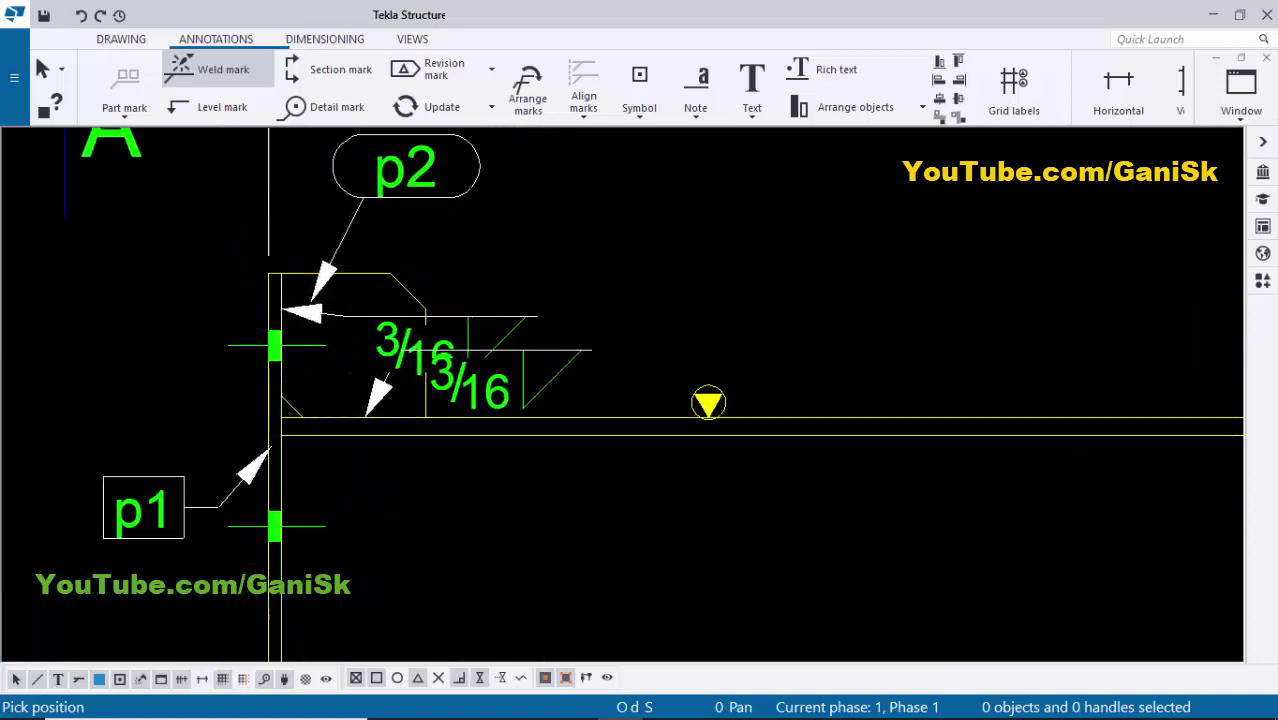
{"action": "right_click", "coordinate": [568, 222]}
{"action": "left_click", "coordinate": [585, 218]}
- Move the end plate's weld mark up so it sits clear above the top flange's weld mark
{"action": "left_click_drag", "start_coordinate": [458, 312], "coordinate": [531, 247]}
{"action": "left_click", "coordinate": [663, 208]}
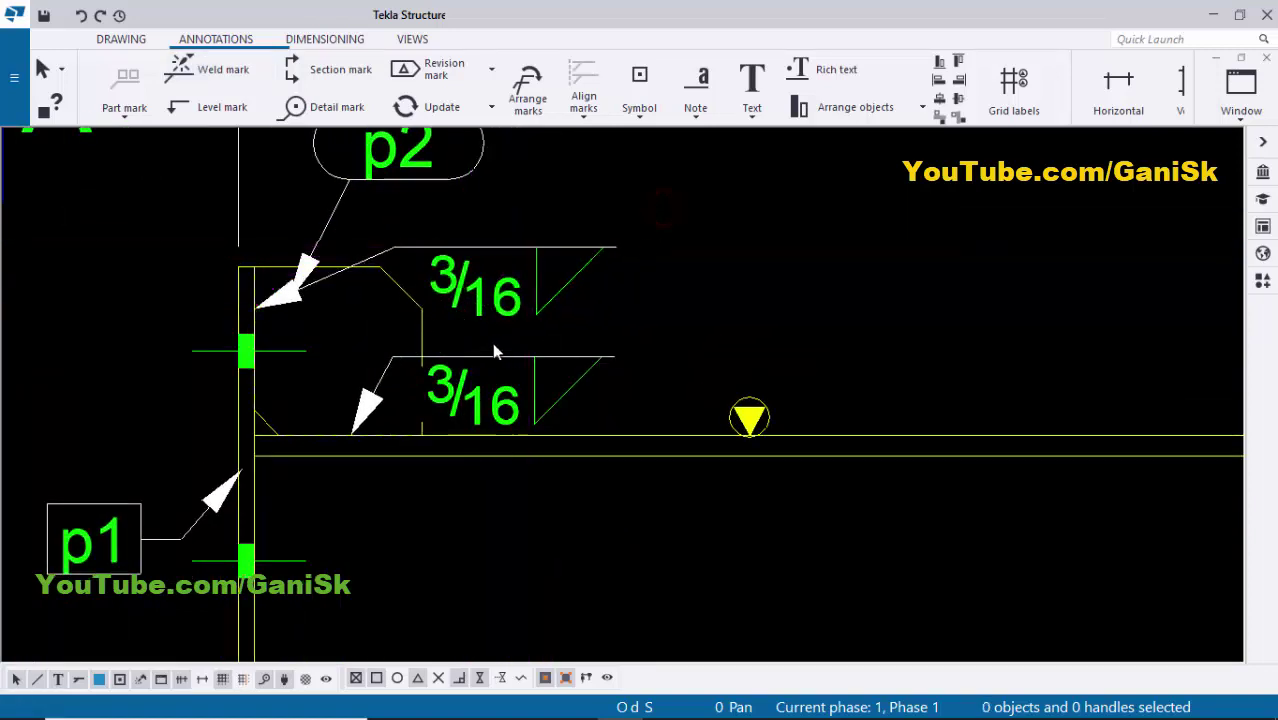
{"action": "scroll", "coordinate": [551, 289], "scroll_direction": "down", "scroll_amount": 1}
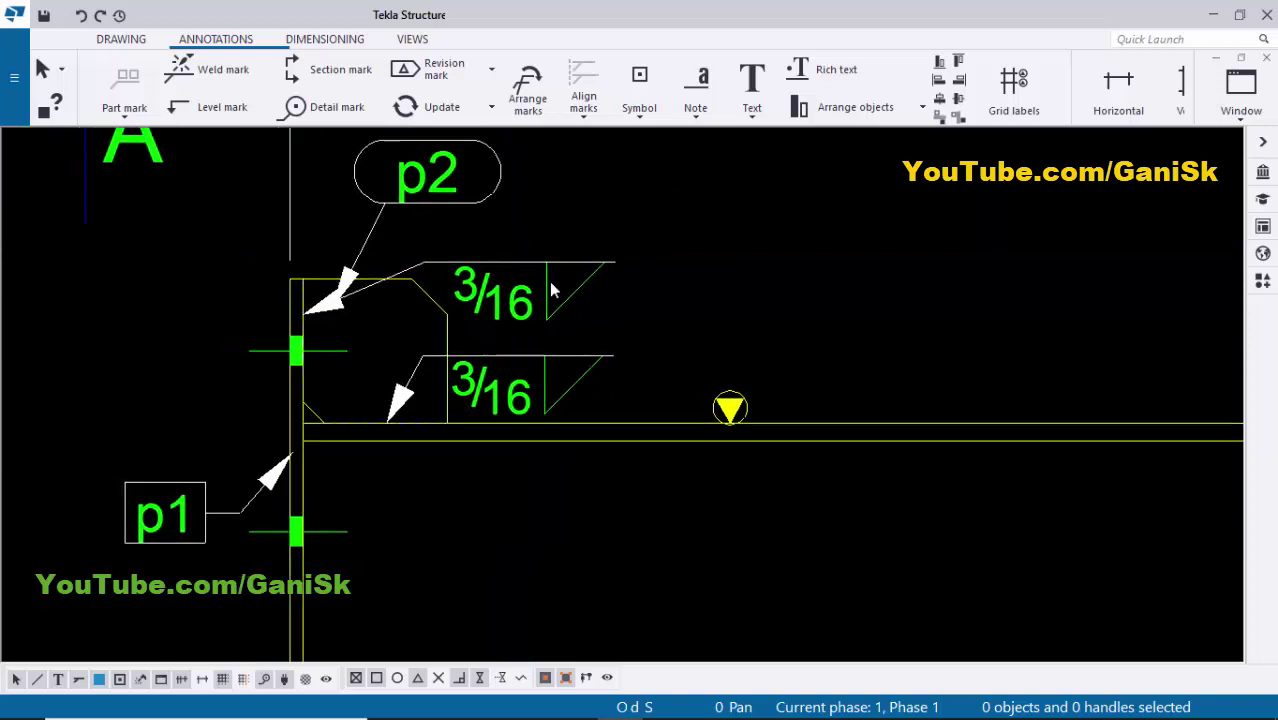
- Merge the two weld marks of the upper left p2 plate and place the merged mark to the right of the plate
{"action": "left_click", "coordinate": [516, 357]}
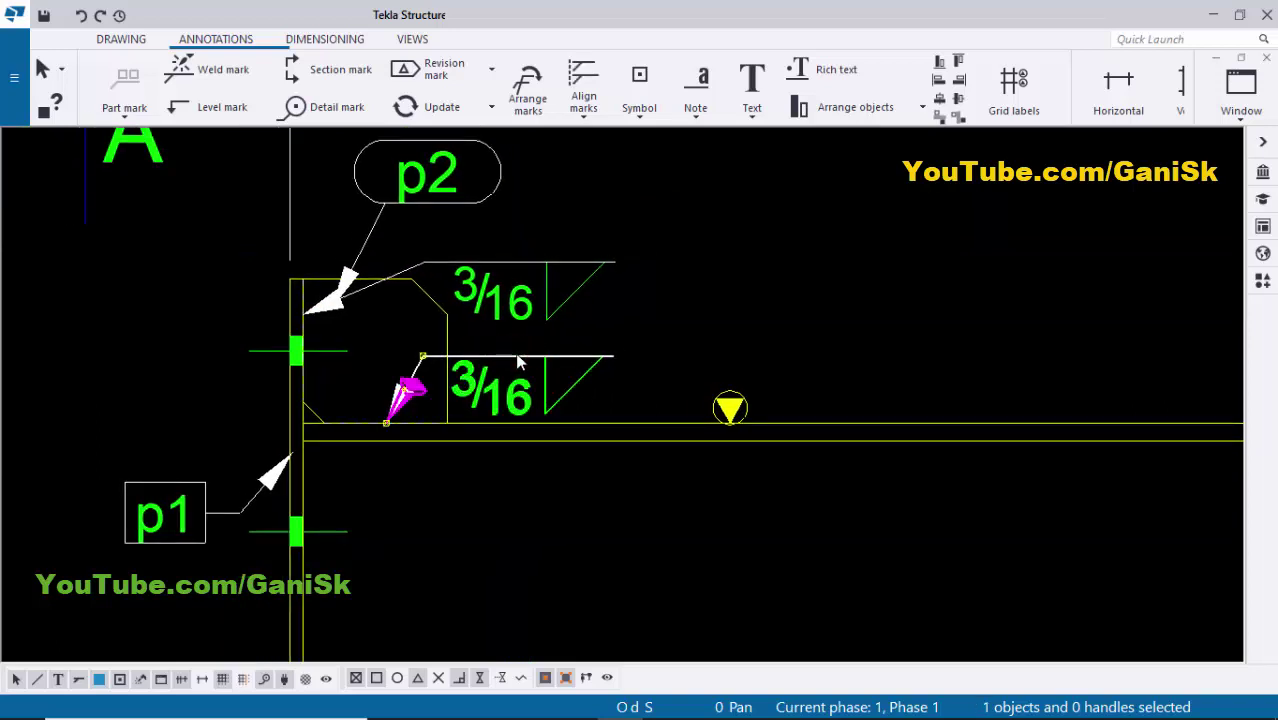
{"action": "left_click", "coordinate": [517, 305], "text": "ctrl"}
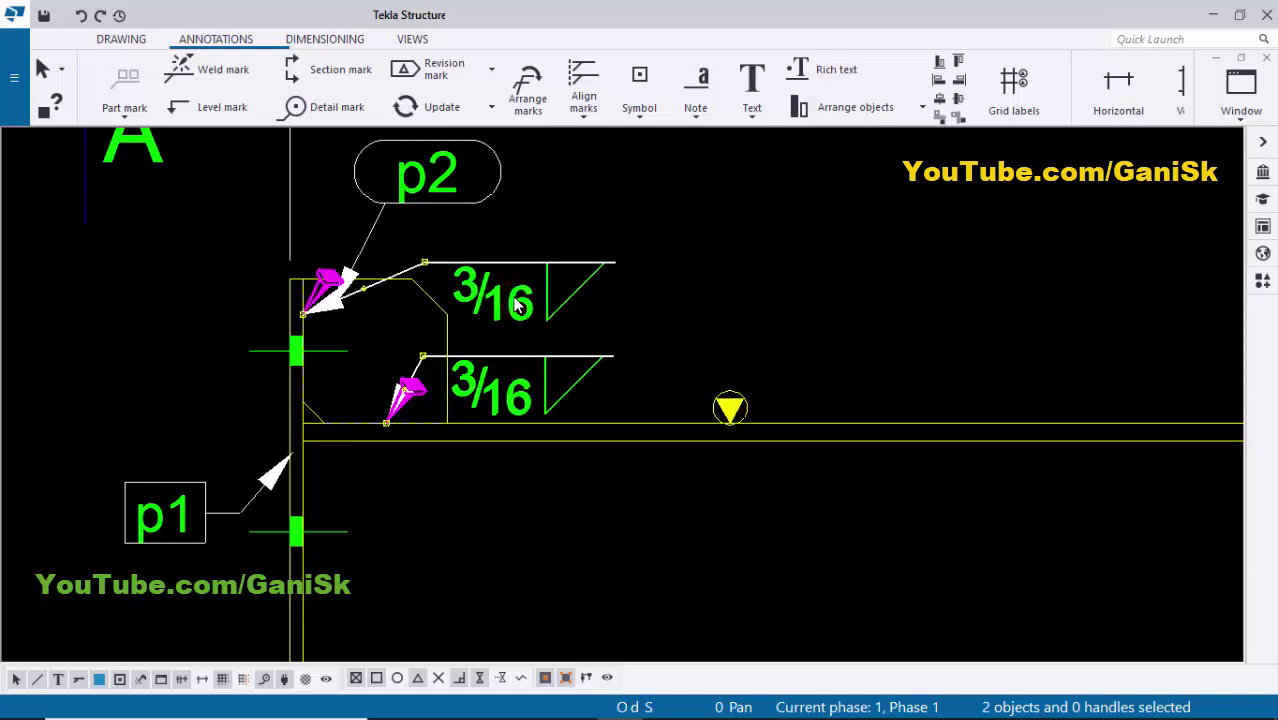
{"action": "right_click", "coordinate": [517, 305]}
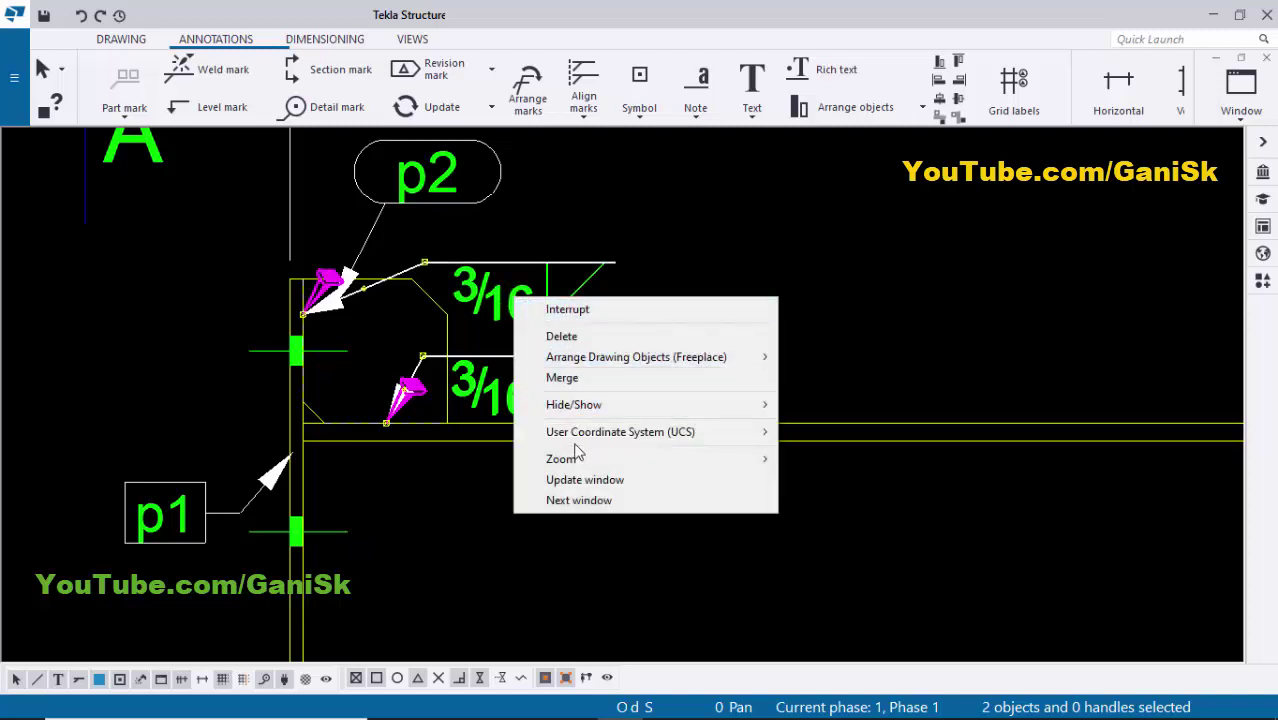
{"action": "left_click", "coordinate": [625, 378]}
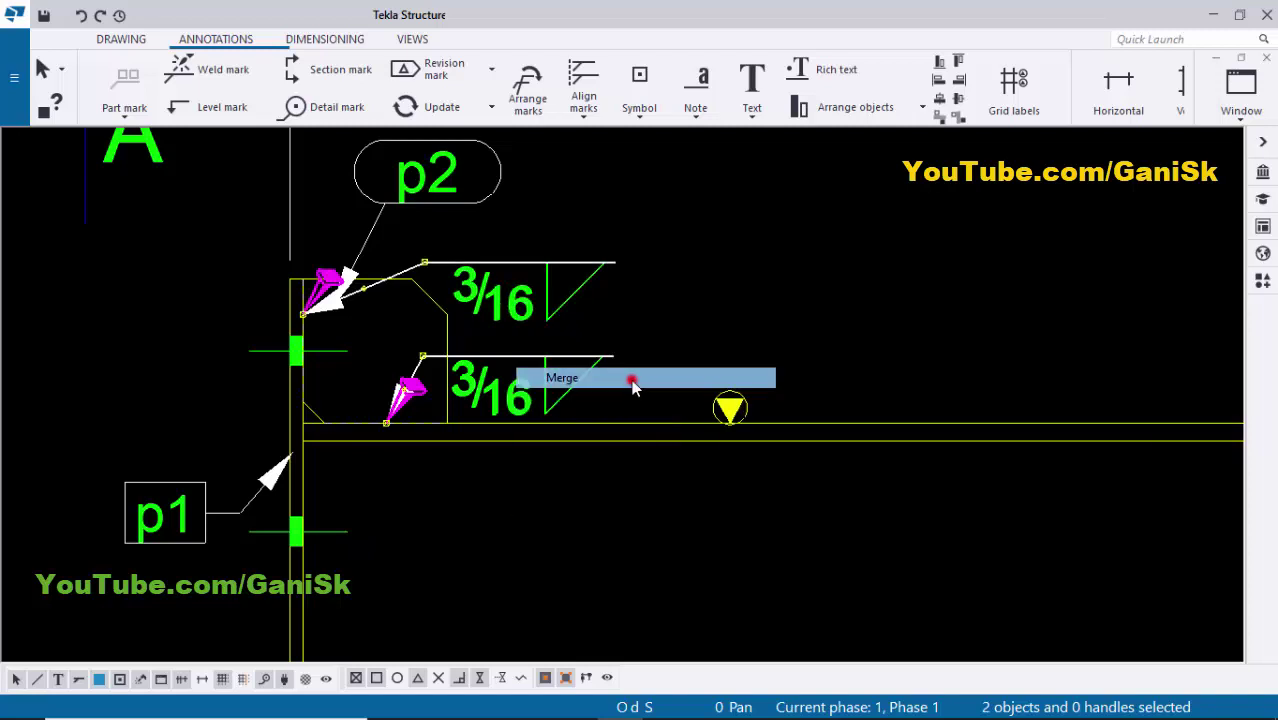
{"action": "left_click", "coordinate": [540, 362]}
{"action": "left_click_drag", "start_coordinate": [524, 362], "coordinate": [575, 296]}
{"action": "left_click", "coordinate": [619, 250]}
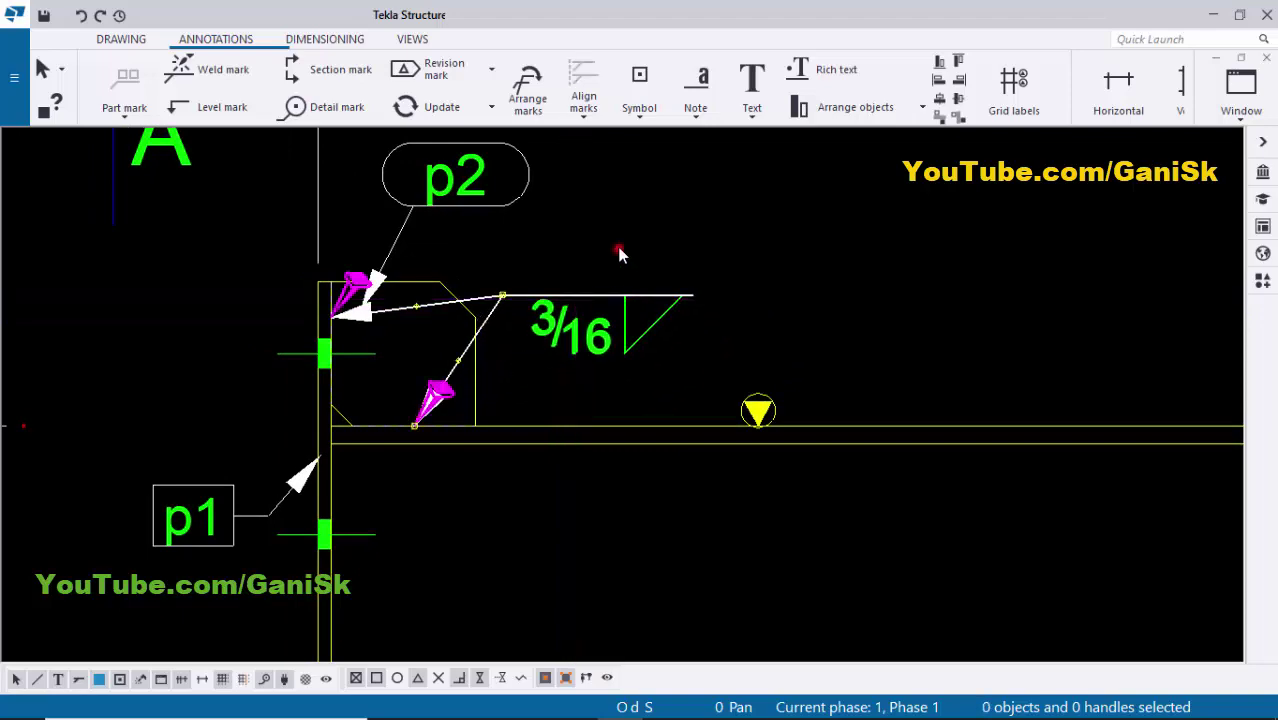
- Examine the whole front view of the beam from the left end to the right end
{"action": "scroll", "coordinate": [543, 294], "scroll_direction": "down", "scroll_amount": 2}
{"action": "scroll", "coordinate": [522, 346], "scroll_direction": "down", "scroll_amount": 6}
{"action": "middle_click_drag", "start_coordinate": [519, 492], "coordinate": [485, 397]}
{"action": "scroll", "coordinate": [485, 390], "scroll_direction": "up", "scroll_amount": 1}
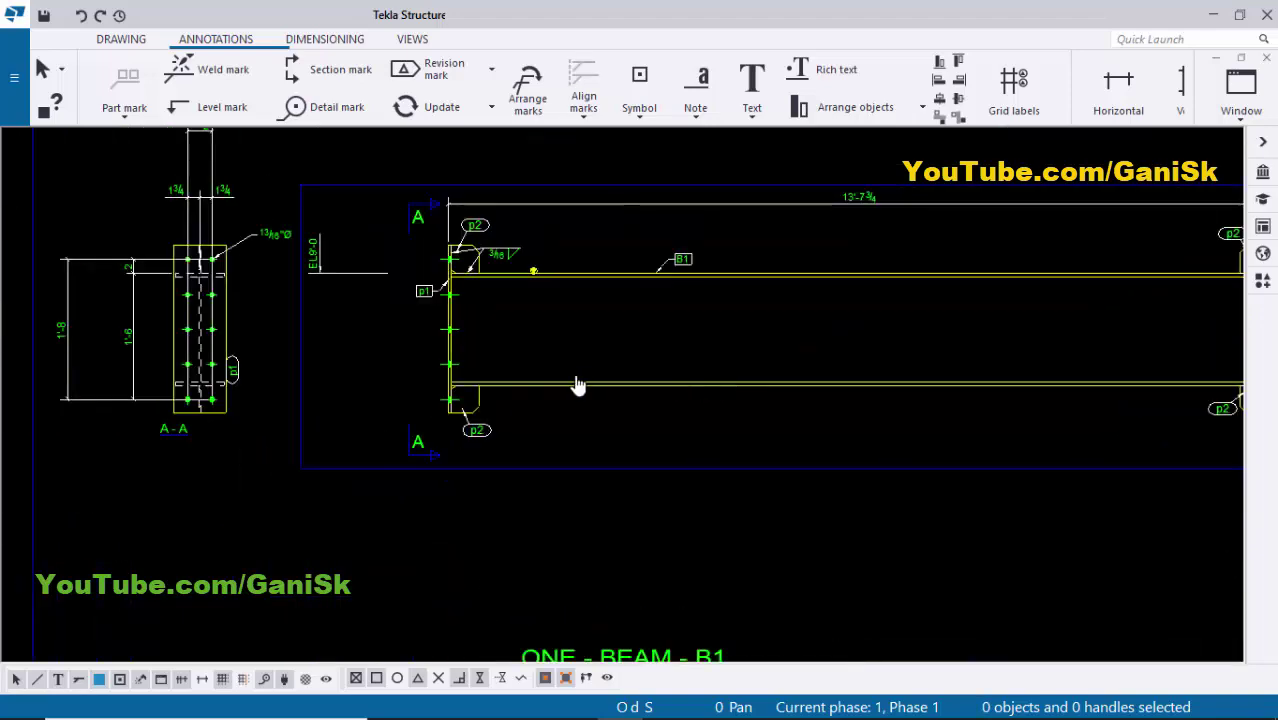
{"action": "middle_click_drag", "start_coordinate": [576, 382], "coordinate": [242, 385]}
{"action": "scroll", "coordinate": [774, 386], "scroll_direction": "down", "scroll_amount": 2}
{"action": "scroll", "coordinate": [888, 290], "scroll_direction": "up", "scroll_amount": 2}
{"action": "scroll", "coordinate": [562, 331], "scroll_direction": "down", "scroll_amount": 2}
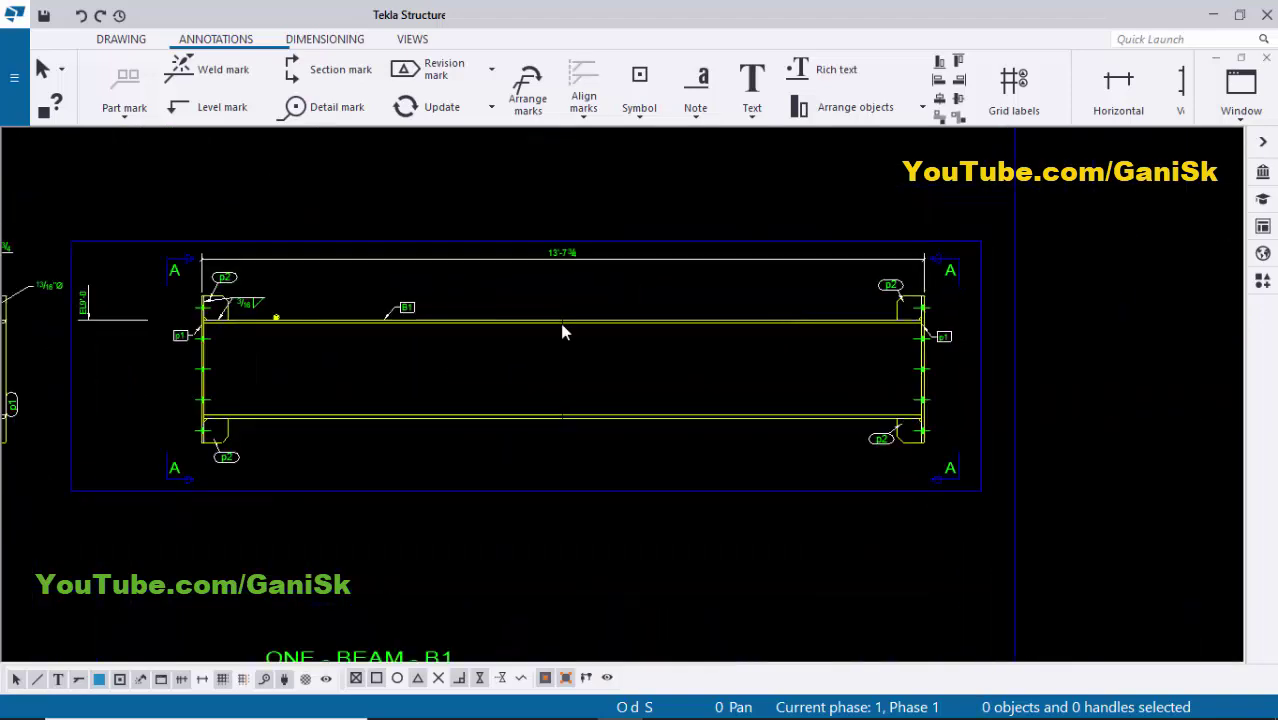
- Add the reference text "(typ)" to the merged weld mark in its weld mark properties
{"action": "scroll", "coordinate": [418, 388], "scroll_direction": "up", "scroll_amount": 2}
{"action": "scroll", "coordinate": [418, 388], "scroll_direction": "up", "scroll_amount": 4}
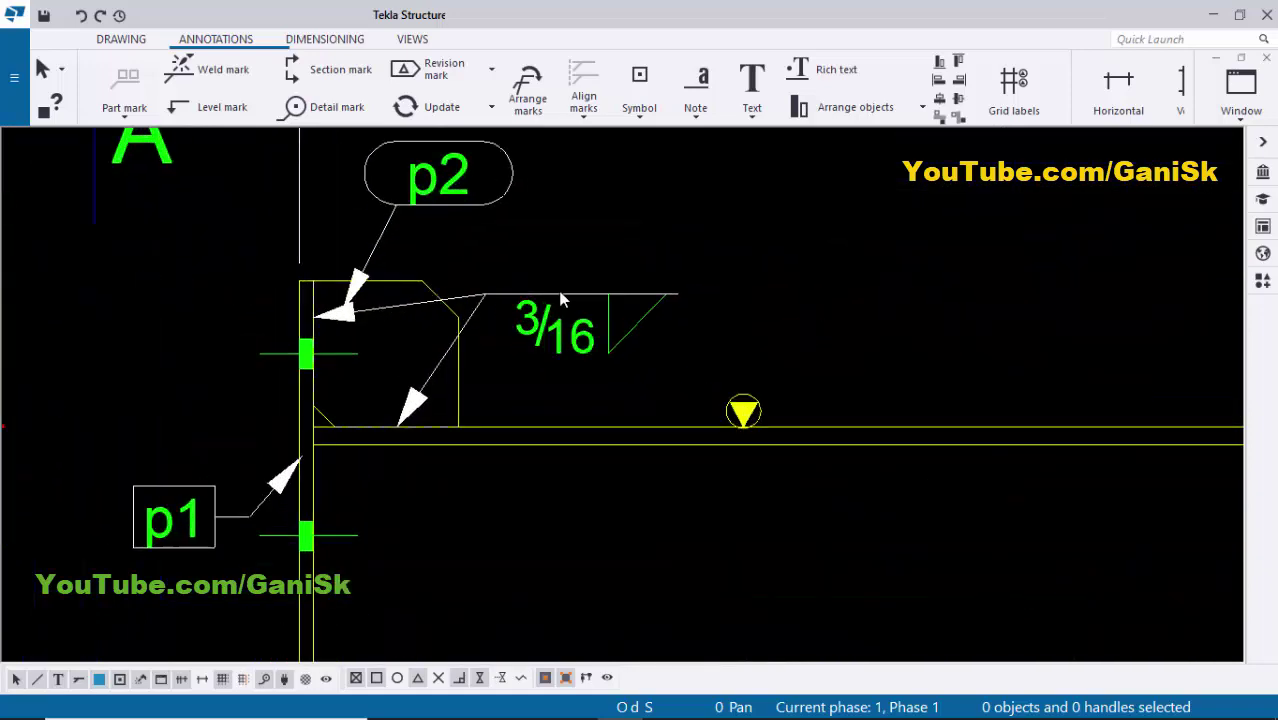
{"action": "scroll", "coordinate": [554, 368], "scroll_direction": "up", "scroll_amount": 1}
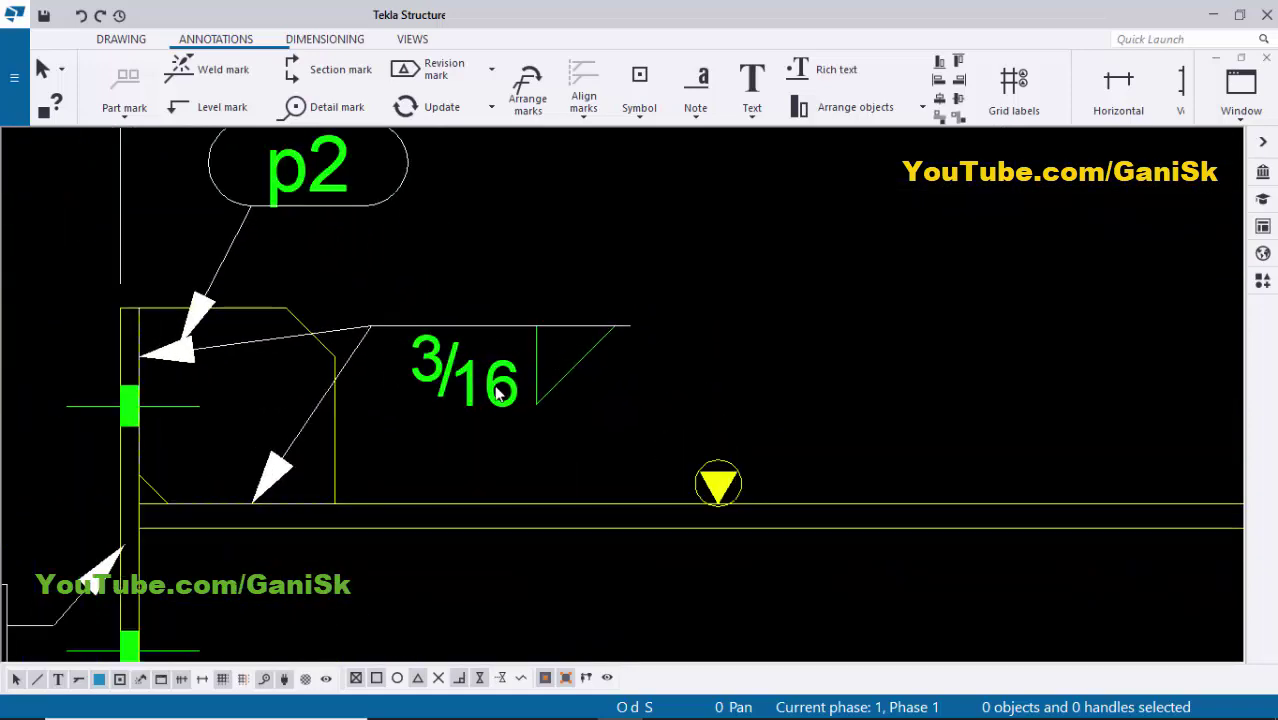
{"action": "double_click", "coordinate": [569, 377]}
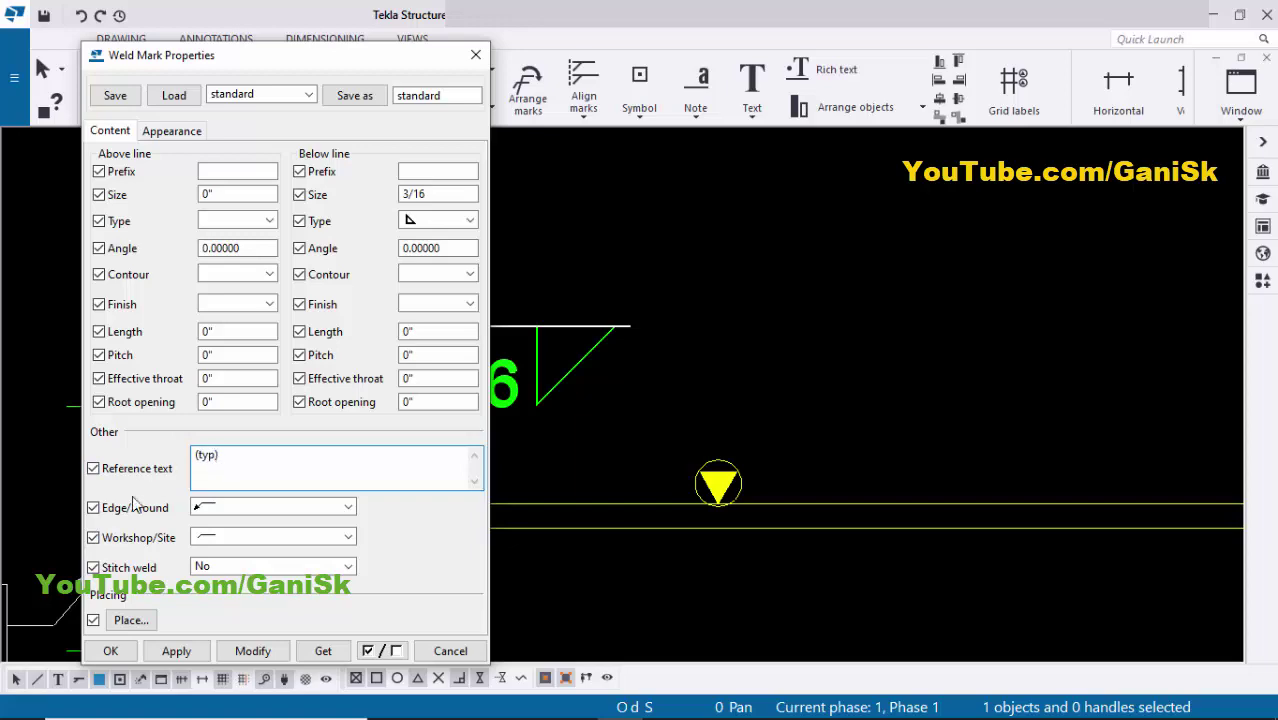
{"action": "left_click", "coordinate": [253, 651]}
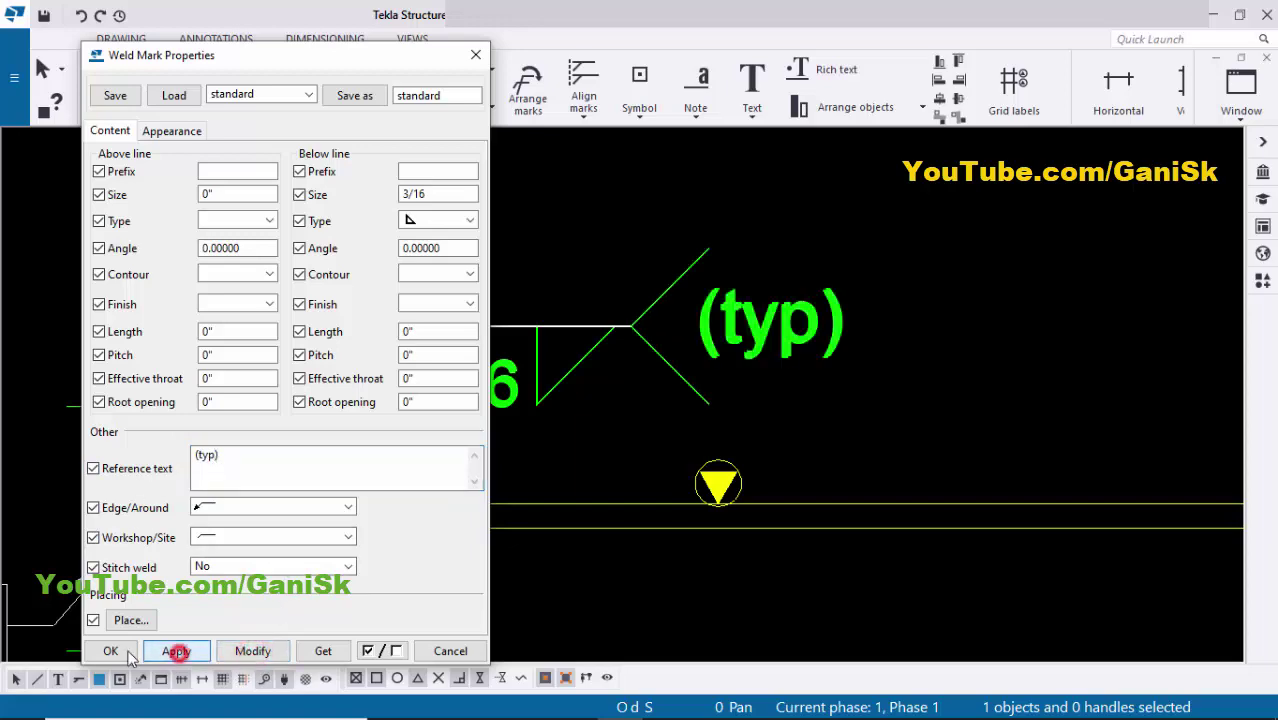
{"action": "left_click", "coordinate": [887, 370]}
- Examine both end plate connections of the beam for joints that still lack weld marks
{"action": "scroll", "coordinate": [790, 388], "scroll_direction": "down", "scroll_amount": 2}
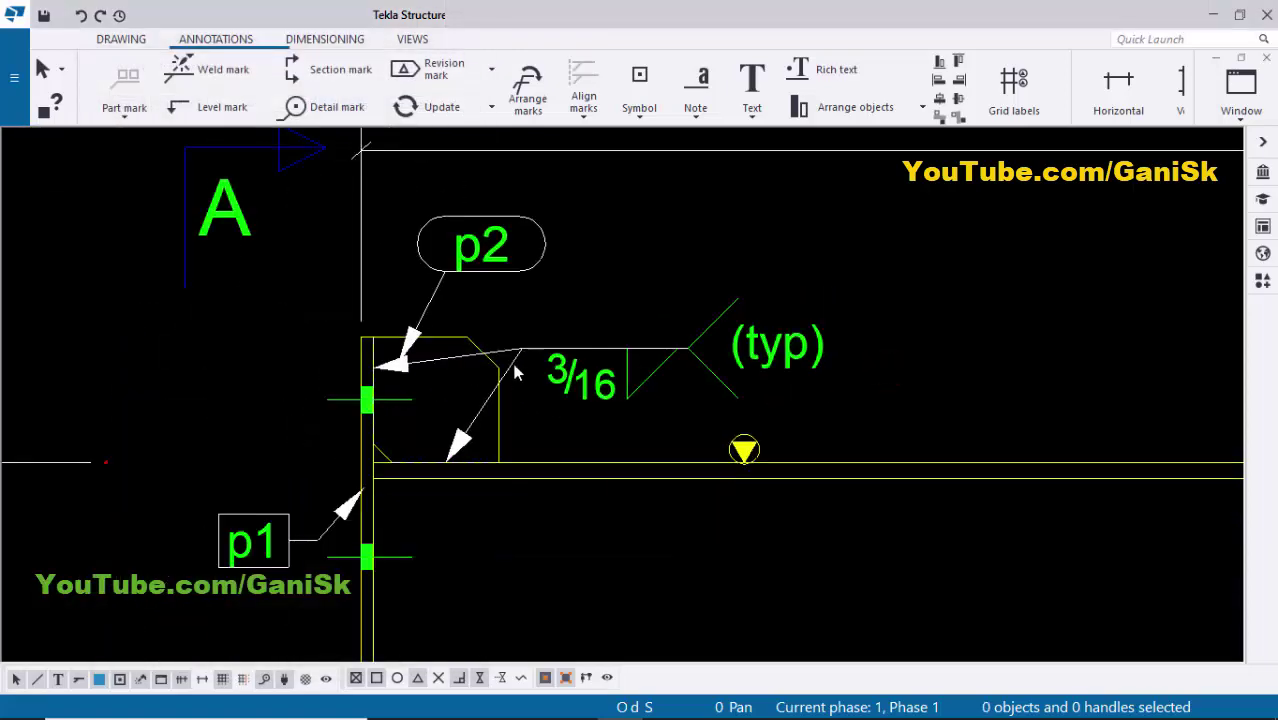
{"action": "scroll", "coordinate": [516, 372], "scroll_direction": "down", "scroll_amount": 6}
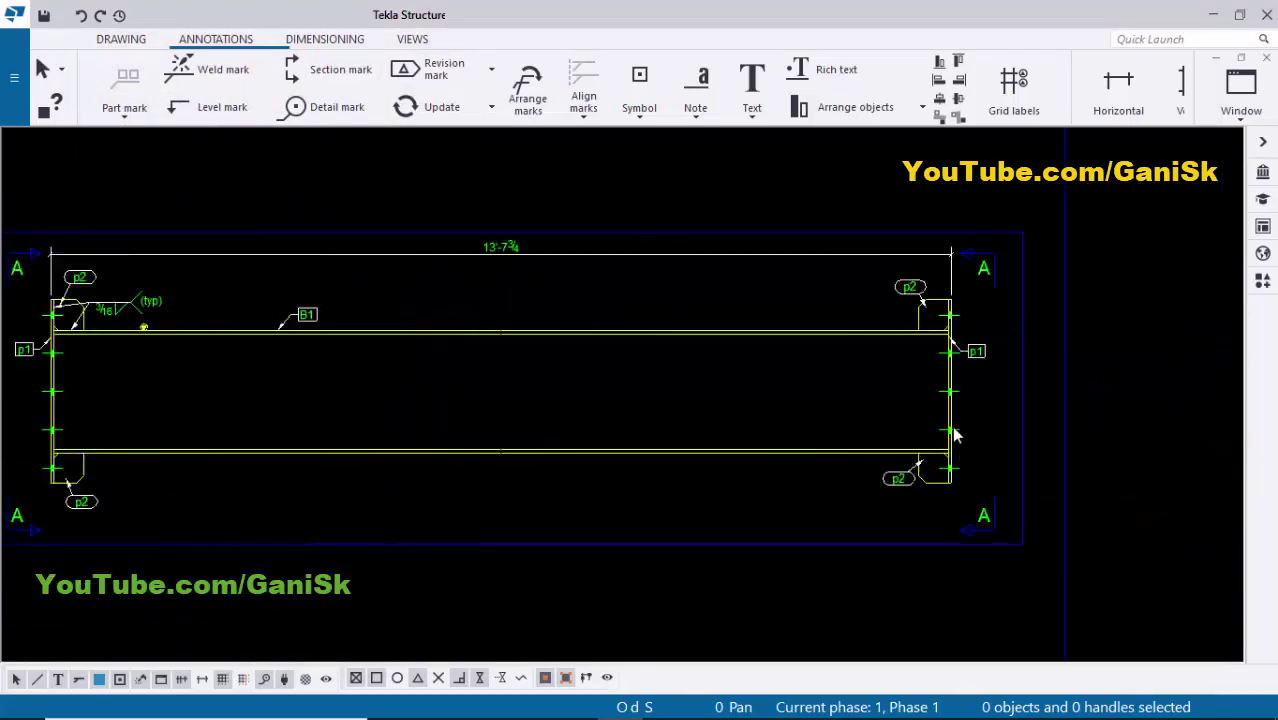
{"action": "scroll", "coordinate": [938, 318], "scroll_direction": "up", "scroll_amount": 4}
{"action": "scroll", "coordinate": [962, 330], "scroll_direction": "down", "scroll_amount": 3}
{"action": "middle_click_drag", "start_coordinate": [405, 397], "coordinate": [867, 397]}
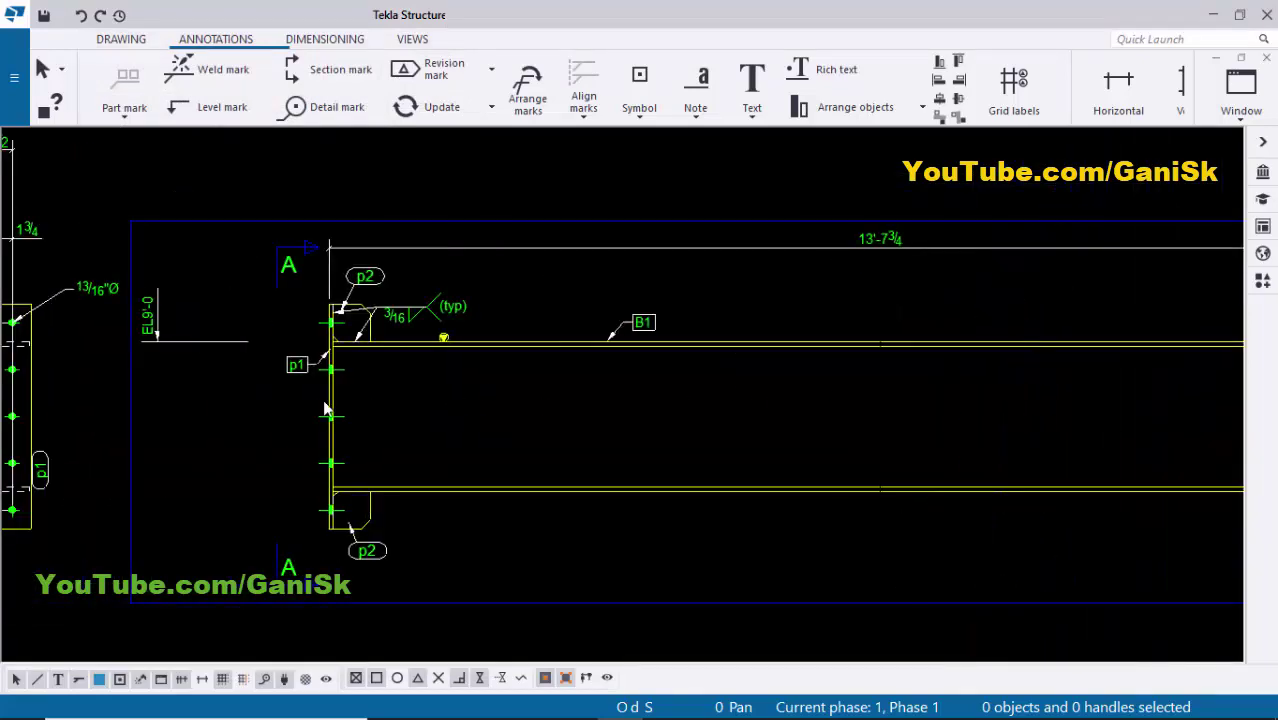
{"action": "scroll", "coordinate": [387, 386], "scroll_direction": "up", "scroll_amount": 3}
{"action": "scroll", "coordinate": [388, 394], "scroll_direction": "down", "scroll_amount": 1}
{"action": "scroll", "coordinate": [391, 379], "scroll_direction": "up", "scroll_amount": 3}
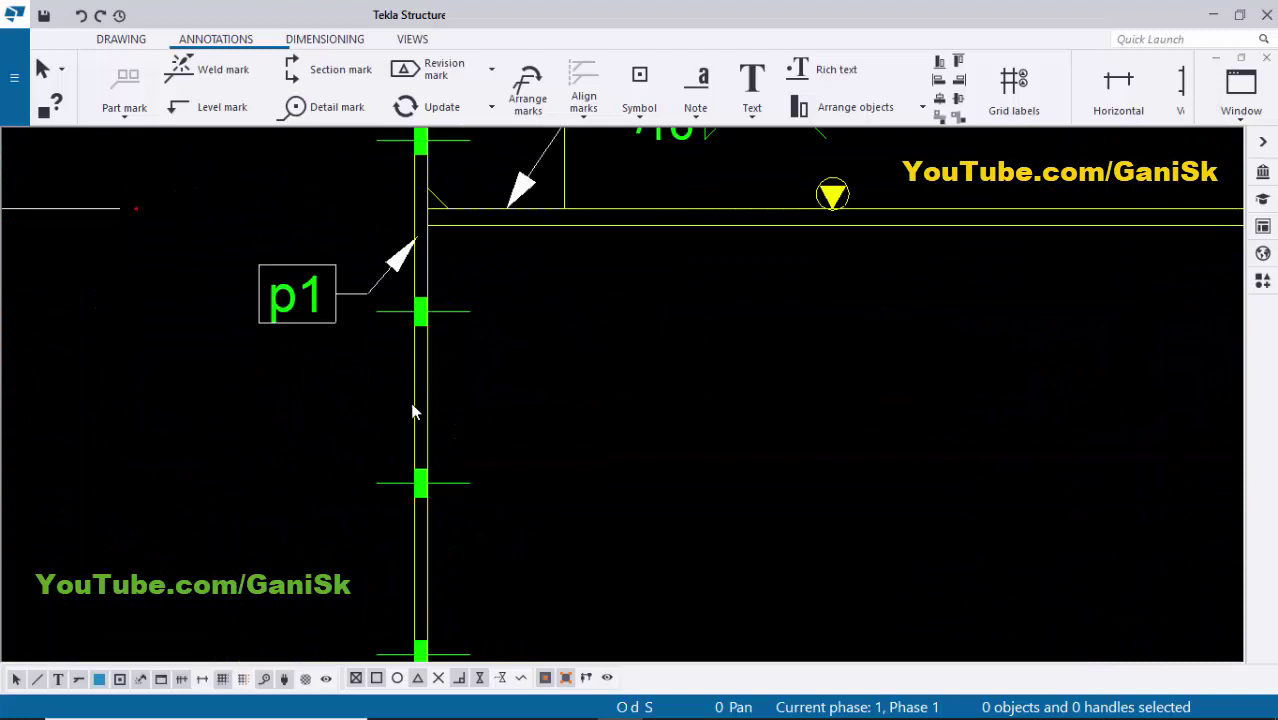
{"action": "scroll", "coordinate": [418, 395], "scroll_direction": "down", "scroll_amount": 1}
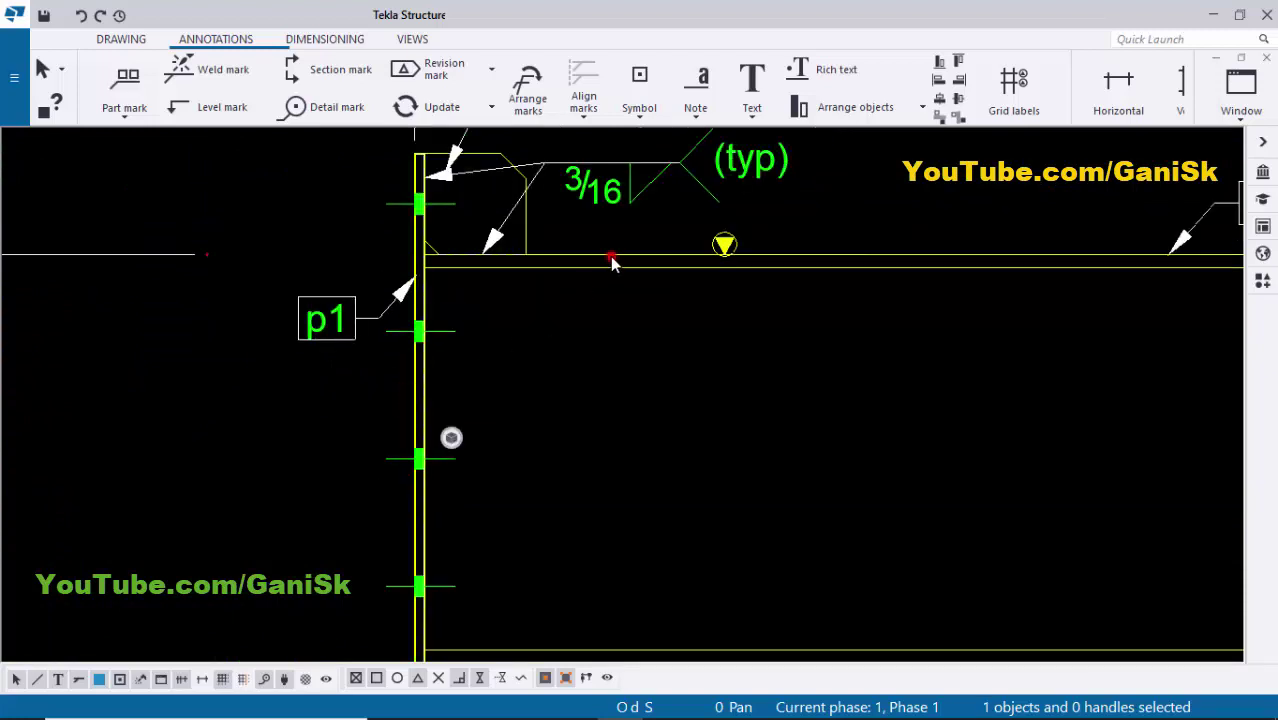
- Add a weld mark pointing at the joint between the left end plate p1 and the beam web
{"action": "middle_click_drag", "start_coordinate": [522, 394], "coordinate": [468, 331]}
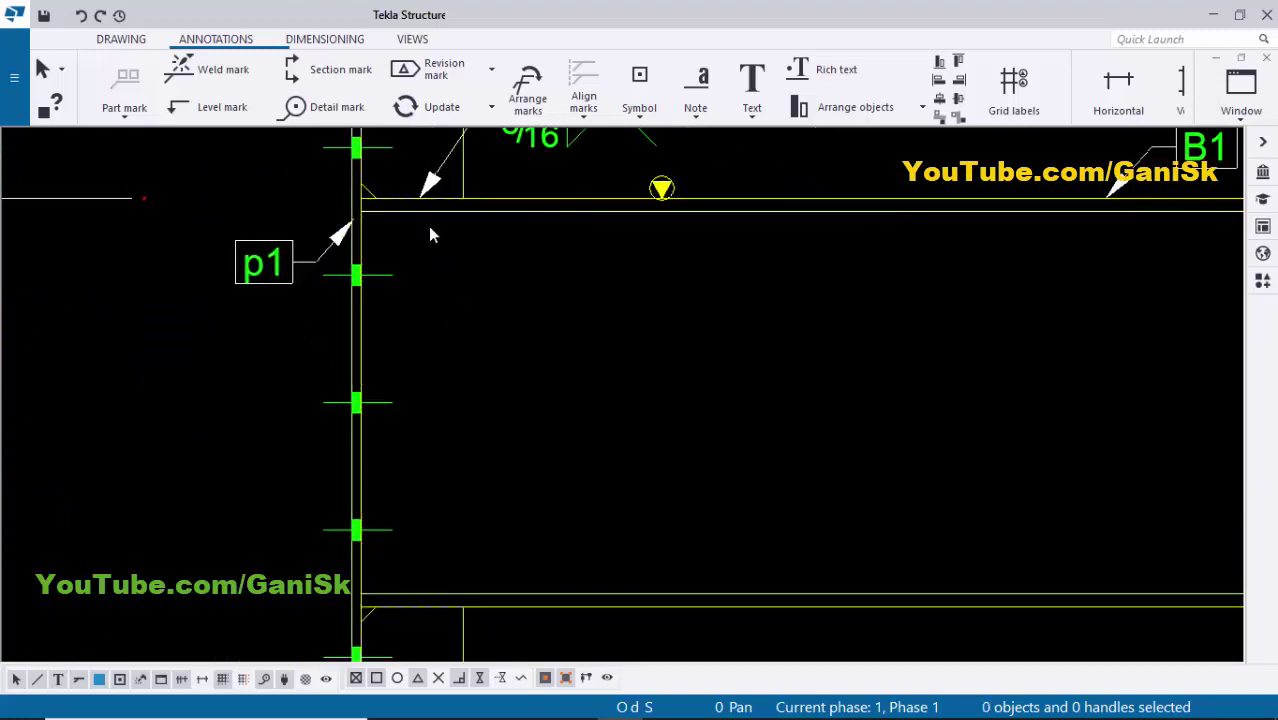
{"action": "left_click", "coordinate": [210, 69]}
{"action": "scroll", "coordinate": [390, 310], "scroll_direction": "up", "scroll_amount": 2}
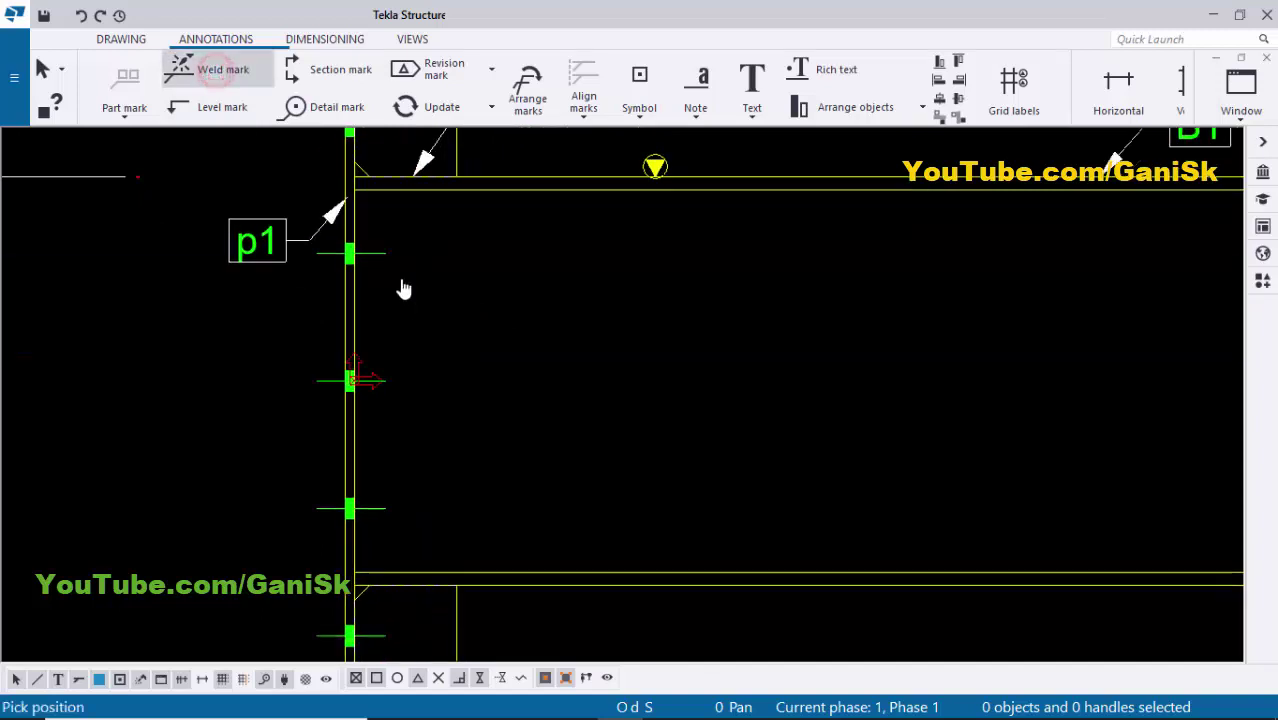
{"action": "left_click", "coordinate": [334, 280]}
{"action": "scroll", "coordinate": [442, 342], "scroll_direction": "up", "scroll_amount": 1}
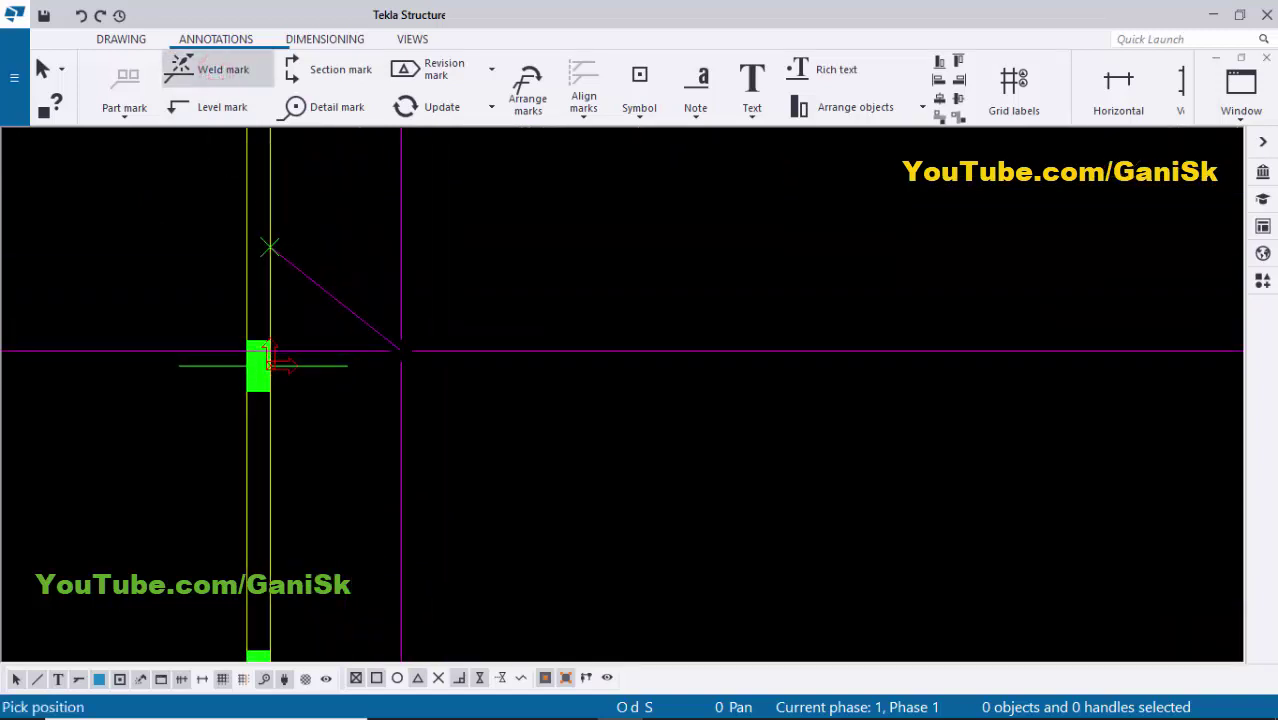
{"action": "left_click", "coordinate": [401, 351]}
{"action": "scroll", "coordinate": [470, 350], "scroll_direction": "down", "scroll_amount": 2}
{"action": "middle_click_drag", "start_coordinate": [545, 328], "coordinate": [394, 391]}
{"action": "right_click", "coordinate": [484, 258]}
{"action": "left_click", "coordinate": [517, 266]}
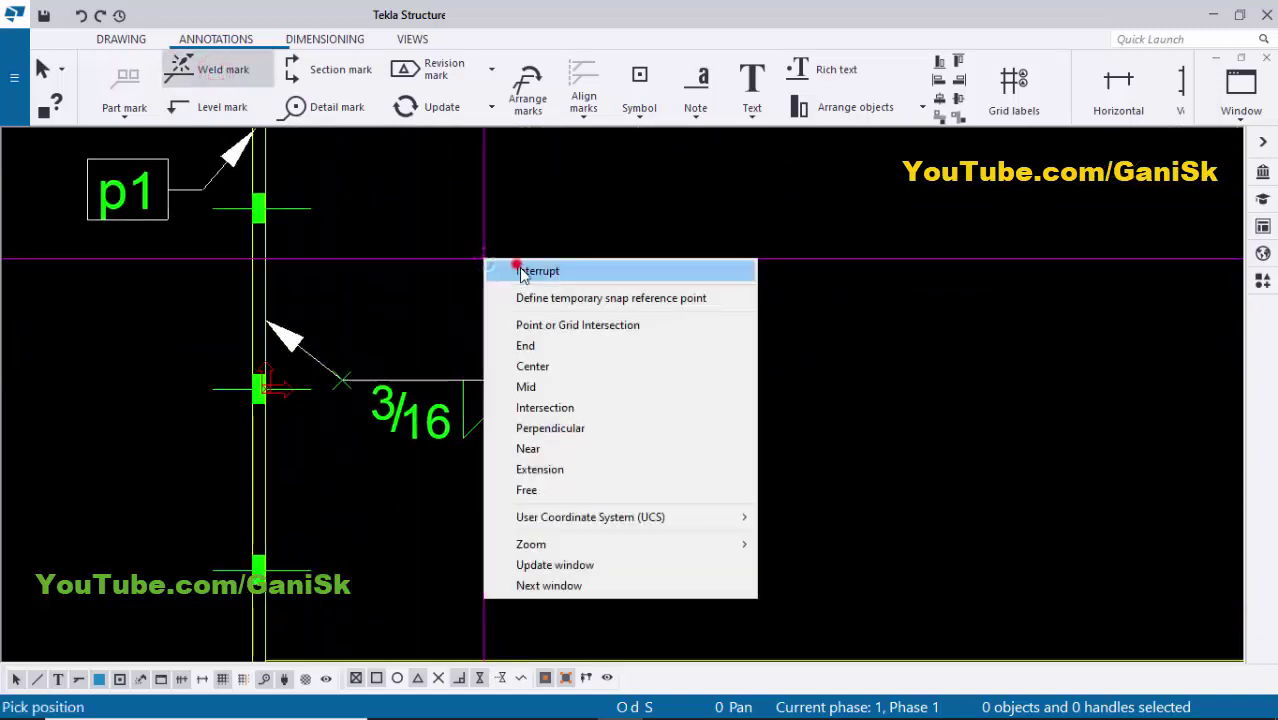
{"action": "scroll", "coordinate": [414, 429], "scroll_direction": "up", "scroll_amount": 2}
{"action": "scroll", "coordinate": [480, 422], "scroll_direction": "down", "scroll_amount": 2}
{"action": "scroll", "coordinate": [428, 410], "scroll_direction": "up", "scroll_amount": 1}
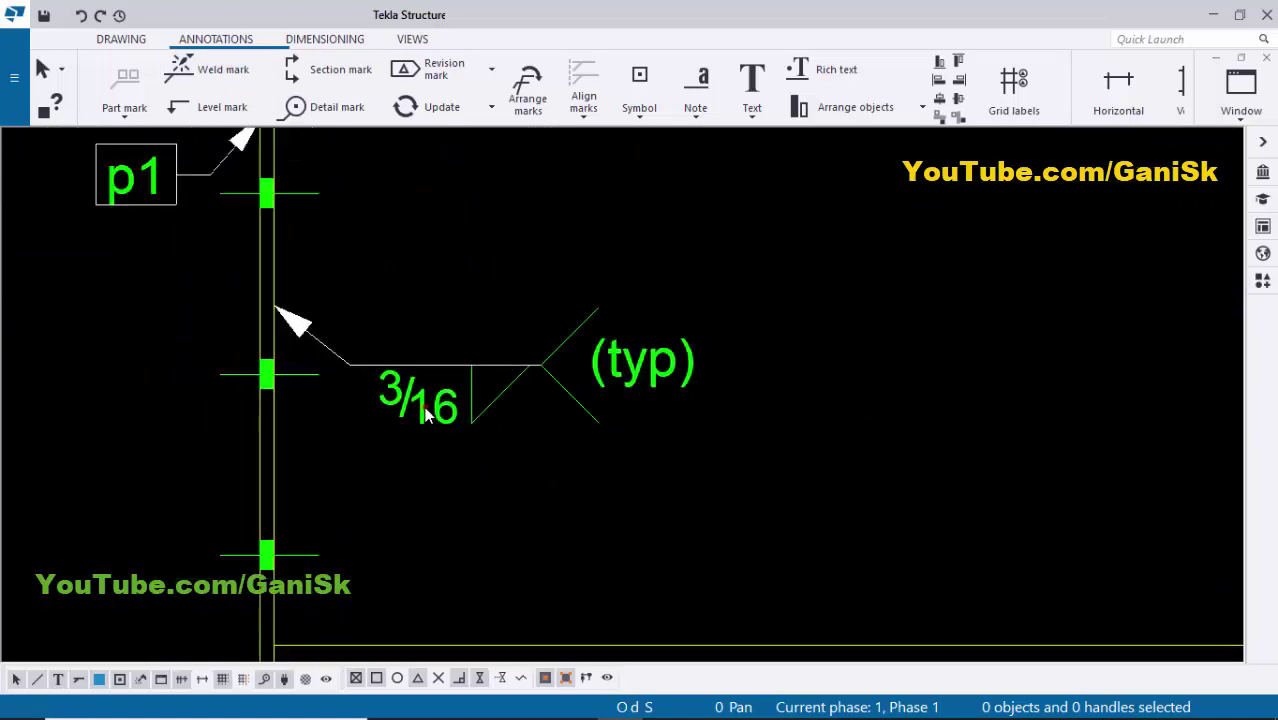
- Set the Edge/Around option of the left end plate's weld mark to the weld-all-around symbol
{"action": "left_click", "coordinate": [425, 410]}
{"action": "double_click", "coordinate": [425, 410]}
{"action": "scroll", "coordinate": [606, 443], "scroll_direction": "down", "scroll_amount": 1}
{"action": "middle_click_drag", "start_coordinate": [618, 448], "coordinate": [927, 395]}
{"action": "middle_click_drag", "start_coordinate": [680, 331], "coordinate": [673, 399]}
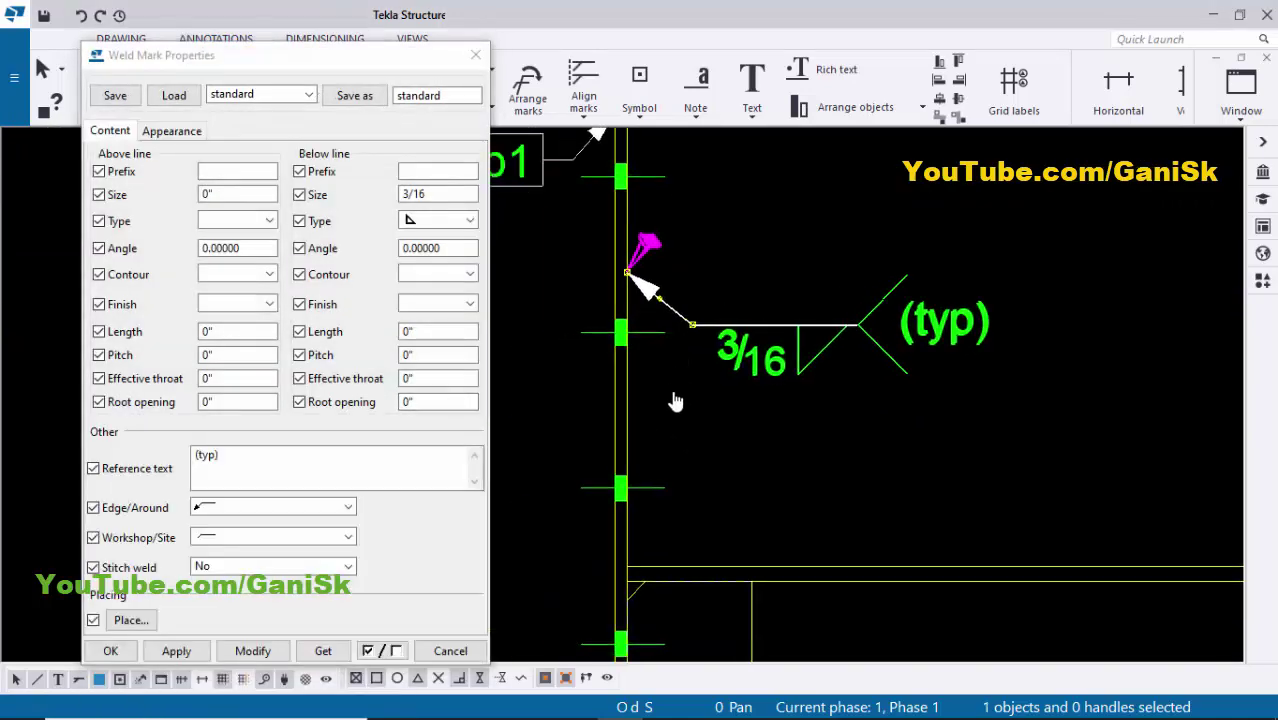
{"action": "middle_click_drag", "start_coordinate": [636, 432], "coordinate": [620, 400]}
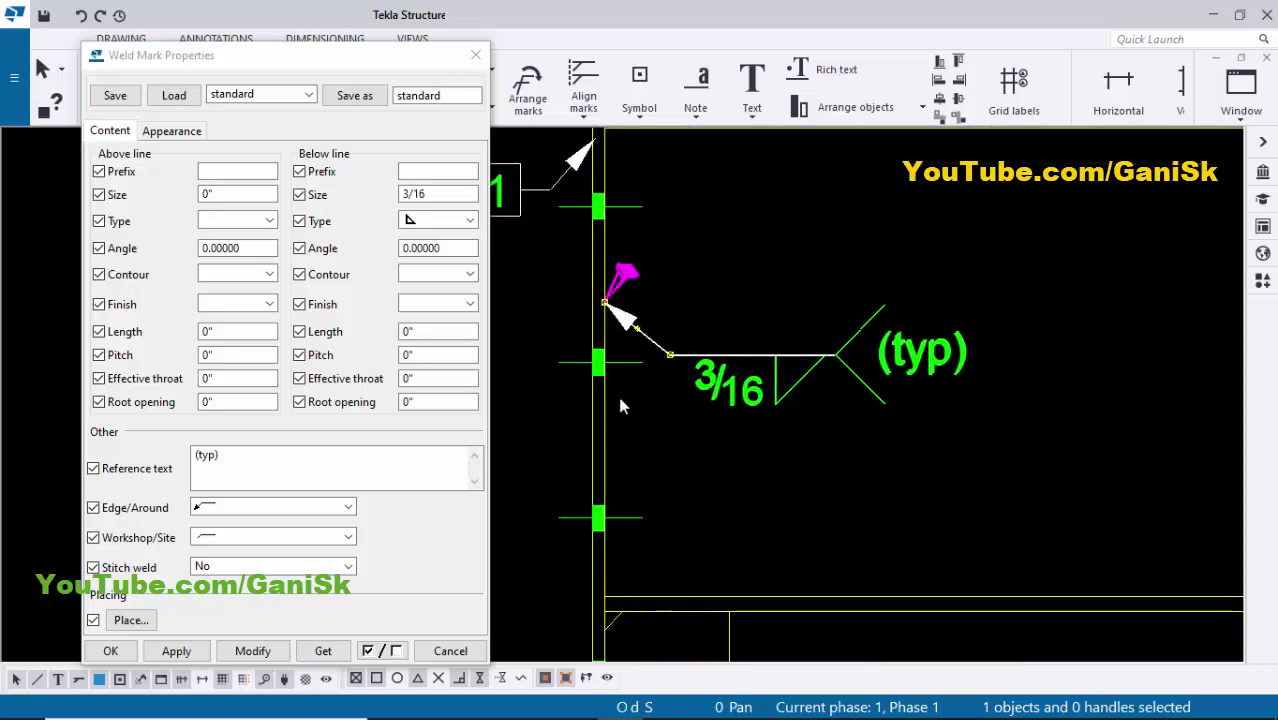
{"action": "left_click", "coordinate": [238, 510]}
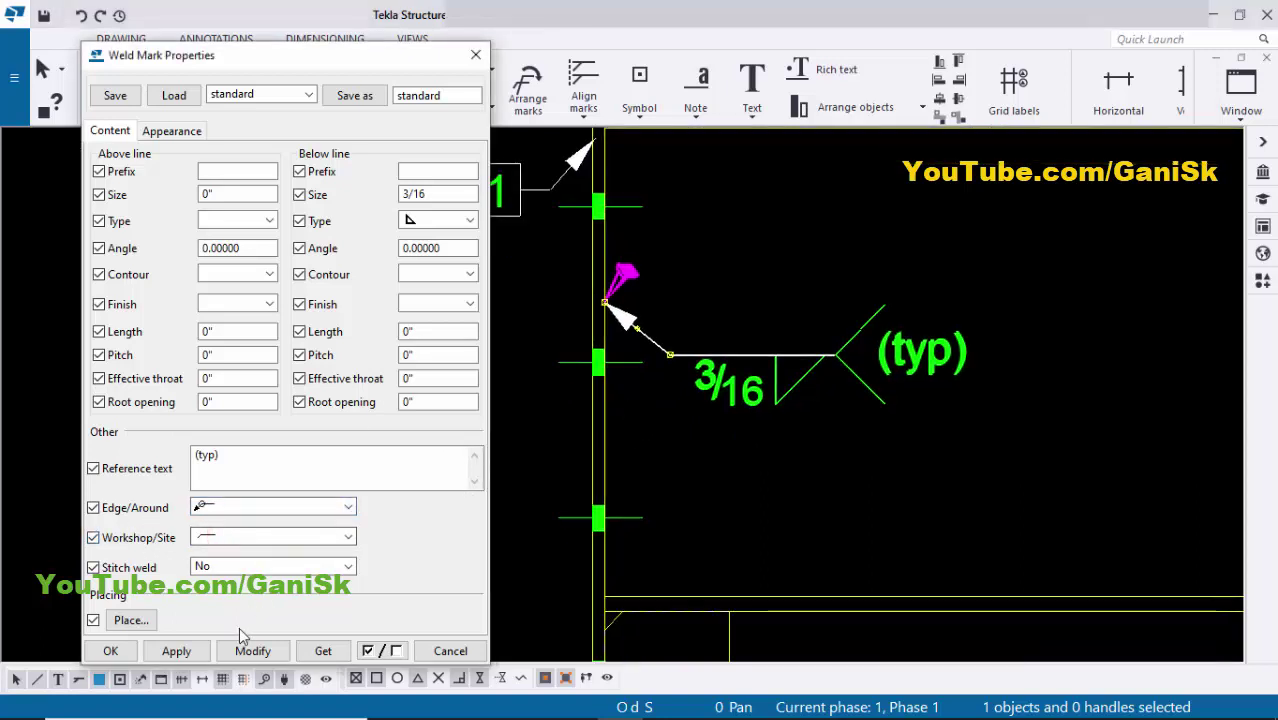
{"action": "scroll", "coordinate": [639, 521], "scroll_direction": "down", "scroll_amount": 2}
{"action": "scroll", "coordinate": [721, 431], "scroll_direction": "up", "scroll_amount": 2}
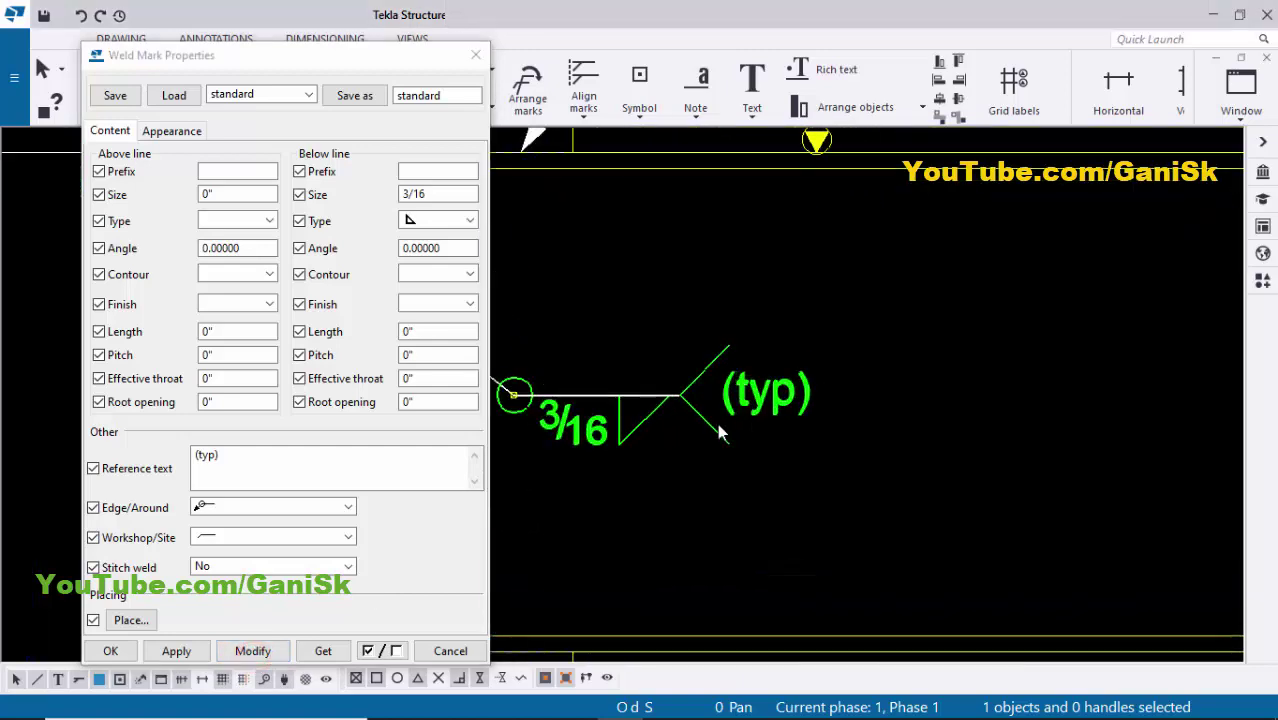
- Examine the p1 plate joints at both ends of the beam to decide how the new weld mark applies
{"action": "middle_click_drag", "start_coordinate": [709, 433], "coordinate": [797, 443]}
{"action": "scroll", "coordinate": [582, 444], "scroll_direction": "down", "scroll_amount": 1}
{"action": "scroll", "coordinate": [580, 447], "scroll_direction": "down", "scroll_amount": 3}
{"action": "scroll", "coordinate": [596, 404], "scroll_direction": "up", "scroll_amount": 2}
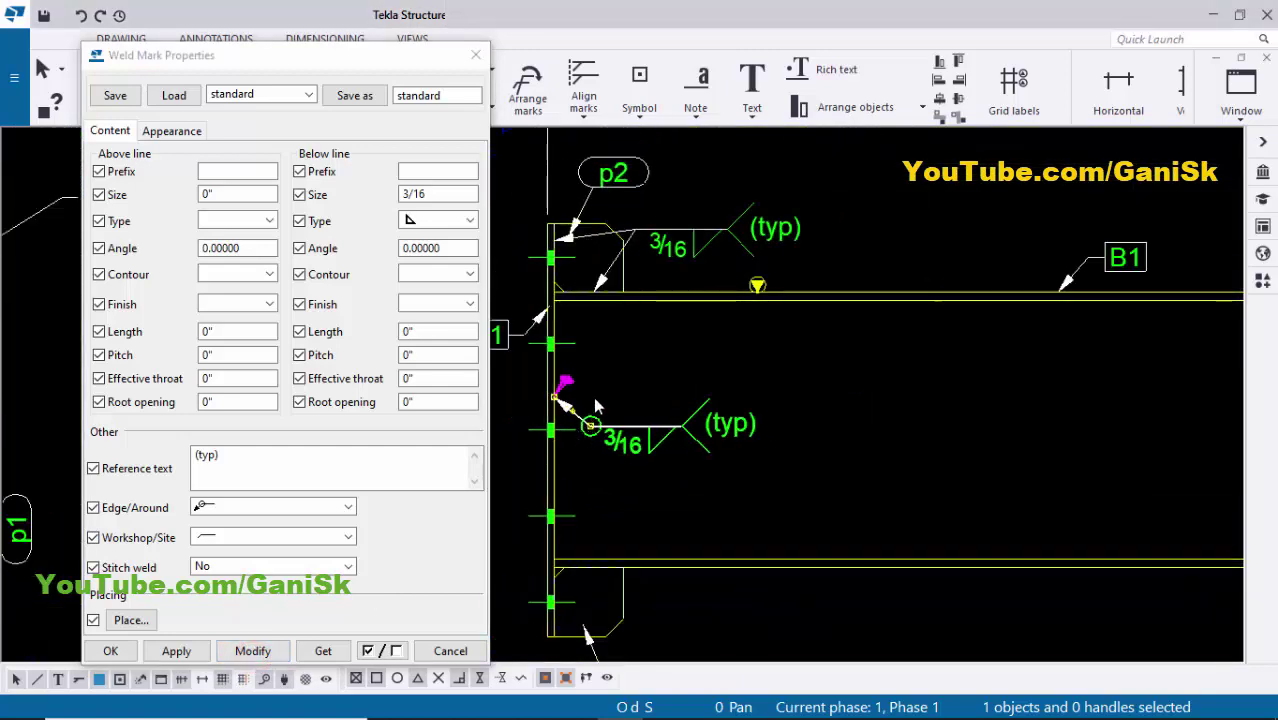
{"action": "scroll", "coordinate": [913, 437], "scroll_direction": "down", "scroll_amount": 3}
{"action": "scroll", "coordinate": [1087, 441], "scroll_direction": "up", "scroll_amount": 2}
{"action": "scroll", "coordinate": [800, 430], "scroll_direction": "down", "scroll_amount": 2}
{"action": "scroll", "coordinate": [937, 433], "scroll_direction": "up", "scroll_amount": 2}
{"action": "scroll", "coordinate": [1168, 440], "scroll_direction": "up", "scroll_amount": 1}
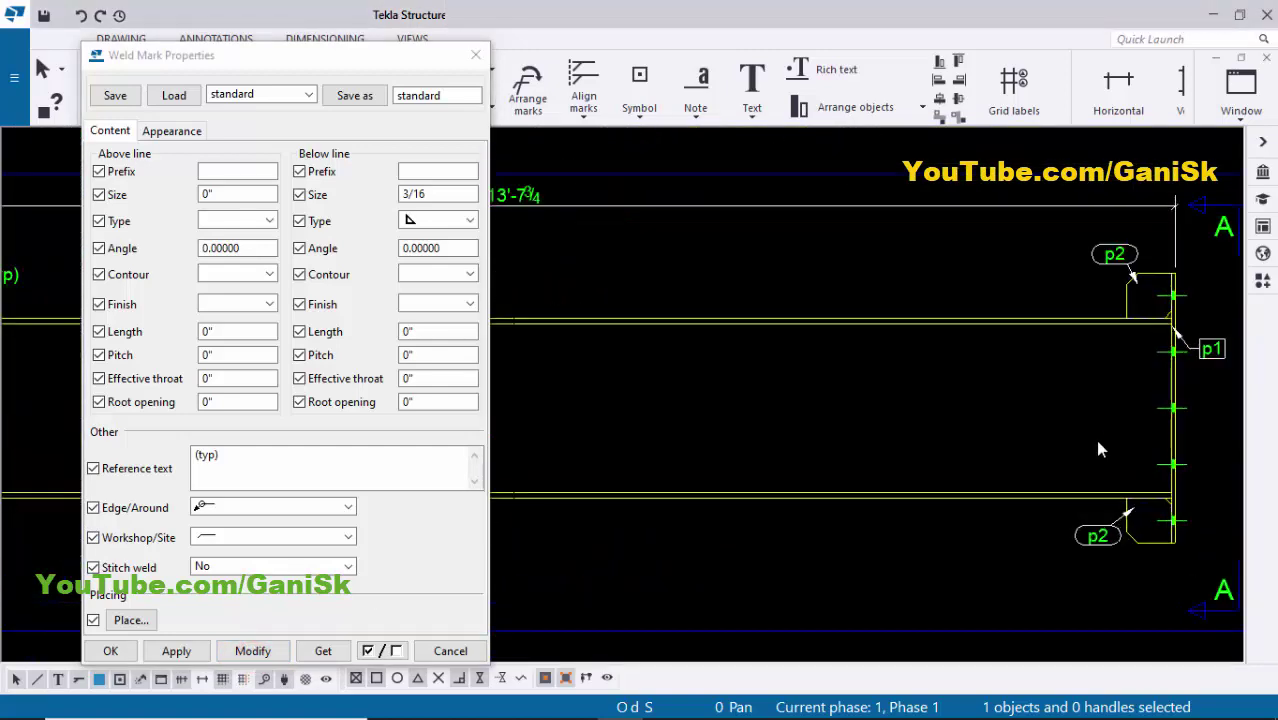
{"action": "scroll", "coordinate": [1094, 435], "scroll_direction": "down", "scroll_amount": 3}
{"action": "scroll", "coordinate": [947, 423], "scroll_direction": "up", "scroll_amount": 2}
{"action": "scroll", "coordinate": [588, 405], "scroll_direction": "up", "scroll_amount": 3}
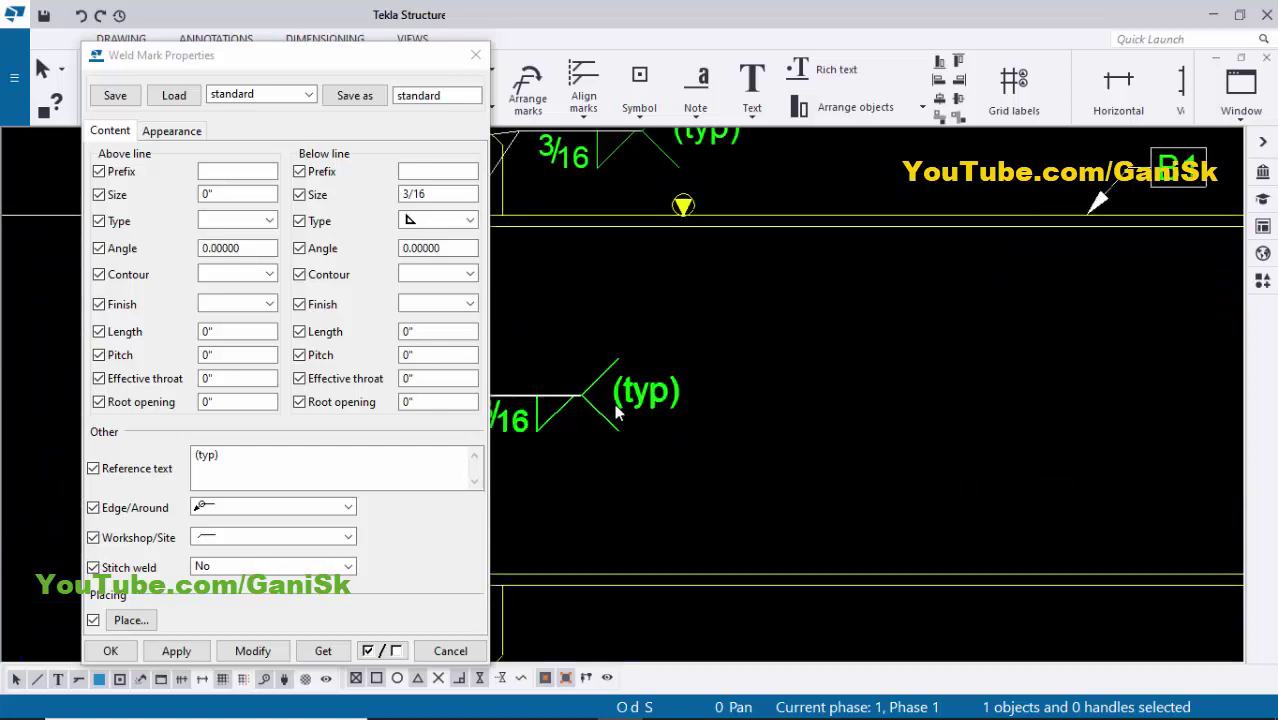
- Clear the "(typ)" reference text from the all-around weld mark of the left end plate
{"action": "scroll", "coordinate": [617, 413], "scroll_direction": "down", "scroll_amount": 2}
{"action": "left_click_drag", "start_coordinate": [259, 457], "coordinate": [160, 473]}
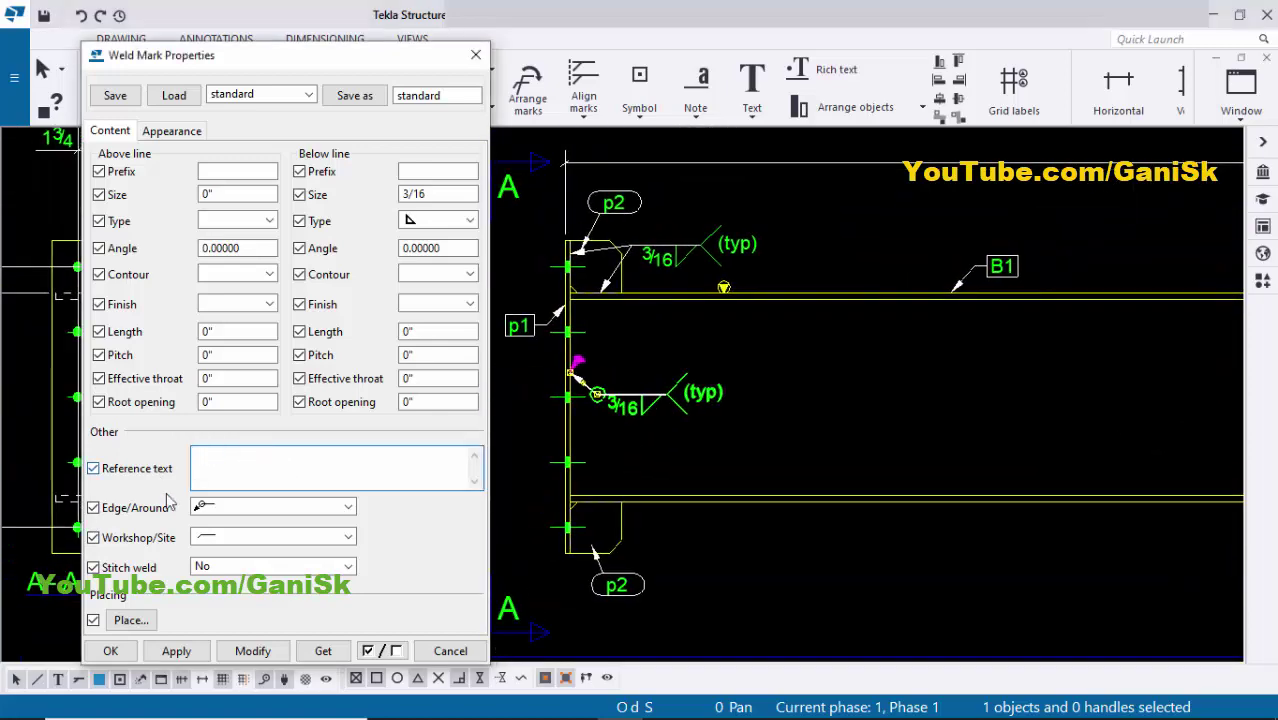
{"action": "left_click", "coordinate": [113, 651]}
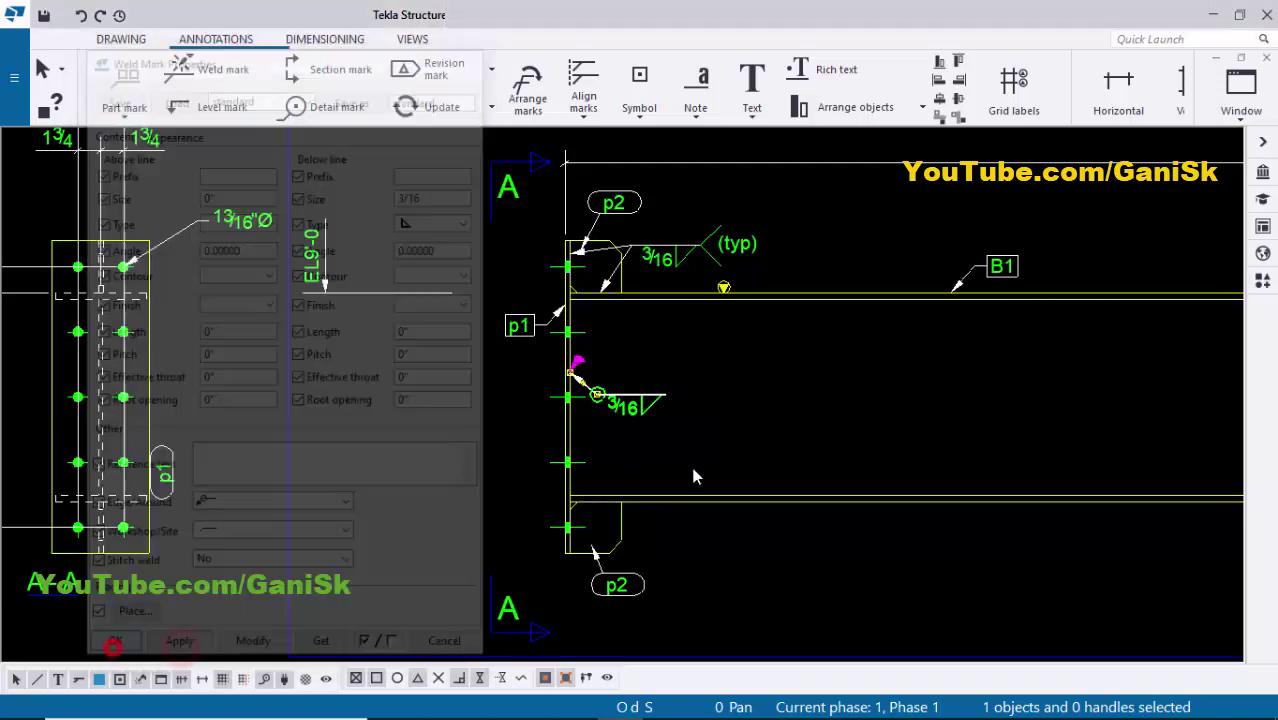
{"action": "left_click", "coordinate": [753, 420]}
- Add a matching all-around weld mark to the right end plate p1, with its text on the beam side
{"action": "scroll", "coordinate": [522, 448], "scroll_direction": "down", "scroll_amount": 3}
{"action": "scroll", "coordinate": [791, 445], "scroll_direction": "up", "scroll_amount": 3}
{"action": "scroll", "coordinate": [791, 445], "scroll_direction": "up", "scroll_amount": 2}
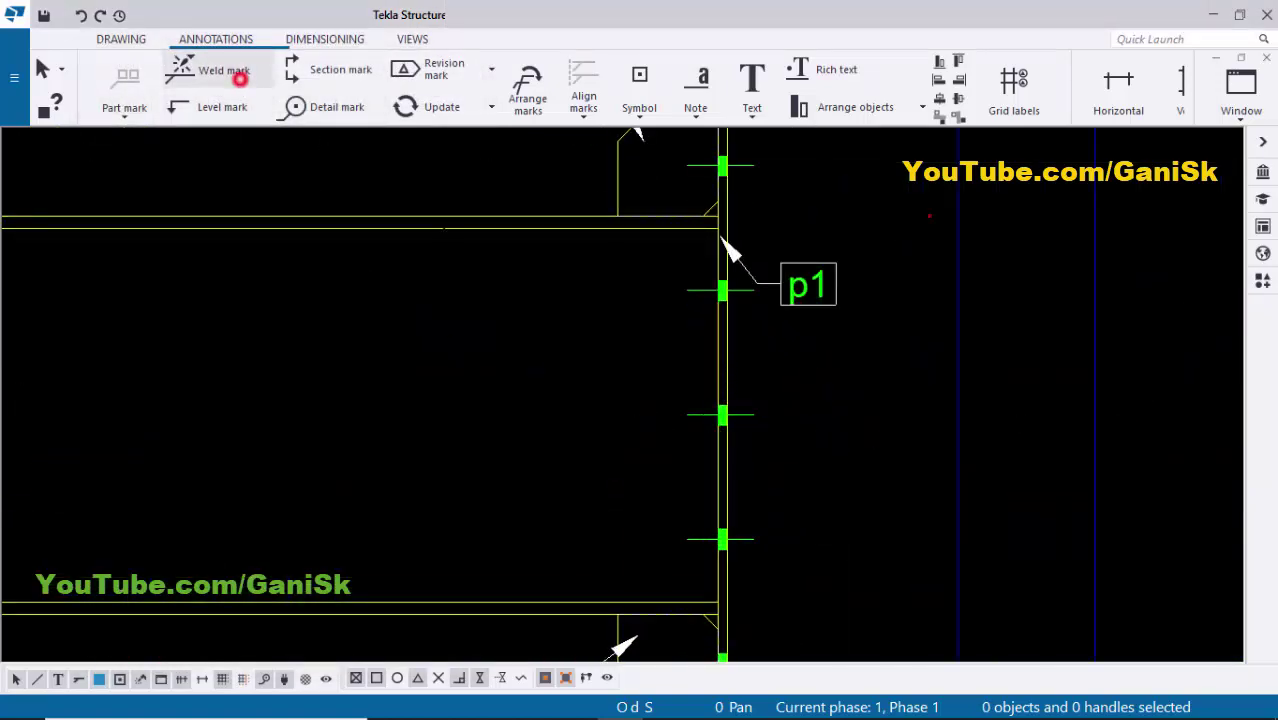
{"action": "left_click", "coordinate": [240, 80]}
{"action": "scroll", "coordinate": [690, 400], "scroll_direction": "down", "scroll_amount": 1}
{"action": "scroll", "coordinate": [685, 346], "scroll_direction": "up", "scroll_amount": 3}
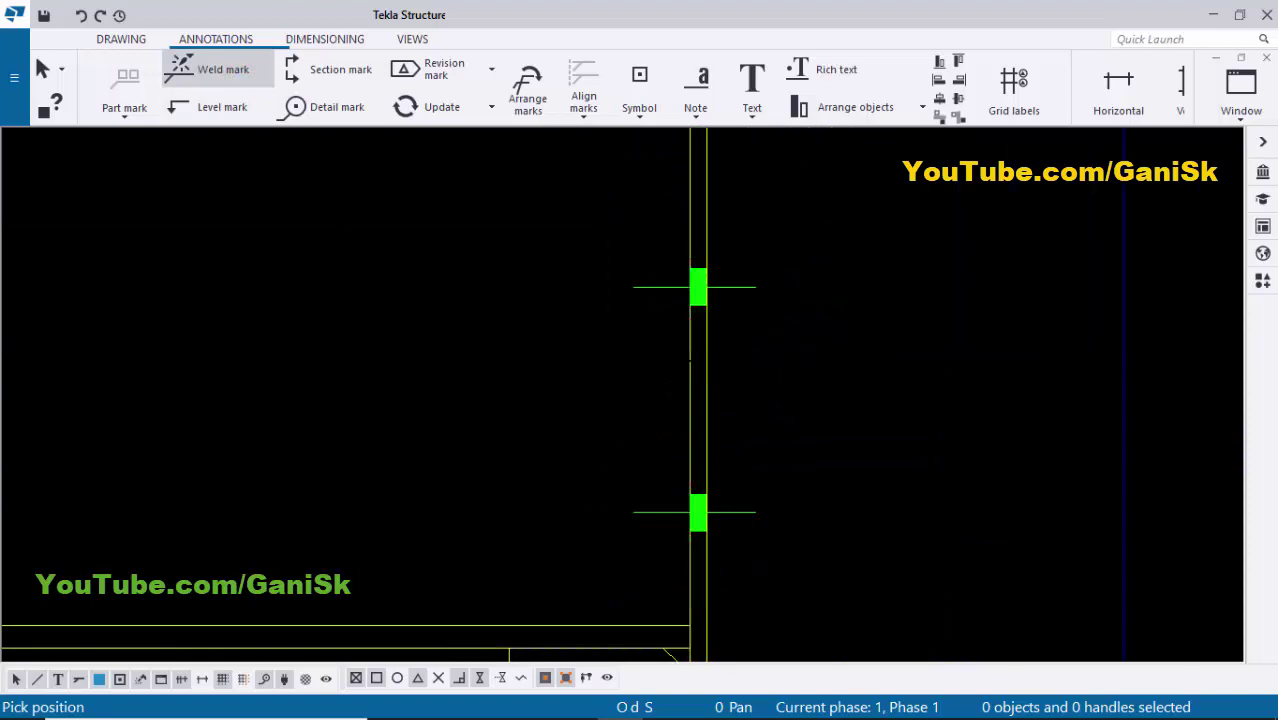
{"action": "left_click", "coordinate": [685, 346]}
{"action": "scroll", "coordinate": [599, 419], "scroll_direction": "down", "scroll_amount": 2}
{"action": "right_click", "coordinate": [575, 300]}
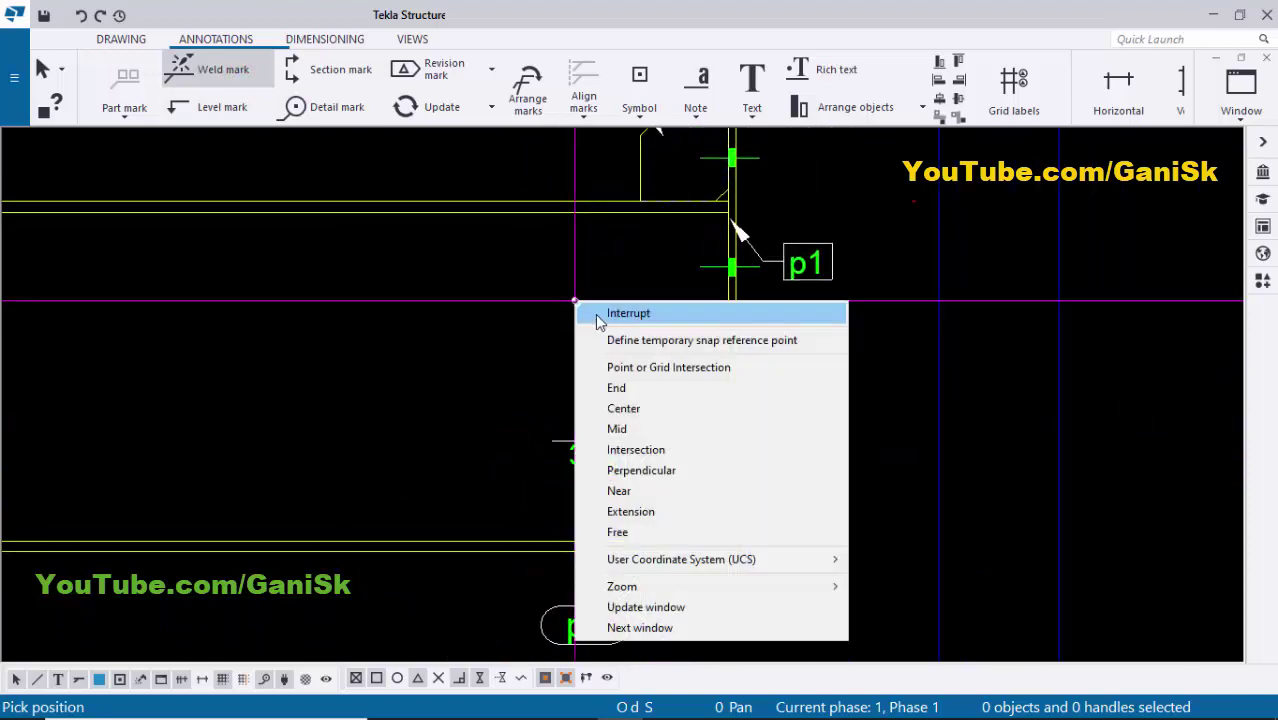
{"action": "left_click", "coordinate": [599, 320]}
- Examine the new weld marks at the right and left end plates of the beam
{"action": "scroll", "coordinate": [688, 432], "scroll_direction": "up", "scroll_amount": 2}
{"action": "scroll", "coordinate": [690, 435], "scroll_direction": "down", "scroll_amount": 2}
{"action": "scroll", "coordinate": [745, 420], "scroll_direction": "down", "scroll_amount": 2}
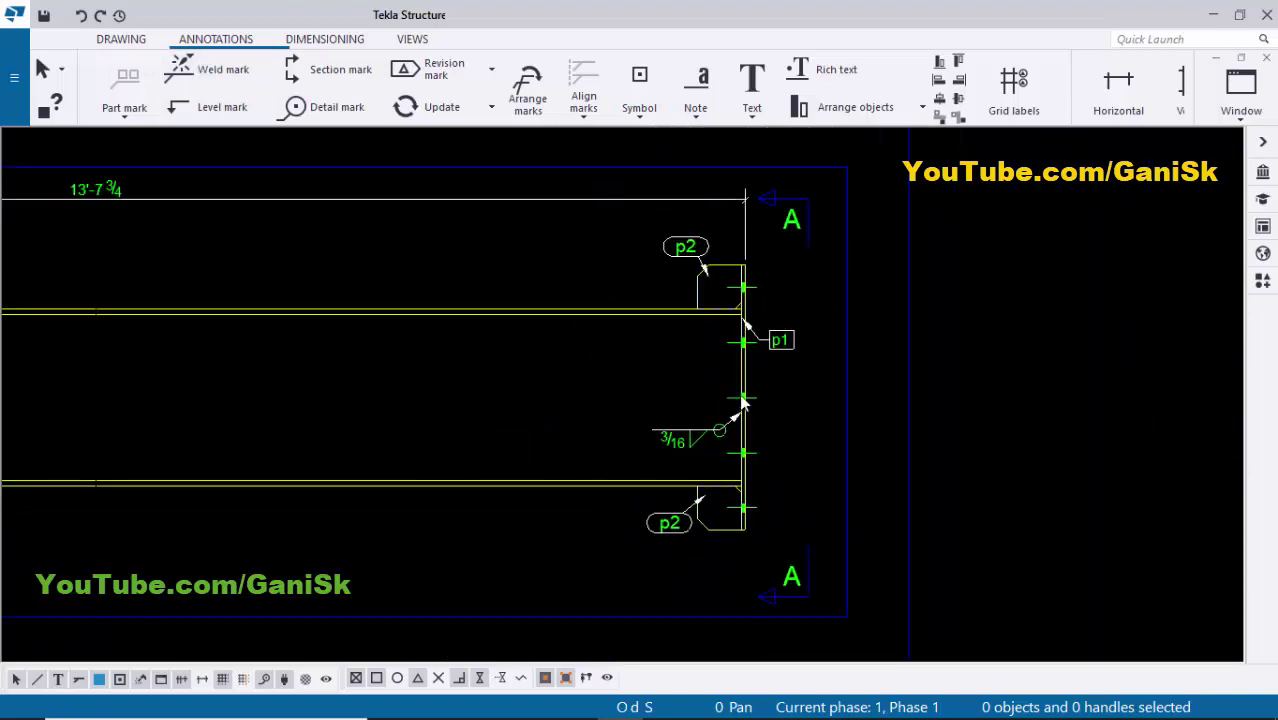
{"action": "scroll", "coordinate": [735, 368], "scroll_direction": "up", "scroll_amount": 2}
{"action": "left_click", "coordinate": [596, 265]}
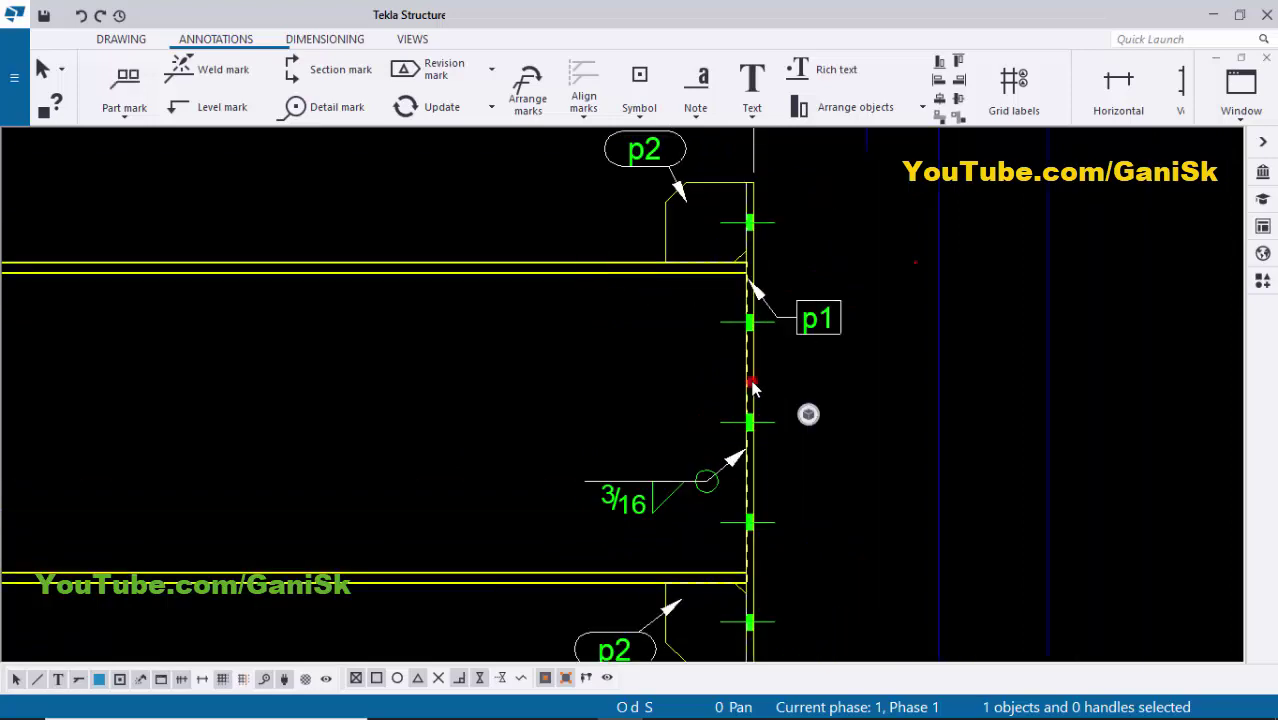
{"action": "scroll", "coordinate": [753, 388], "scroll_direction": "down", "scroll_amount": 4}
{"action": "scroll", "coordinate": [608, 434], "scroll_direction": "up", "scroll_amount": 2}
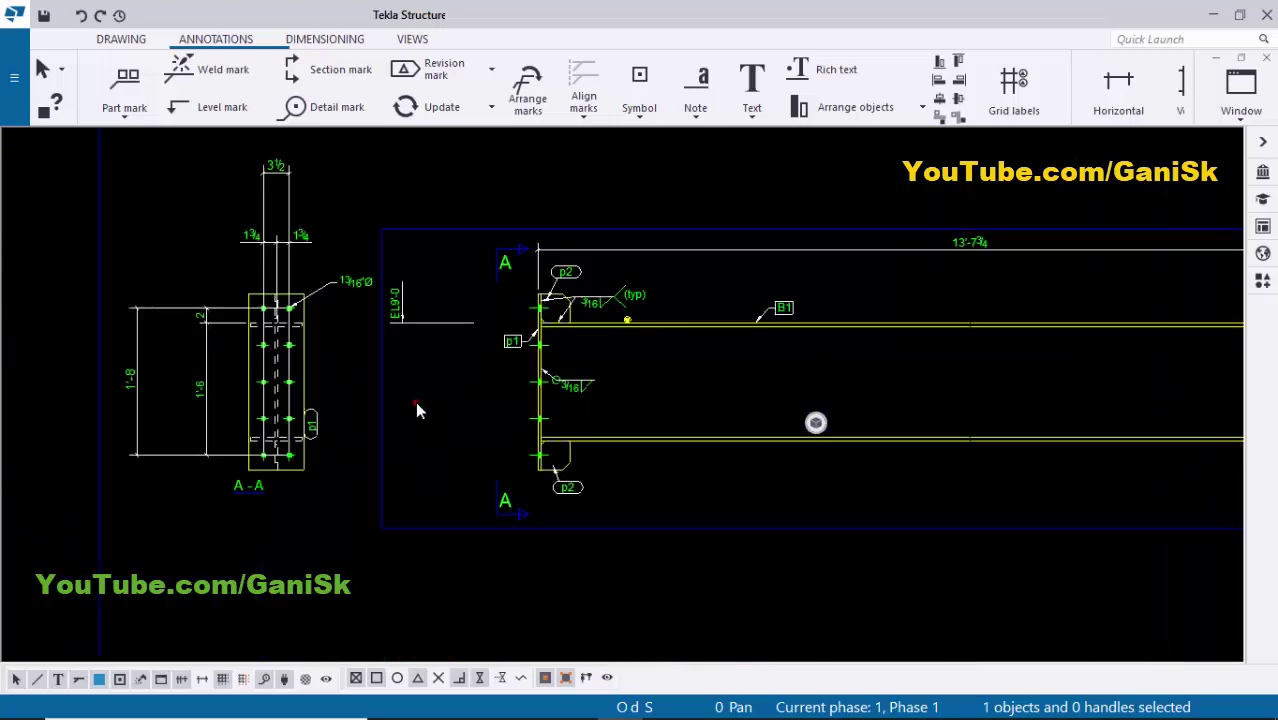
{"action": "left_click", "coordinate": [417, 410]}
- Delete the EL9'-0 level mark between section A-A and the front view
{"action": "scroll", "coordinate": [470, 420], "scroll_direction": "down", "scroll_amount": 2}
{"action": "scroll", "coordinate": [475, 385], "scroll_direction": "up", "scroll_amount": 4}
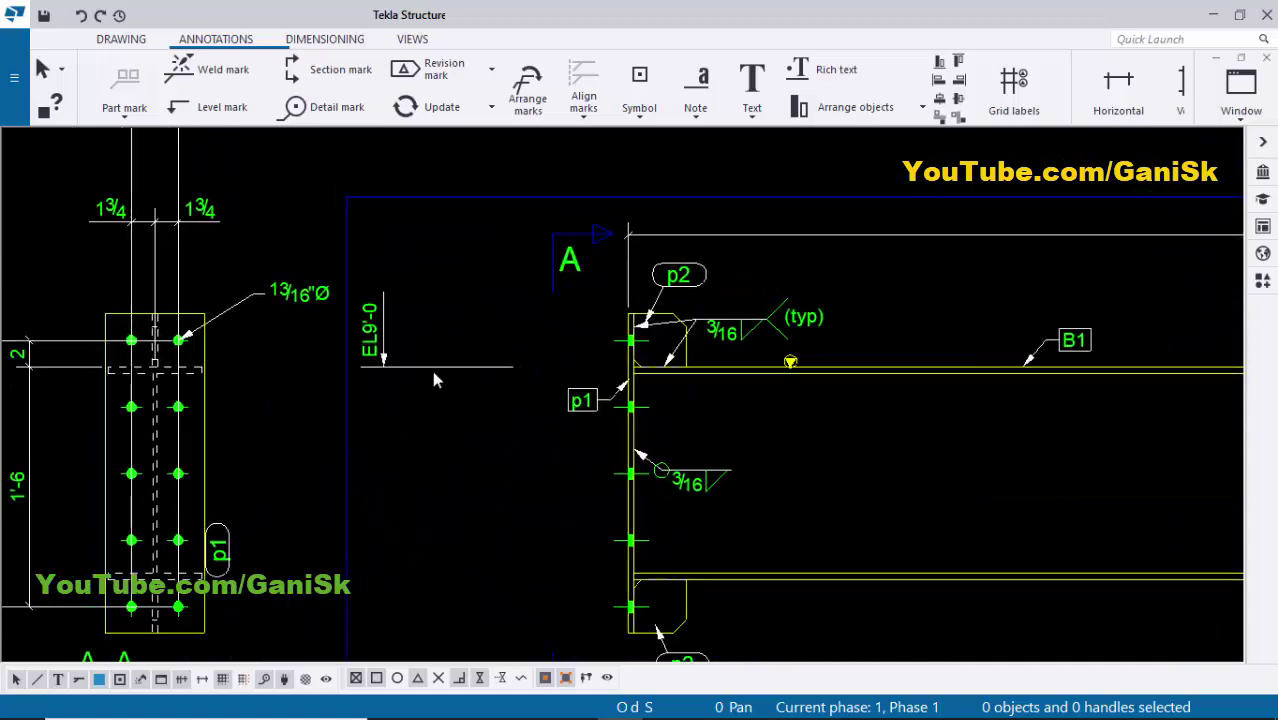
{"action": "scroll", "coordinate": [420, 368], "scroll_direction": "up", "scroll_amount": 2}
{"action": "scroll", "coordinate": [580, 420], "scroll_direction": "down", "scroll_amount": 1}
{"action": "middle_click_drag", "start_coordinate": [800, 375], "coordinate": [631, 368]}
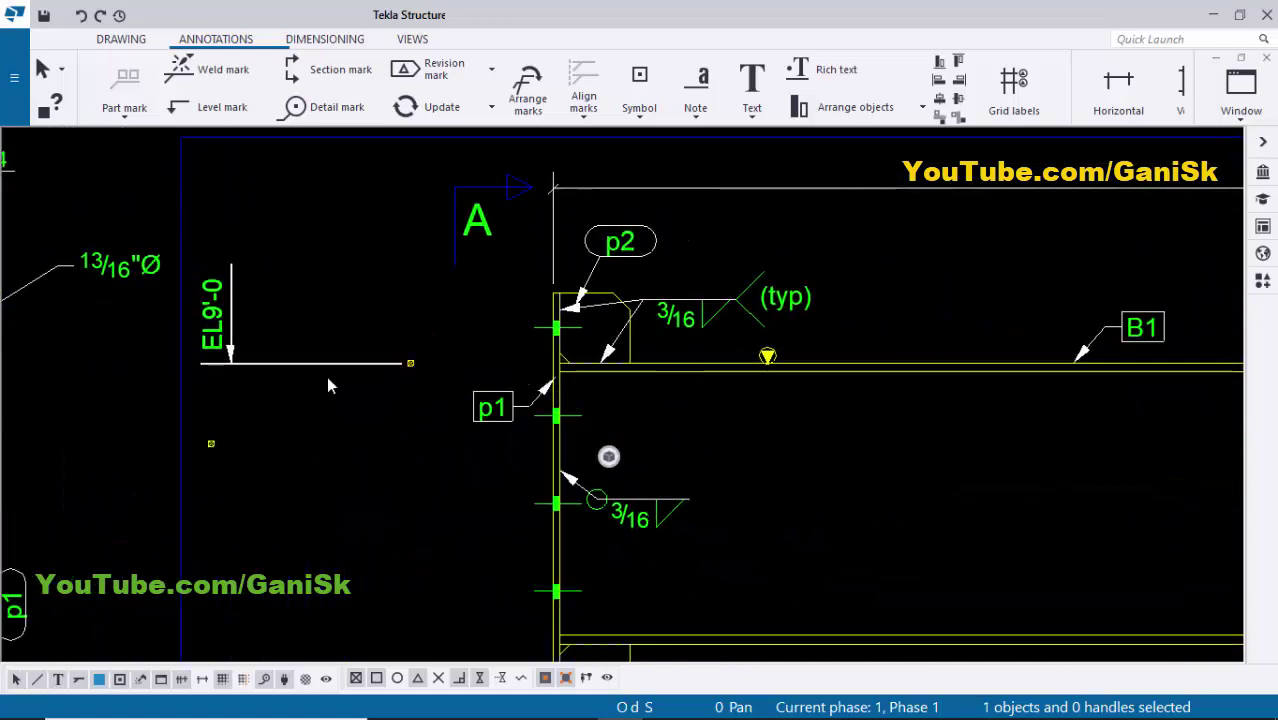
{"action": "scroll", "coordinate": [330, 385], "scroll_direction": "down", "scroll_amount": 1}
{"action": "scroll", "coordinate": [403, 316], "scroll_direction": "up", "scroll_amount": 3}
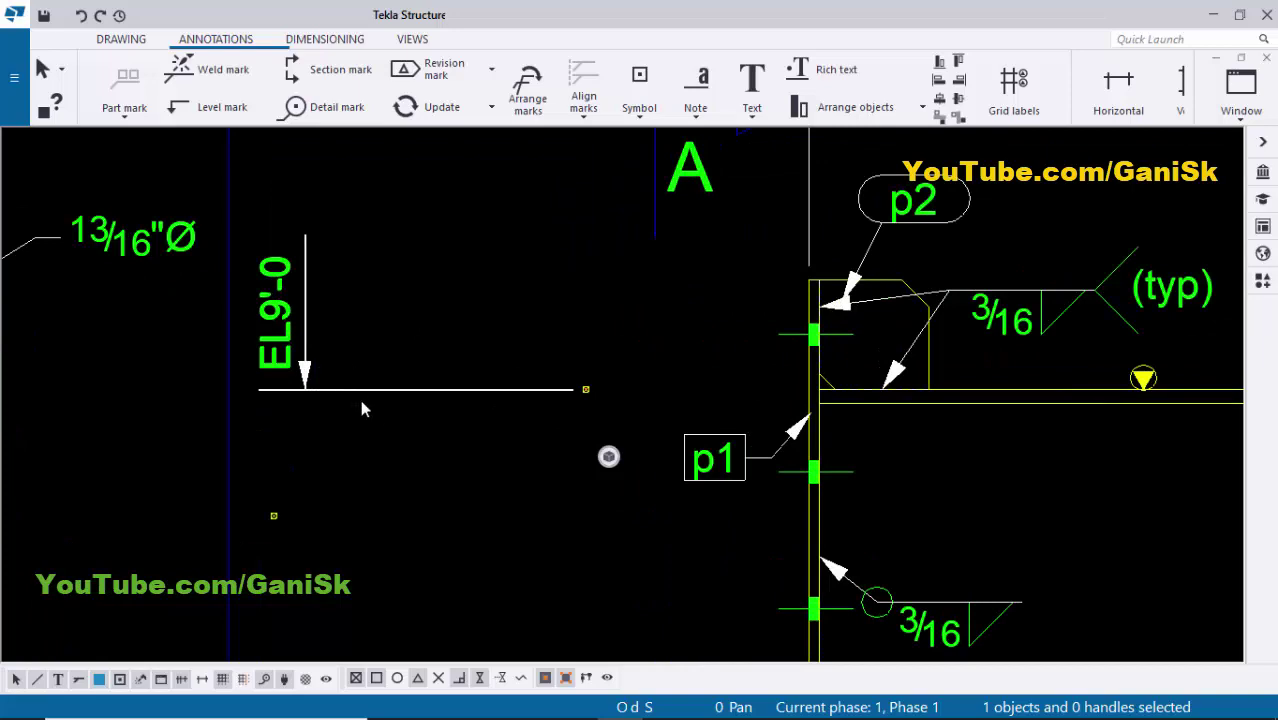
{"action": "key", "text": "Delete"}
{"action": "scroll", "coordinate": [460, 420], "scroll_direction": "down", "scroll_amount": 4}
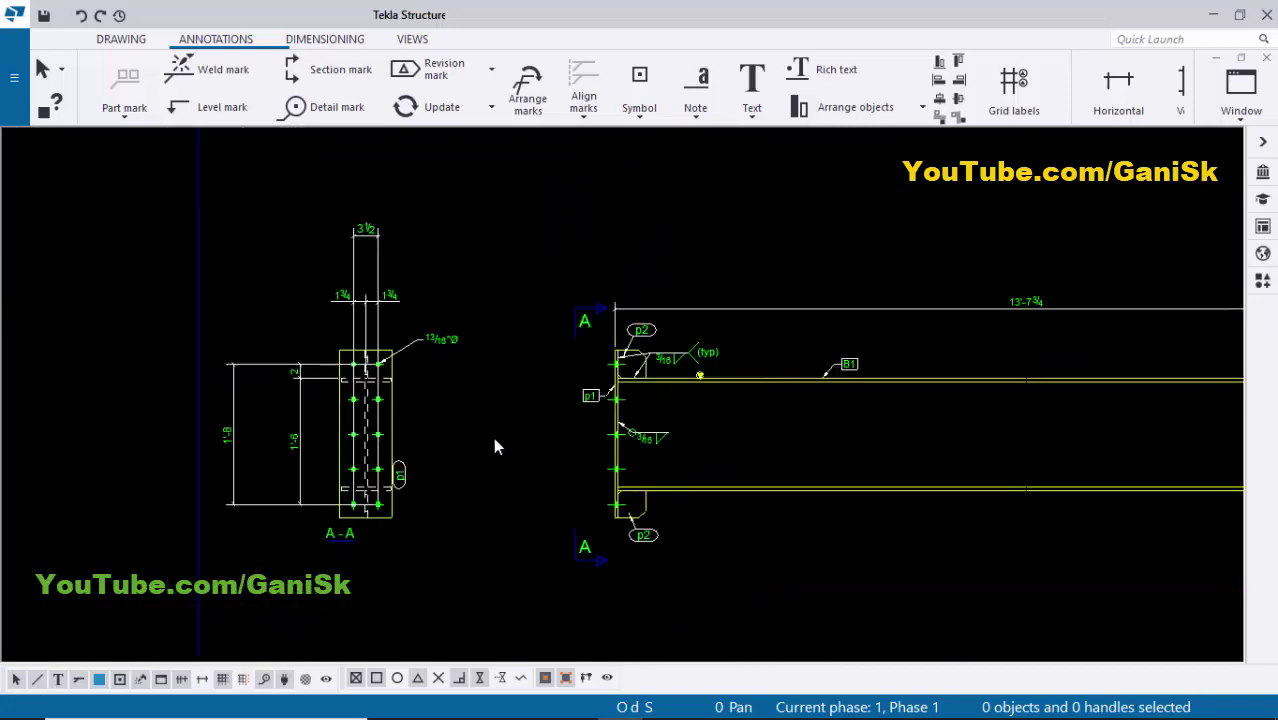
- Move the lower and upper section mark A symbols at the beam's left end closer to the end plate
{"action": "scroll", "coordinate": [551, 414], "scroll_direction": "down", "scroll_amount": 2}
{"action": "scroll", "coordinate": [542, 555], "scroll_direction": "up", "scroll_amount": 6}
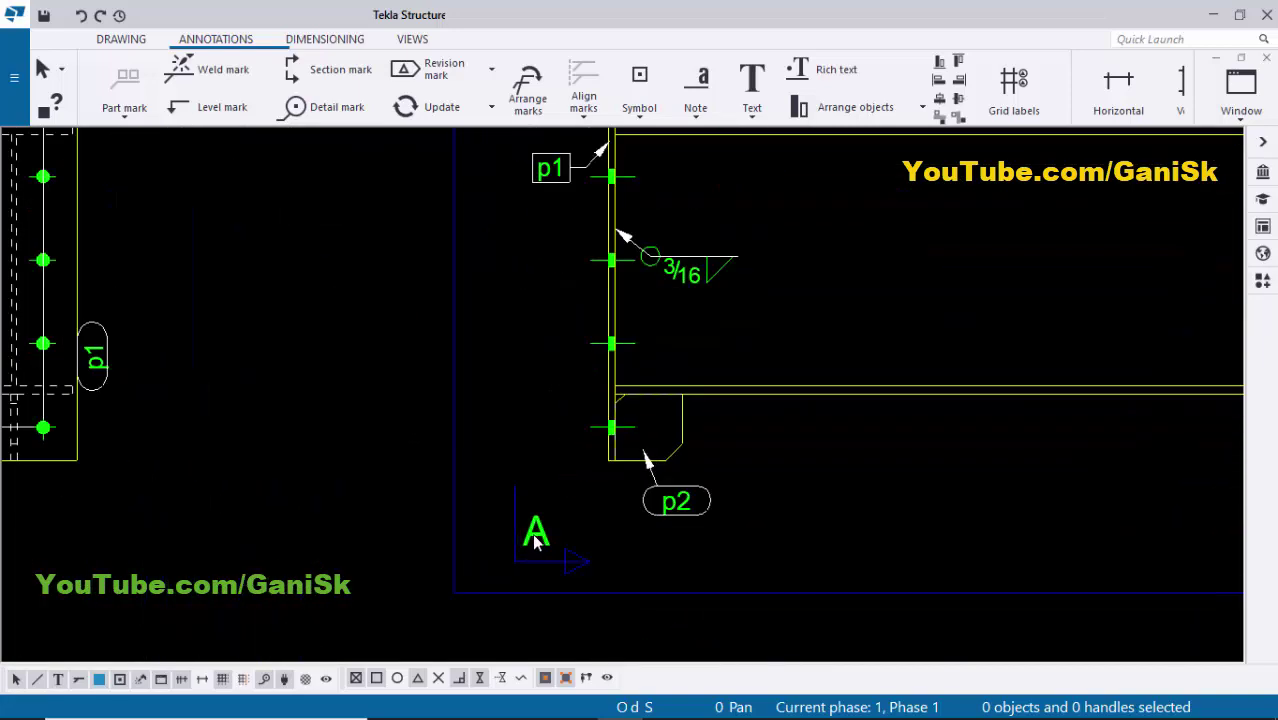
{"action": "scroll", "coordinate": [539, 555], "scroll_direction": "up", "scroll_amount": 2}
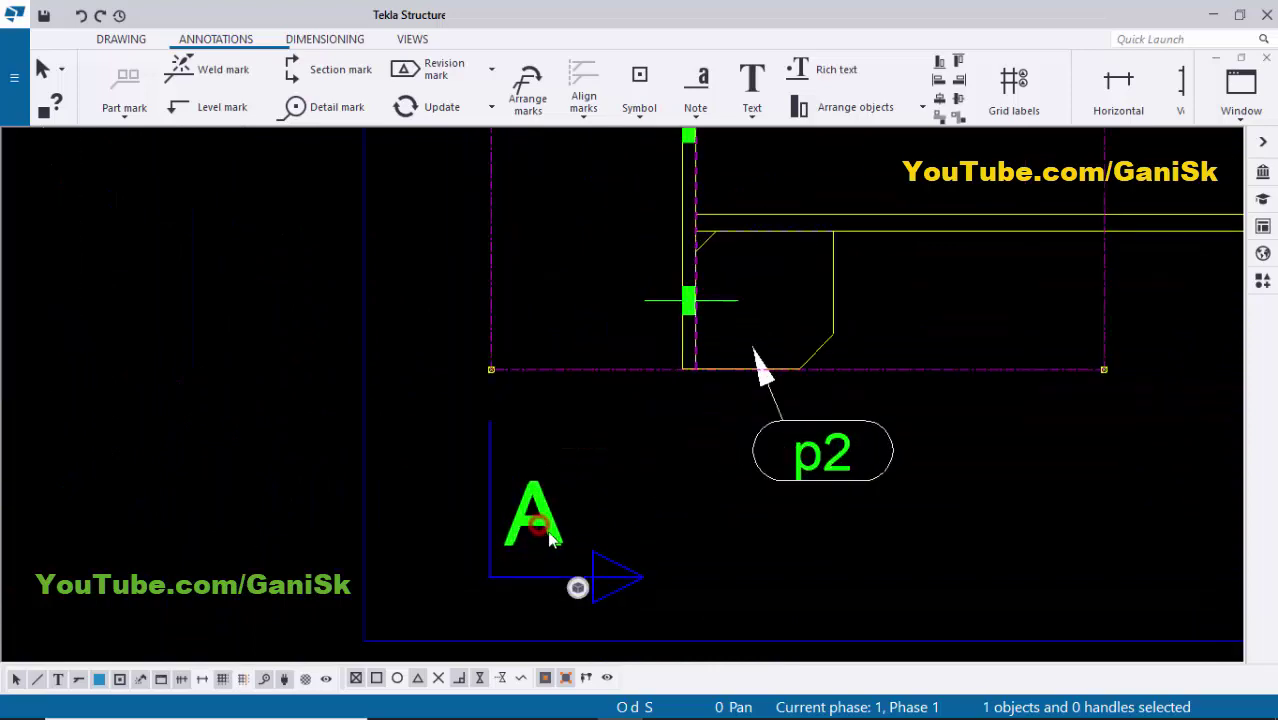
{"action": "left_click_drag", "start_coordinate": [543, 535], "coordinate": [545, 402]}
{"action": "scroll", "coordinate": [559, 450], "scroll_direction": "down", "scroll_amount": 4}
{"action": "middle_click_drag", "start_coordinate": [630, 336], "coordinate": [563, 524]}
{"action": "left_click", "coordinate": [810, 394]}
{"action": "scroll", "coordinate": [571, 257], "scroll_direction": "up", "scroll_amount": 3}
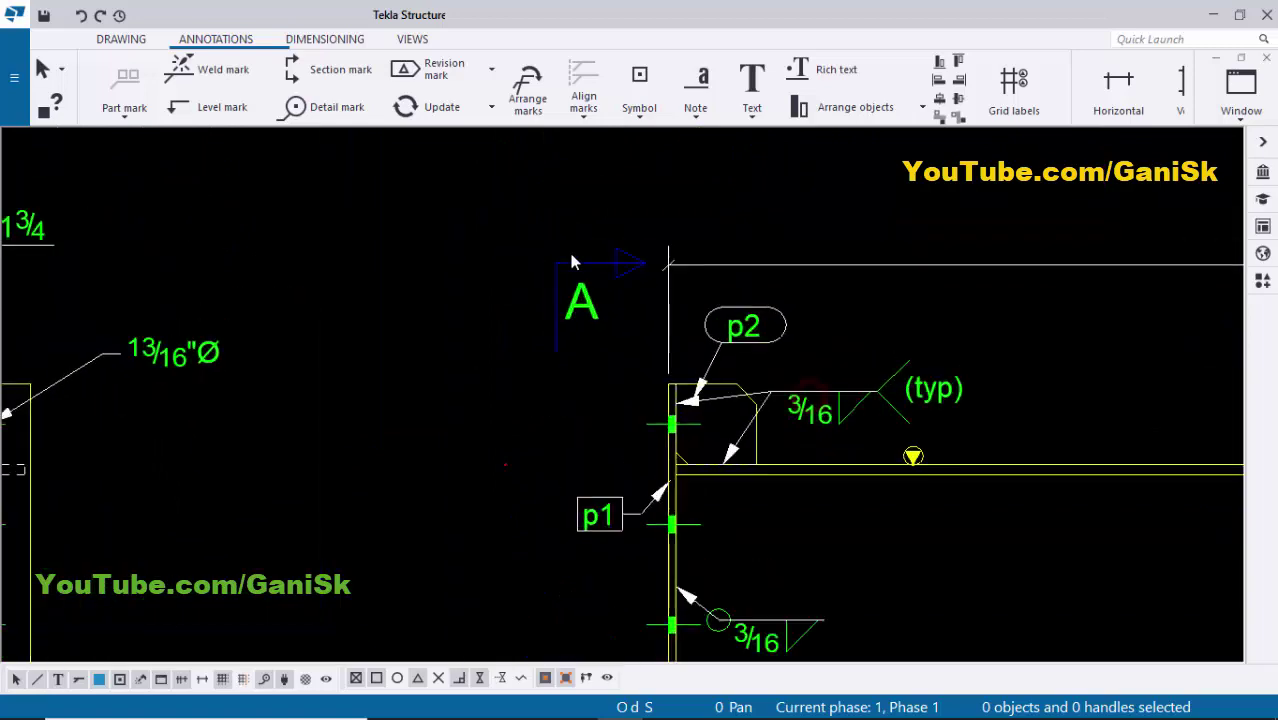
{"action": "left_click", "coordinate": [576, 306]}
{"action": "scroll", "coordinate": [600, 340], "scroll_direction": "down", "scroll_amount": 6}
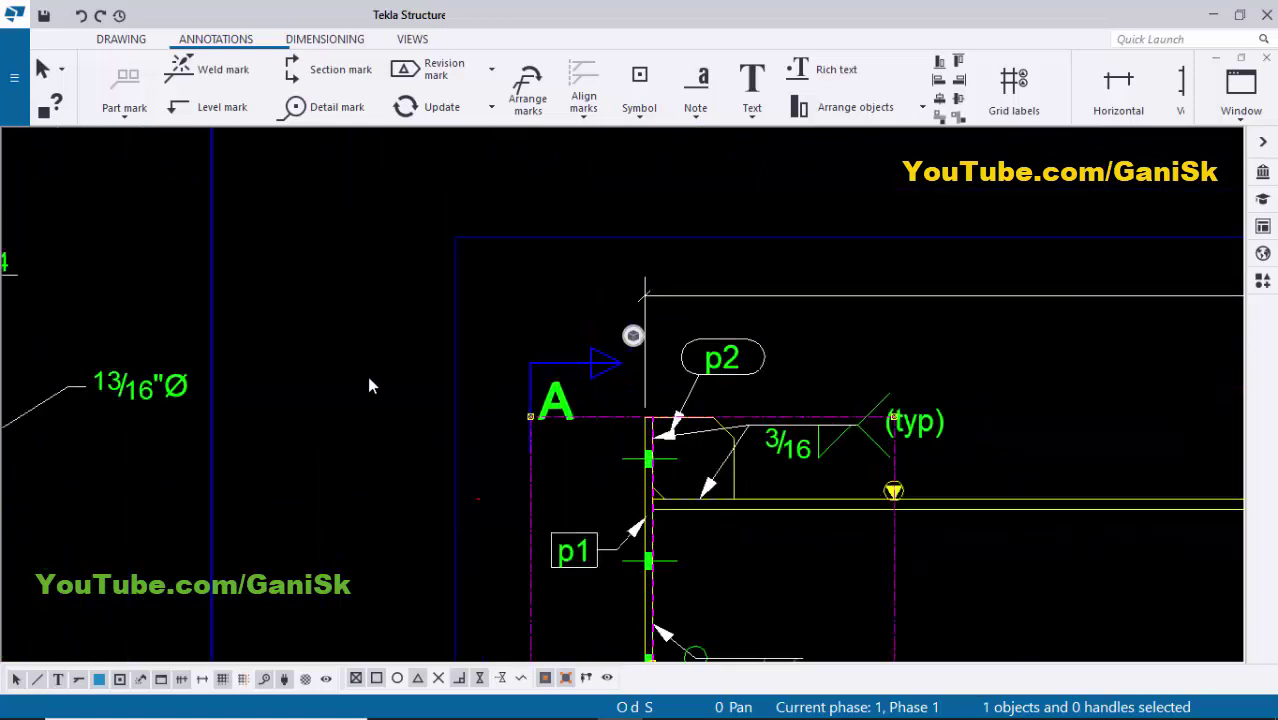
- Move the upper and lower section mark A symbols at the beam's right end closer to the end plate
{"action": "scroll", "coordinate": [873, 397], "scroll_direction": "up", "scroll_amount": 4}
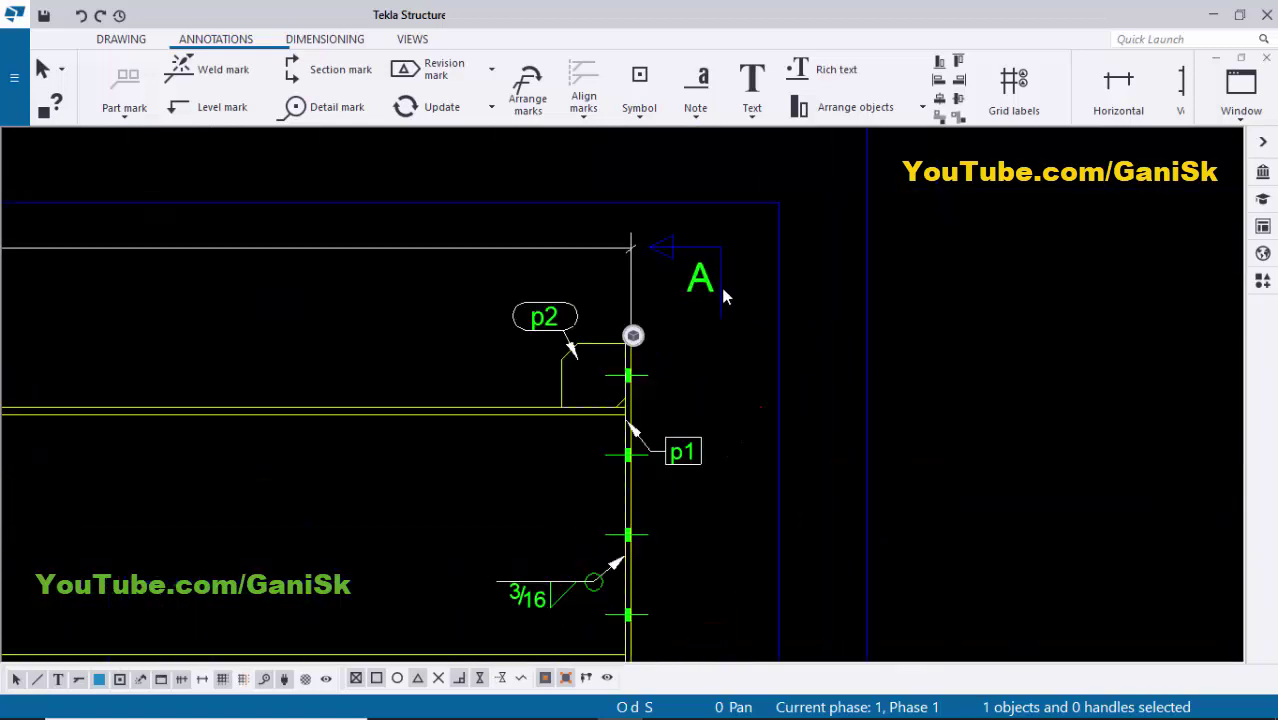
{"action": "scroll", "coordinate": [718, 455], "scroll_direction": "down", "scroll_amount": 4}
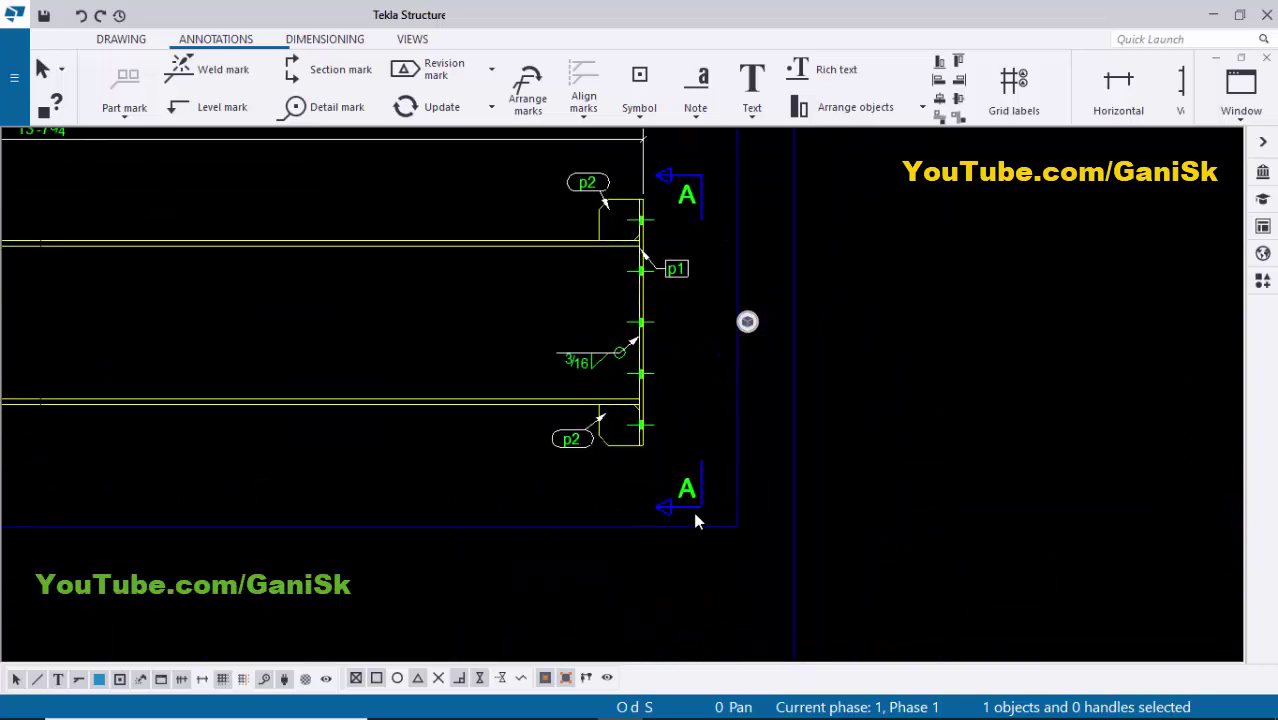
{"action": "scroll", "coordinate": [687, 470], "scroll_direction": "up", "scroll_amount": 4}
{"action": "left_click_drag", "start_coordinate": [676, 439], "coordinate": [676, 401]}
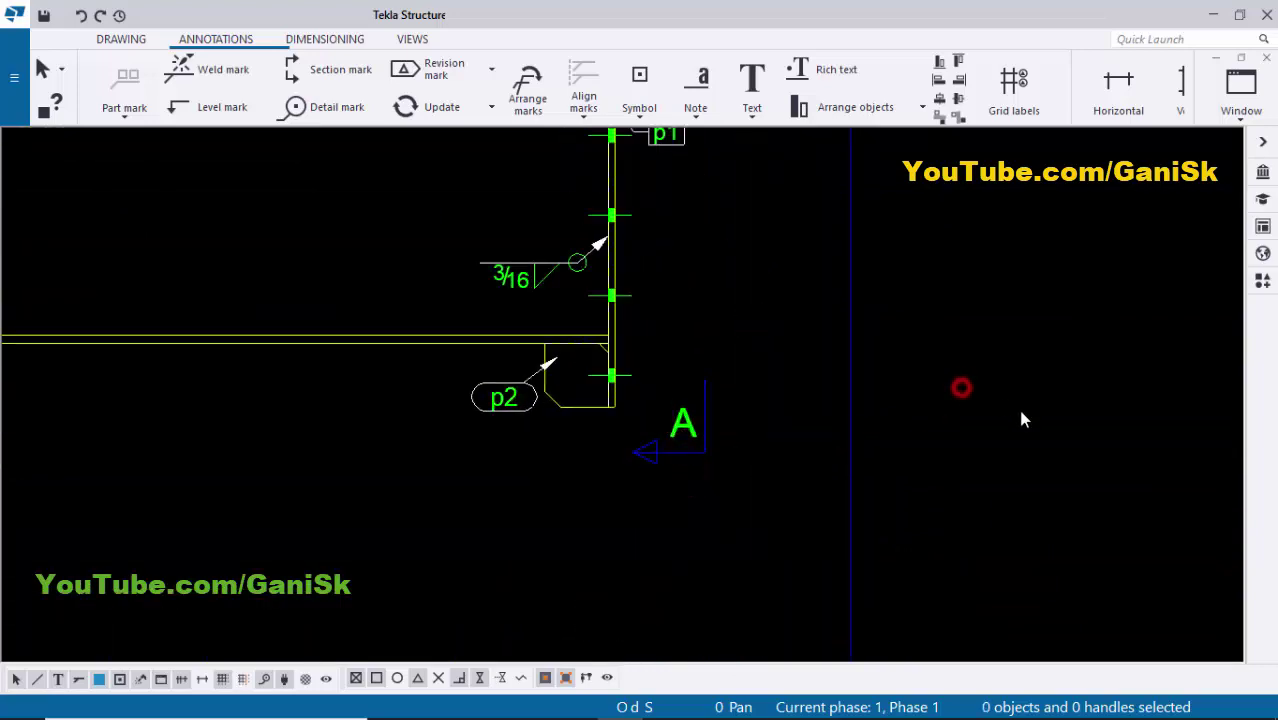
- Examine the cleaned-up assembly drawing, including both beam ends, section A-A and the overall sheet layout
{"action": "scroll", "coordinate": [980, 405], "scroll_direction": "down", "scroll_amount": 4}
{"action": "scroll", "coordinate": [525, 362], "scroll_direction": "up", "scroll_amount": 6}
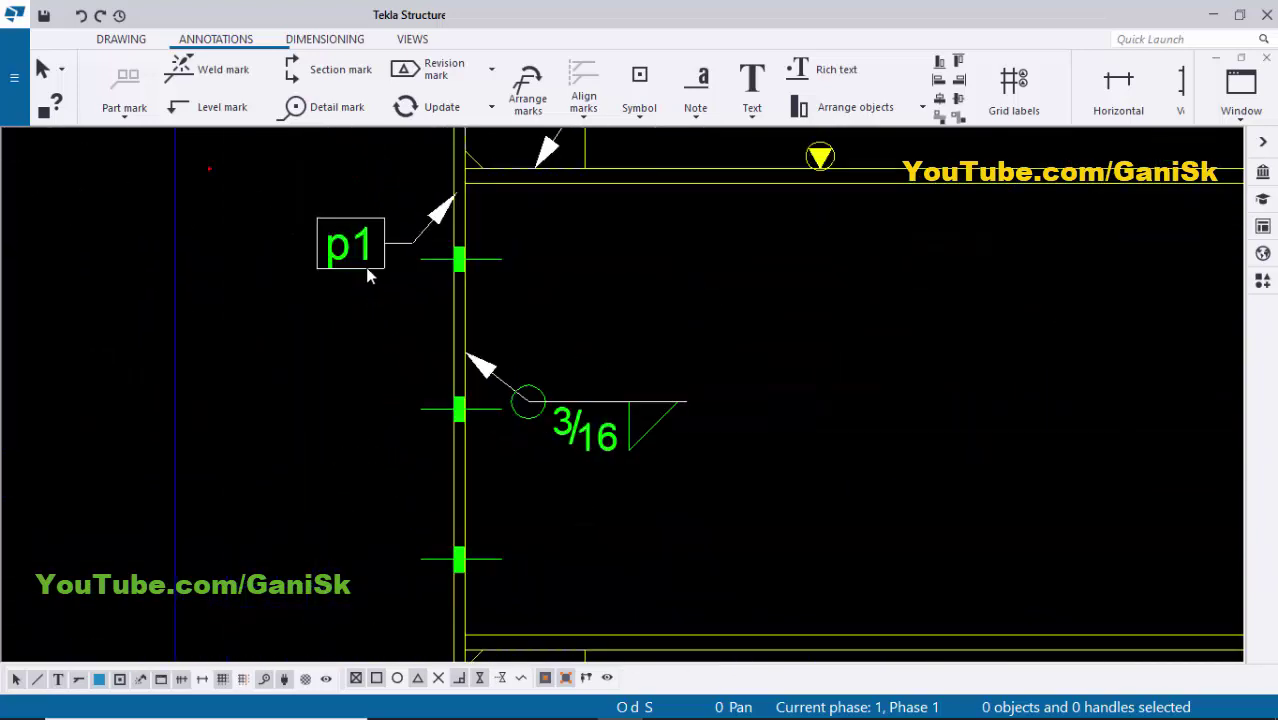
{"action": "scroll", "coordinate": [608, 320], "scroll_direction": "down", "scroll_amount": 4}
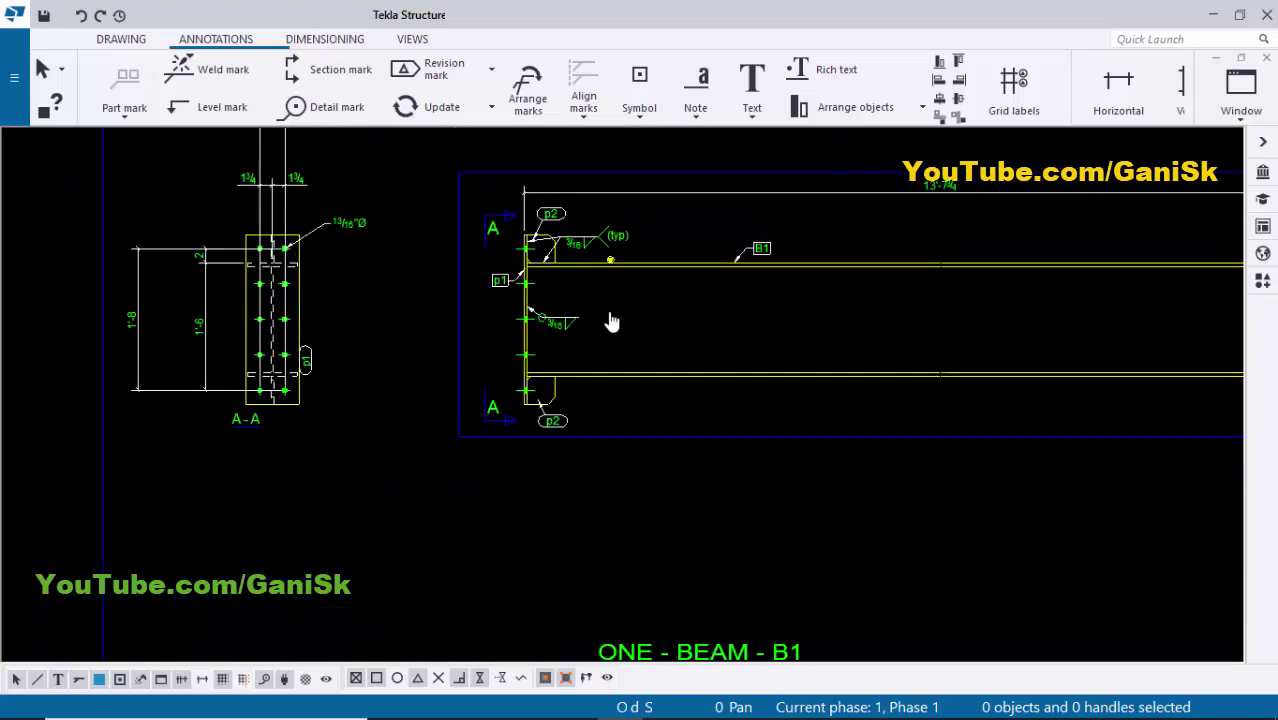
{"action": "scroll", "coordinate": [912, 253], "scroll_direction": "up", "scroll_amount": 5}
{"action": "scroll", "coordinate": [880, 300], "scroll_direction": "down", "scroll_amount": 3}
{"action": "middle_click_drag", "start_coordinate": [610, 360], "coordinate": [1085, 386]}
{"action": "scroll", "coordinate": [511, 282], "scroll_direction": "up", "scroll_amount": 2}
{"action": "scroll", "coordinate": [522, 290], "scroll_direction": "down", "scroll_amount": 3}
{"action": "scroll", "coordinate": [870, 340], "scroll_direction": "down", "scroll_amount": 2}
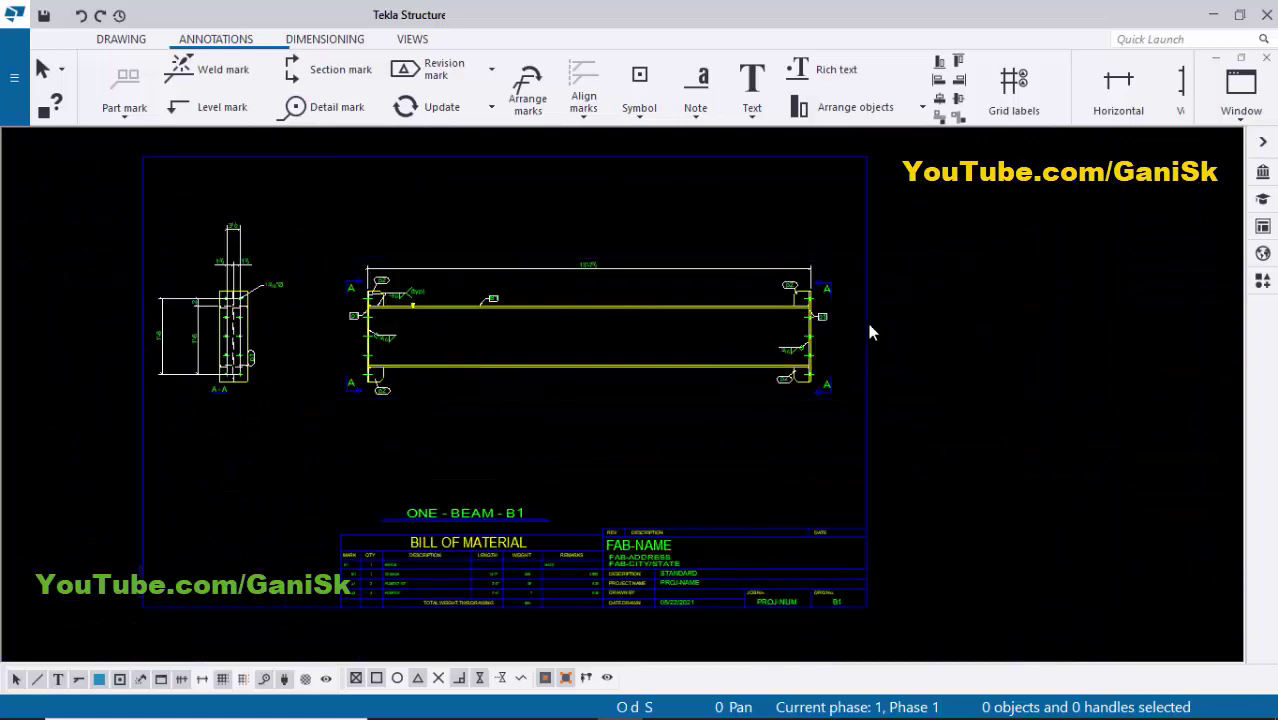
{"action": "scroll", "coordinate": [790, 305], "scroll_direction": "up", "scroll_amount": 5}
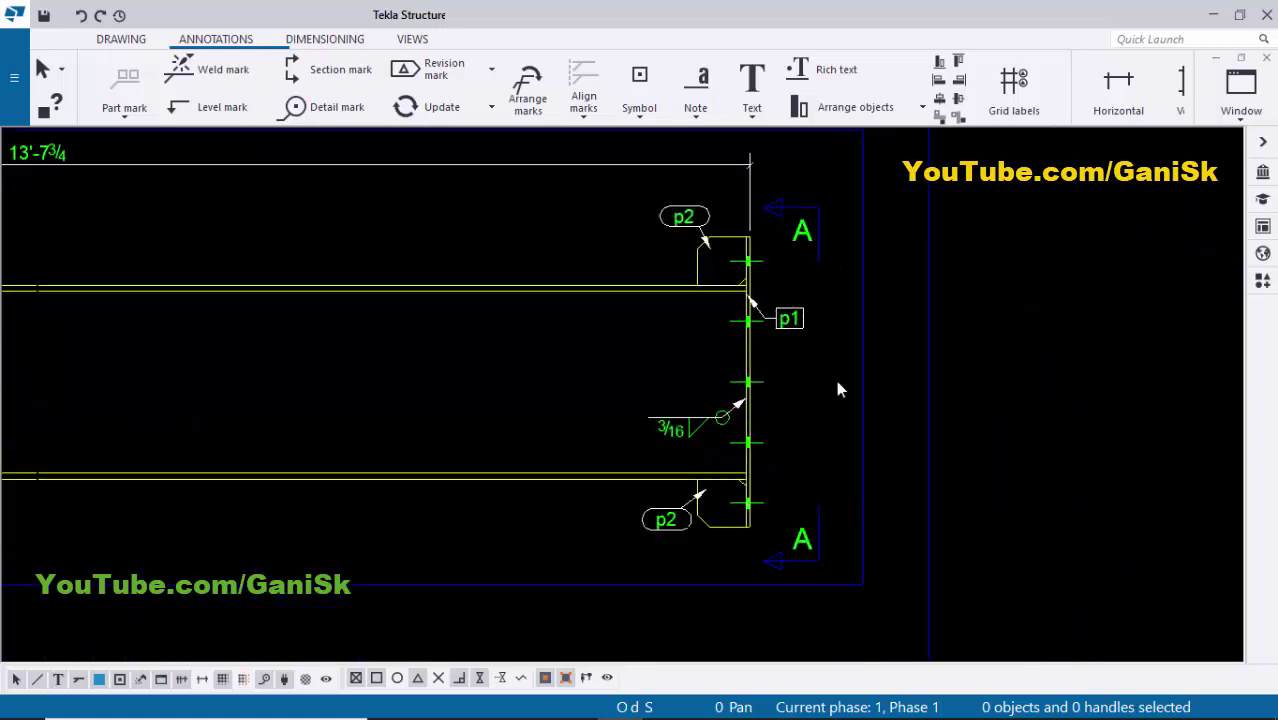
- Delete the 3 1/2 and both 1 3/4 horizontal hole dimensions above section A-A
{"action": "scroll", "coordinate": [815, 468], "scroll_direction": "down", "scroll_amount": 4}
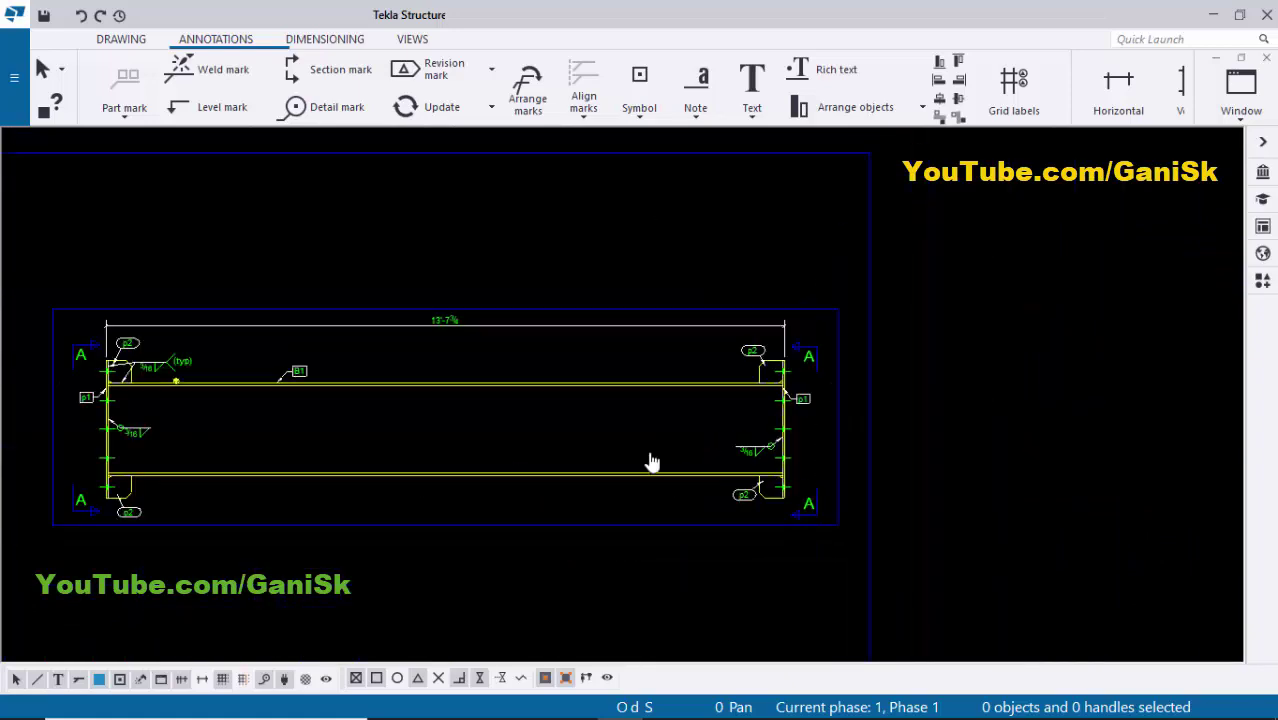
{"action": "middle_click_drag", "start_coordinate": [203, 470], "coordinate": [534, 439]}
{"action": "scroll", "coordinate": [398, 330], "scroll_direction": "up", "scroll_amount": 2}
{"action": "scroll", "coordinate": [215, 435], "scroll_direction": "down", "scroll_amount": 2}
{"action": "mouse_move", "coordinate": [230, 485]}
{"action": "middle_mouse_down"}
{"action": "mouse_move", "coordinate": [515, 458]}
{"action": "mouse_move", "coordinate": [500, 488]}
{"action": "middle_mouse_up"}
{"action": "scroll", "coordinate": [516, 460], "scroll_direction": "up", "scroll_amount": 2}
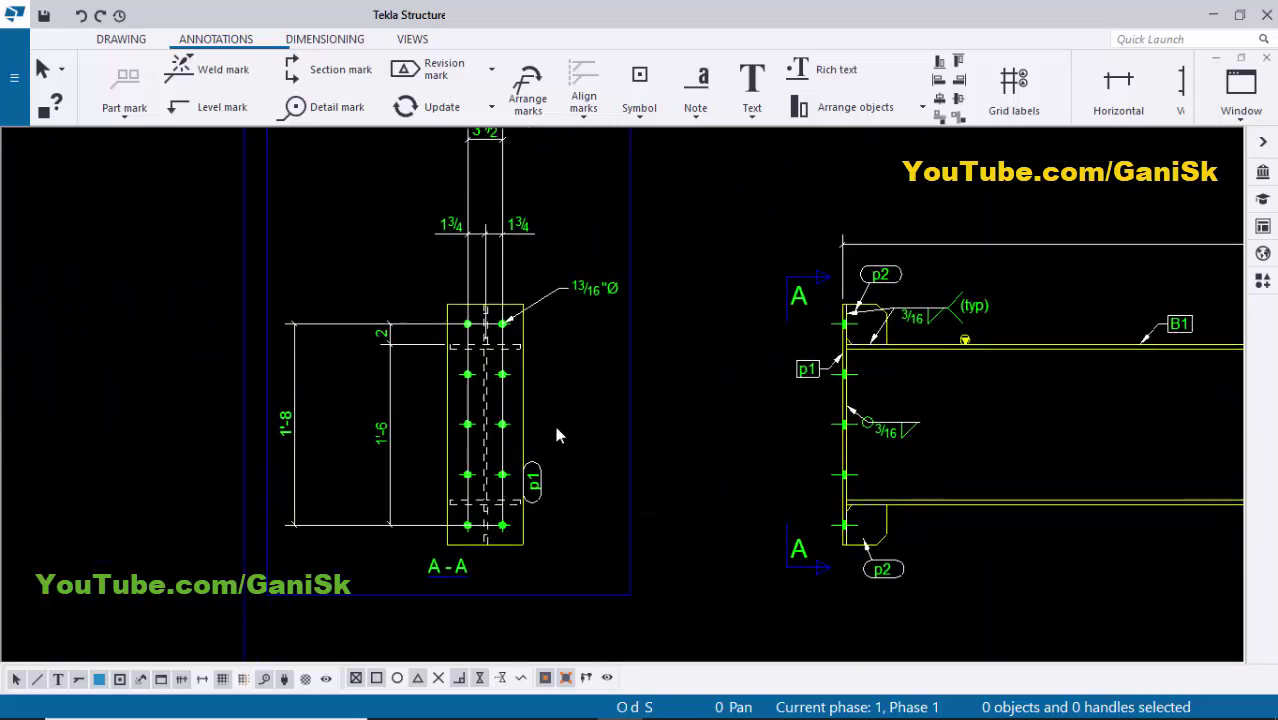
{"action": "middle_click_drag", "start_coordinate": [522, 243], "coordinate": [497, 338]}
{"action": "scroll", "coordinate": [497, 338], "scroll_direction": "down", "scroll_amount": 1}
{"action": "scroll", "coordinate": [499, 337], "scroll_direction": "up", "scroll_amount": 3}
{"action": "key", "text": "Delete"}
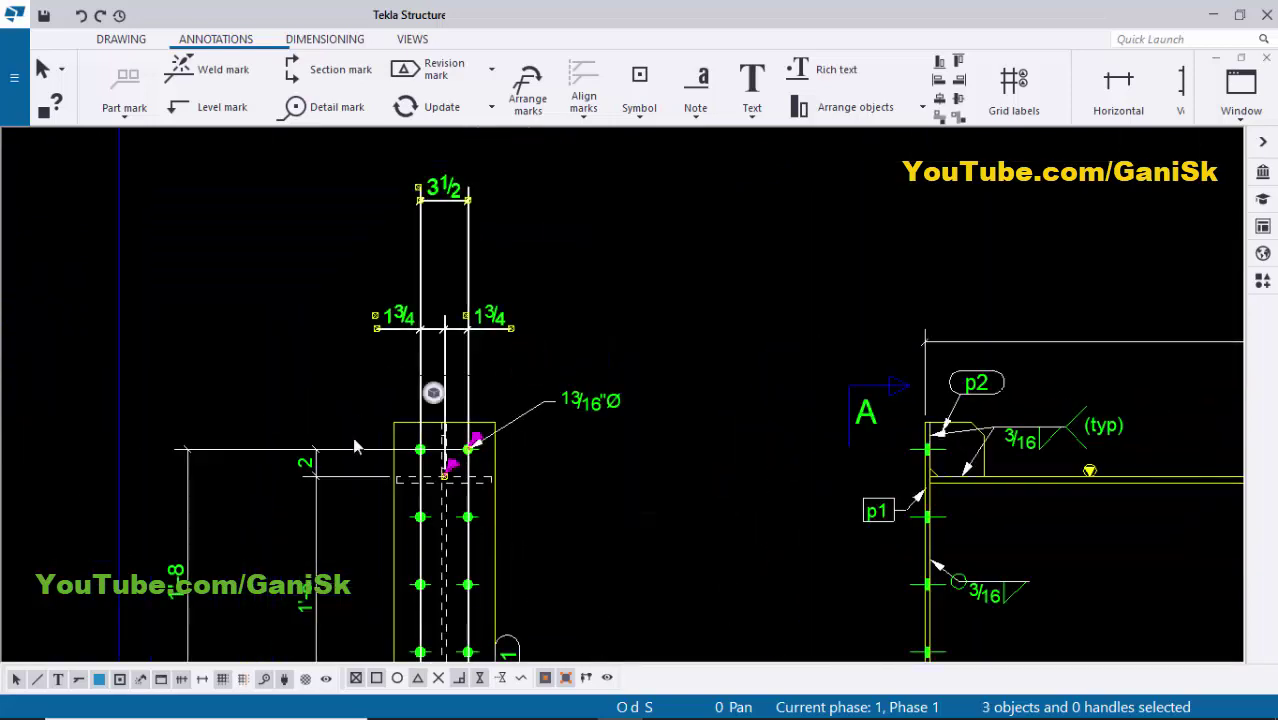
- Delete the vertical dimensions on the left of section A-A and the p1 mark beside the plate
{"action": "middle_click_drag", "start_coordinate": [285, 520], "coordinate": [366, 408]}
{"action": "scroll", "coordinate": [372, 432], "scroll_direction": "up", "scroll_amount": 1}
{"action": "key", "text": "Delete"}
{"action": "middle_click_drag", "start_coordinate": [282, 481], "coordinate": [375, 462]}
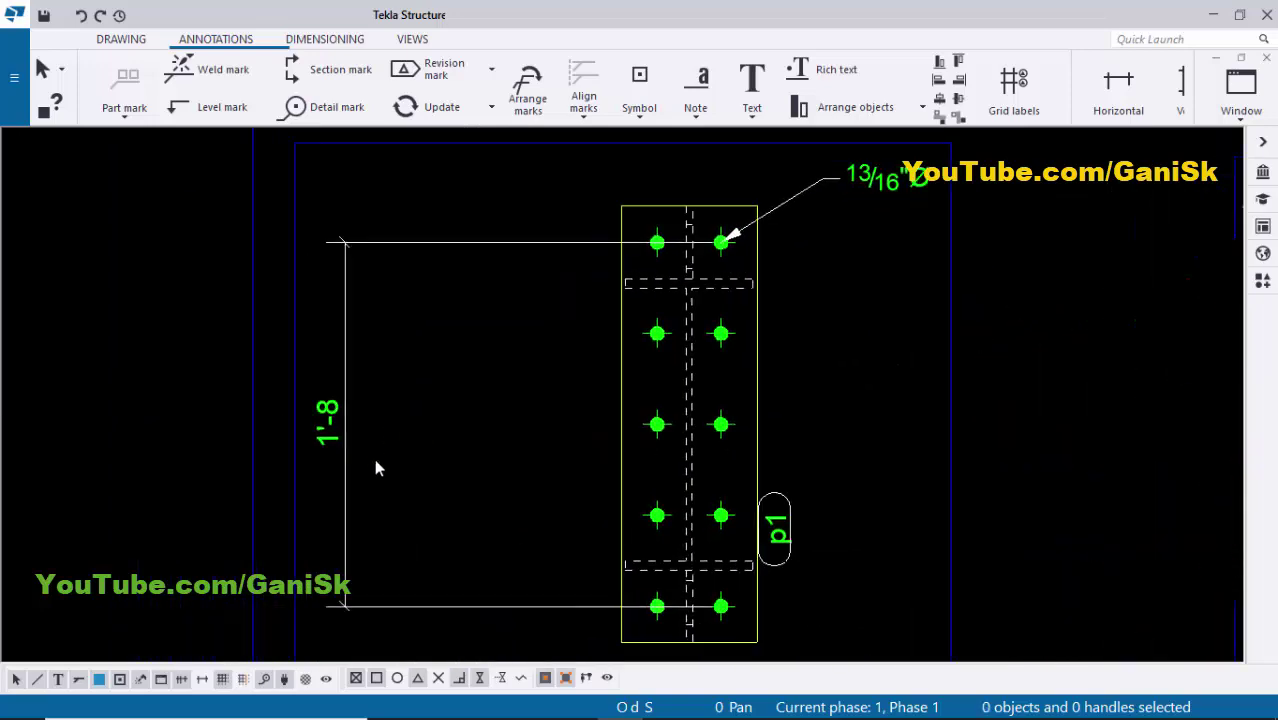
{"action": "scroll", "coordinate": [625, 396], "scroll_direction": "down", "scroll_amount": 1}
{"action": "scroll", "coordinate": [508, 485], "scroll_direction": "up", "scroll_amount": 3}
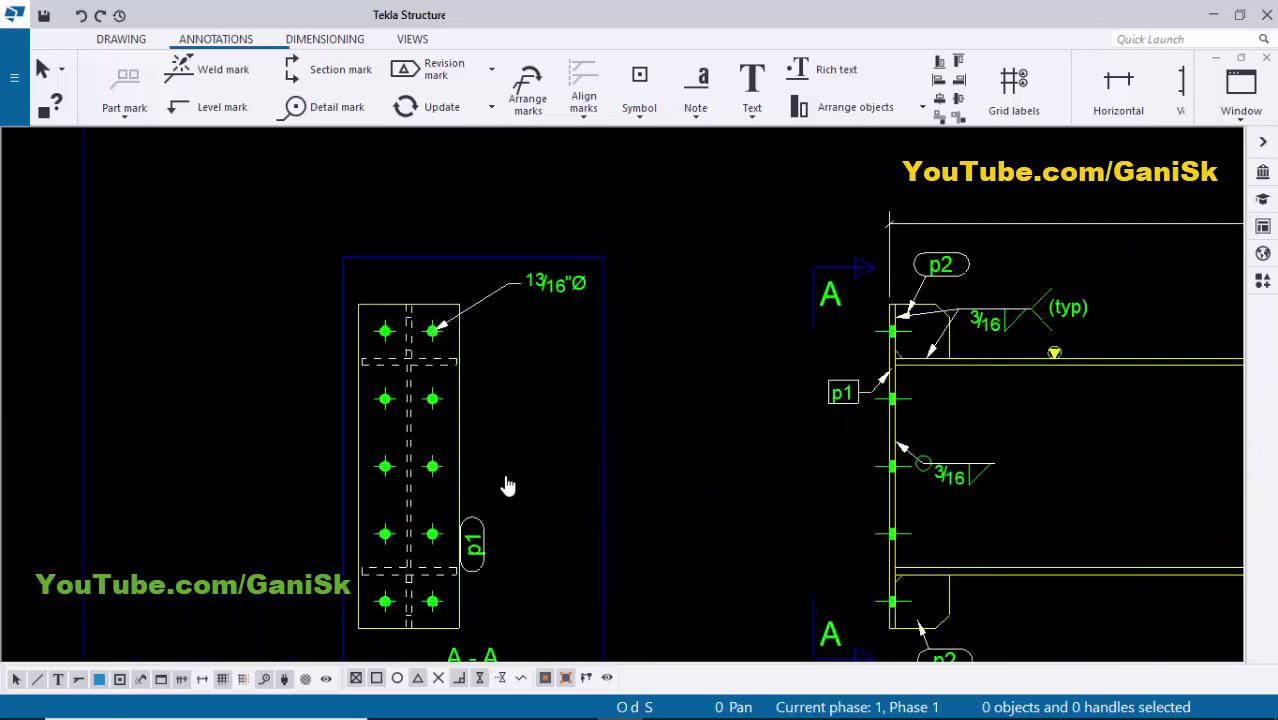
{"action": "key", "text": "Delete"}
{"action": "scroll", "coordinate": [533, 434], "scroll_direction": "down", "scroll_amount": 2}
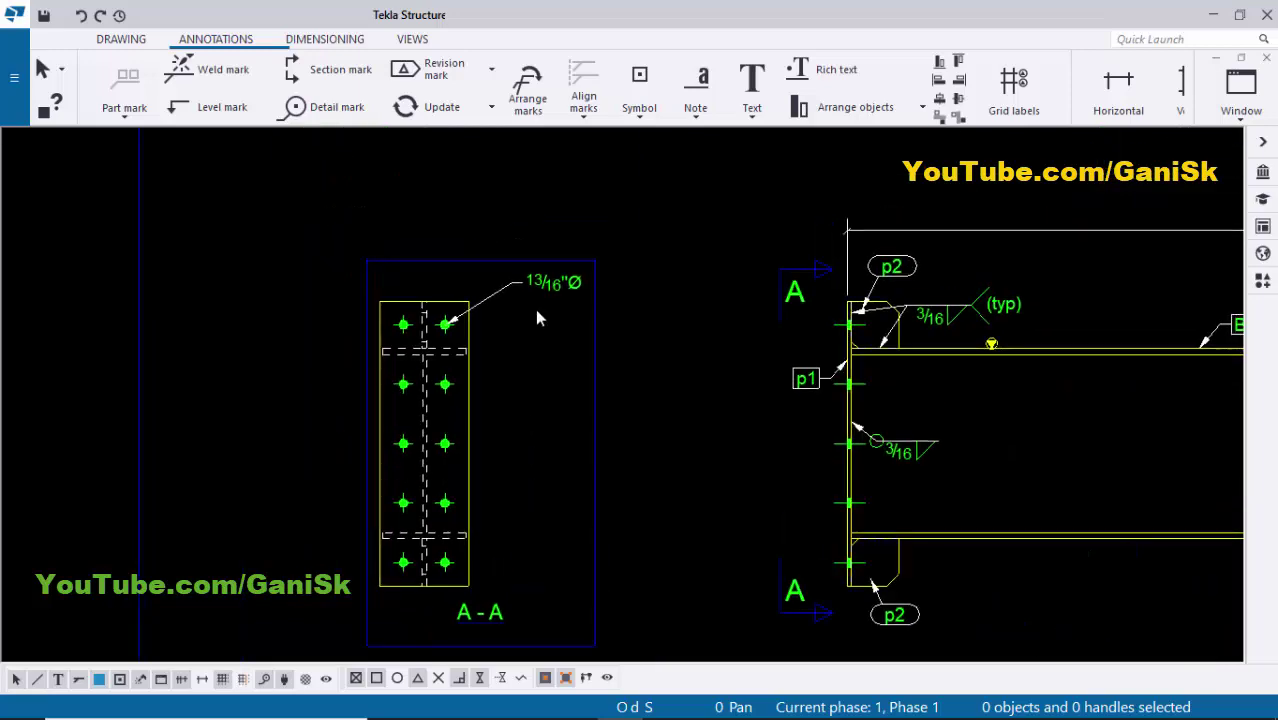
- Delete the 13/16"Ø hole mark from the upper right hole in section A-A
{"action": "scroll", "coordinate": [536, 313], "scroll_direction": "up", "scroll_amount": 2}
{"action": "left_click", "coordinate": [556, 277]}
{"action": "left_click_drag", "start_coordinate": [526, 333], "coordinate": [500, 370]}
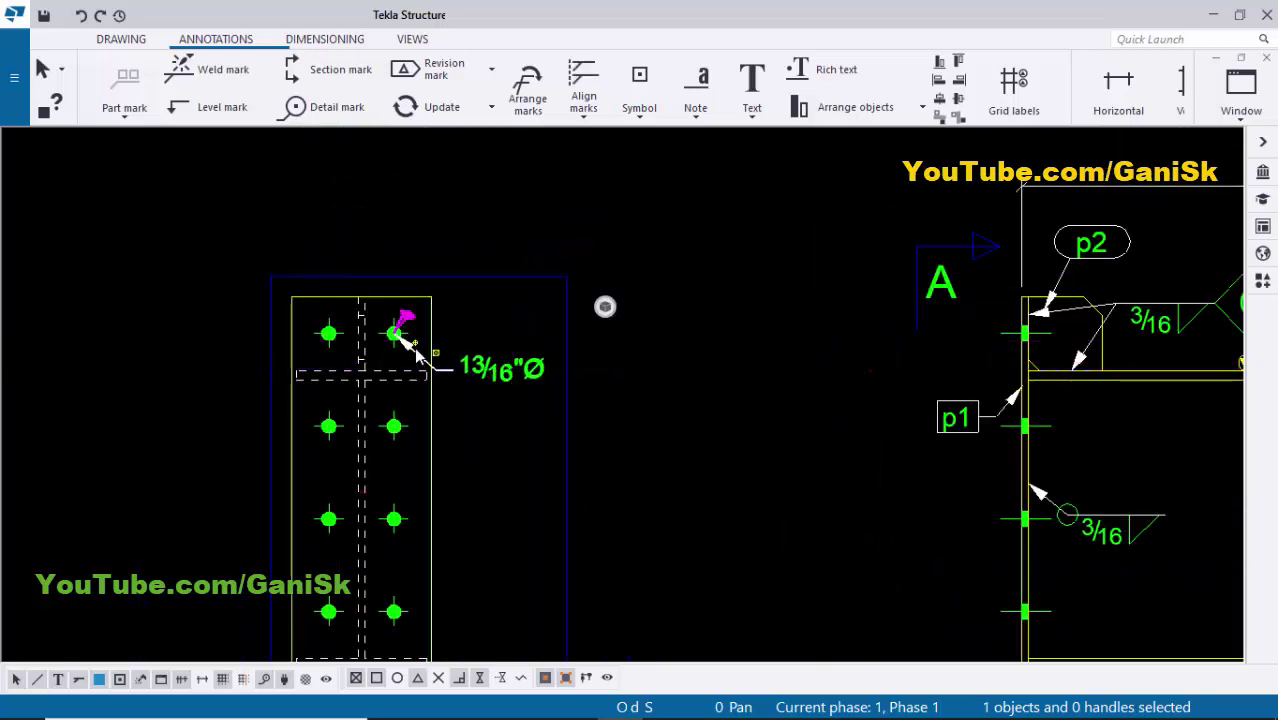
{"action": "scroll", "coordinate": [393, 333], "scroll_direction": "up", "scroll_amount": 3}
{"action": "scroll", "coordinate": [671, 458], "scroll_direction": "down", "scroll_amount": 1}
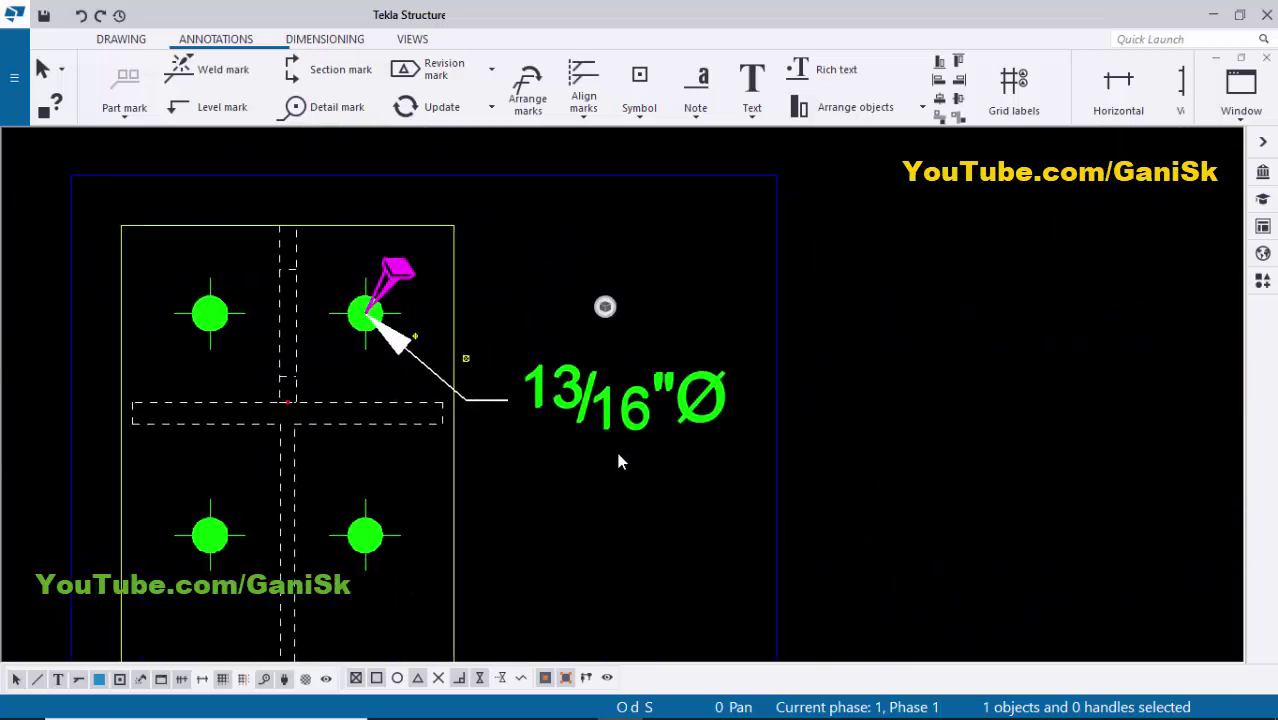
{"action": "key", "text": "Delete"}
{"action": "scroll", "coordinate": [619, 456], "scroll_direction": "down", "scroll_amount": 5}
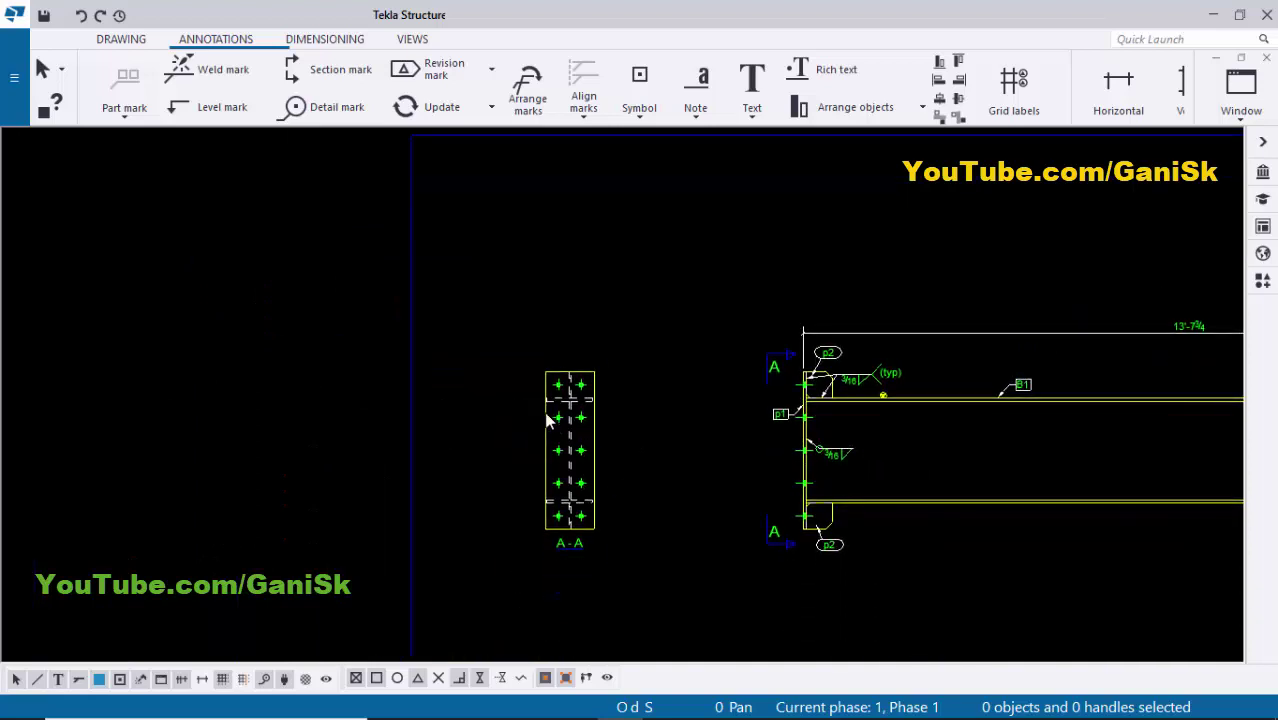
- Add a part mark to the end plate in section A-A and place the p1 mark outside the plate's left edge
{"action": "scroll", "coordinate": [552, 397], "scroll_direction": "up", "scroll_amount": 6}
{"action": "scroll", "coordinate": [626, 375], "scroll_direction": "down", "scroll_amount": 1}
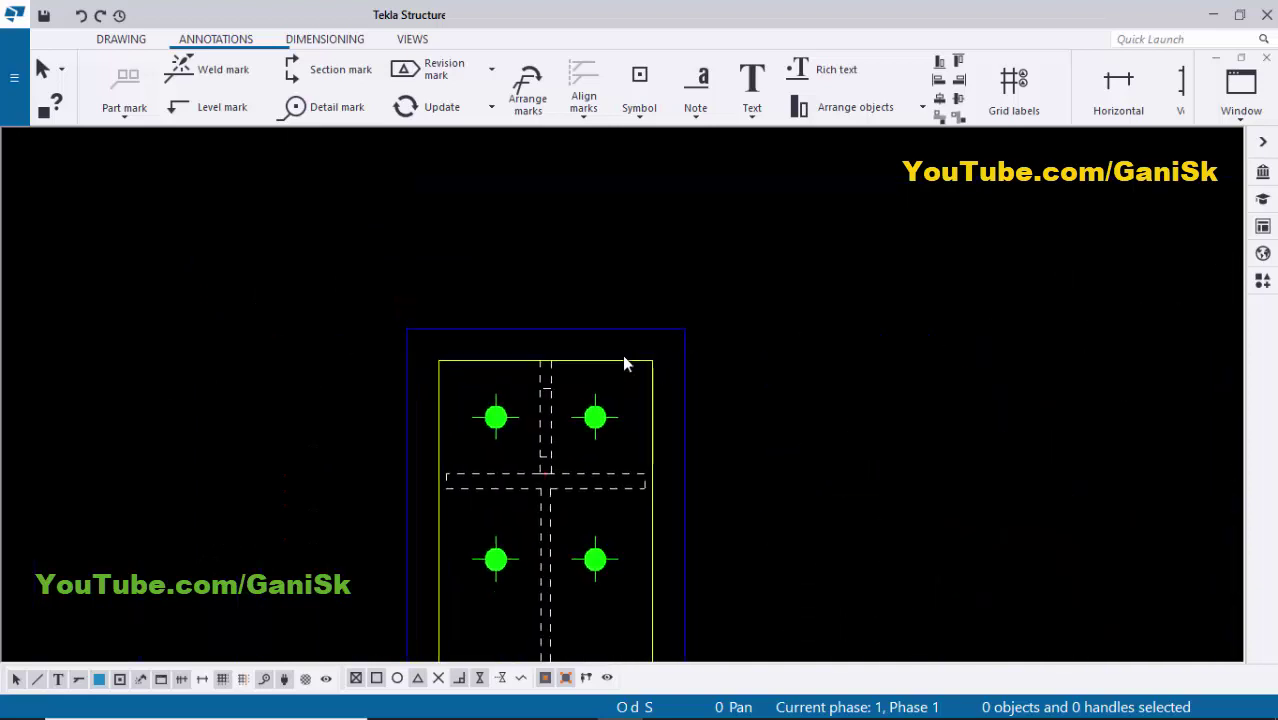
{"action": "scroll", "coordinate": [617, 372], "scroll_direction": "up", "scroll_amount": 1}
{"action": "right_click", "coordinate": [615, 364]}
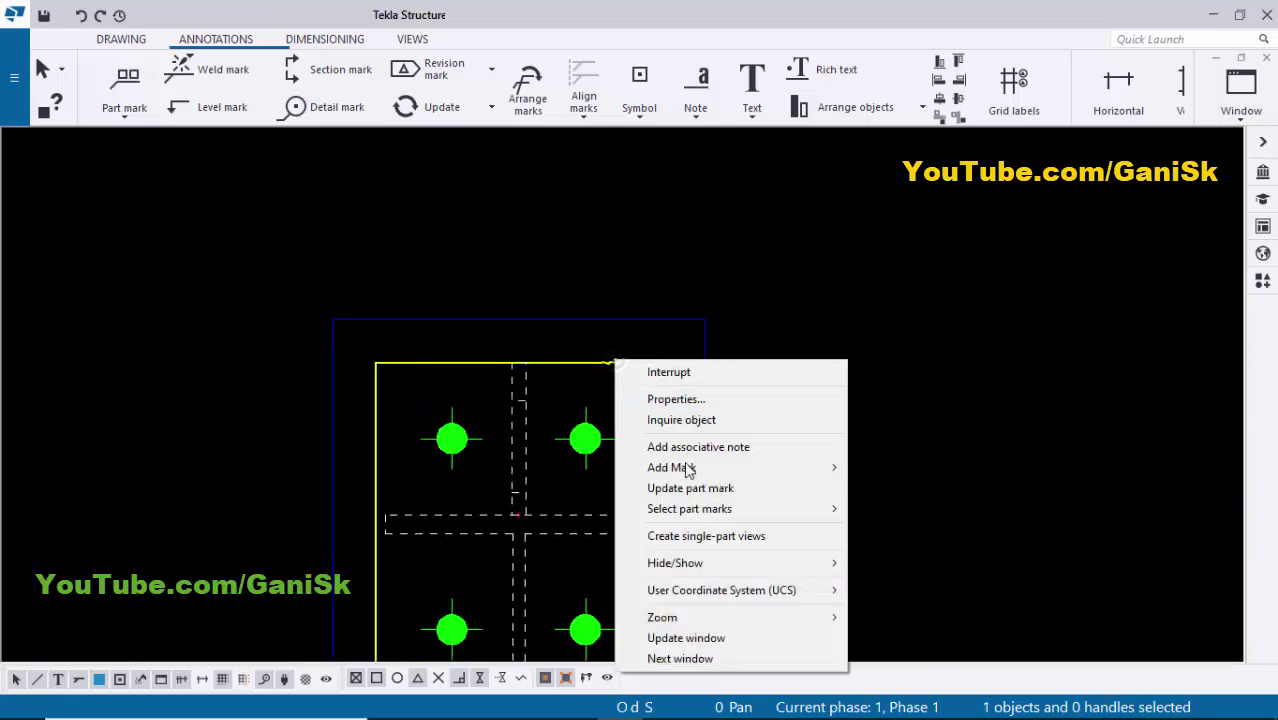
{"action": "mouse_move", "coordinate": [645, 468]}
{"action": "left_click", "coordinate": [913, 490]}
{"action": "middle_click_drag", "start_coordinate": [371, 593], "coordinate": [583, 513]}
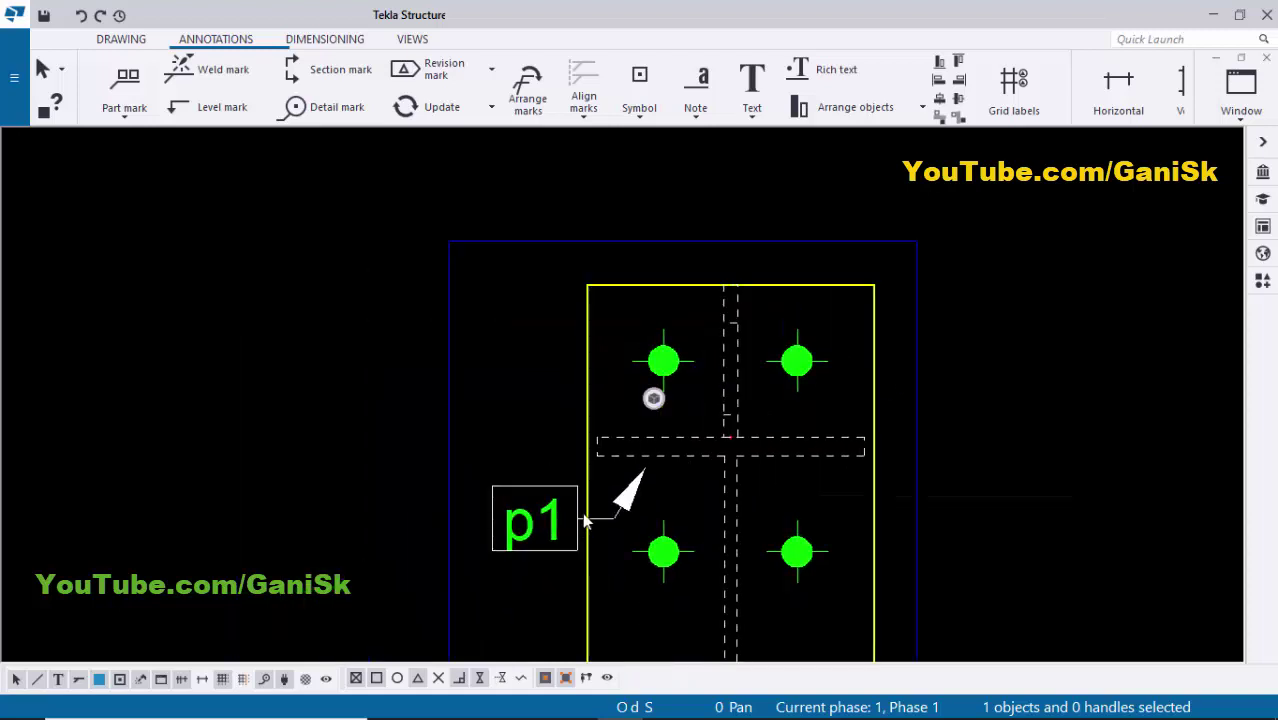
{"action": "scroll", "coordinate": [583, 512], "scroll_direction": "up", "scroll_amount": 2}
{"action": "left_click", "coordinate": [548, 521]}
{"action": "left_click_drag", "start_coordinate": [542, 518], "coordinate": [462, 521]}
{"action": "scroll", "coordinate": [590, 334], "scroll_direction": "down", "scroll_amount": 2}
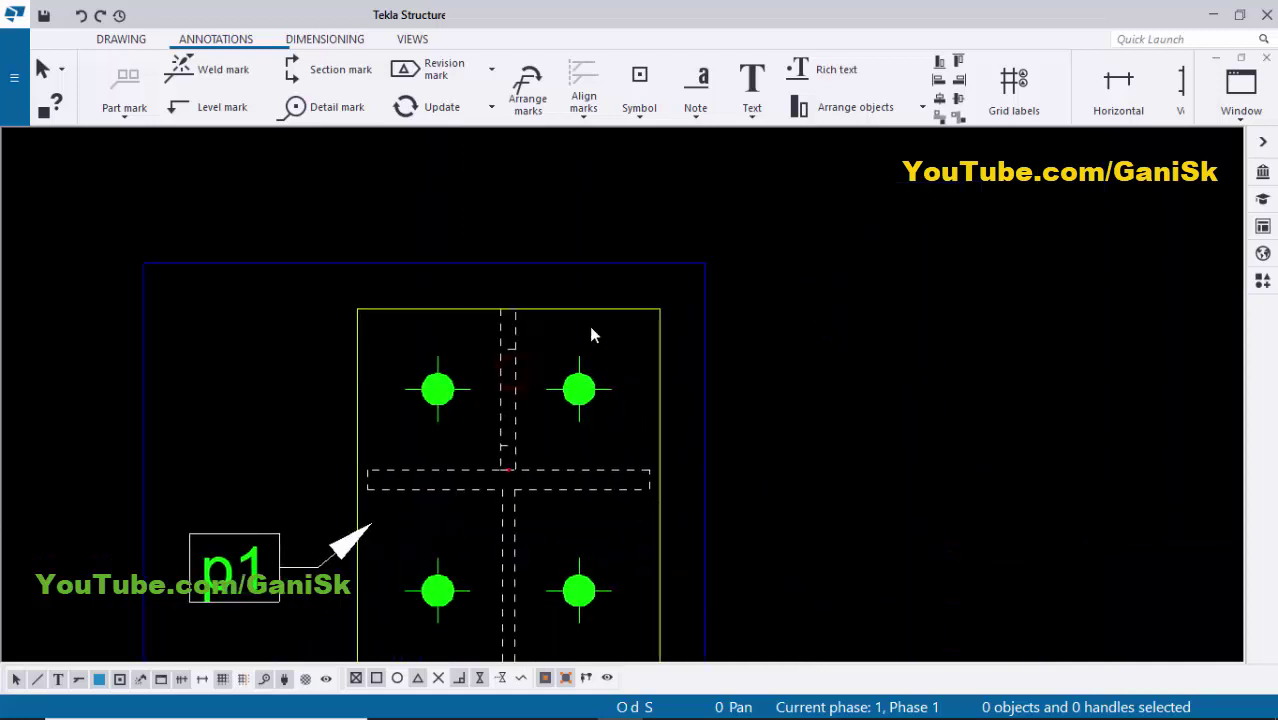
- Add a part mark to the upper stiffener in section A-A and place the p2 mark above the end plate
{"action": "scroll", "coordinate": [477, 344], "scroll_direction": "up", "scroll_amount": 4}
{"action": "right_click", "coordinate": [472, 324]}
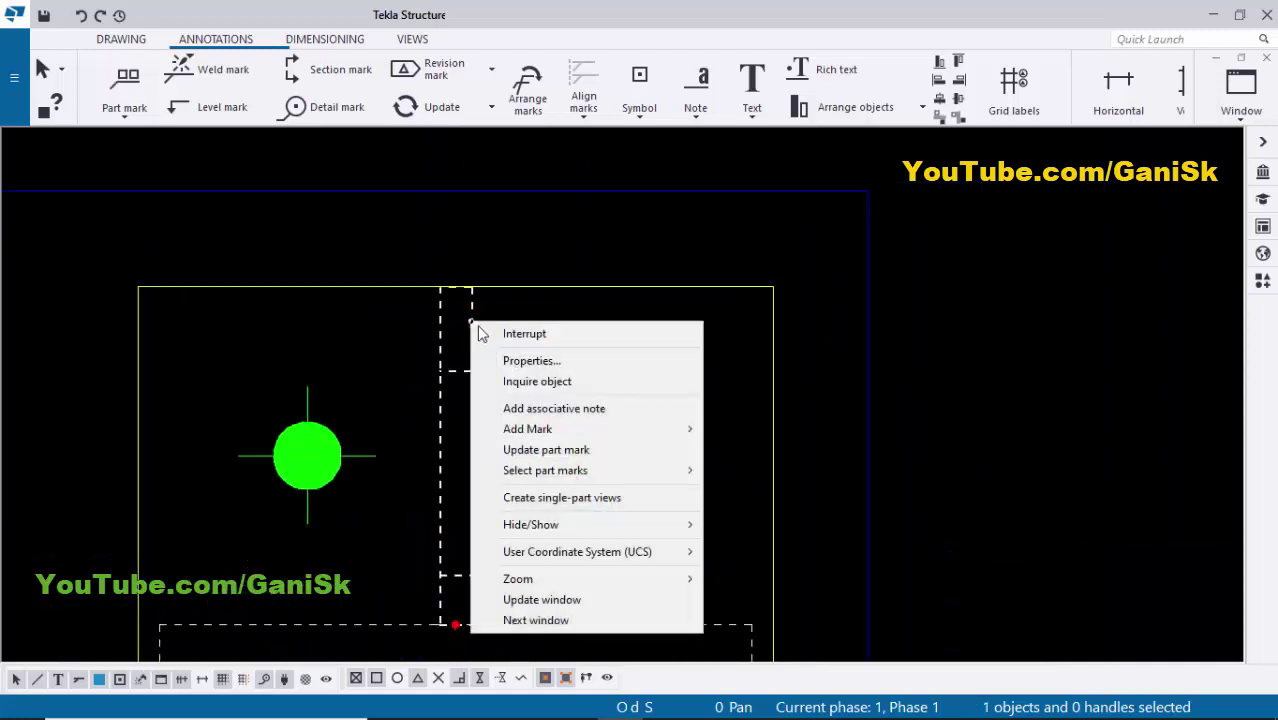
{"action": "mouse_move", "coordinate": [593, 429]}
{"action": "left_click", "coordinate": [810, 449]}
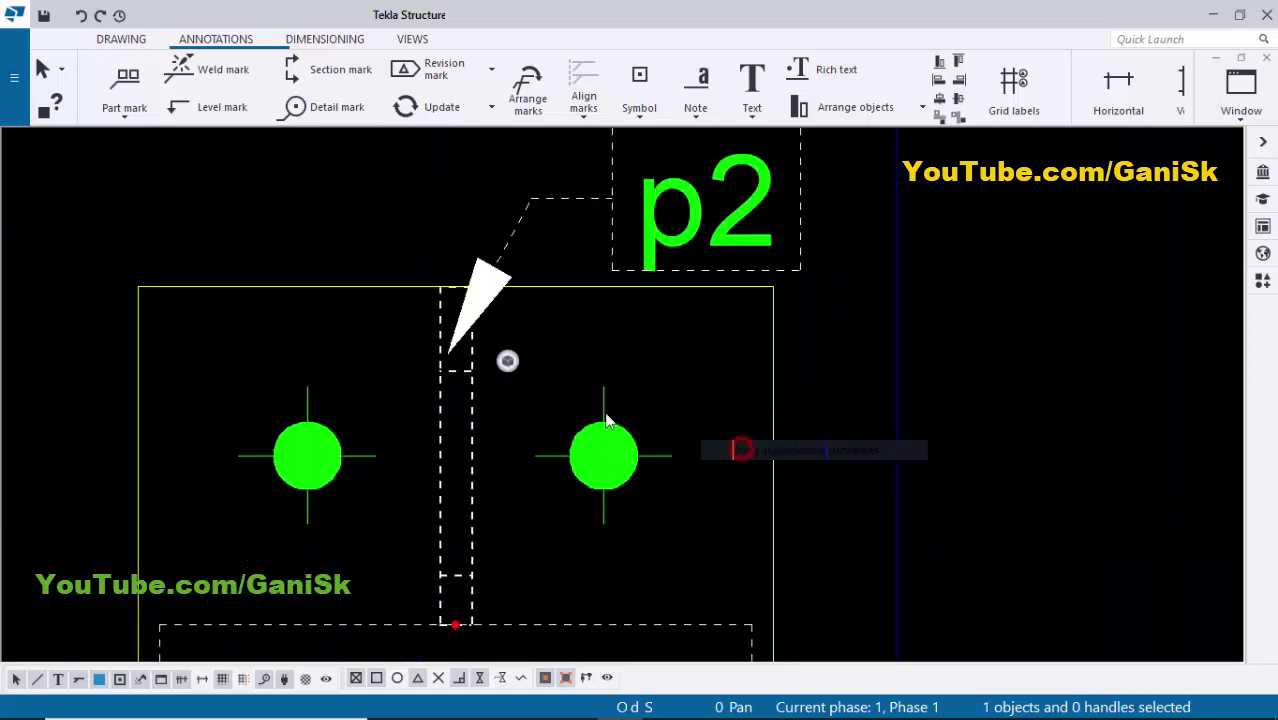
{"action": "scroll", "coordinate": [659, 352], "scroll_direction": "down", "scroll_amount": 1}
{"action": "scroll", "coordinate": [657, 343], "scroll_direction": "up", "scroll_amount": 1}
{"action": "left_click_drag", "start_coordinate": [655, 329], "coordinate": [662, 277]}
{"action": "left_click", "coordinate": [1021, 335]}
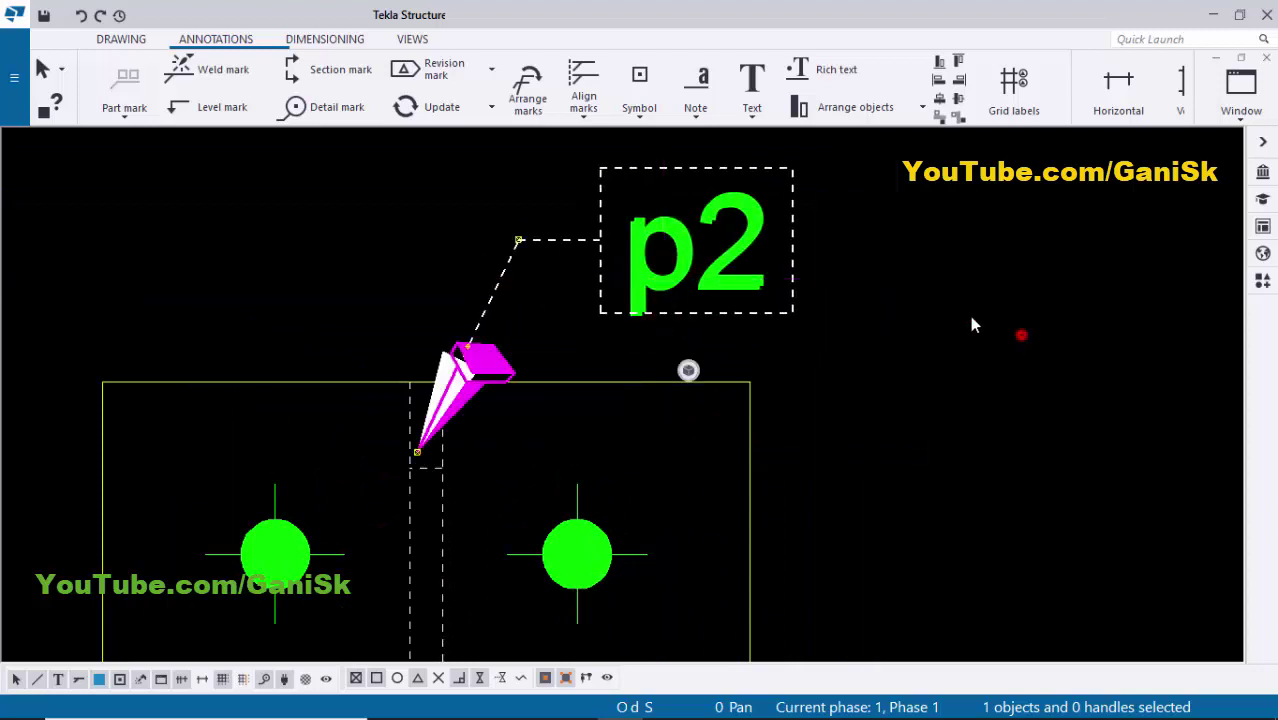
- Add a part mark to the lower stiffener in section A-A and place the p2 mark below the end plate
{"action": "scroll", "coordinate": [872, 338], "scroll_direction": "down", "scroll_amount": 8}
{"action": "scroll", "coordinate": [875, 456], "scroll_direction": "down", "scroll_amount": 3}
{"action": "scroll", "coordinate": [699, 345], "scroll_direction": "up", "scroll_amount": 6}
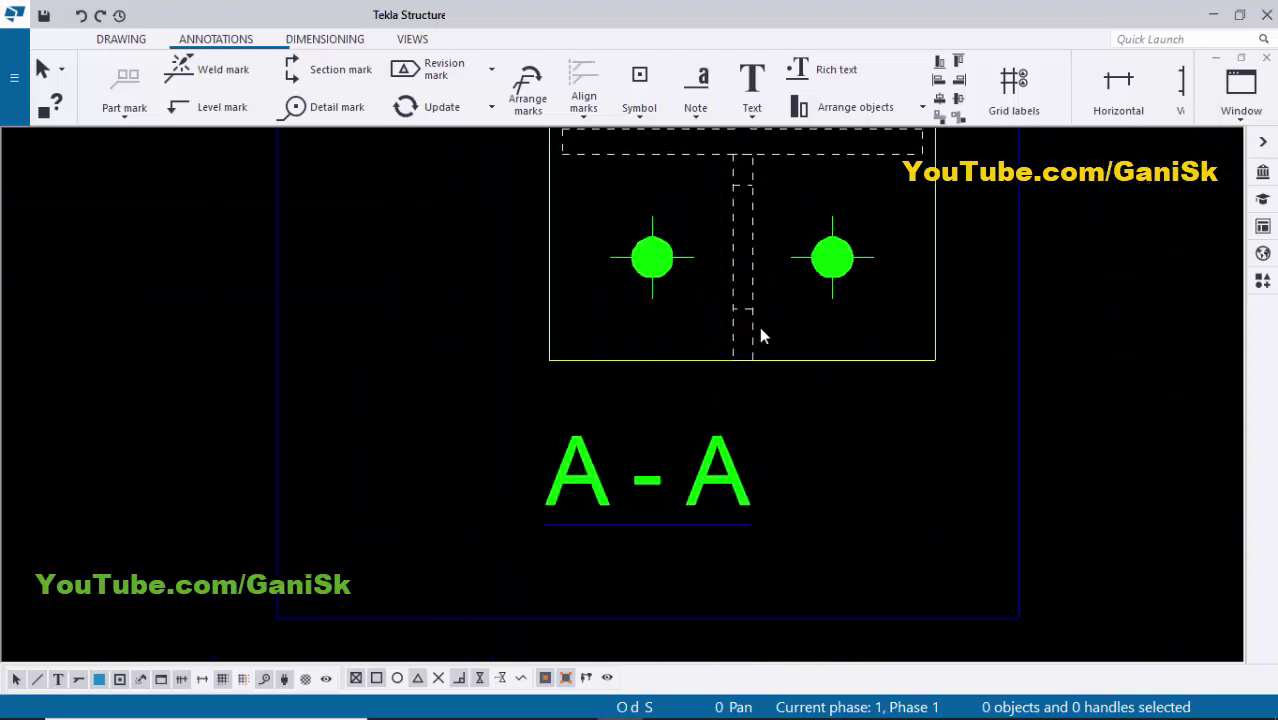
{"action": "right_click", "coordinate": [753, 307]}
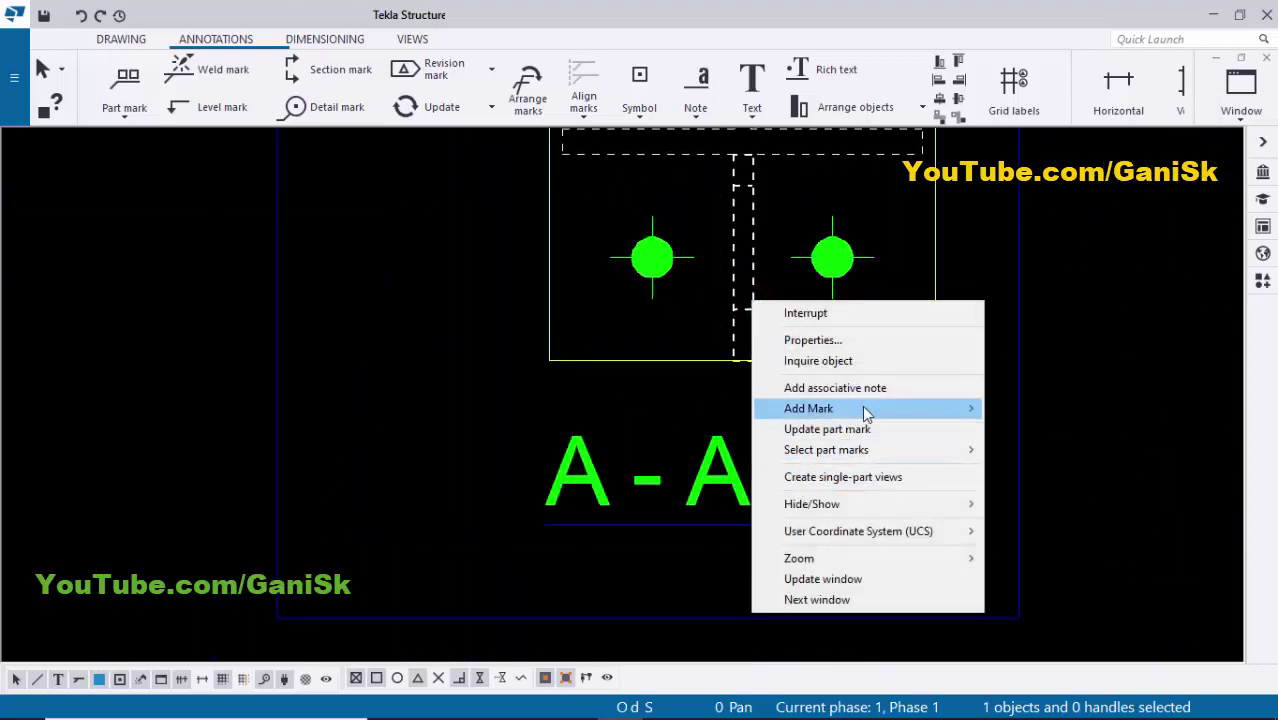
{"action": "left_click", "coordinate": [866, 408]}
{"action": "left_click", "coordinate": [1013, 432]}
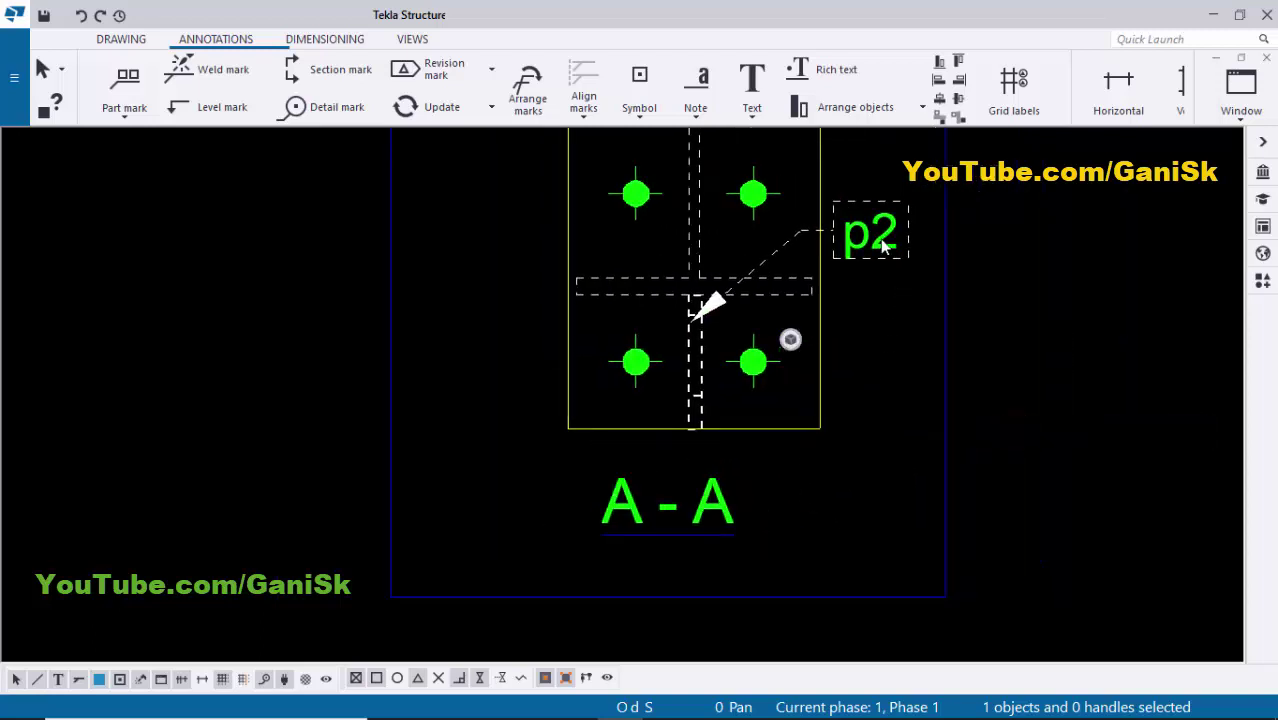
{"action": "left_click_drag", "start_coordinate": [875, 262], "coordinate": [833, 466]}
{"action": "scroll", "coordinate": [735, 470], "scroll_direction": "up", "scroll_amount": 6}
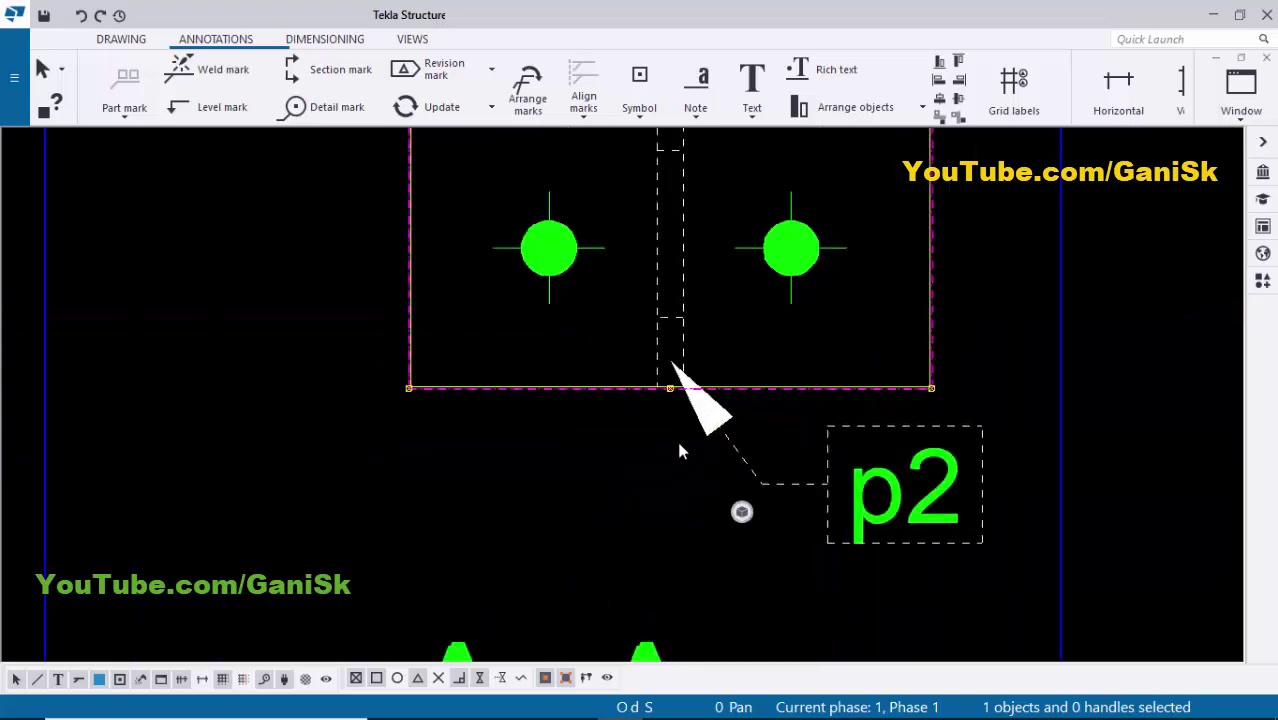
{"action": "left_click", "coordinate": [628, 456]}
- Add a part mark to the beam profile shown dashed in section A-A
{"action": "scroll", "coordinate": [652, 450], "scroll_direction": "down", "scroll_amount": 10}
{"action": "scroll", "coordinate": [739, 374], "scroll_direction": "down", "scroll_amount": 2}
{"action": "scroll", "coordinate": [639, 329], "scroll_direction": "up", "scroll_amount": 5}
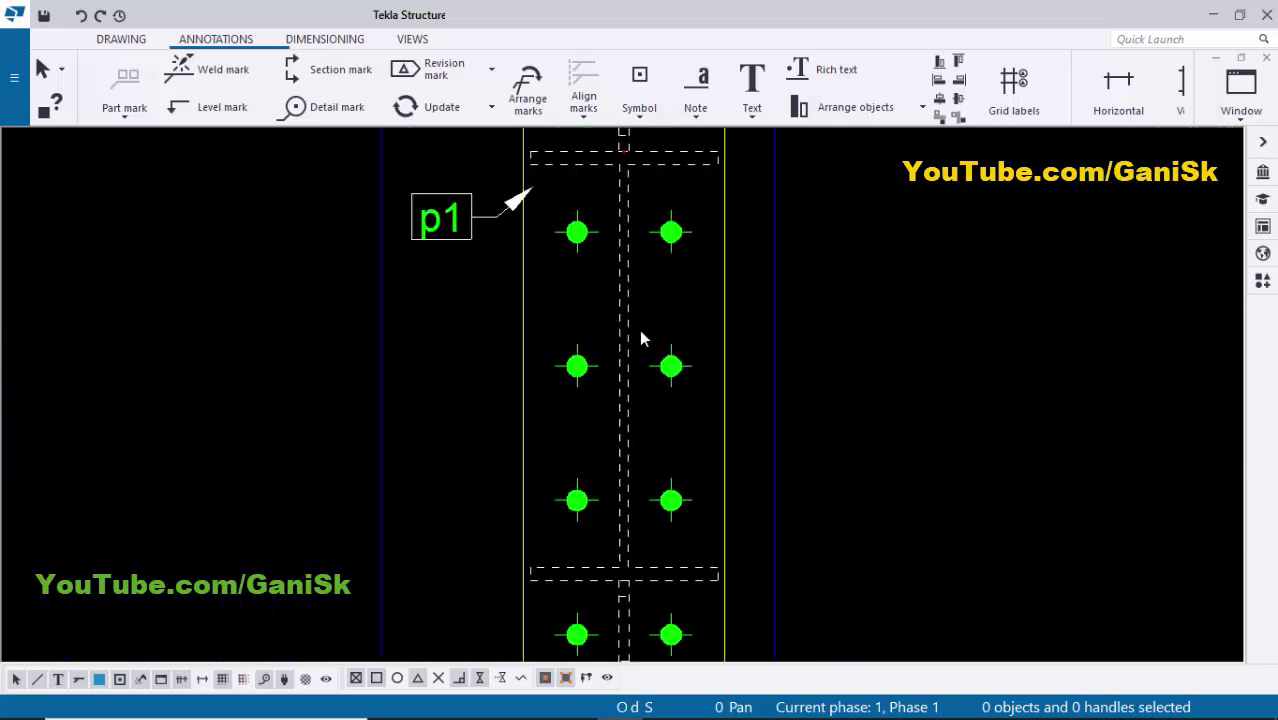
{"action": "right_click", "coordinate": [621, 297]}
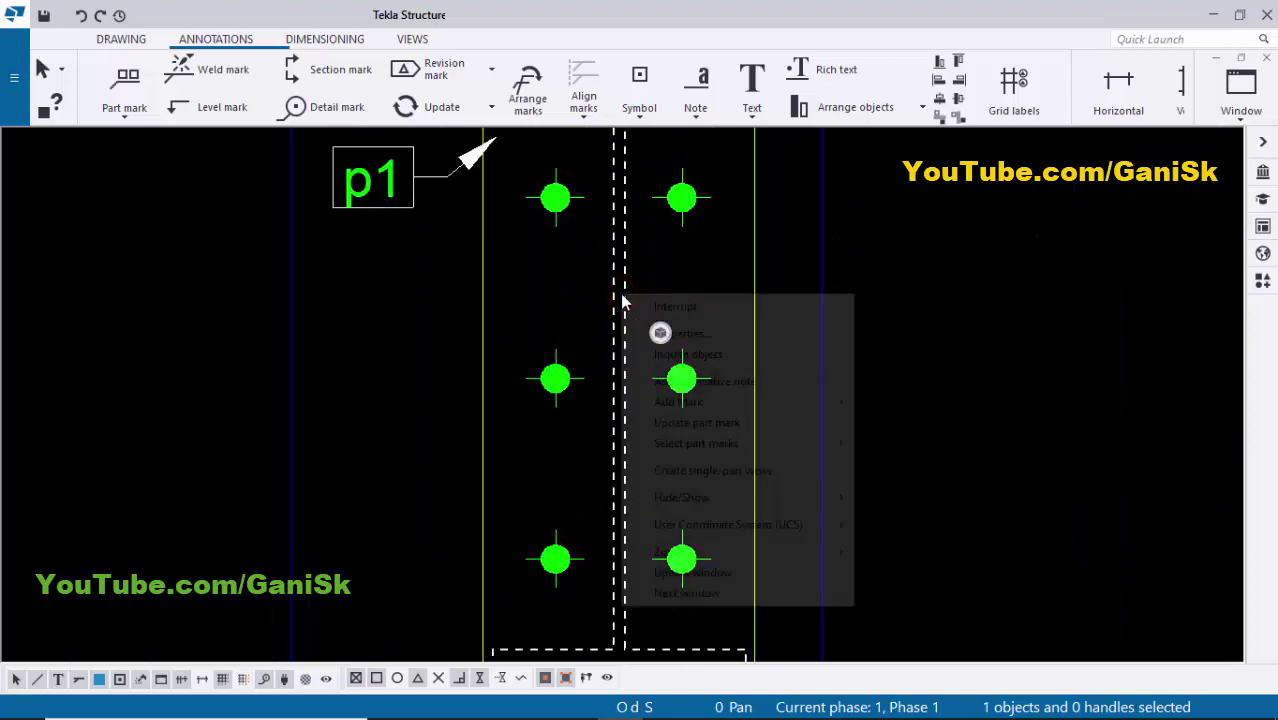
{"action": "left_click", "coordinate": [730, 400]}
{"action": "left_click", "coordinate": [921, 432]}
{"action": "scroll", "coordinate": [864, 414], "scroll_direction": "down", "scroll_amount": 3}
{"action": "middle_click_drag", "start_coordinate": [799, 391], "coordinate": [797, 468]}
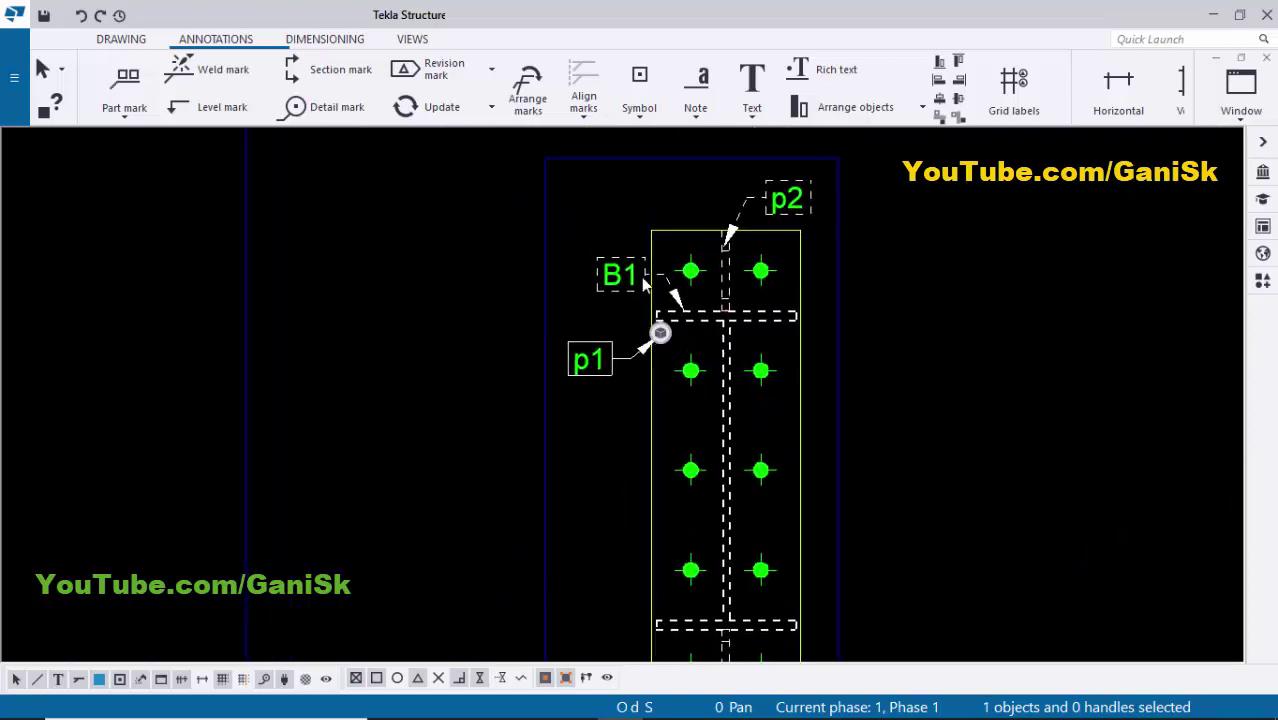
- Move the B1 mark below the p1 mark so its leader points to the beam web in section A-A
{"action": "scroll", "coordinate": [626, 276], "scroll_direction": "up", "scroll_amount": 2}
{"action": "left_click", "coordinate": [617, 282]}
{"action": "left_click_drag", "start_coordinate": [613, 282], "coordinate": [580, 281]}
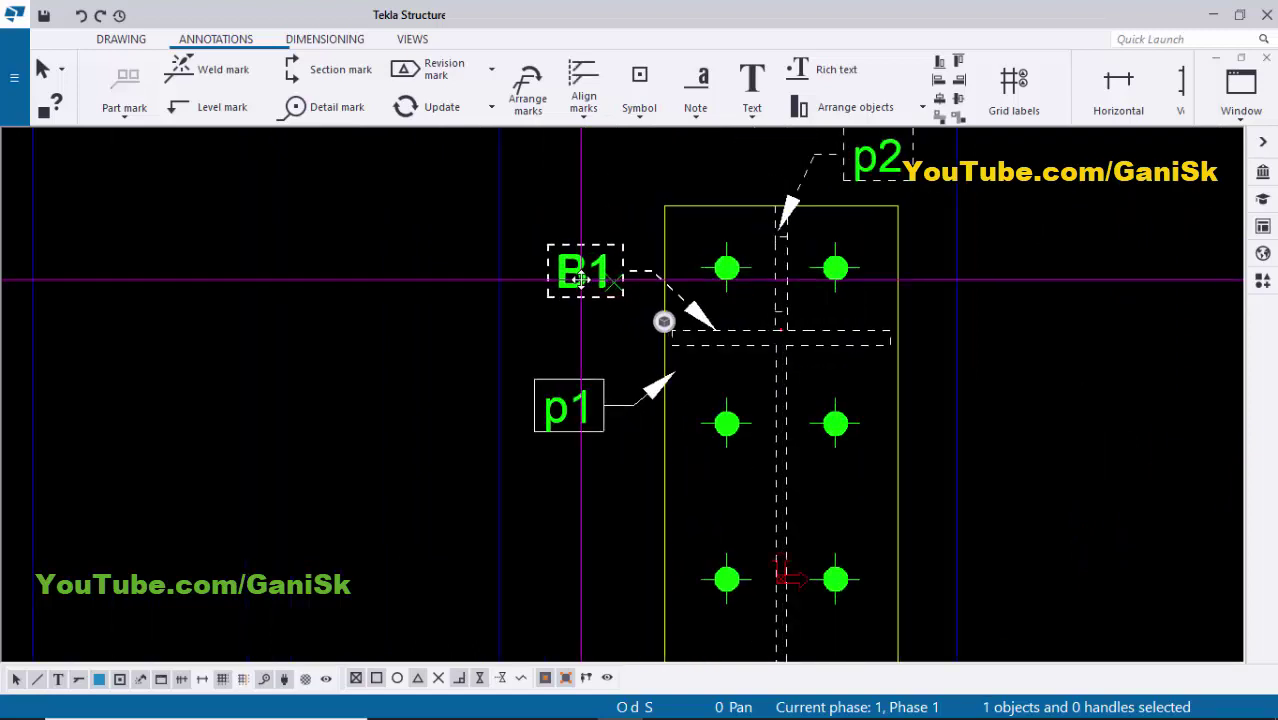
{"action": "scroll", "coordinate": [578, 262], "scroll_direction": "up", "scroll_amount": 2}
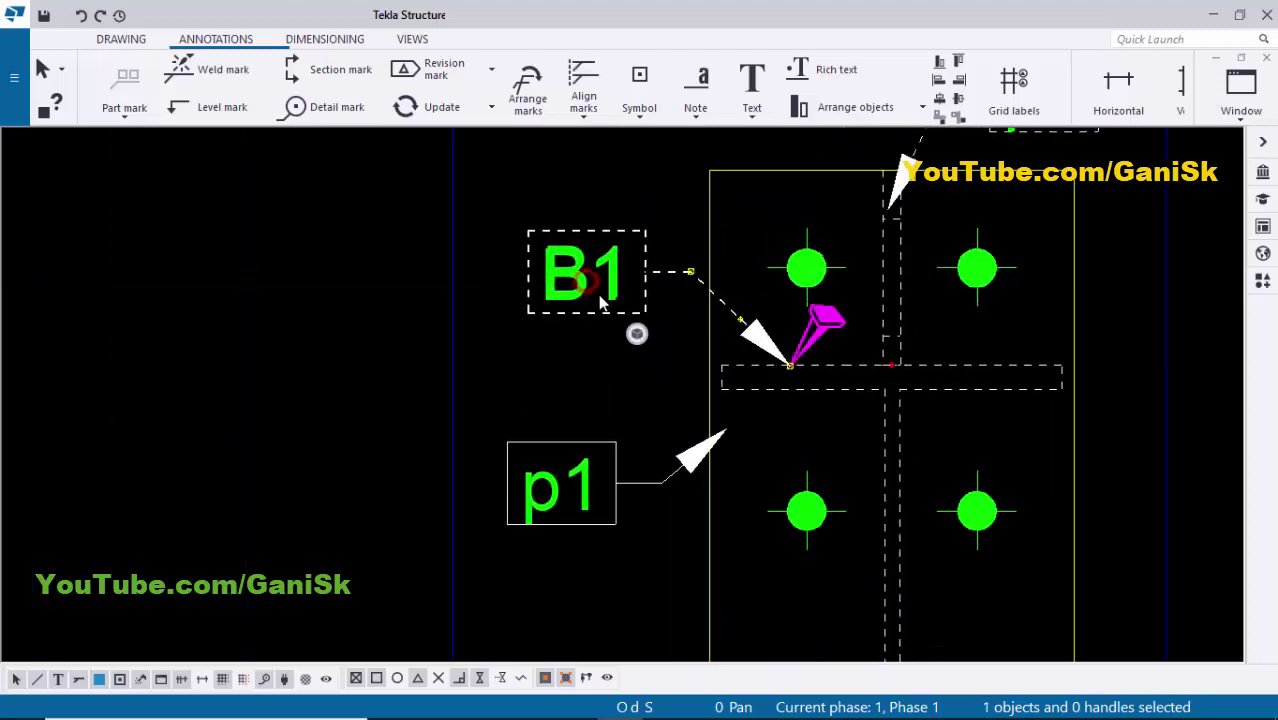
{"action": "scroll", "coordinate": [600, 302], "scroll_direction": "down", "scroll_amount": 2}
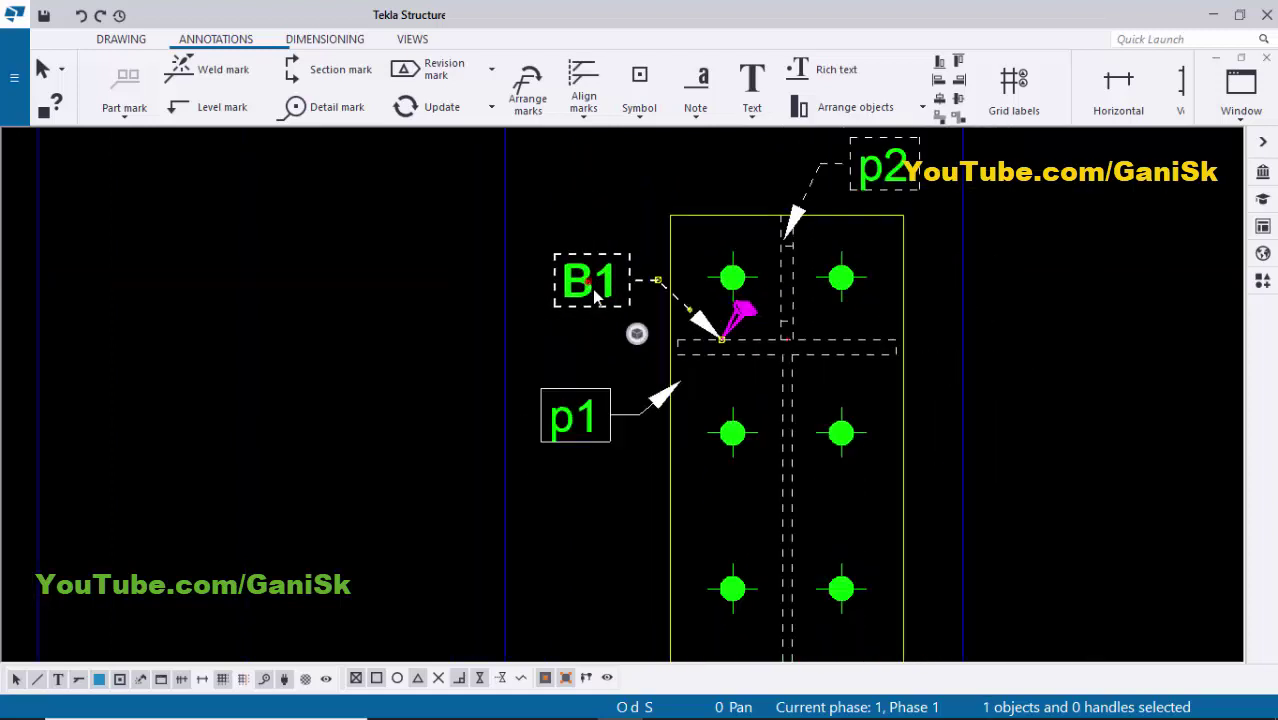
{"action": "left_click_drag", "start_coordinate": [596, 292], "coordinate": [604, 597]}
{"action": "scroll", "coordinate": [572, 280], "scroll_direction": "down", "scroll_amount": 3}
{"action": "scroll", "coordinate": [741, 485], "scroll_direction": "up", "scroll_amount": 3}
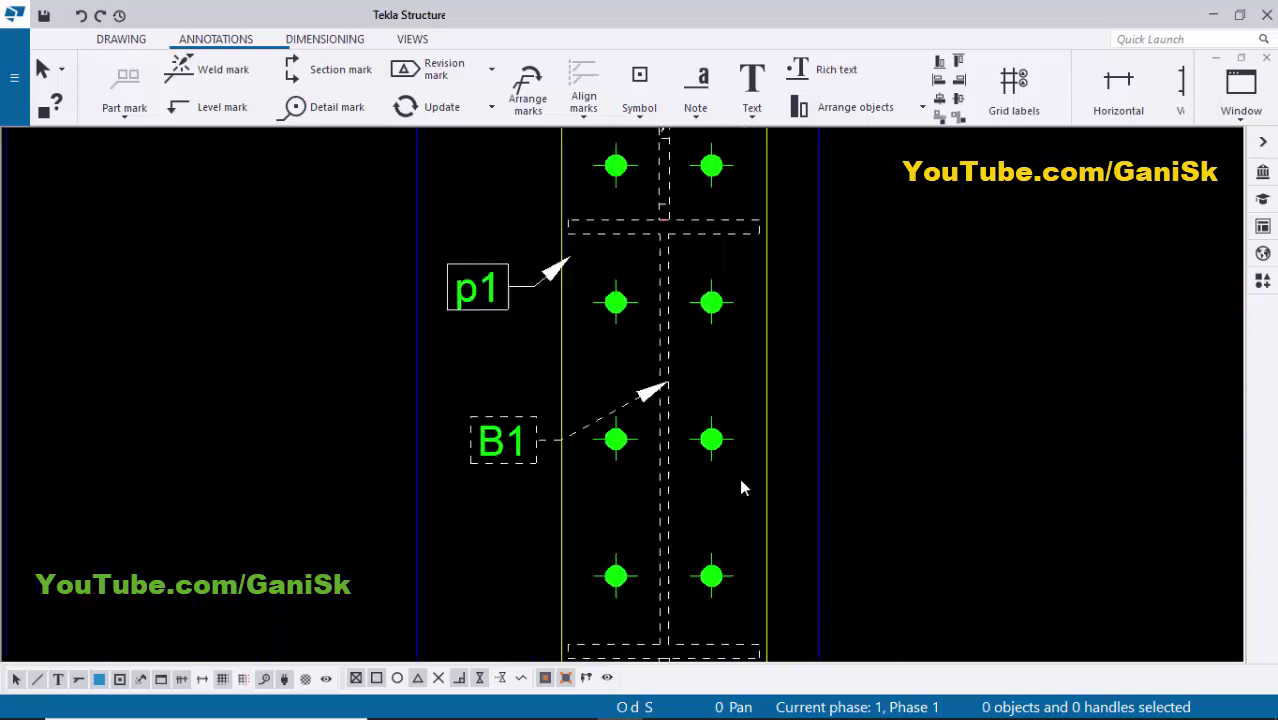
- Examine the p1, p2 and B1 part marks placed around section A-A
{"action": "scroll", "coordinate": [732, 478], "scroll_direction": "down", "scroll_amount": 3}
{"action": "scroll", "coordinate": [733, 452], "scroll_direction": "down", "scroll_amount": 1}
{"action": "scroll", "coordinate": [622, 351], "scroll_direction": "up", "scroll_amount": 5}
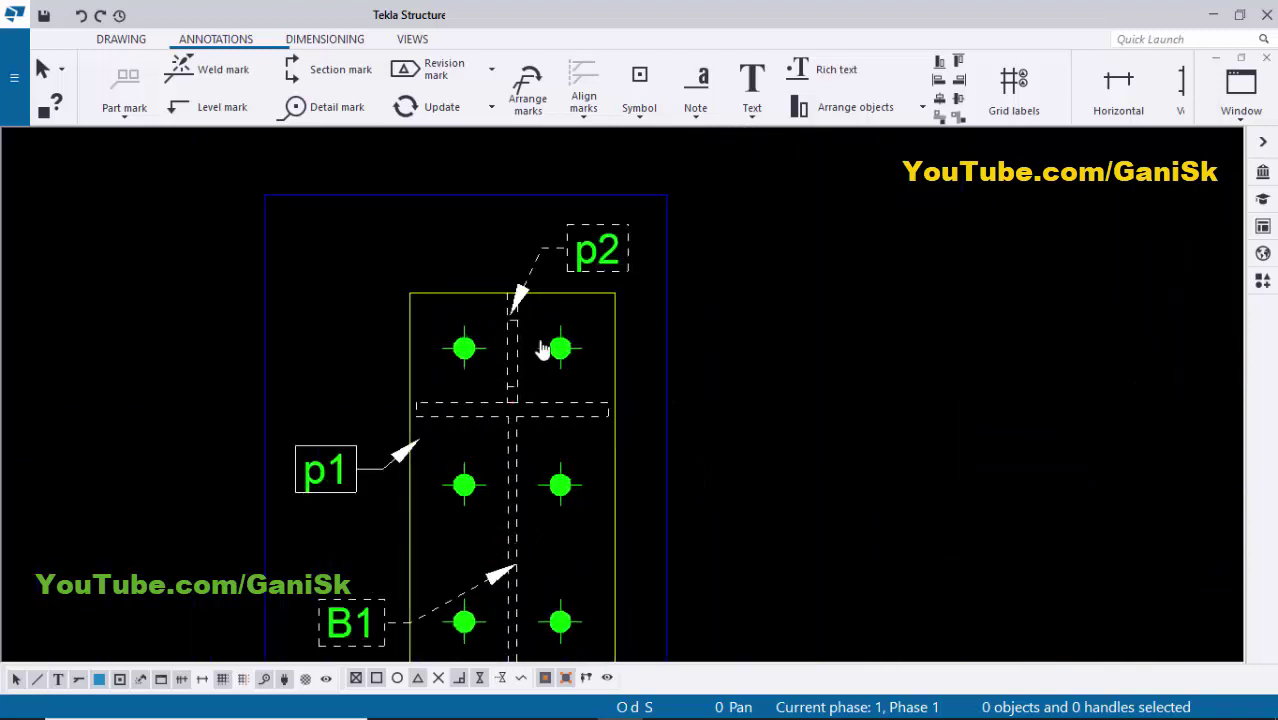
{"action": "left_click", "coordinate": [525, 287]}
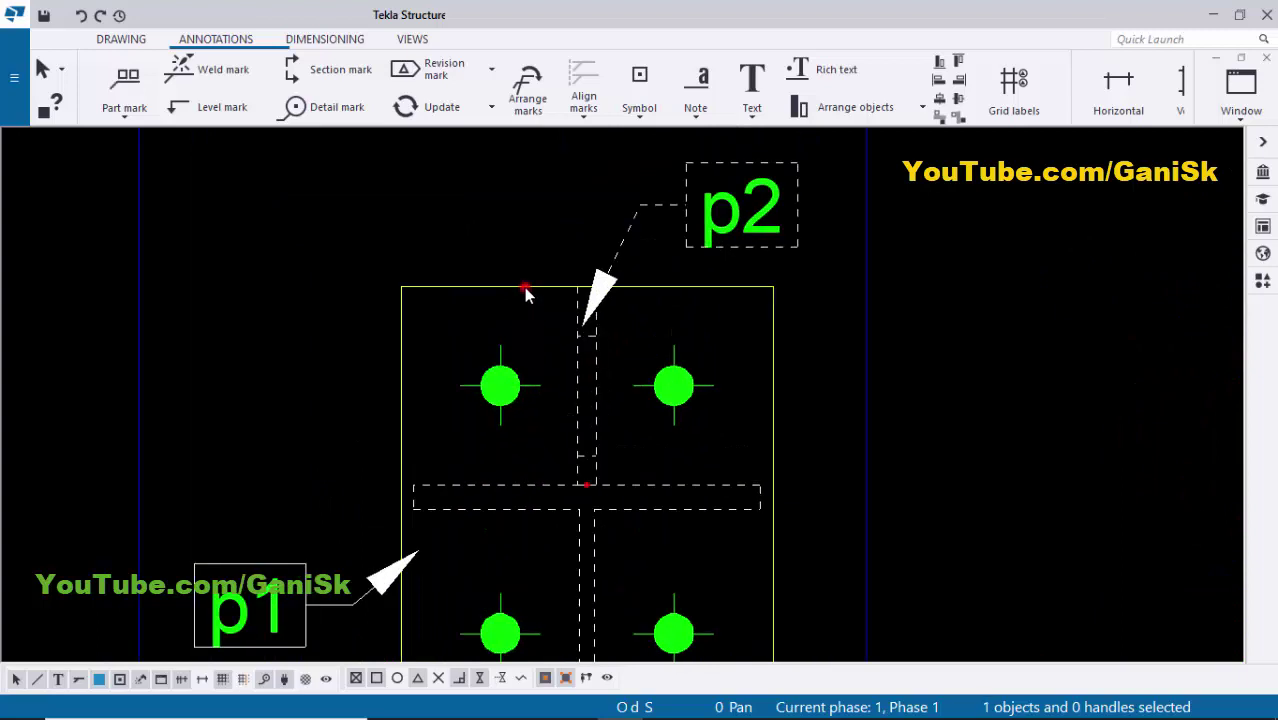
{"action": "left_click", "coordinate": [525, 487]}
{"action": "scroll", "coordinate": [490, 255], "scroll_direction": "down", "scroll_amount": 6}
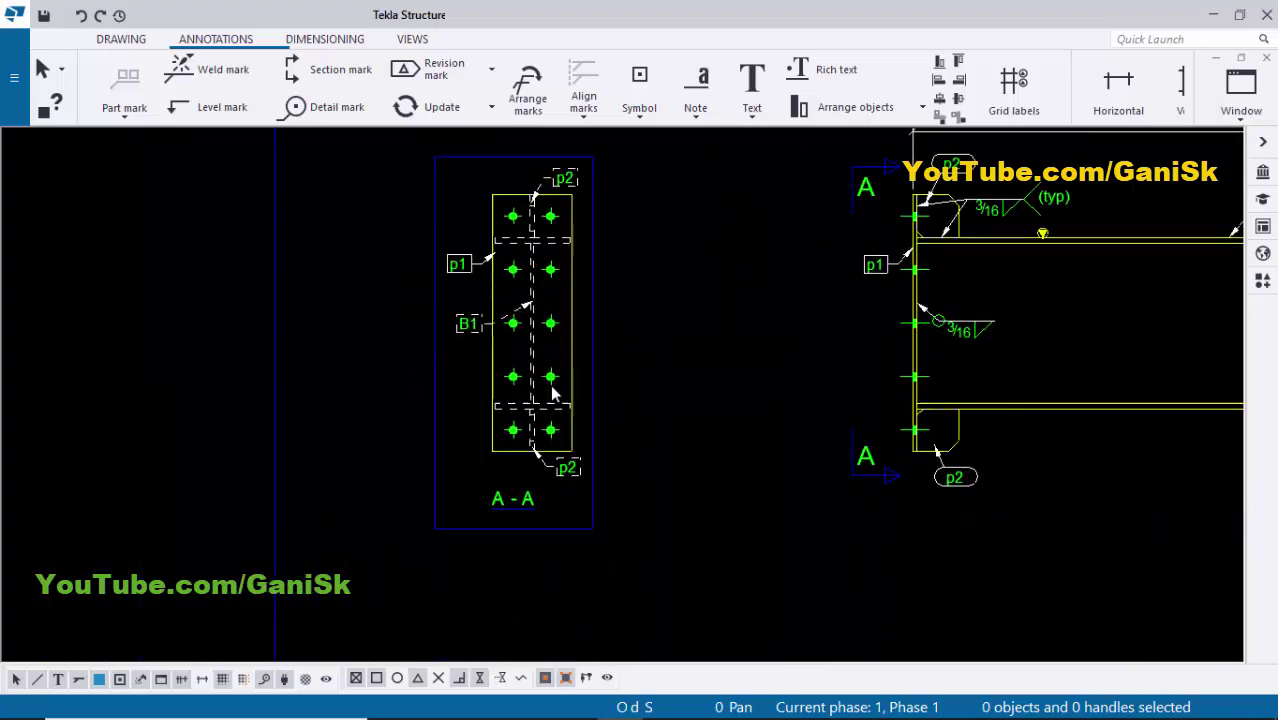
{"action": "middle_click_drag", "start_coordinate": [530, 463], "coordinate": [520, 553]}
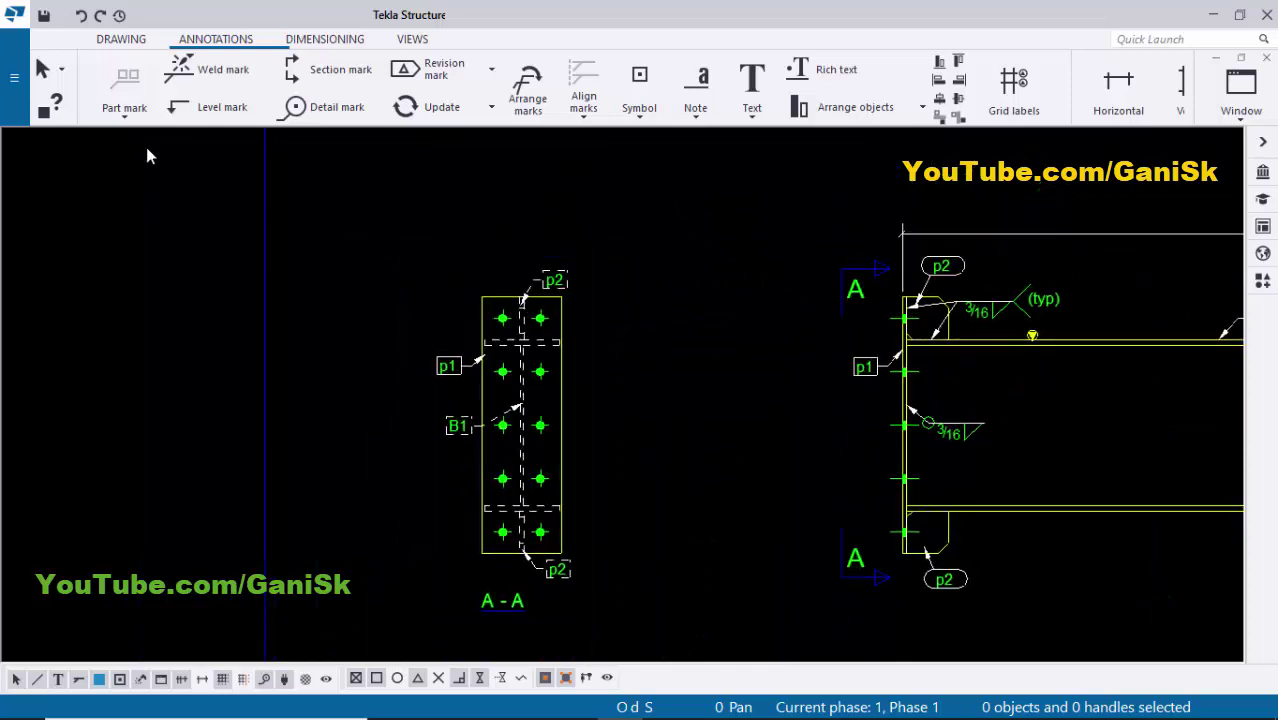
- Add a horizontal dimension above section A-A from the end plate's left edge through the beam centreline to its right edge
{"action": "left_click", "coordinate": [323, 40]}
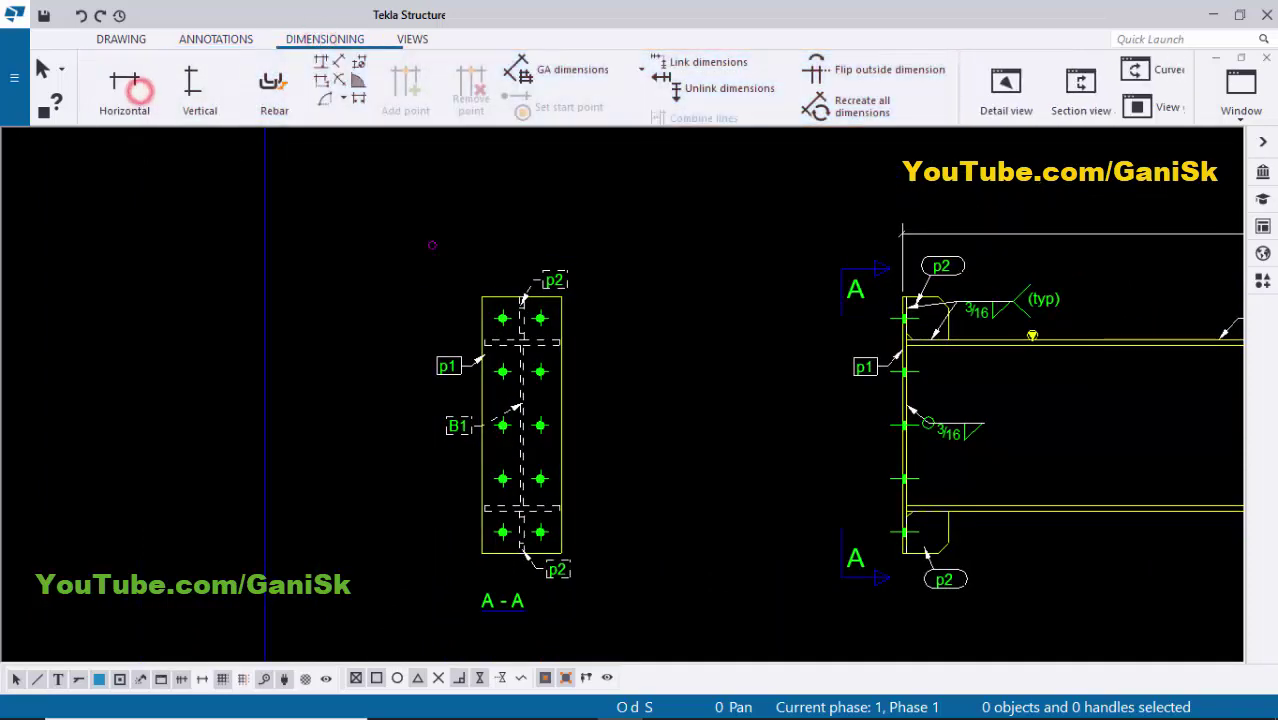
{"action": "scroll", "coordinate": [460, 325], "scroll_direction": "up", "scroll_amount": 7}
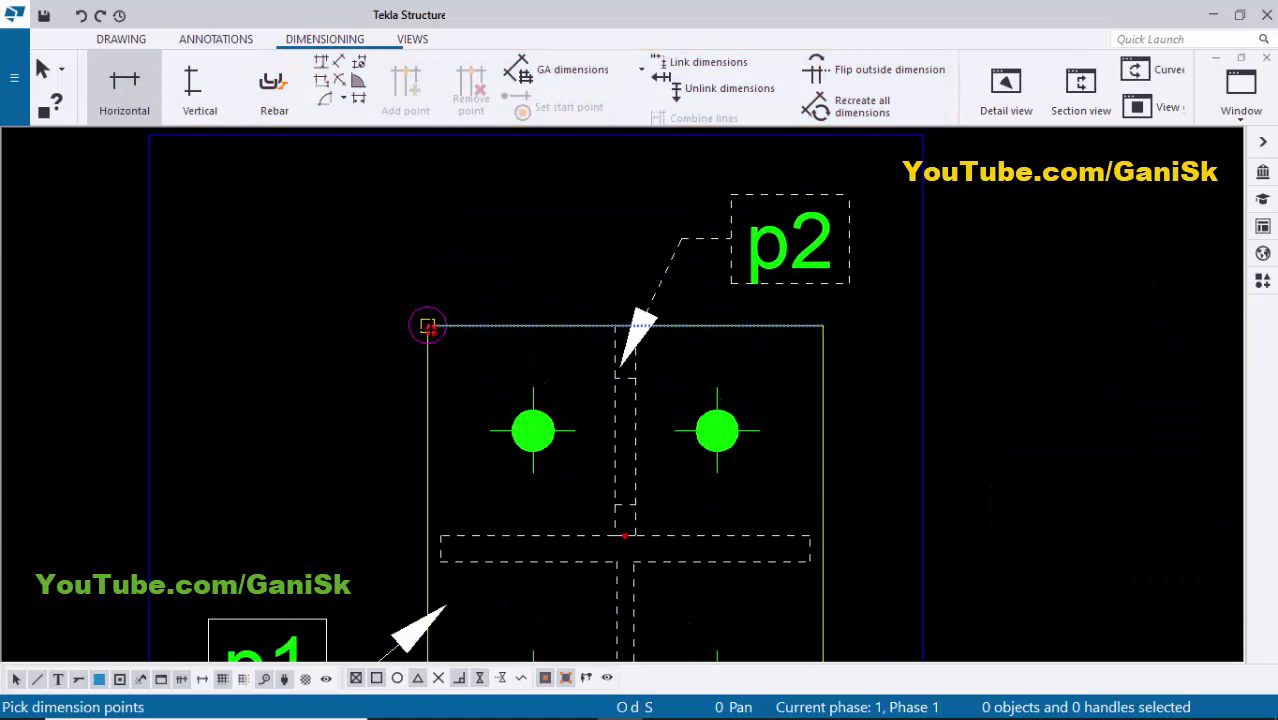
{"action": "scroll", "coordinate": [585, 341], "scroll_direction": "up", "scroll_amount": 3}
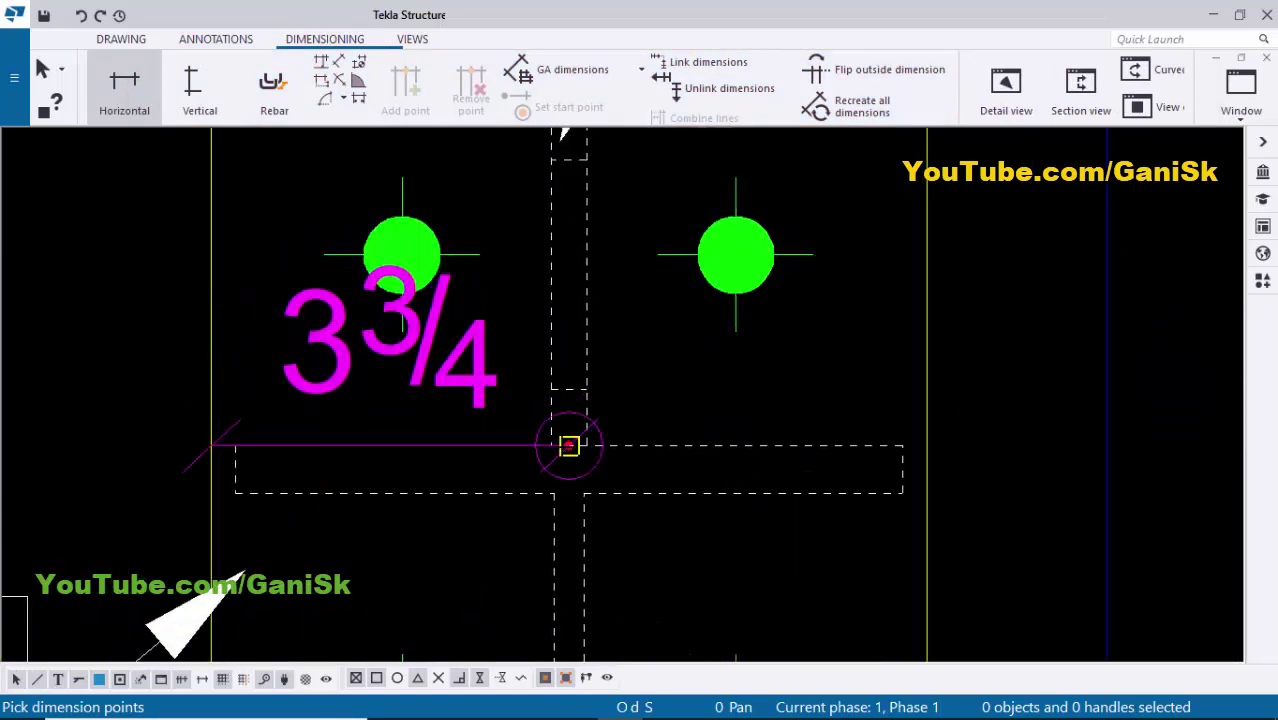
{"action": "scroll", "coordinate": [562, 434], "scroll_direction": "down", "scroll_amount": 3}
{"action": "scroll", "coordinate": [514, 383], "scroll_direction": "down", "scroll_amount": 2}
{"action": "scroll", "coordinate": [600, 260], "scroll_direction": "up", "scroll_amount": 2}
{"action": "scroll", "coordinate": [672, 304], "scroll_direction": "up", "scroll_amount": 1}
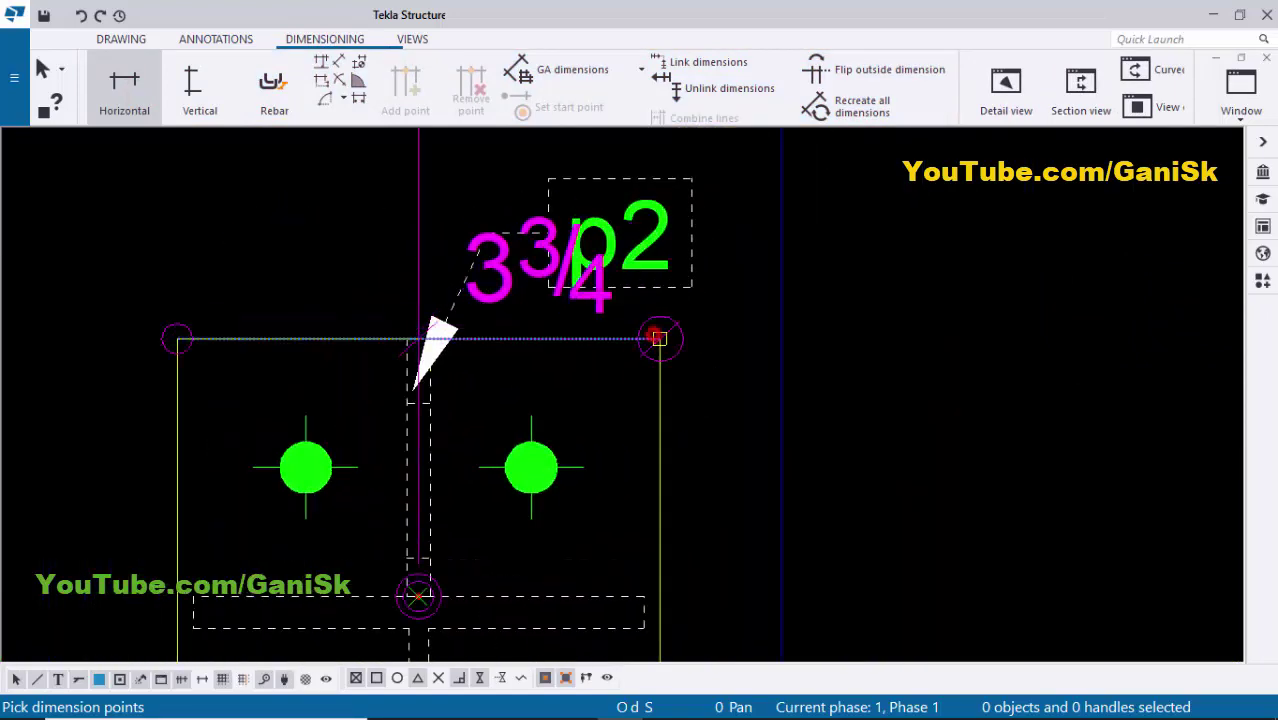
{"action": "left_click", "coordinate": [658, 338]}
{"action": "scroll", "coordinate": [590, 308], "scroll_direction": "down", "scroll_amount": 1}
{"action": "middle_click_drag", "start_coordinate": [590, 308], "coordinate": [587, 420]}
{"action": "middle_click", "coordinate": [549, 239]}
{"action": "scroll", "coordinate": [686, 269], "scroll_direction": "down", "scroll_amount": 4}
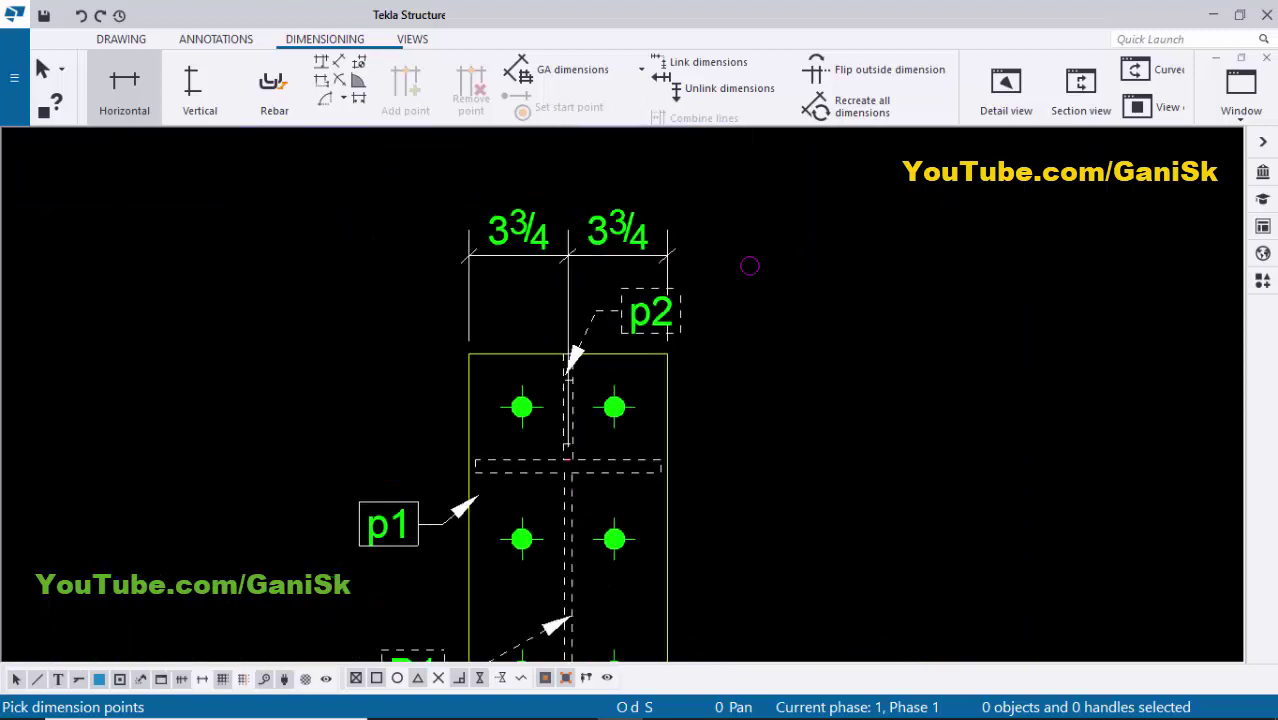
{"action": "right_click", "coordinate": [804, 193]}
{"action": "left_click", "coordinate": [840, 204]}
- Examine the new horizontal dimension's reference points on the end plate corners and the beam centreline in section A-A
{"action": "scroll", "coordinate": [560, 250], "scroll_direction": "up", "scroll_amount": 3}
{"action": "left_click", "coordinate": [557, 245]}
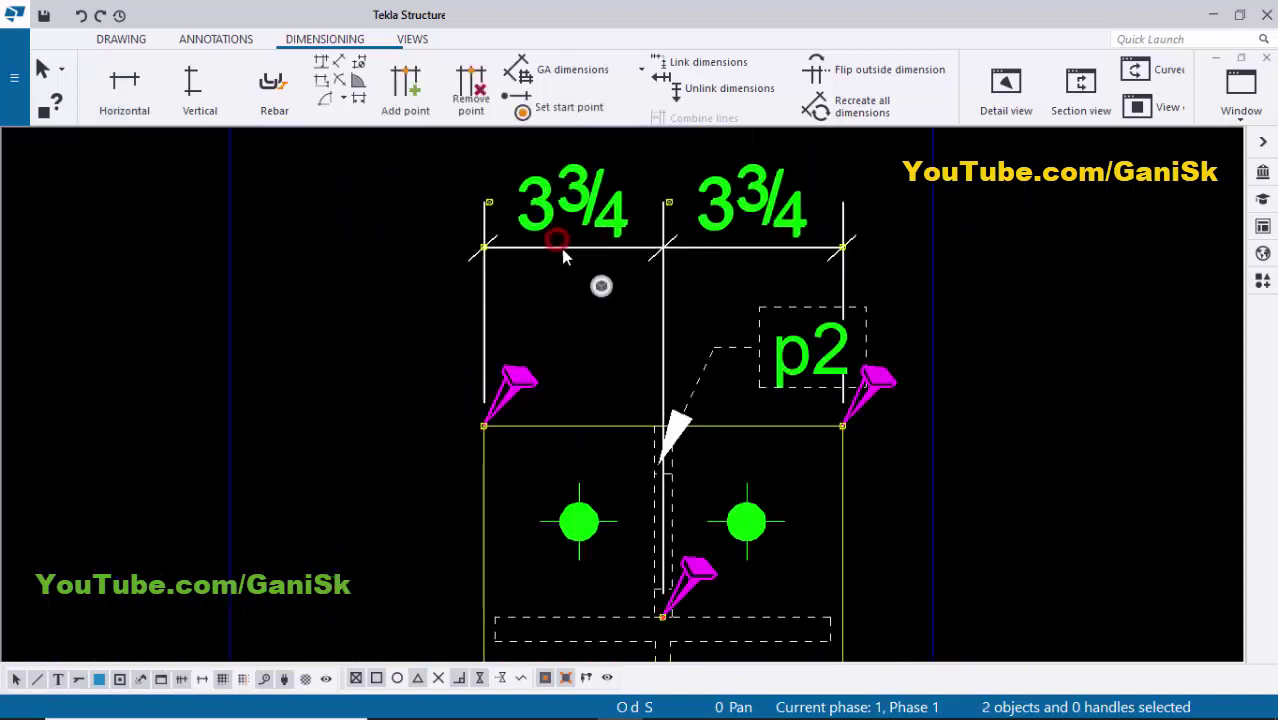
{"action": "middle_click_drag", "start_coordinate": [607, 393], "coordinate": [503, 355]}
{"action": "scroll", "coordinate": [457, 375], "scroll_direction": "up", "scroll_amount": 1}
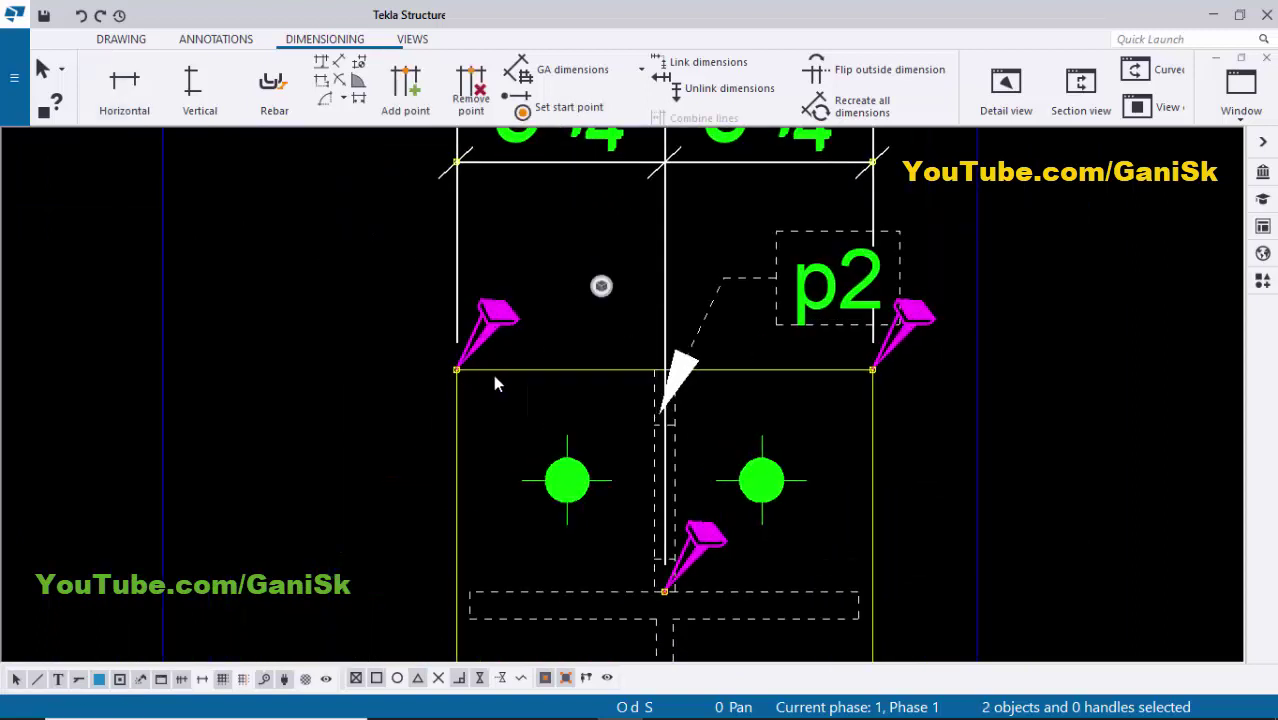
{"action": "middle_click_drag", "start_coordinate": [633, 486], "coordinate": [619, 390]}
{"action": "scroll", "coordinate": [659, 485], "scroll_direction": "down", "scroll_amount": 2}
{"action": "scroll", "coordinate": [729, 380], "scroll_direction": "up", "scroll_amount": 1}
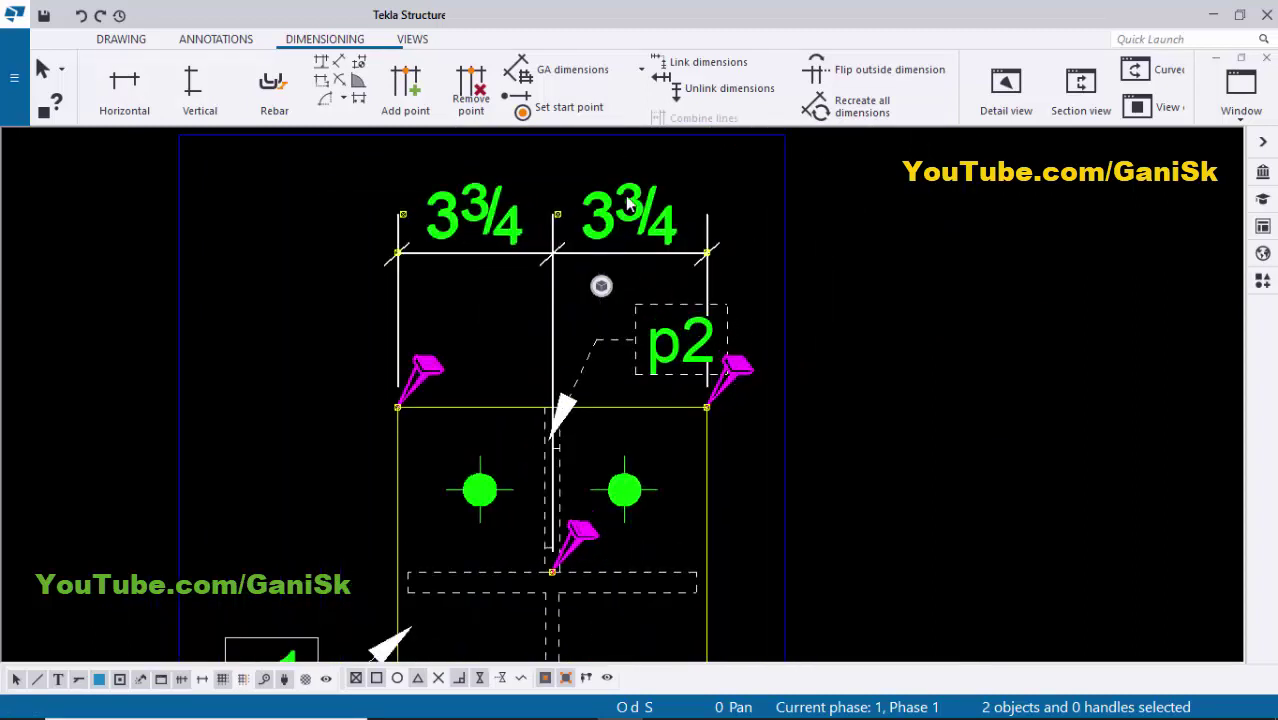
{"action": "left_click", "coordinate": [896, 260]}
{"action": "middle_click_drag", "start_coordinate": [517, 246], "coordinate": [627, 268]}
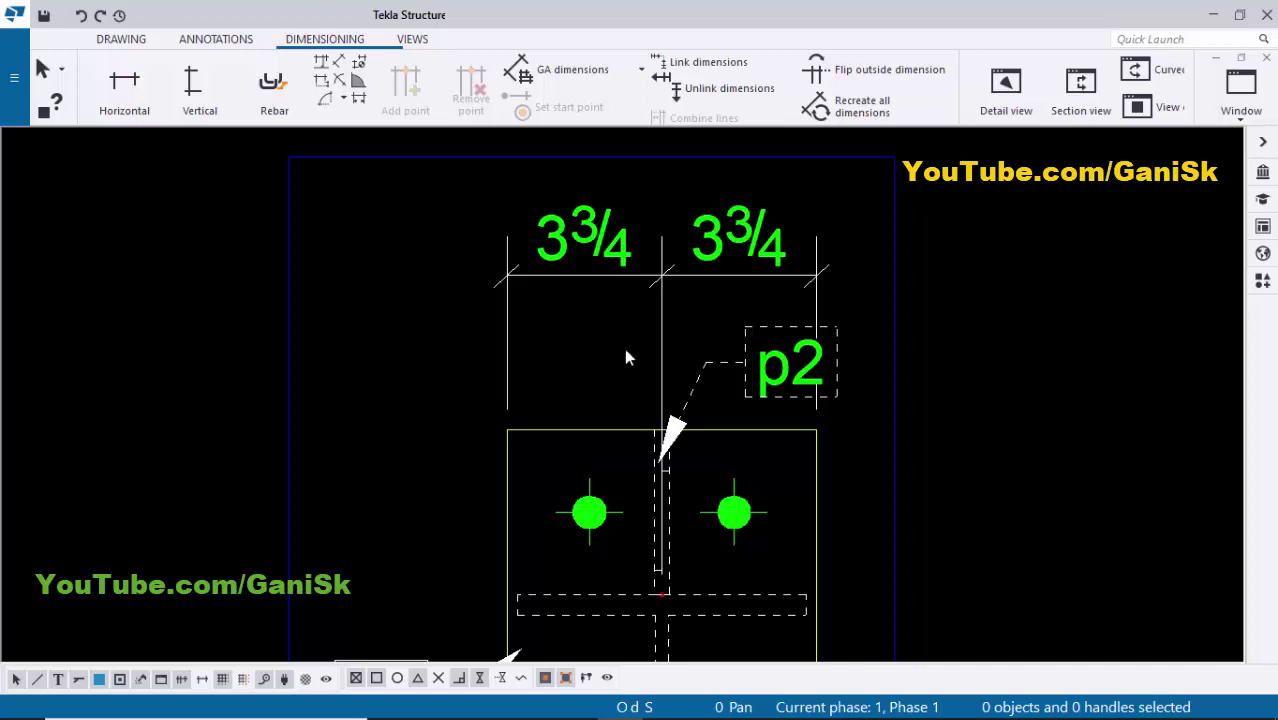
{"action": "middle_click_drag", "start_coordinate": [624, 355], "coordinate": [615, 267]}
{"action": "left_click", "coordinate": [592, 341]}
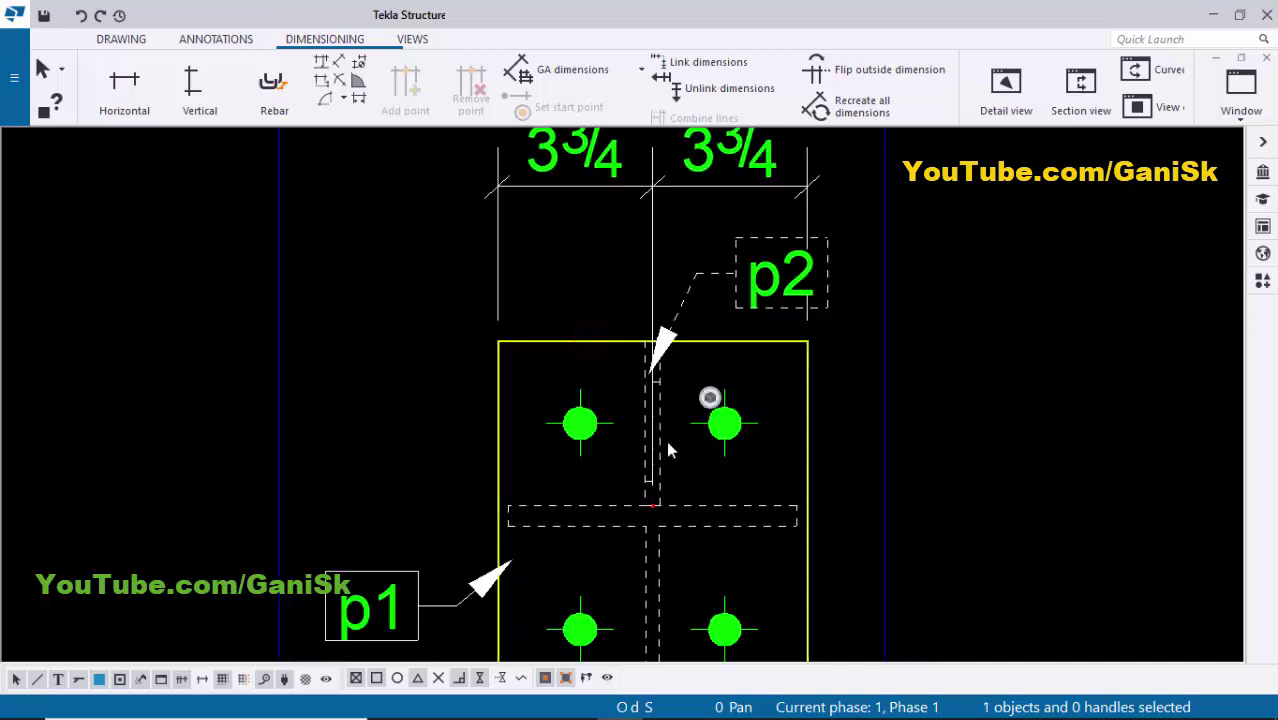
{"action": "scroll", "coordinate": [628, 433], "scroll_direction": "down", "scroll_amount": 3}
{"action": "left_click", "coordinate": [802, 358]}
- Add a vertical dimension beside section A-A from the end plate's top edge through the beam's mid-height to its bottom edge
{"action": "middle_click_drag", "start_coordinate": [736, 402], "coordinate": [726, 348]}
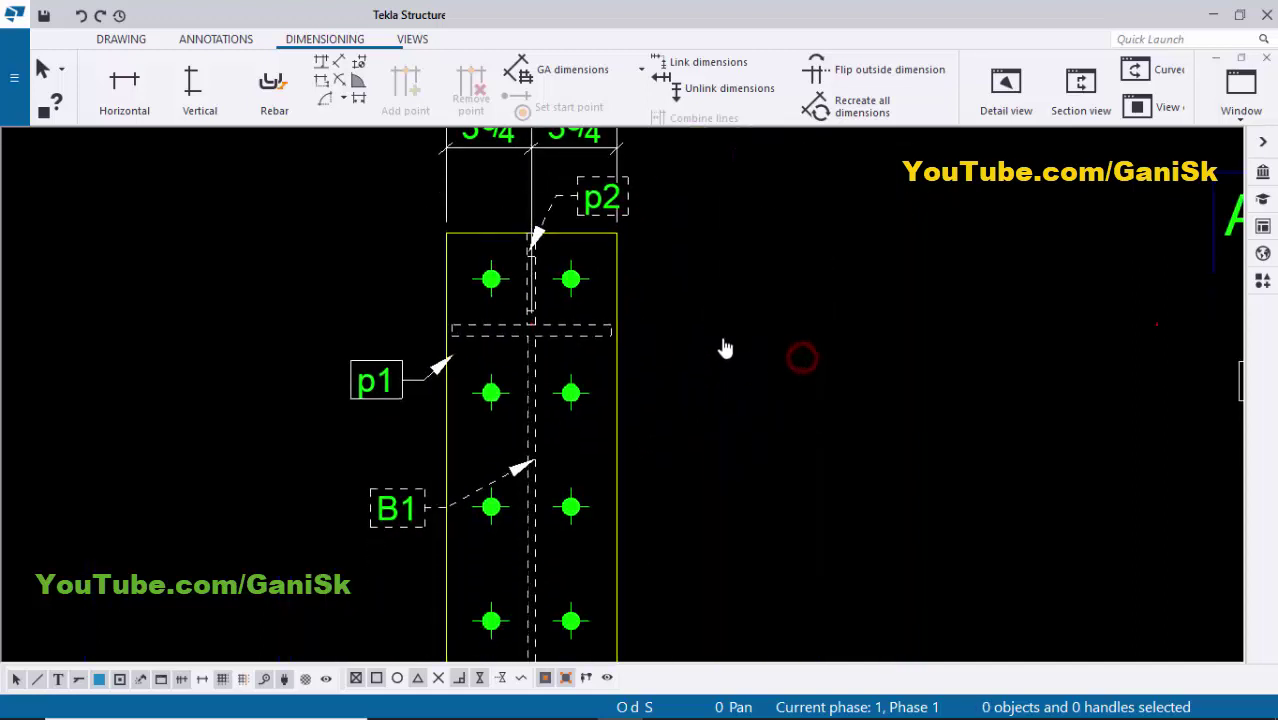
{"action": "middle_click_drag", "start_coordinate": [566, 444], "coordinate": [596, 443]}
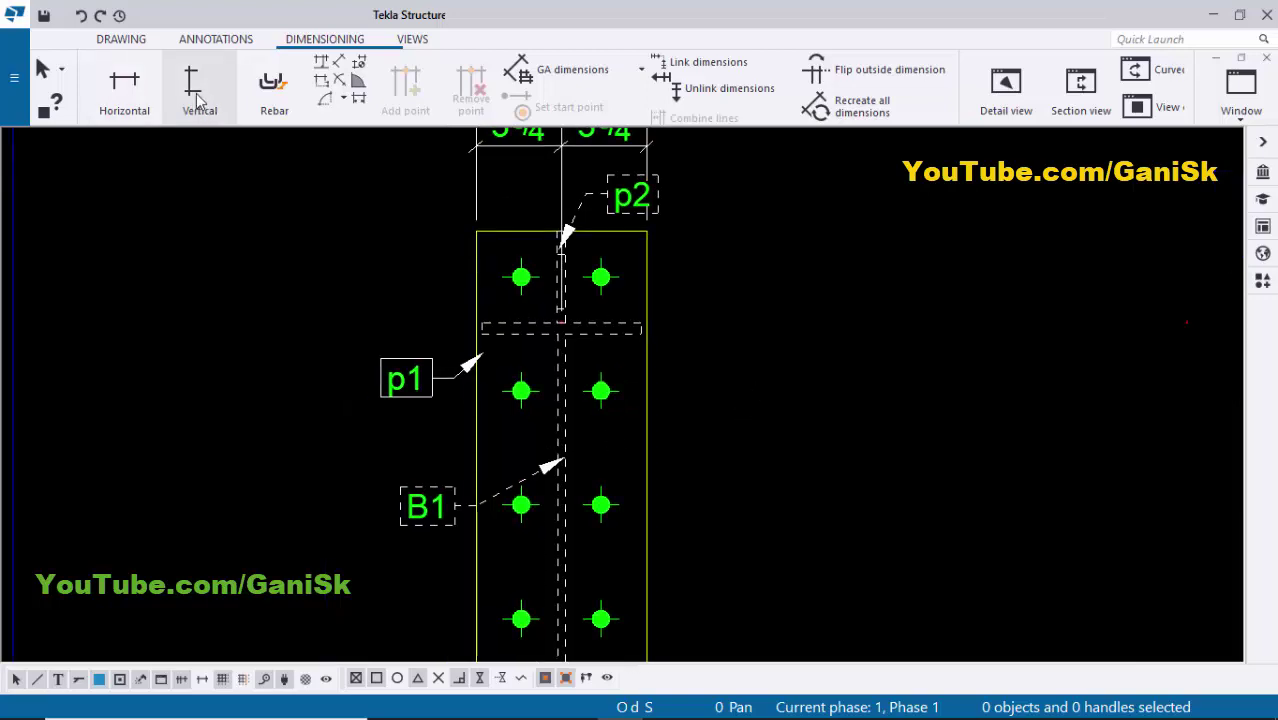
{"action": "scroll", "coordinate": [646, 225], "scroll_direction": "up", "scroll_amount": 4}
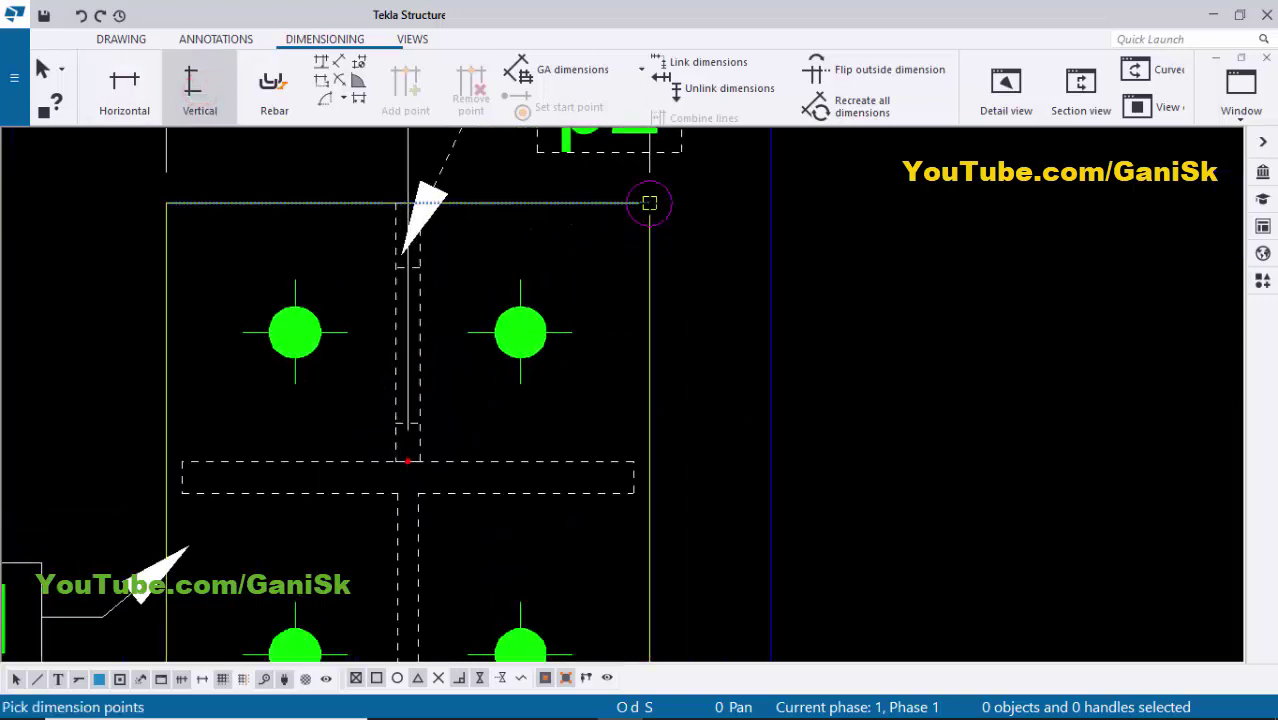
{"action": "left_click", "coordinate": [649, 203]}
{"action": "scroll", "coordinate": [716, 250], "scroll_direction": "down", "scroll_amount": 5}
{"action": "middle_click_drag", "start_coordinate": [712, 414], "coordinate": [685, 294]}
{"action": "scroll", "coordinate": [640, 380], "scroll_direction": "up", "scroll_amount": 6}
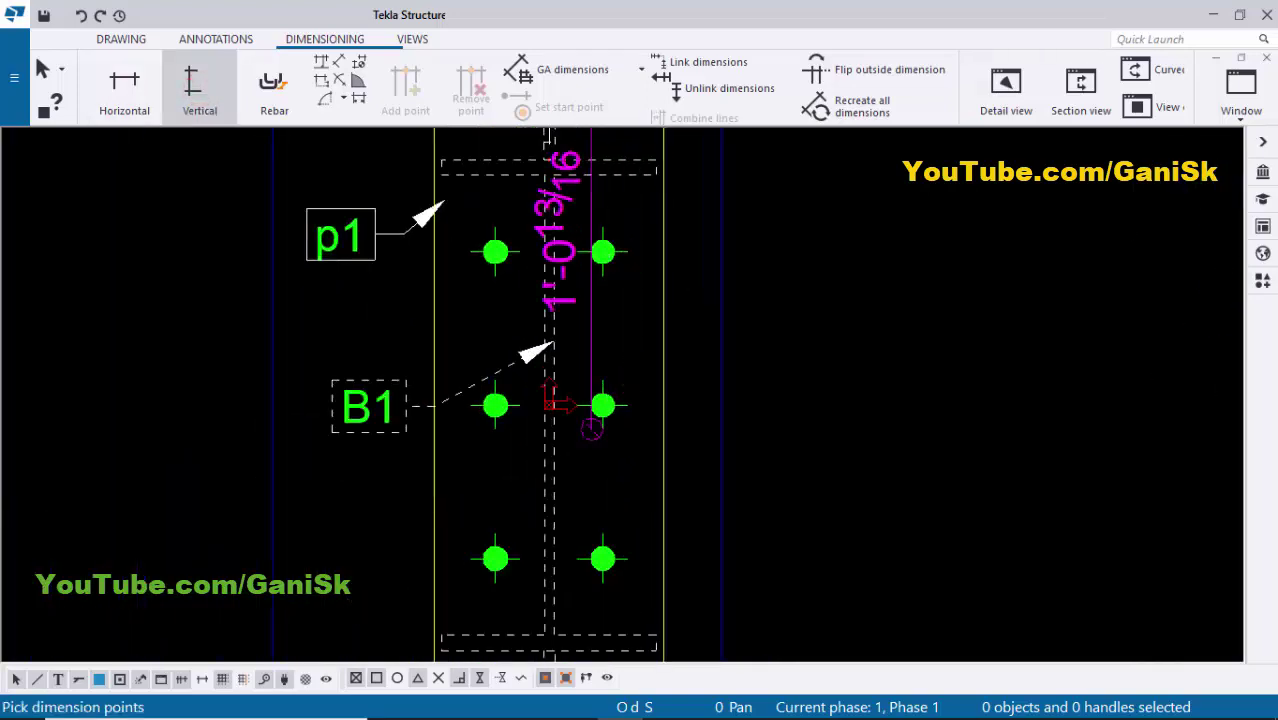
{"action": "scroll", "coordinate": [545, 368], "scroll_direction": "up", "scroll_amount": 1}
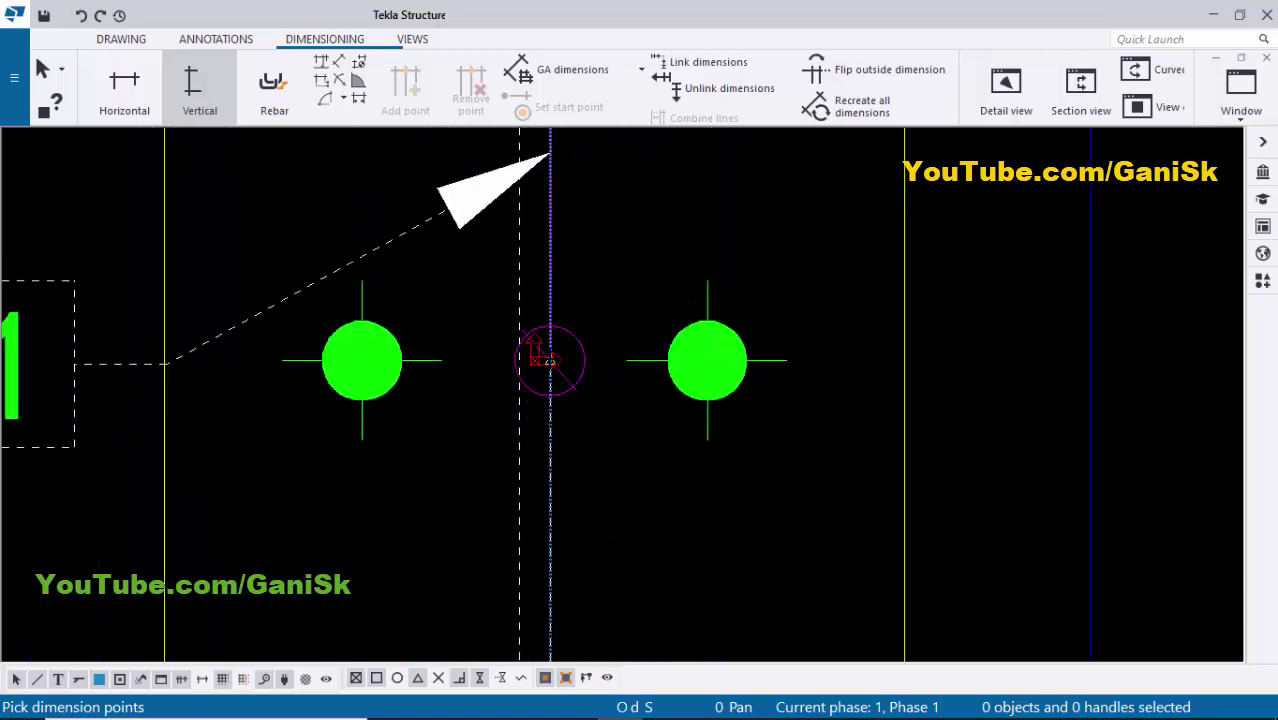
{"action": "scroll", "coordinate": [549, 158], "scroll_direction": "down", "scroll_amount": 5}
{"action": "scroll", "coordinate": [447, 425], "scroll_direction": "up", "scroll_amount": 4}
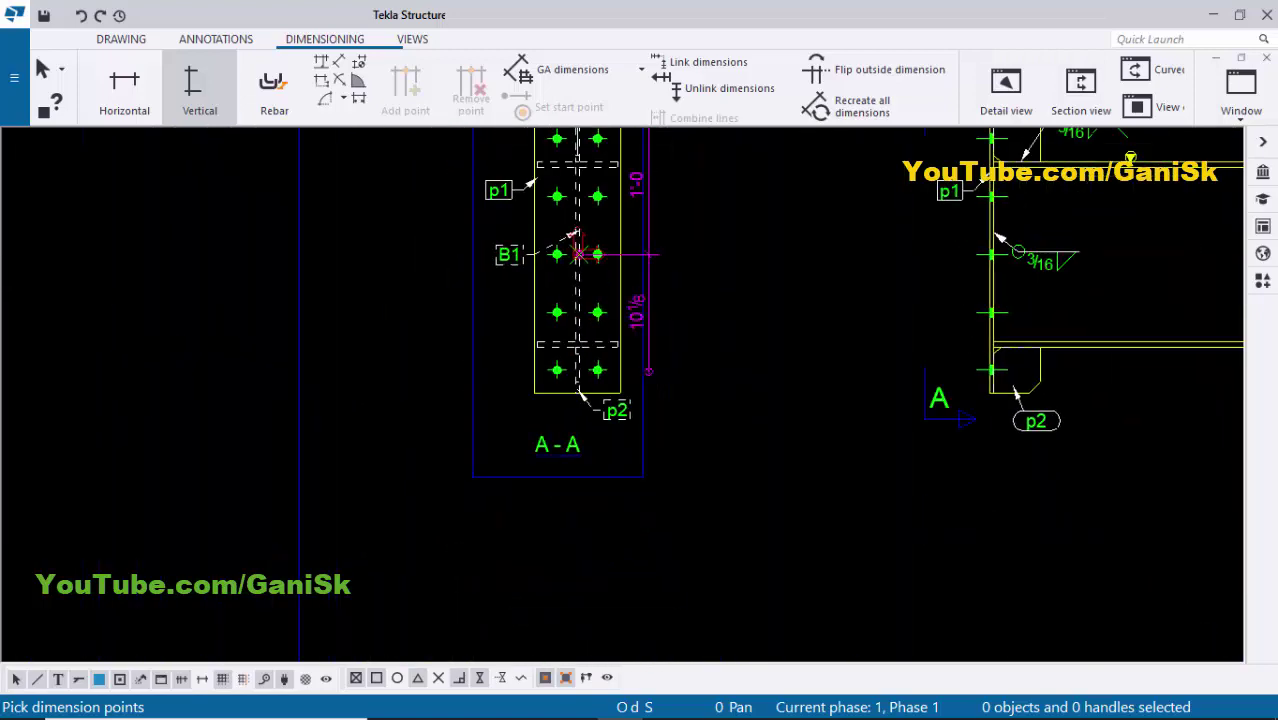
{"action": "scroll", "coordinate": [447, 425], "scroll_direction": "up", "scroll_amount": 1}
{"action": "scroll", "coordinate": [502, 498], "scroll_direction": "down", "scroll_amount": 4}
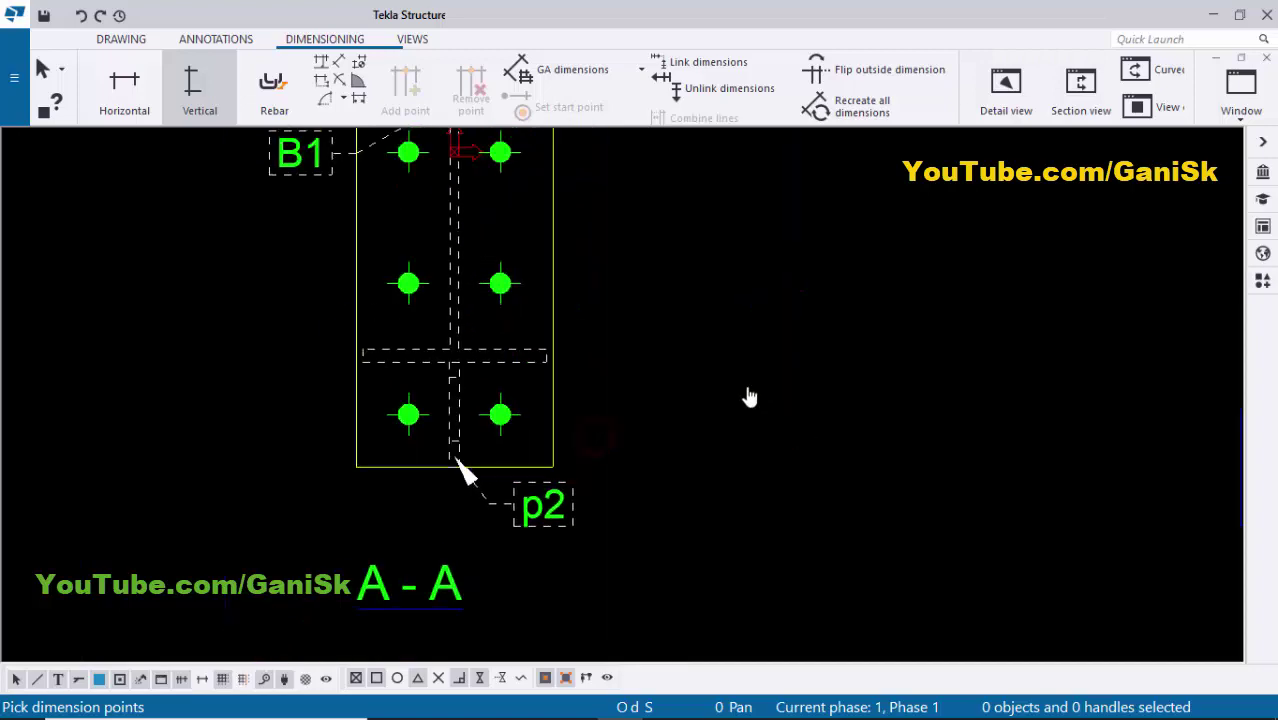
{"action": "middle_click_drag", "start_coordinate": [750, 397], "coordinate": [699, 495]}
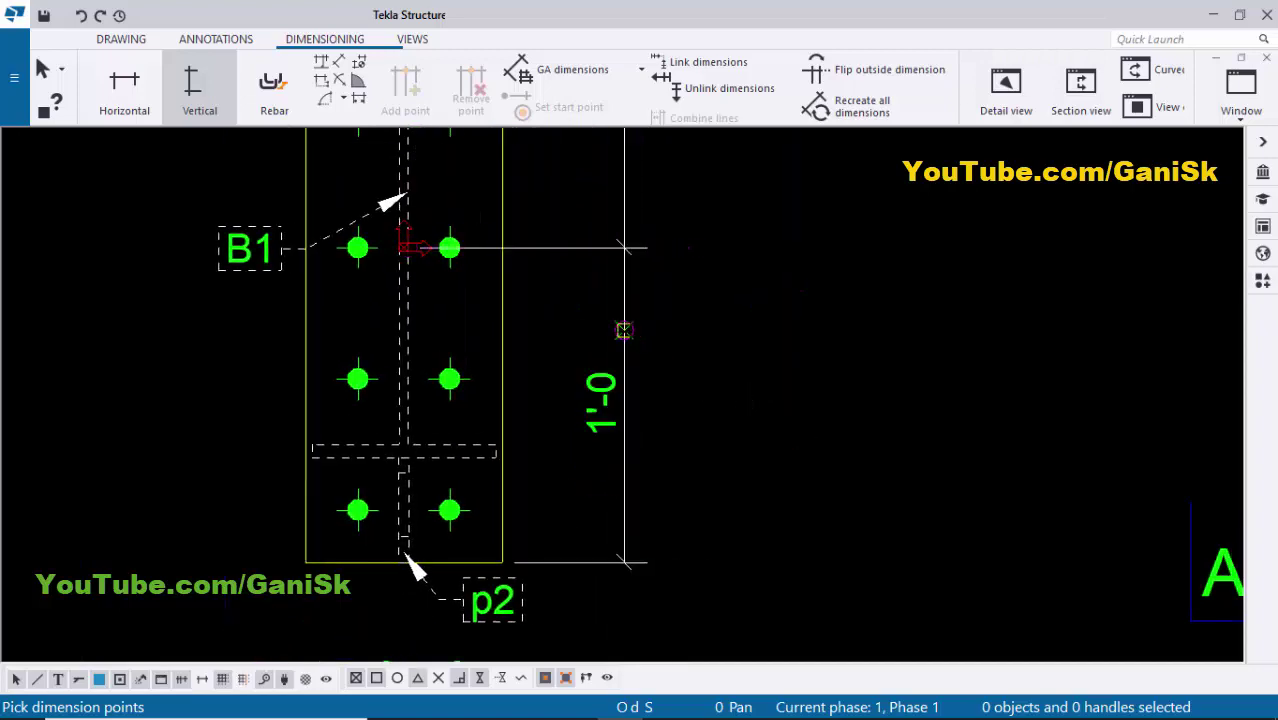
{"action": "scroll", "coordinate": [623, 330], "scroll_direction": "down", "scroll_amount": 5}
{"action": "right_click", "coordinate": [706, 274]}
{"action": "left_click", "coordinate": [731, 291]}
- Move the vertical dimension line closer to the end plate in section A-A
{"action": "scroll", "coordinate": [640, 403], "scroll_direction": "up", "scroll_amount": 4}
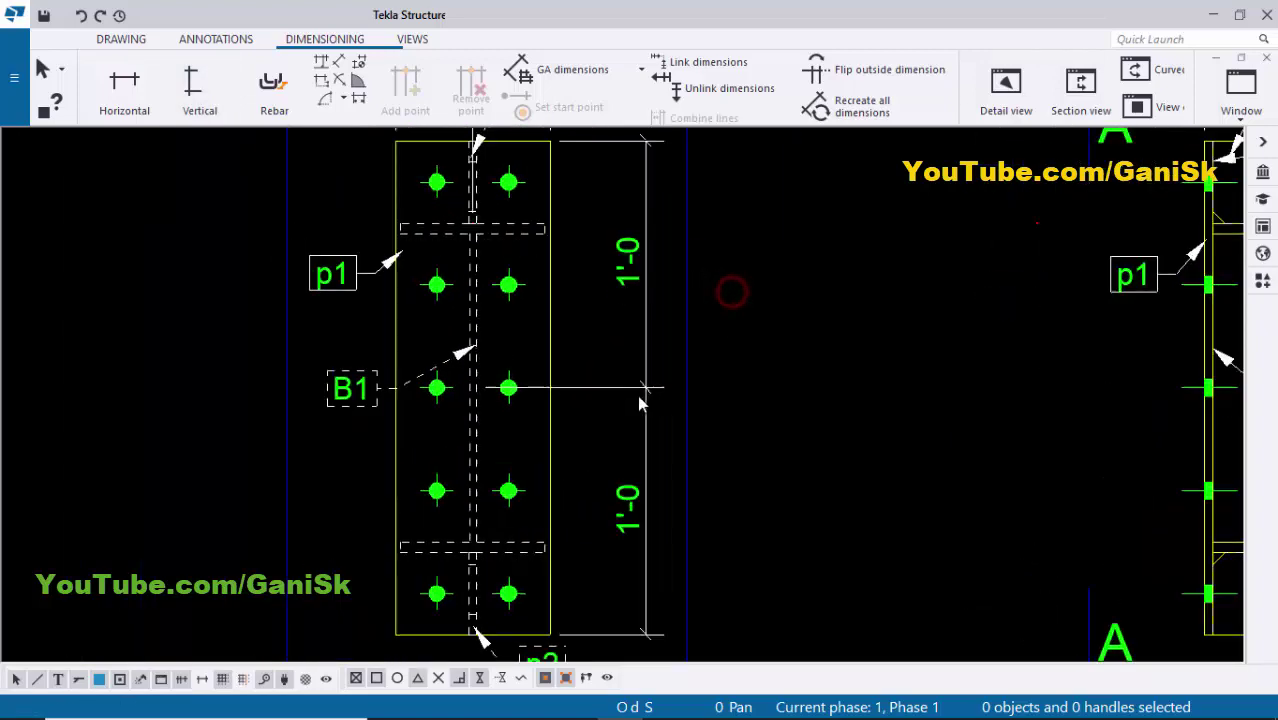
{"action": "mouse_move", "coordinate": [648, 392]}
{"action": "left_mouse_down"}
{"action": "mouse_move", "coordinate": [573, 391]}
{"action": "mouse_move", "coordinate": [625, 390]}
{"action": "left_mouse_up"}
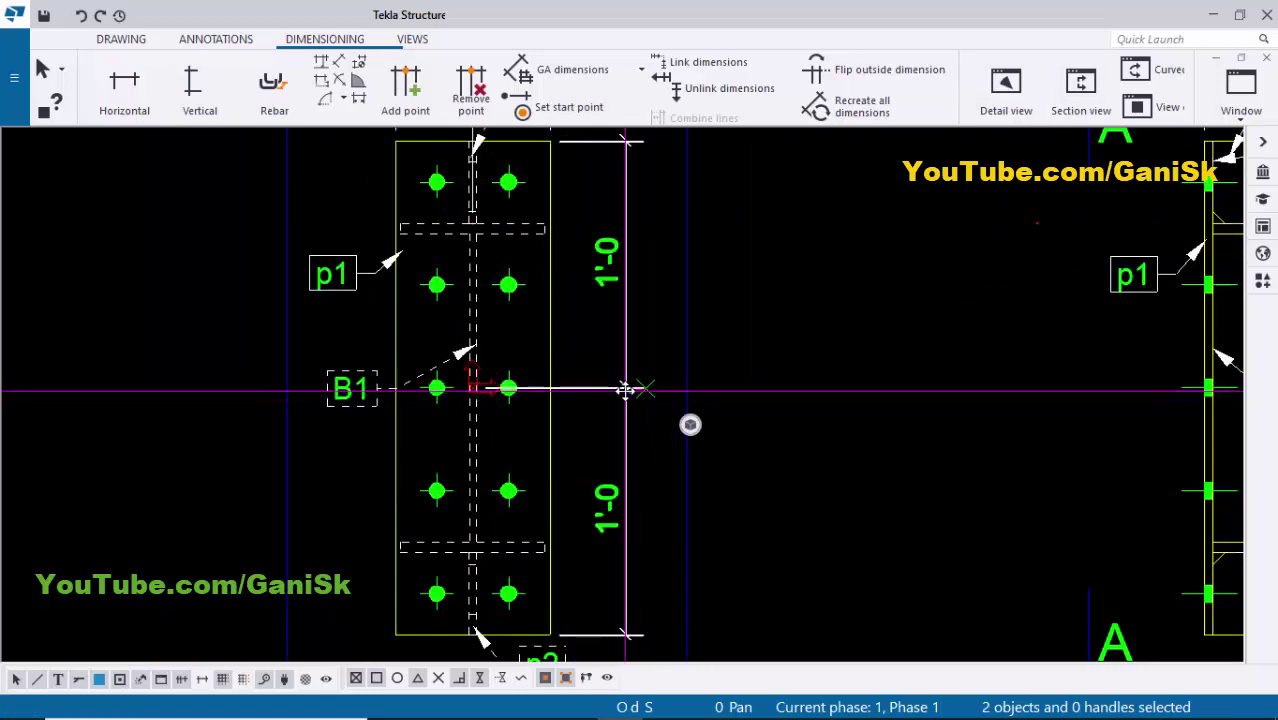
{"action": "scroll", "coordinate": [744, 385], "scroll_direction": "down", "scroll_amount": 2}
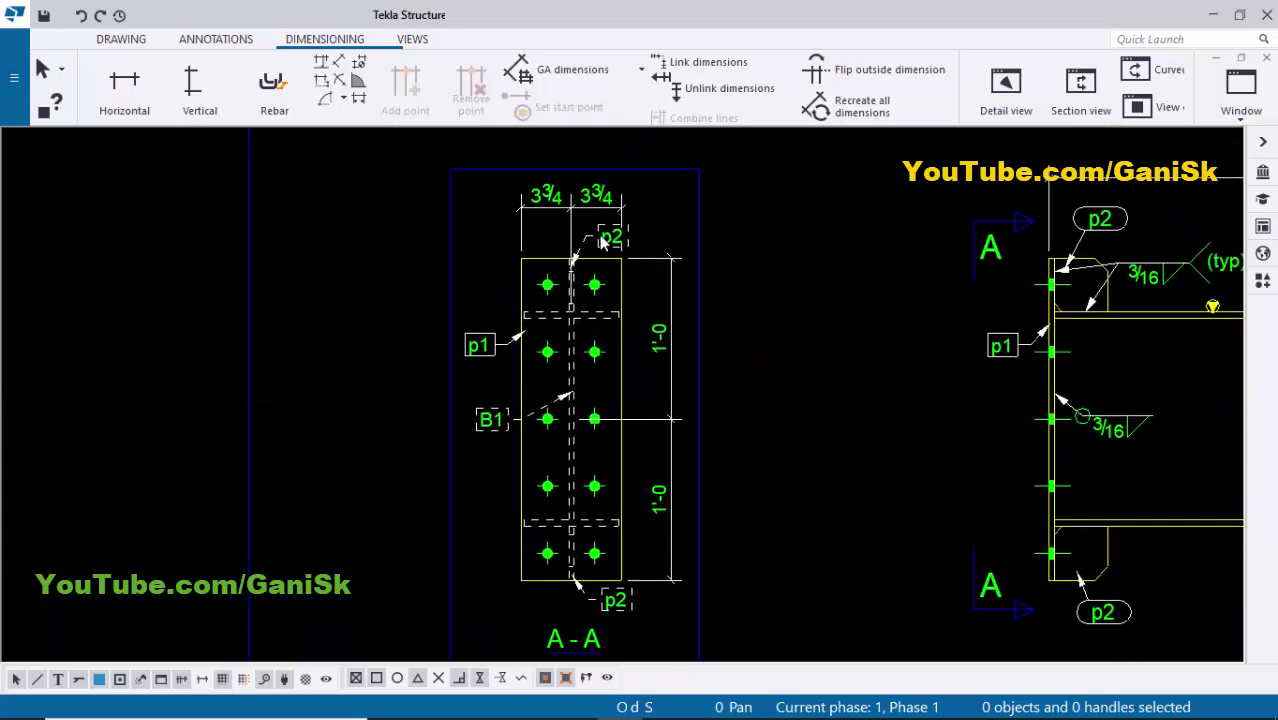
- Add a mark to the end plate's bolt group in section A-A using the applied mark properties
{"action": "scroll", "coordinate": [602, 240], "scroll_direction": "up", "scroll_amount": 4}
{"action": "scroll", "coordinate": [675, 425], "scroll_direction": "down", "scroll_amount": 3}
{"action": "middle_click_drag", "start_coordinate": [675, 431], "coordinate": [676, 285]}
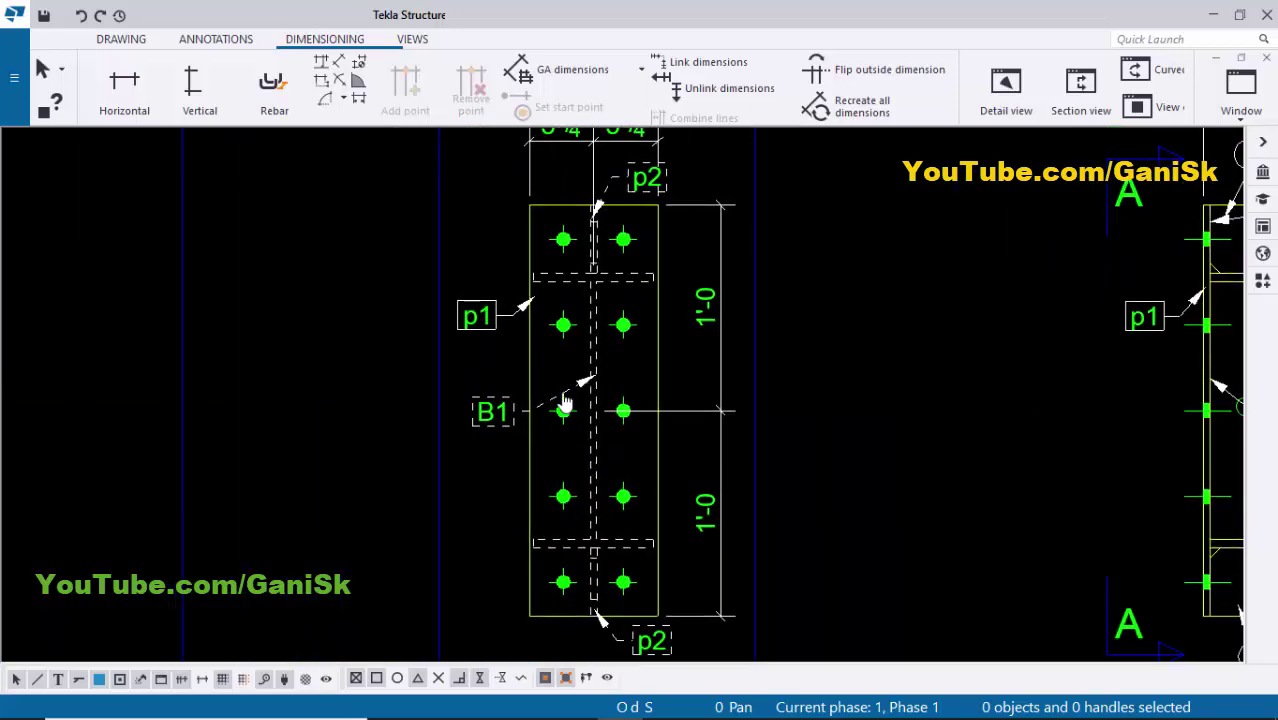
{"action": "scroll", "coordinate": [600, 432], "scroll_direction": "up", "scroll_amount": 5}
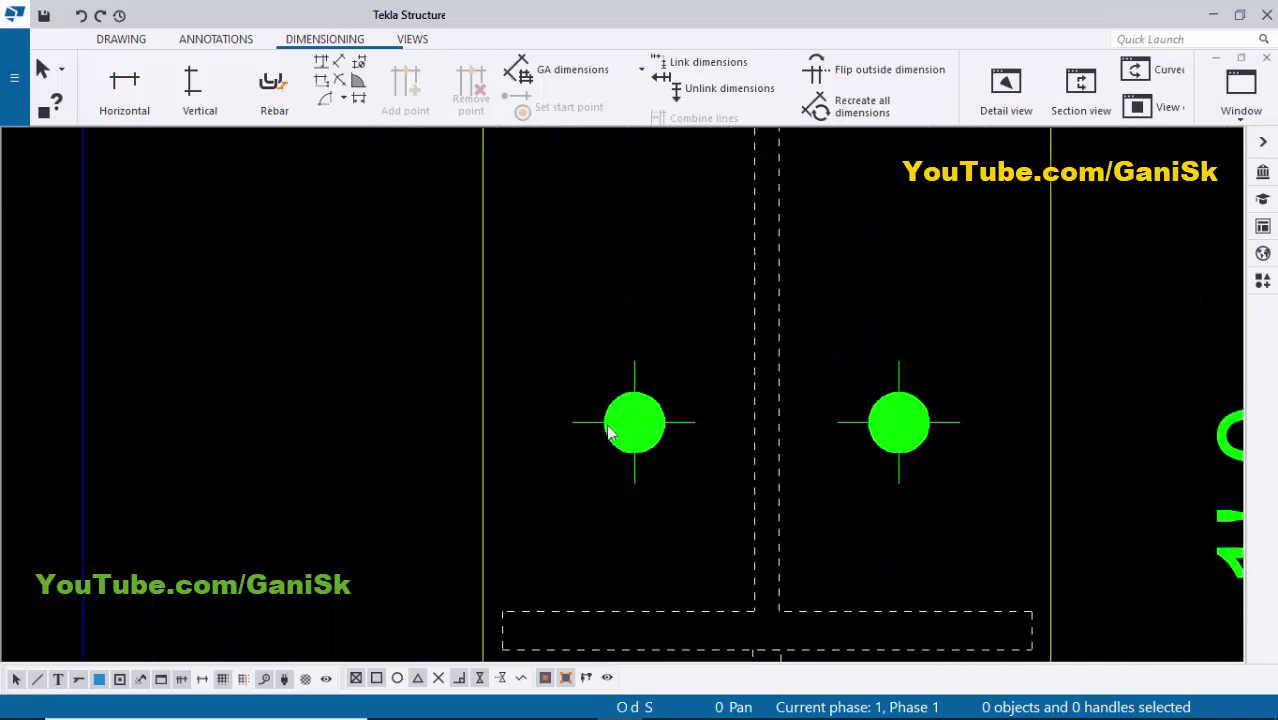
{"action": "right_click", "coordinate": [607, 428]}
{"action": "left_click", "coordinate": [700, 533]}
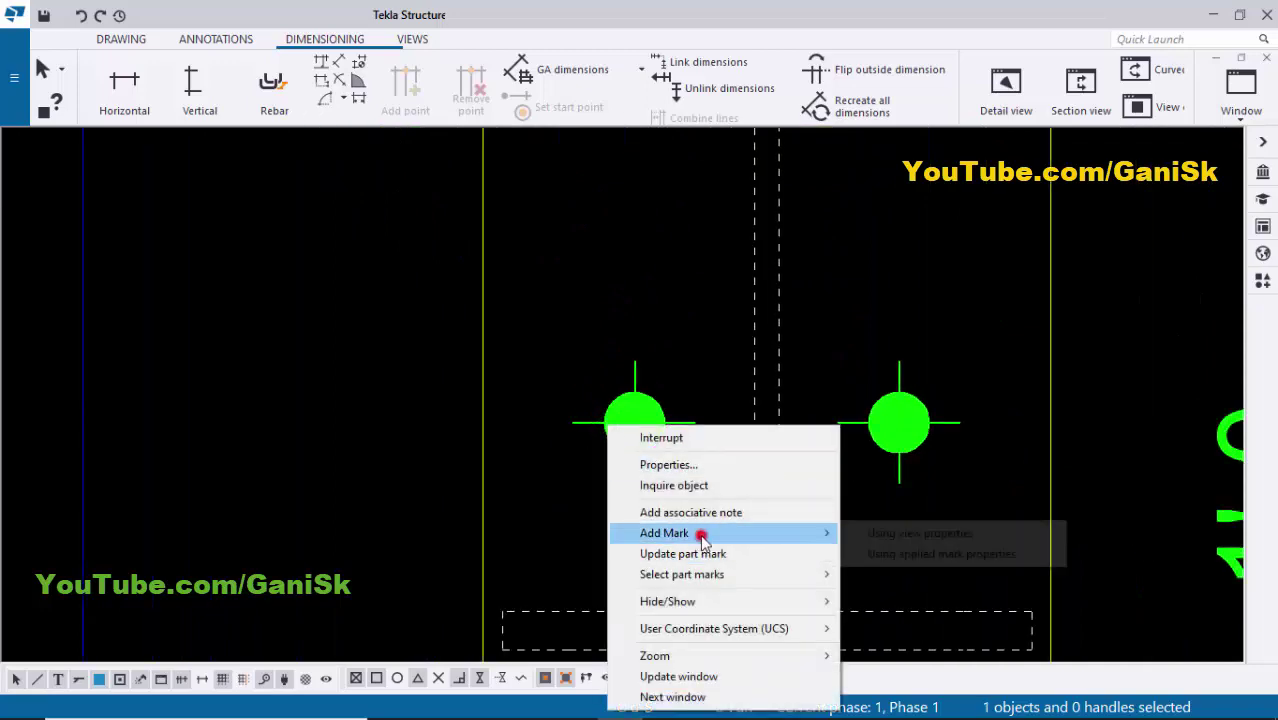
{"action": "left_click", "coordinate": [892, 554]}
- Move the bolt hole diameter mark closer to the end plate, above the p1 mark in section A-A
{"action": "scroll", "coordinate": [646, 463], "scroll_direction": "down", "scroll_amount": 5}
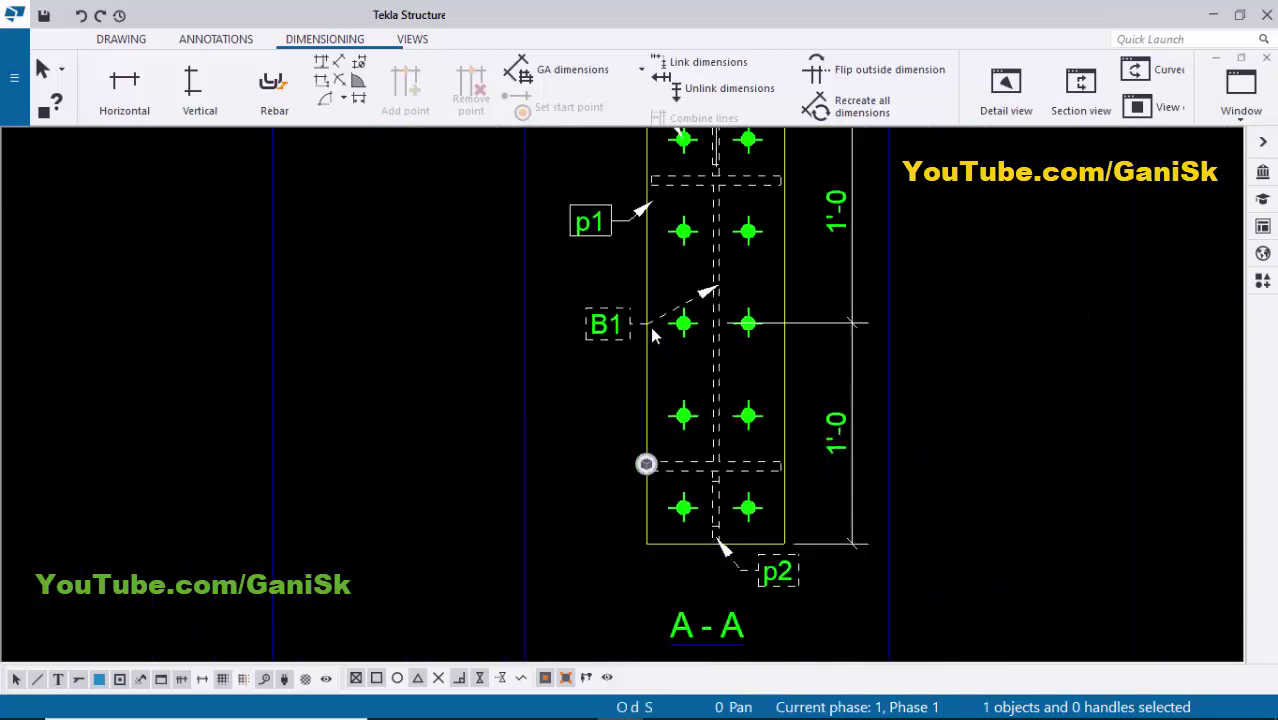
{"action": "scroll", "coordinate": [636, 347], "scroll_direction": "down", "scroll_amount": 3}
{"action": "scroll", "coordinate": [655, 224], "scroll_direction": "up", "scroll_amount": 3}
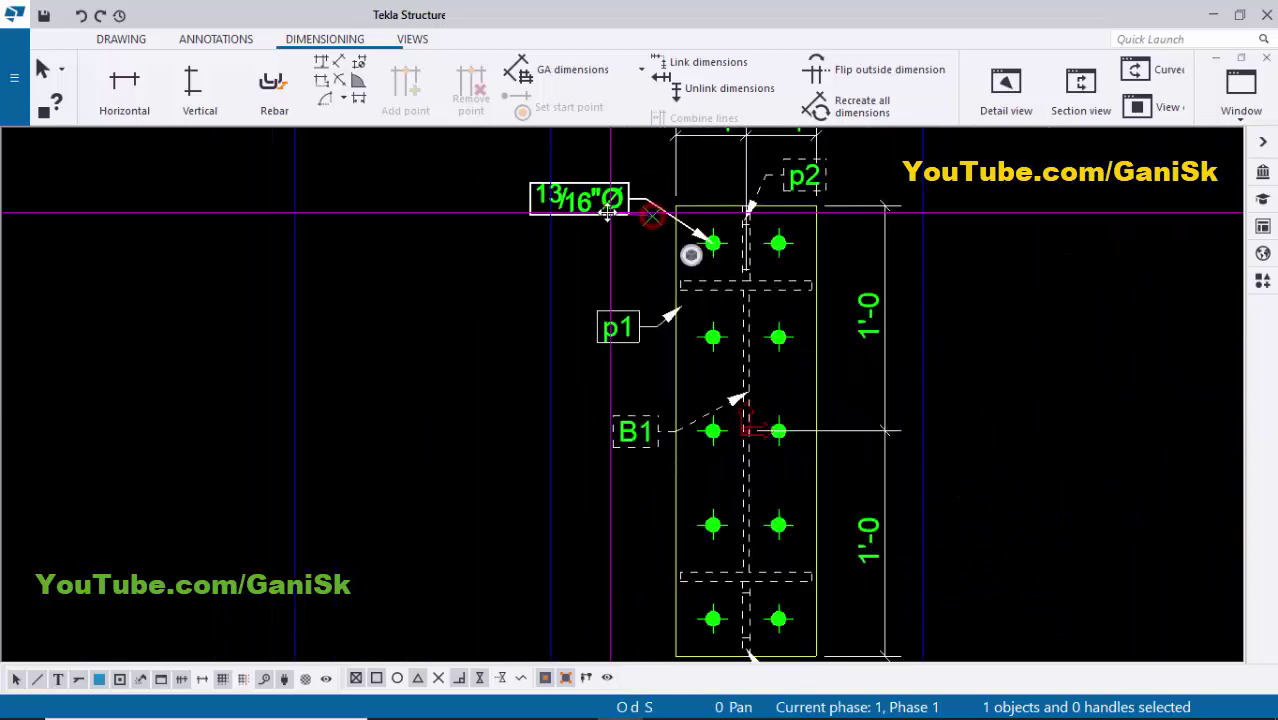
{"action": "left_click_drag", "start_coordinate": [607, 212], "coordinate": [609, 224]}
{"action": "left_click", "coordinate": [588, 279]}
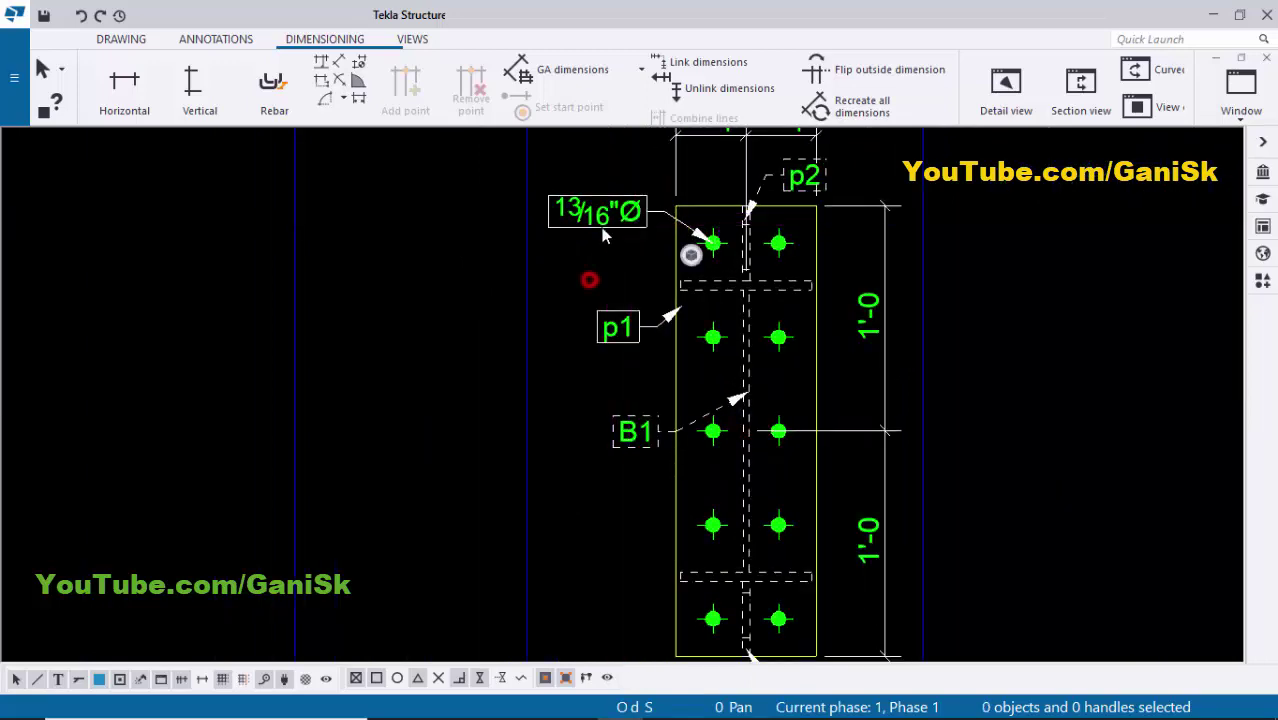
- Move the lower p2 mark slightly farther below the end plate in section A-A
{"action": "scroll", "coordinate": [603, 205], "scroll_direction": "up", "scroll_amount": 1}
{"action": "scroll", "coordinate": [669, 292], "scroll_direction": "down", "scroll_amount": 4}
{"action": "middle_click_drag", "start_coordinate": [740, 398], "coordinate": [607, 348]}
{"action": "scroll", "coordinate": [633, 434], "scroll_direction": "up", "scroll_amount": 5}
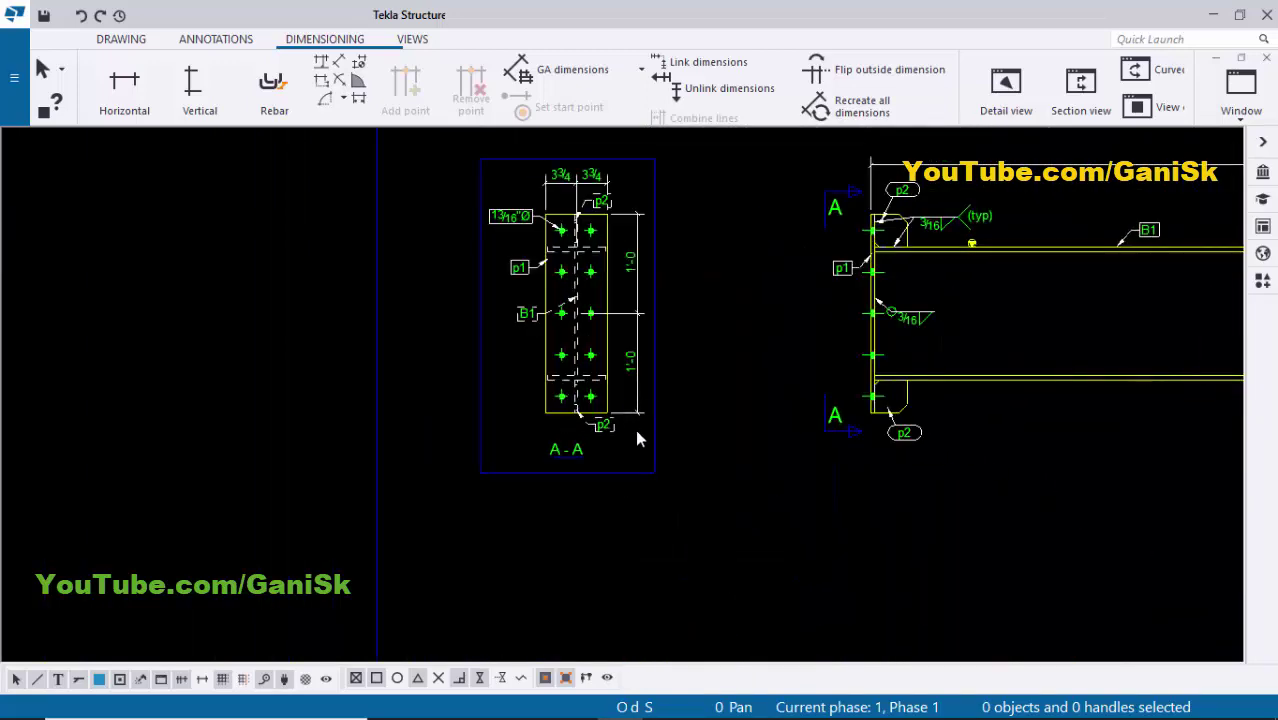
{"action": "left_click", "coordinate": [598, 400]}
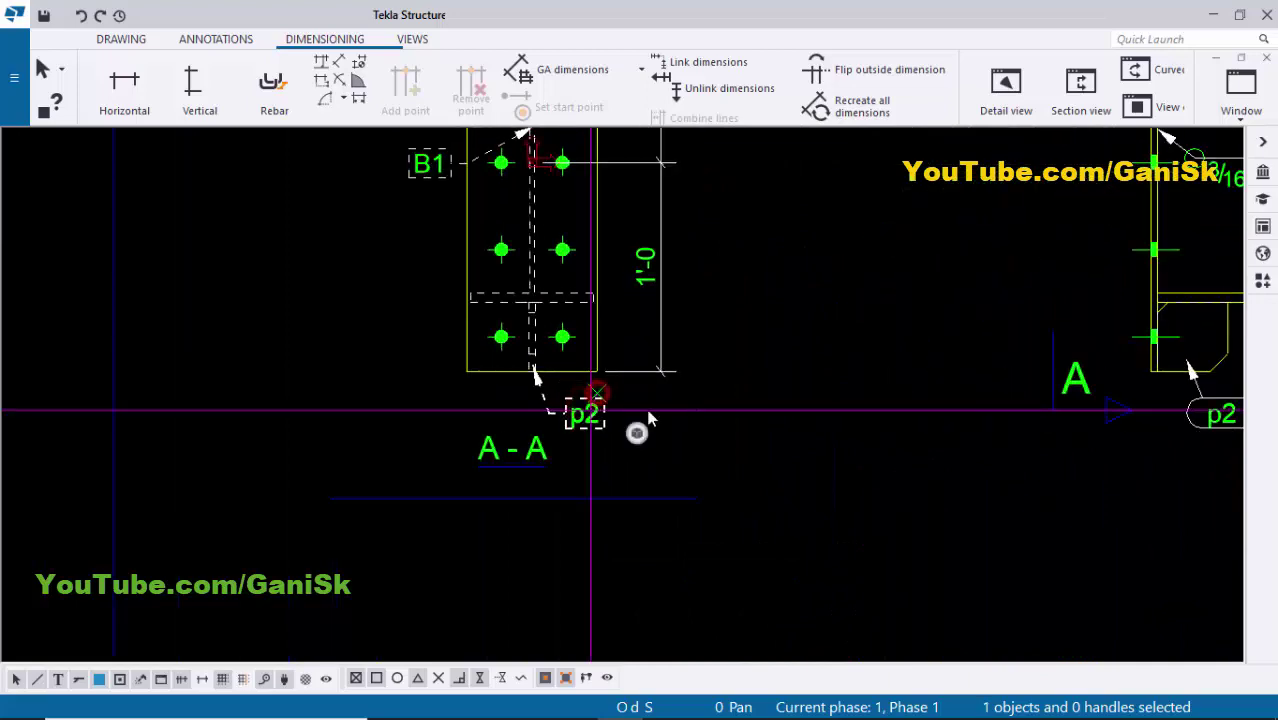
{"action": "left_click", "coordinate": [776, 379]}
- Move the beam's main view closer to section A-A on the drawing sheet
{"action": "scroll", "coordinate": [770, 400], "scroll_direction": "down", "scroll_amount": 4}
{"action": "scroll", "coordinate": [800, 452], "scroll_direction": "down", "scroll_amount": 2}
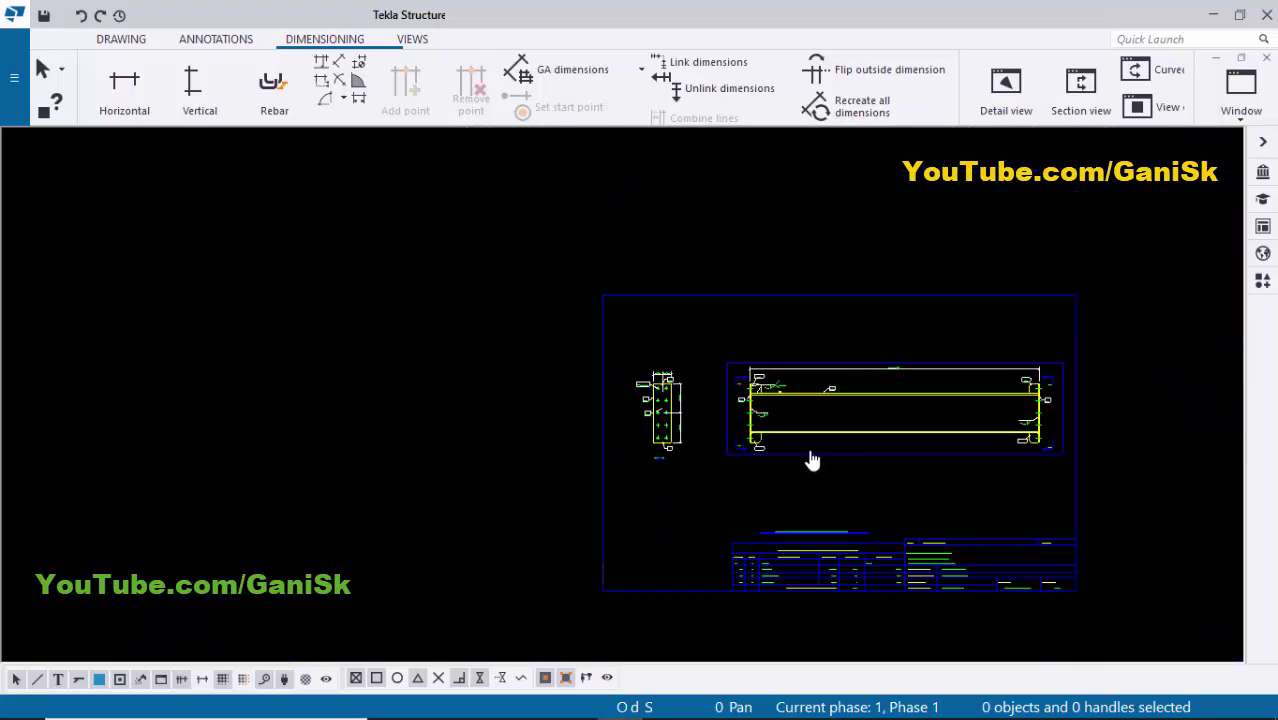
{"action": "scroll", "coordinate": [776, 442], "scroll_direction": "up", "scroll_amount": 5}
{"action": "middle_click_drag", "start_coordinate": [858, 393], "coordinate": [619, 373]}
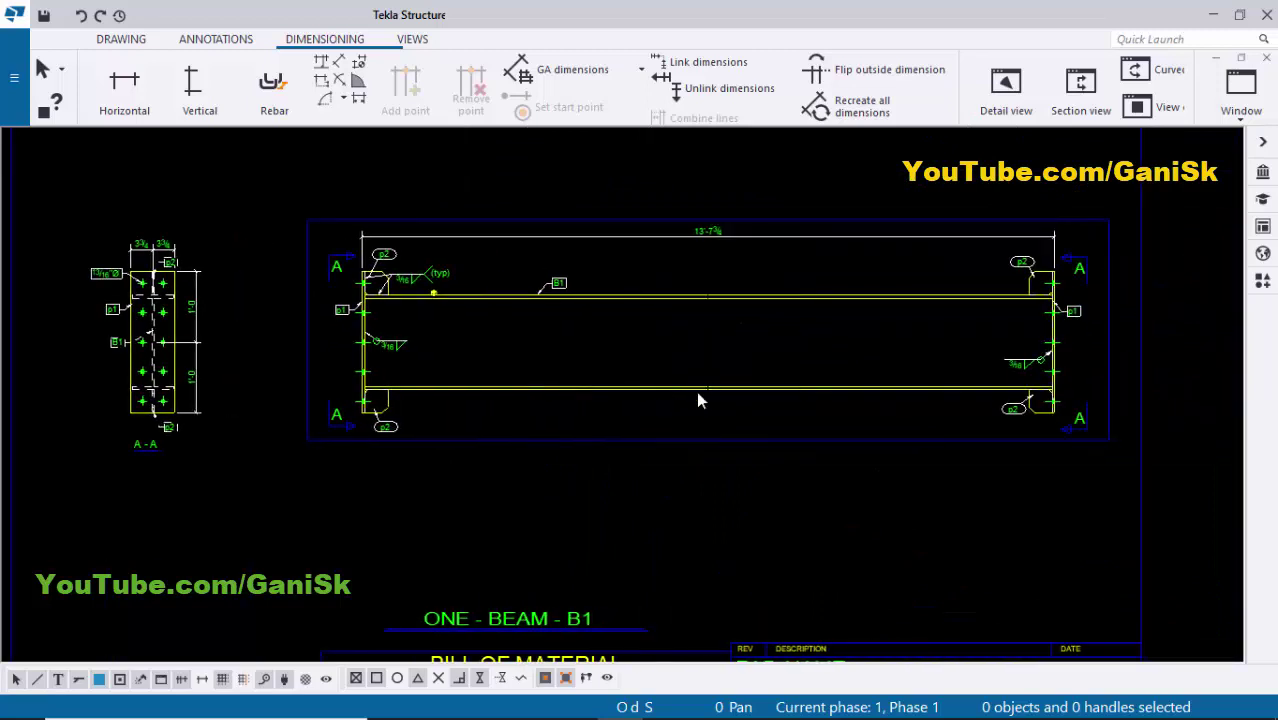
{"action": "left_click", "coordinate": [752, 440]}
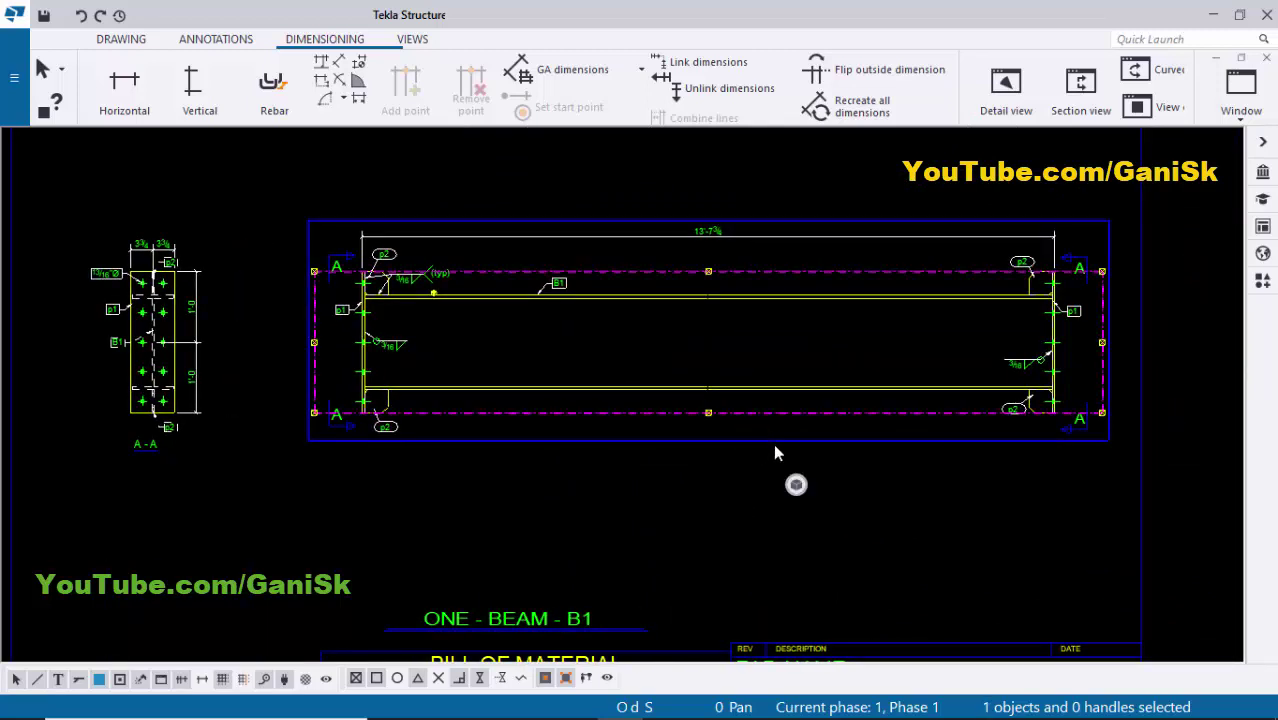
{"action": "left_click_drag", "start_coordinate": [773, 443], "coordinate": [708, 448]}
{"action": "left_click", "coordinate": [642, 496]}
- Move the section A-A view slightly left on the sheet, farther from the beam's main view
{"action": "middle_click_drag", "start_coordinate": [368, 520], "coordinate": [610, 511]}
{"action": "scroll", "coordinate": [365, 463], "scroll_direction": "up", "scroll_amount": 1}
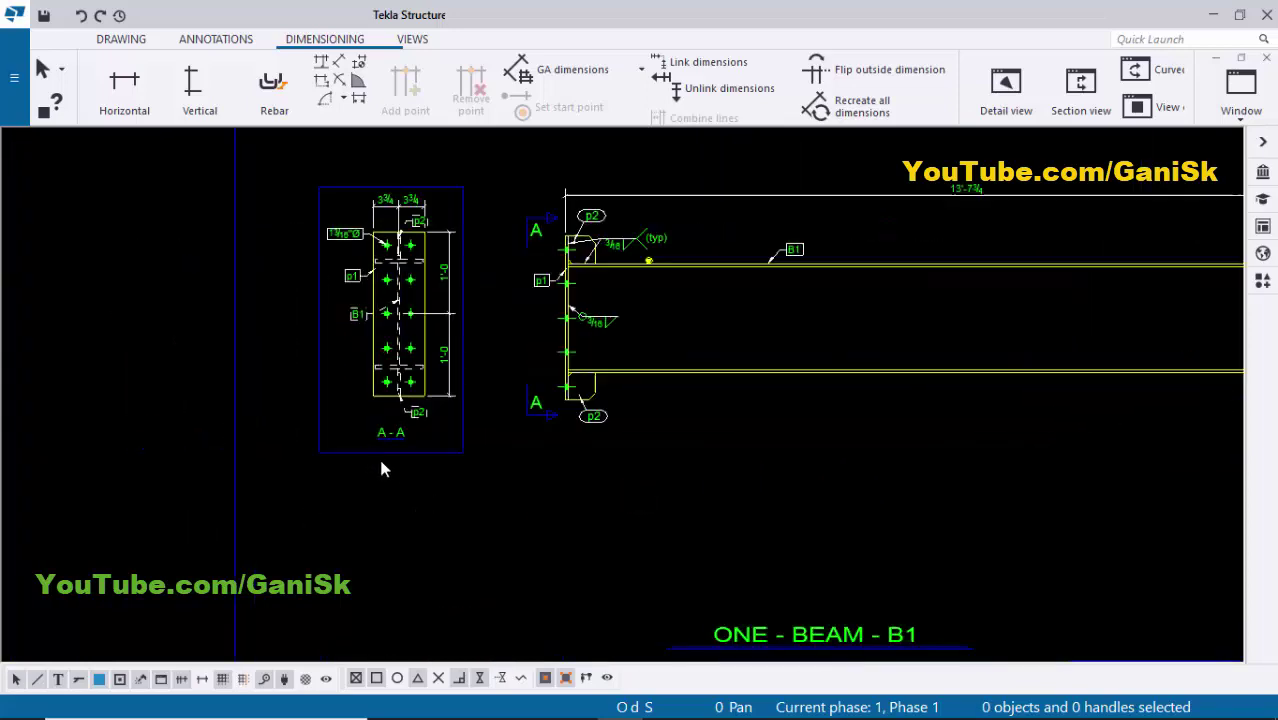
{"action": "scroll", "coordinate": [381, 463], "scroll_direction": "up", "scroll_amount": 1}
{"action": "scroll", "coordinate": [414, 423], "scroll_direction": "down", "scroll_amount": 3}
{"action": "scroll", "coordinate": [440, 440], "scroll_direction": "up", "scroll_amount": 3}
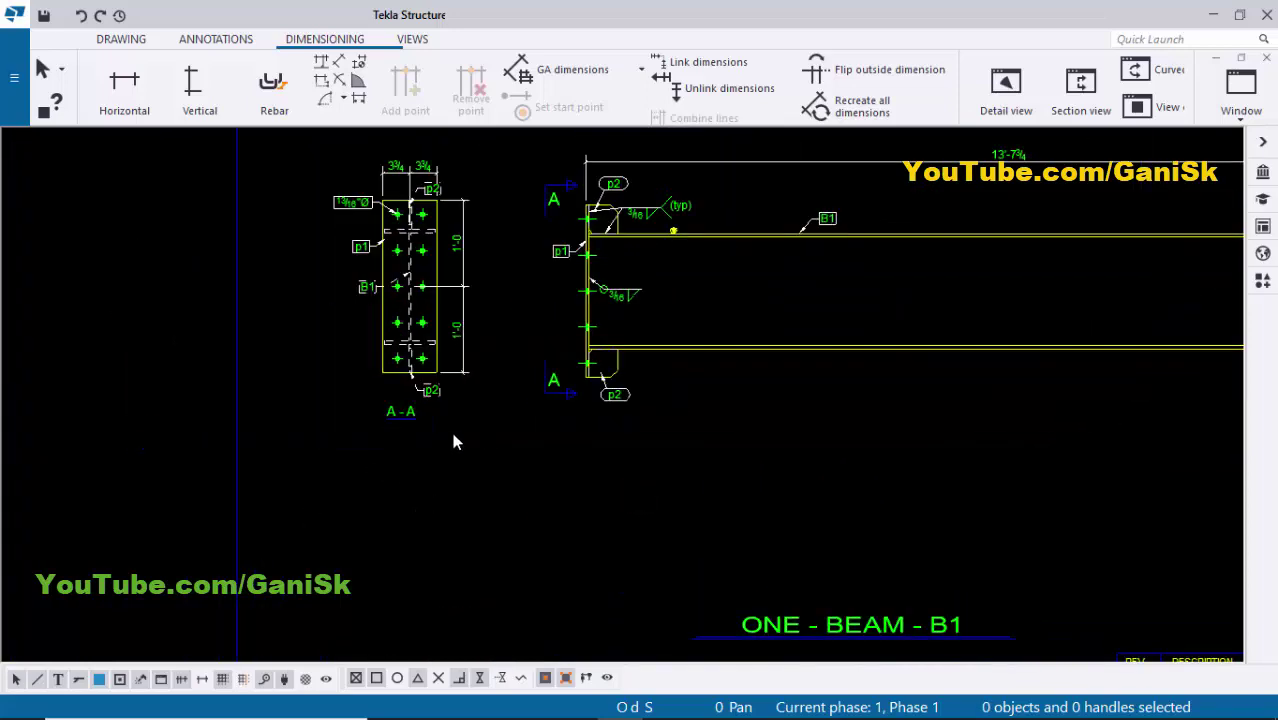
{"action": "left_click", "coordinate": [460, 436]}
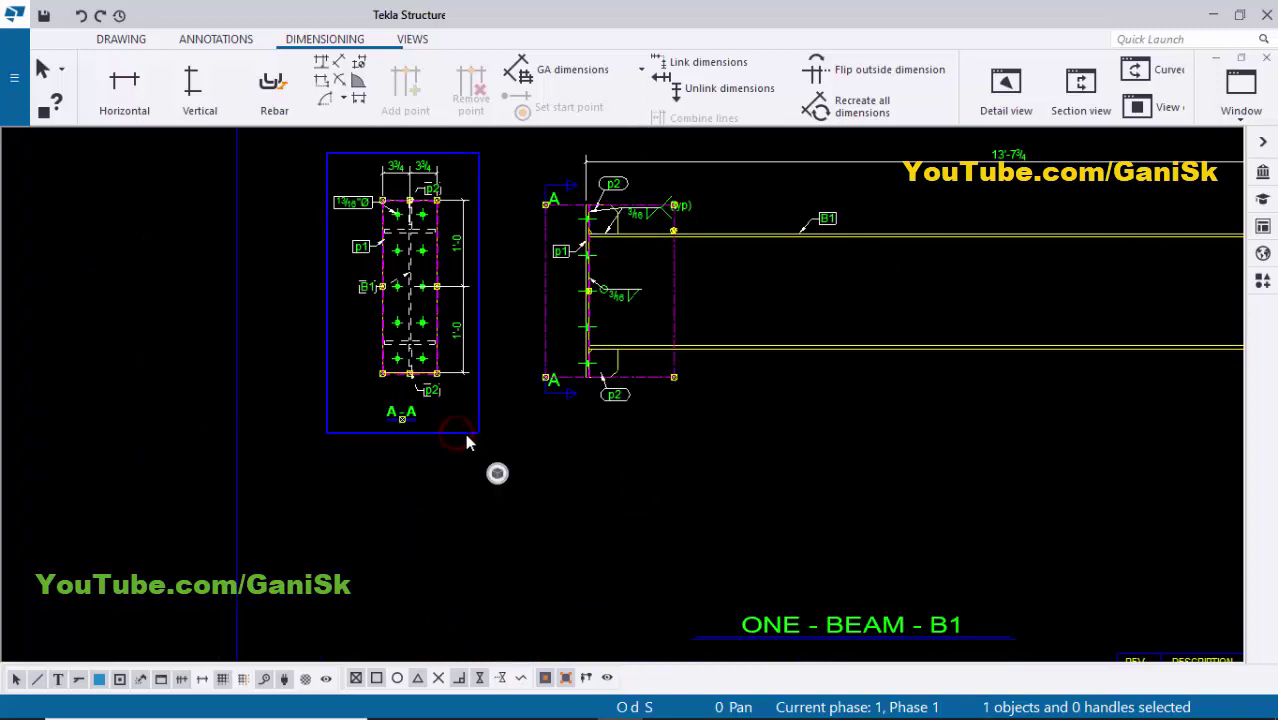
{"action": "mouse_move", "coordinate": [466, 434]}
{"action": "left_mouse_down"}
{"action": "mouse_move", "coordinate": [413, 434]}
{"action": "mouse_move", "coordinate": [443, 438]}
{"action": "left_mouse_up"}
{"action": "left_click", "coordinate": [405, 486]}
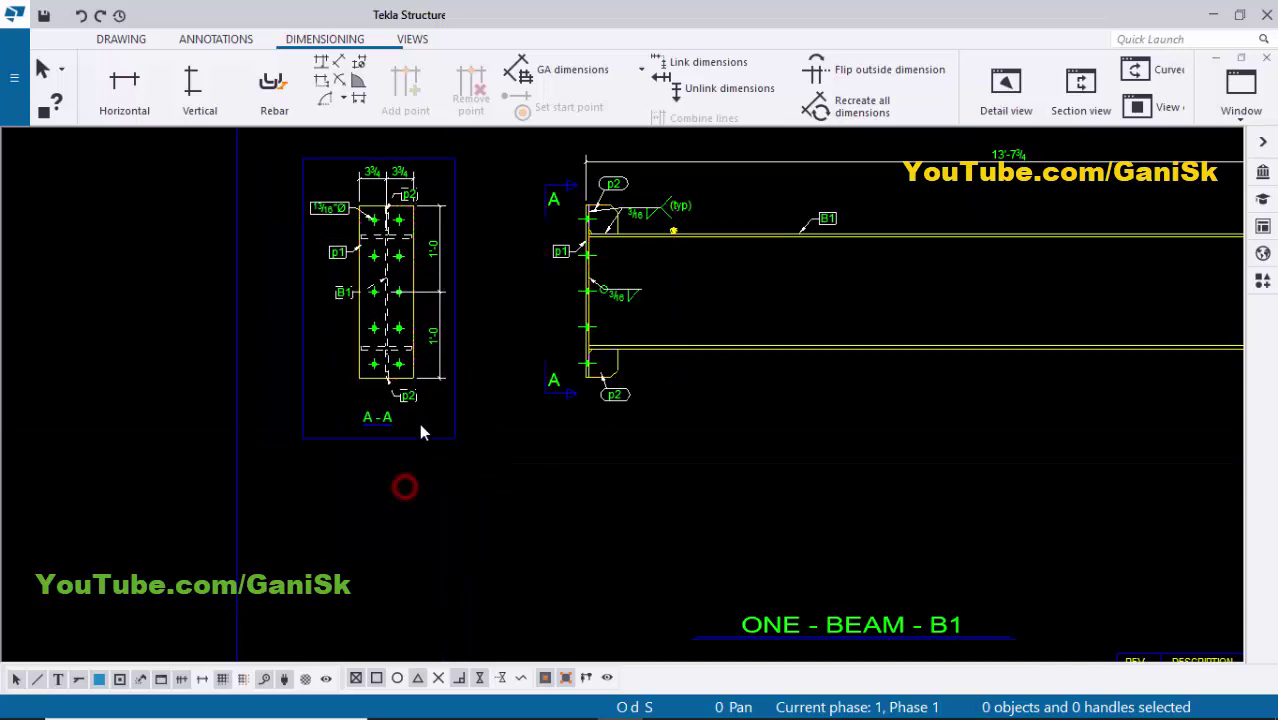
- Examine the arranged beam views and the bill of material on the assembly drawing
{"action": "scroll", "coordinate": [650, 470], "scroll_direction": "down", "scroll_amount": 4}
{"action": "scroll", "coordinate": [528, 400], "scroll_direction": "up", "scroll_amount": 5}
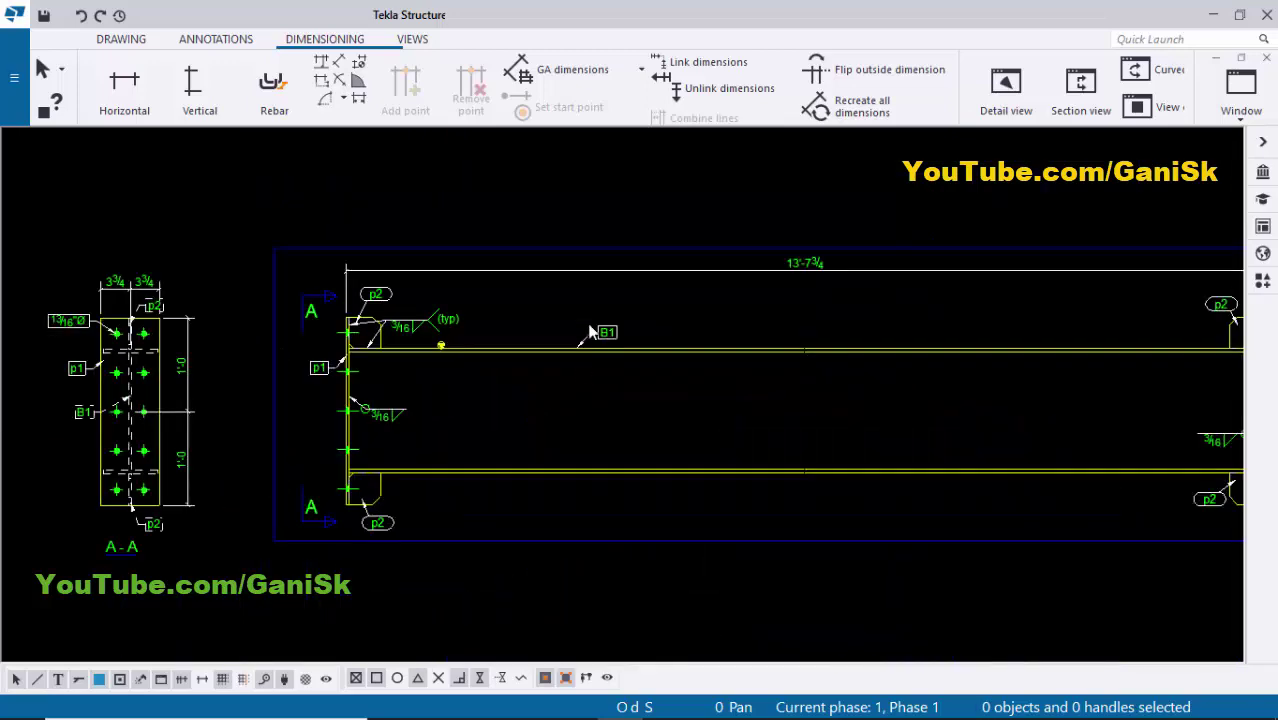
{"action": "scroll", "coordinate": [545, 450], "scroll_direction": "down", "scroll_amount": 2}
{"action": "scroll", "coordinate": [565, 450], "scroll_direction": "down", "scroll_amount": 1}
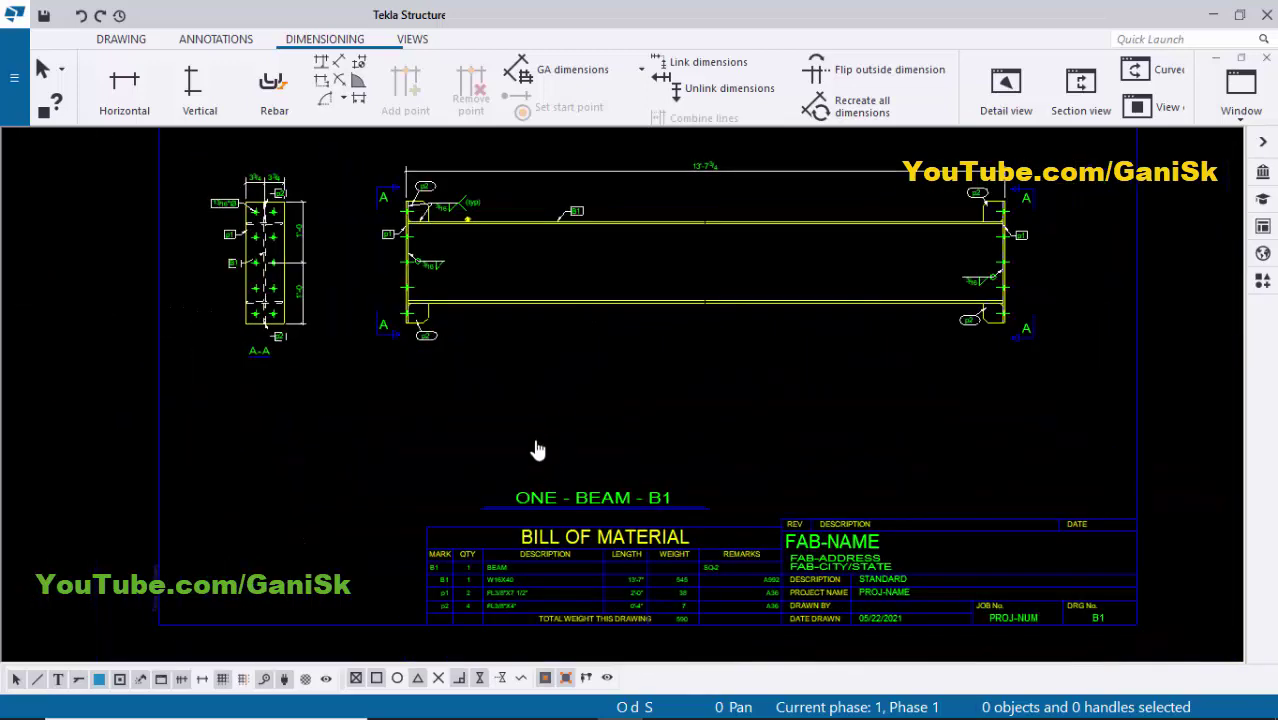
{"action": "scroll", "coordinate": [501, 532], "scroll_direction": "up", "scroll_amount": 4}
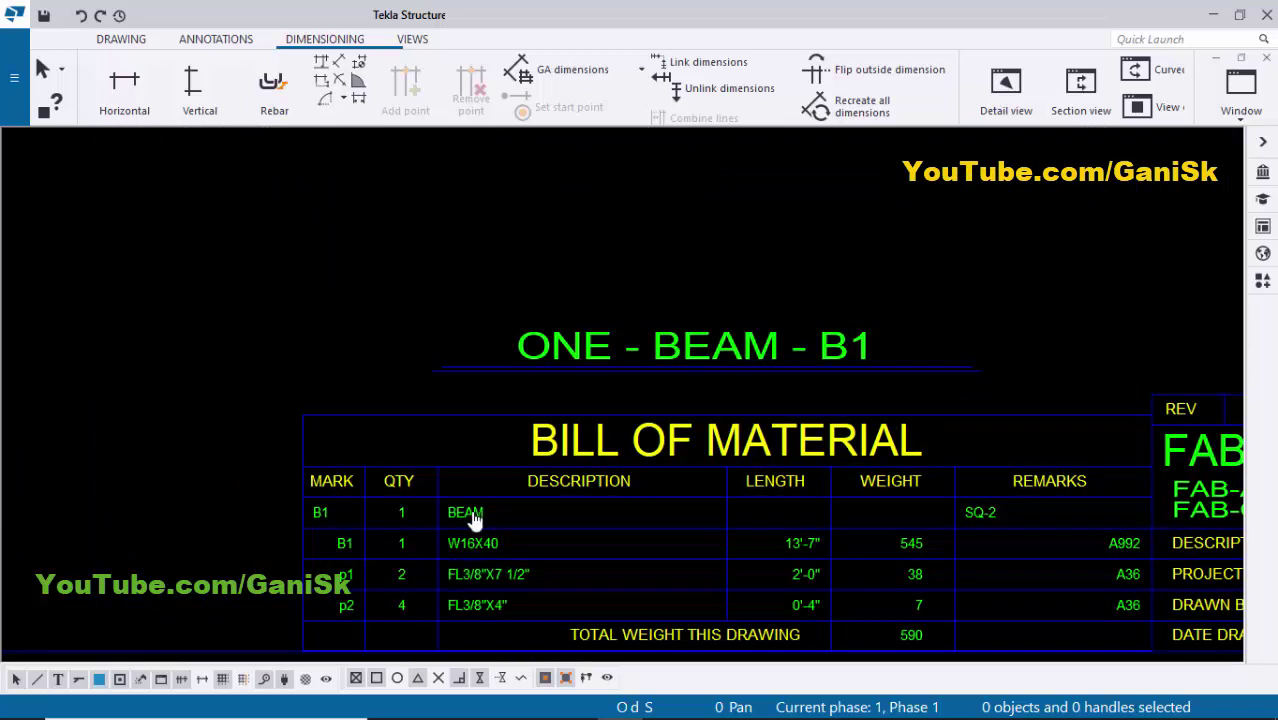
{"action": "middle_click_drag", "start_coordinate": [475, 520], "coordinate": [480, 450]}
{"action": "scroll", "coordinate": [474, 523], "scroll_direction": "up", "scroll_amount": 2}
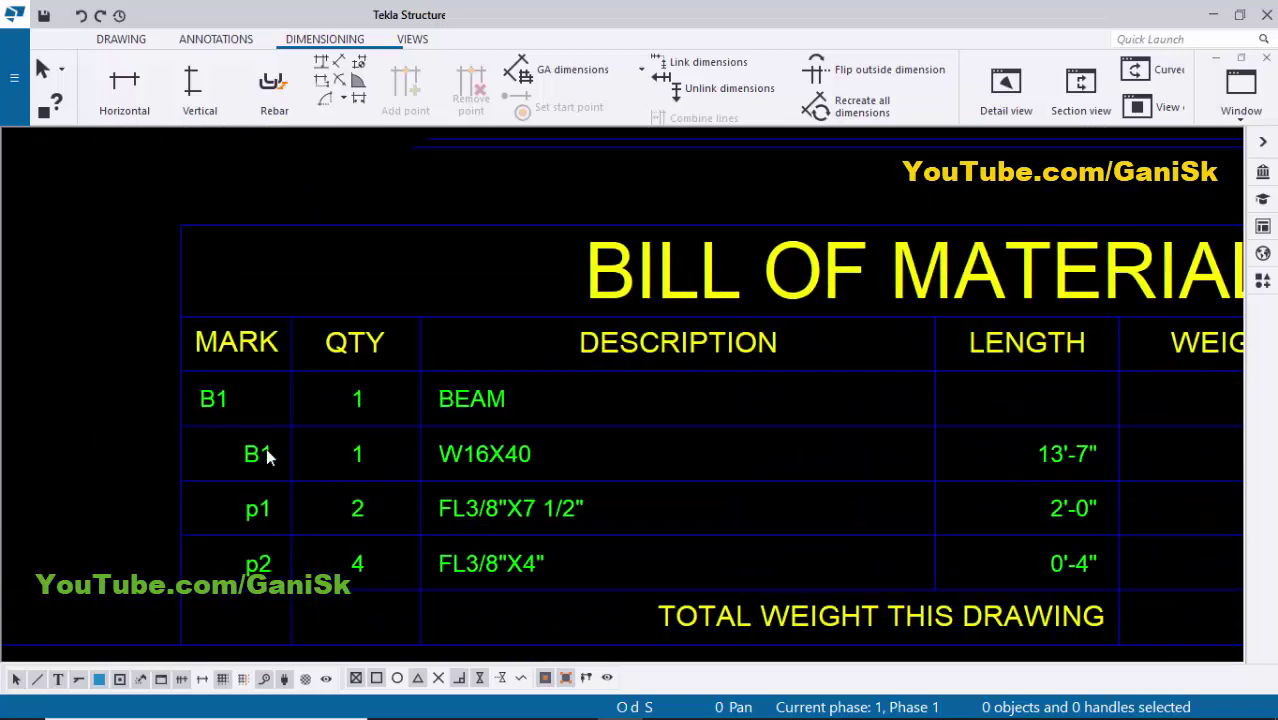
{"action": "scroll", "coordinate": [725, 428], "scroll_direction": "down", "scroll_amount": 5}
{"action": "scroll", "coordinate": [673, 428], "scroll_direction": "up", "scroll_amount": 2}
{"action": "scroll", "coordinate": [745, 456], "scroll_direction": "down", "scroll_amount": 1}
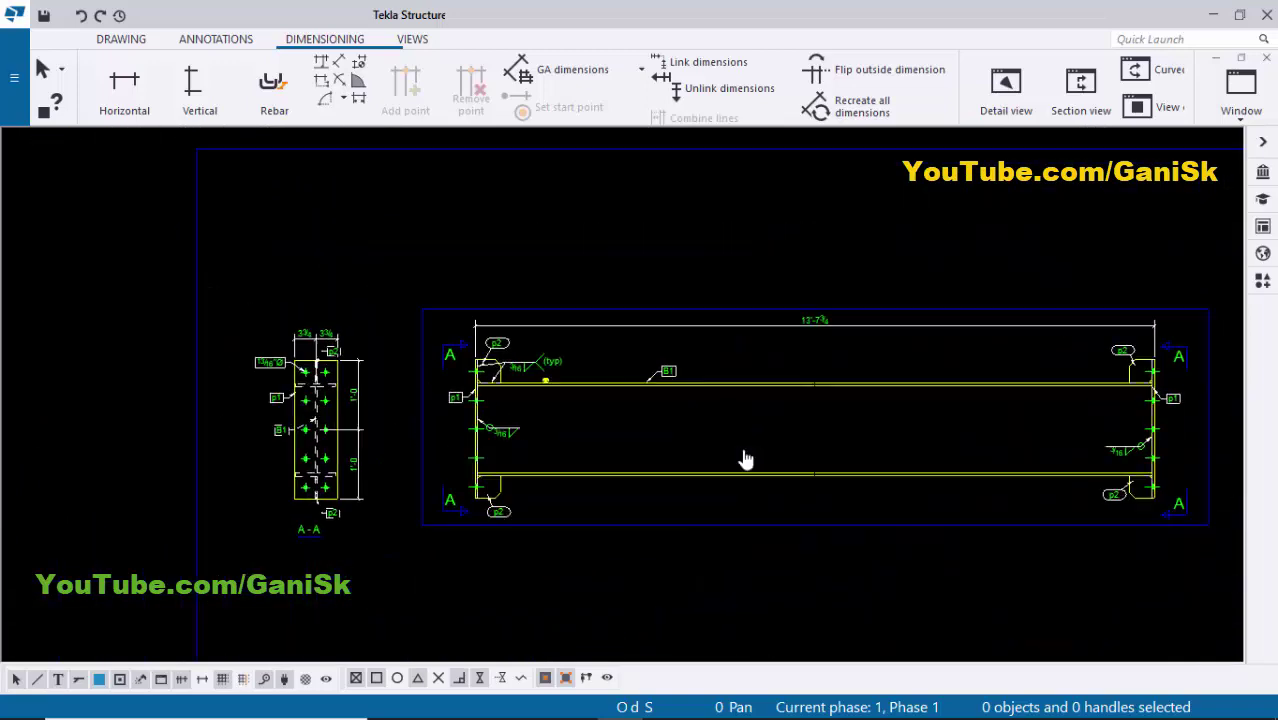
{"action": "scroll", "coordinate": [555, 432], "scroll_direction": "up", "scroll_amount": 2}
{"action": "scroll", "coordinate": [692, 432], "scroll_direction": "down", "scroll_amount": 3}
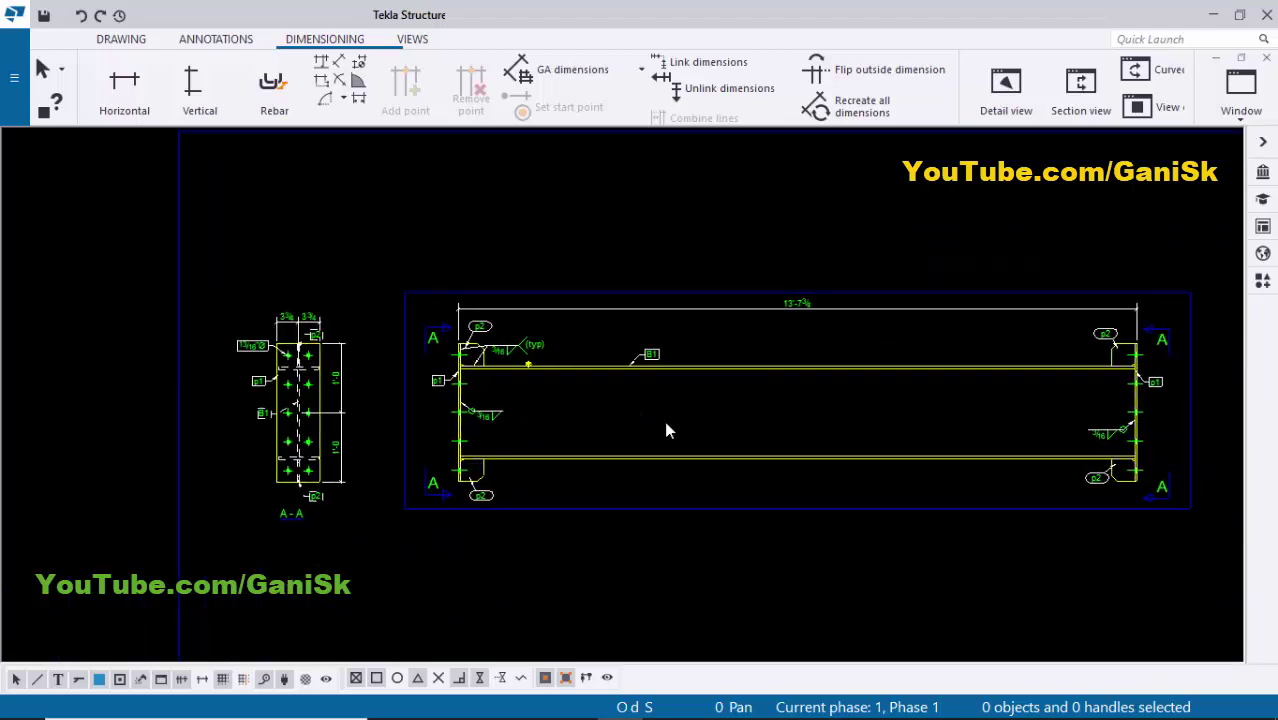
- Save and close the beam's assembly drawing, and inspect the end plate connections in the 3D model
{"action": "scroll", "coordinate": [550, 468], "scroll_direction": "up", "scroll_amount": 2}
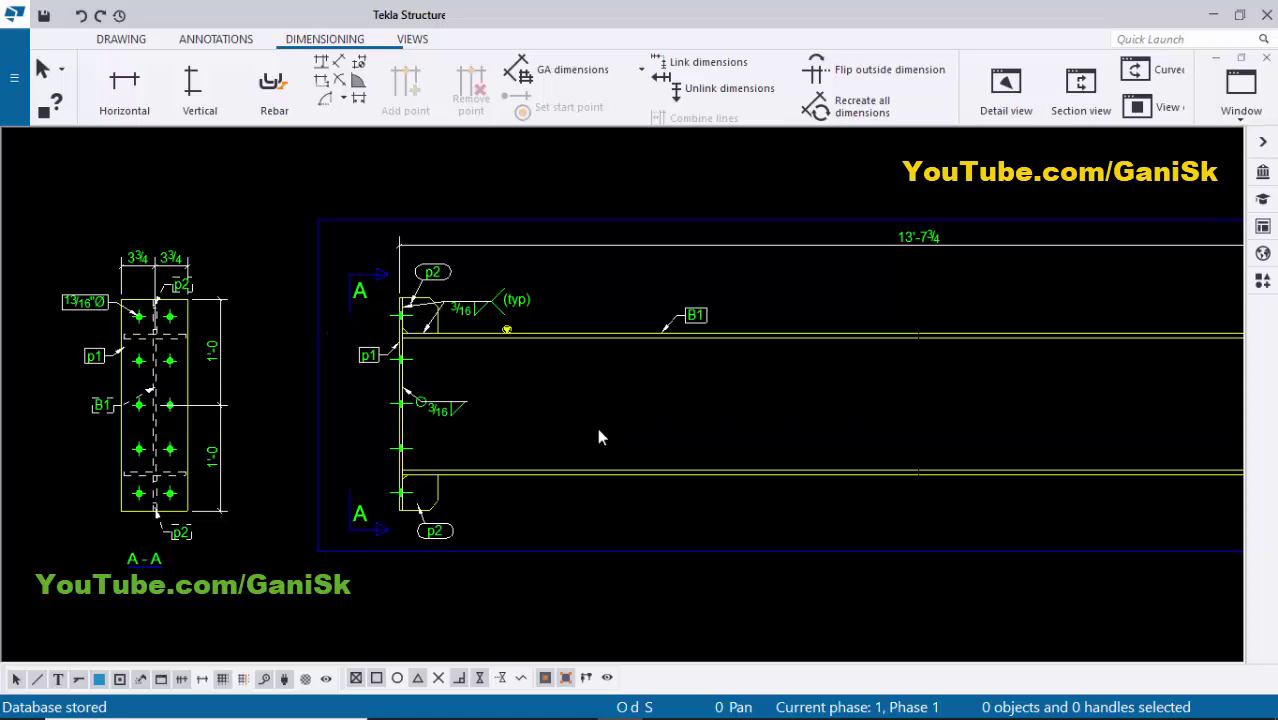
{"action": "left_click", "coordinate": [1266, 57]}
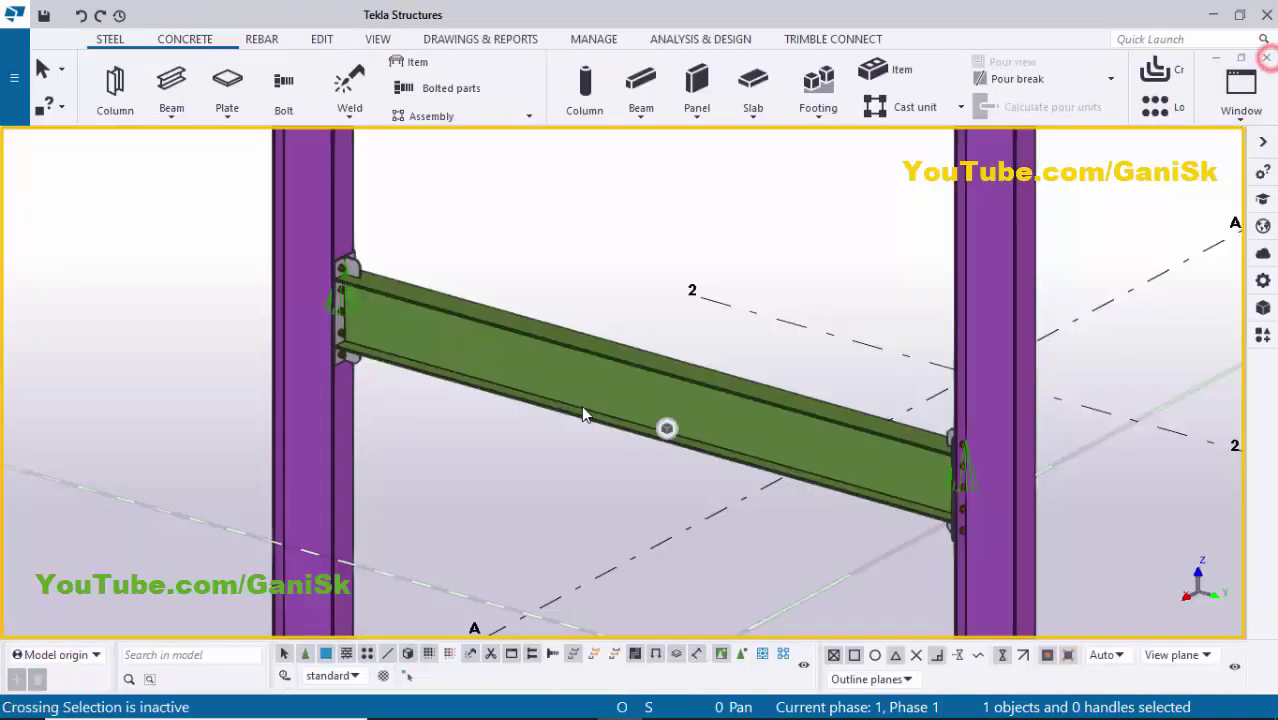
{"action": "scroll", "coordinate": [390, 345], "scroll_direction": "up", "scroll_amount": 2}
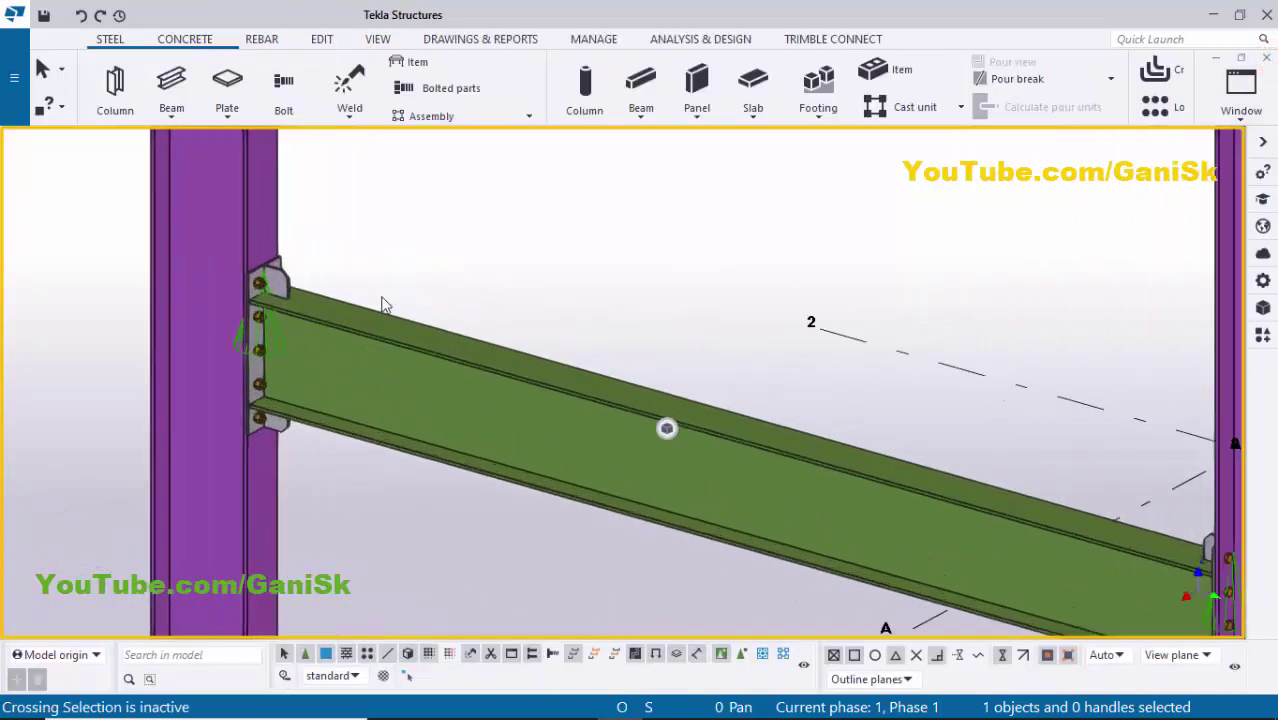
{"action": "scroll", "coordinate": [530, 454], "scroll_direction": "up", "scroll_amount": 1}
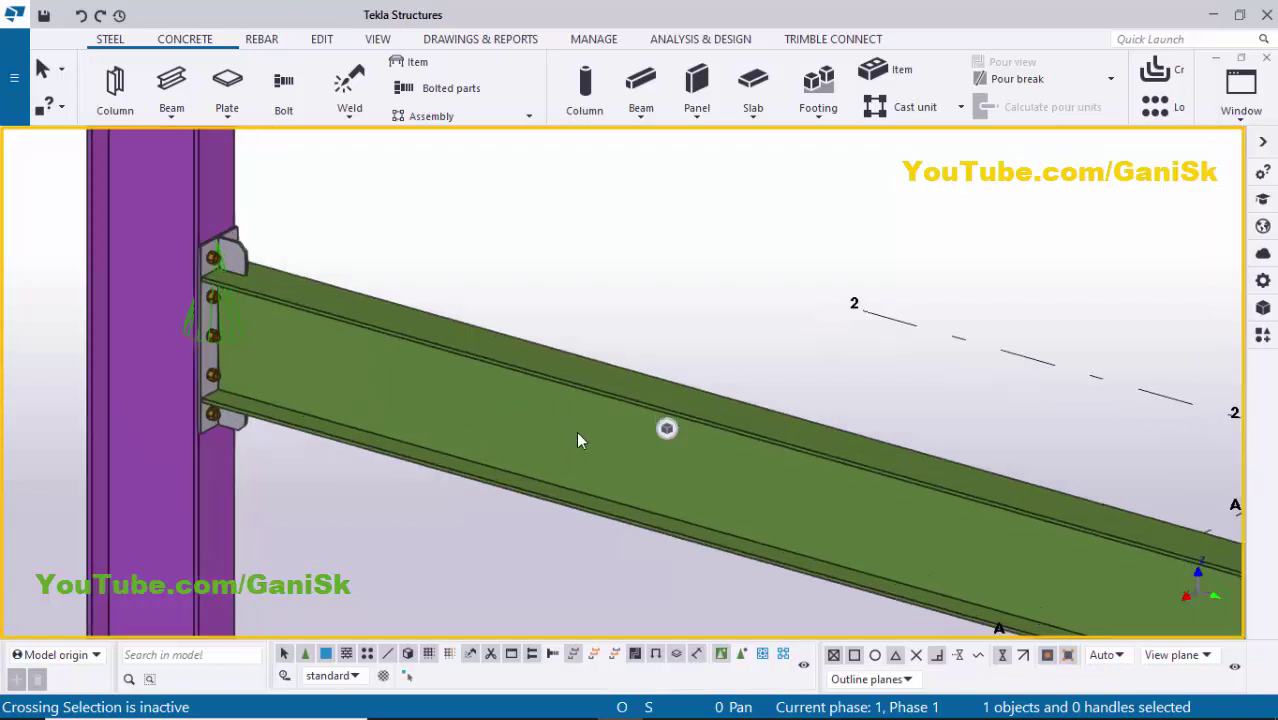
{"action": "middle_click_drag", "start_coordinate": [578, 440], "coordinate": [522, 389]}
{"action": "scroll", "coordinate": [508, 404], "scroll_direction": "down", "scroll_amount": 3}
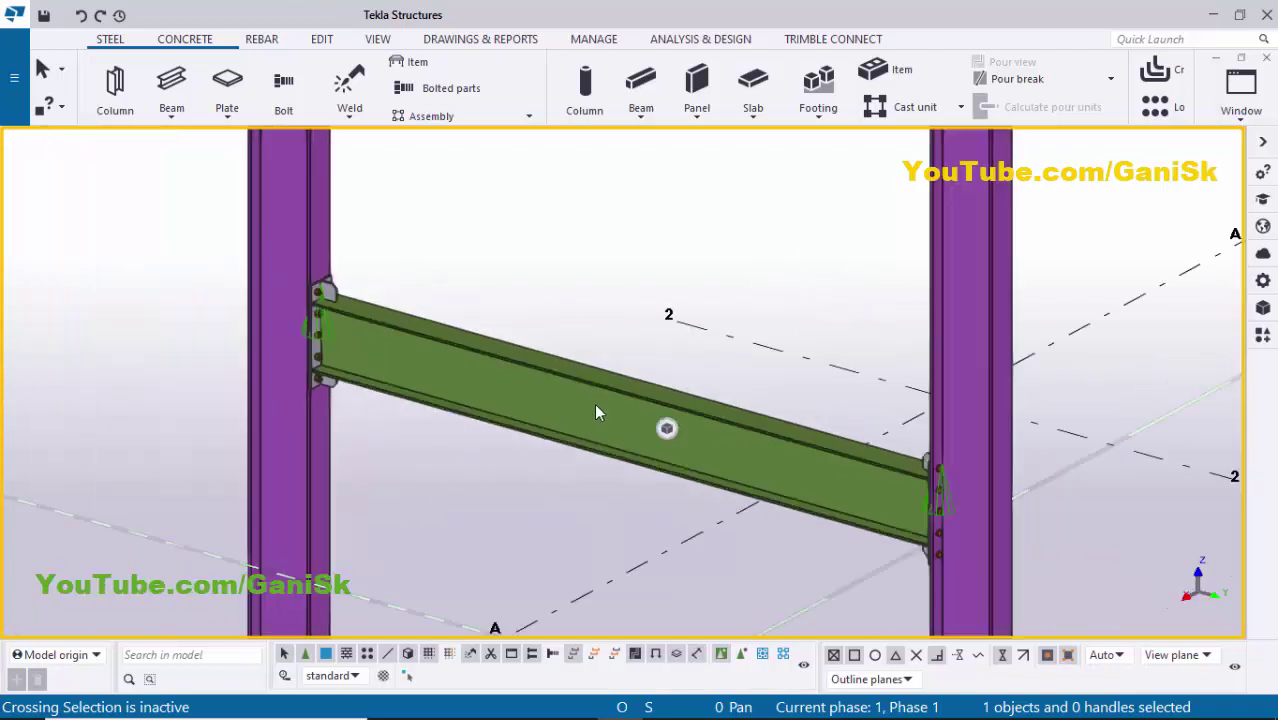
{"action": "scroll", "coordinate": [431, 379], "scroll_direction": "up", "scroll_amount": 2}
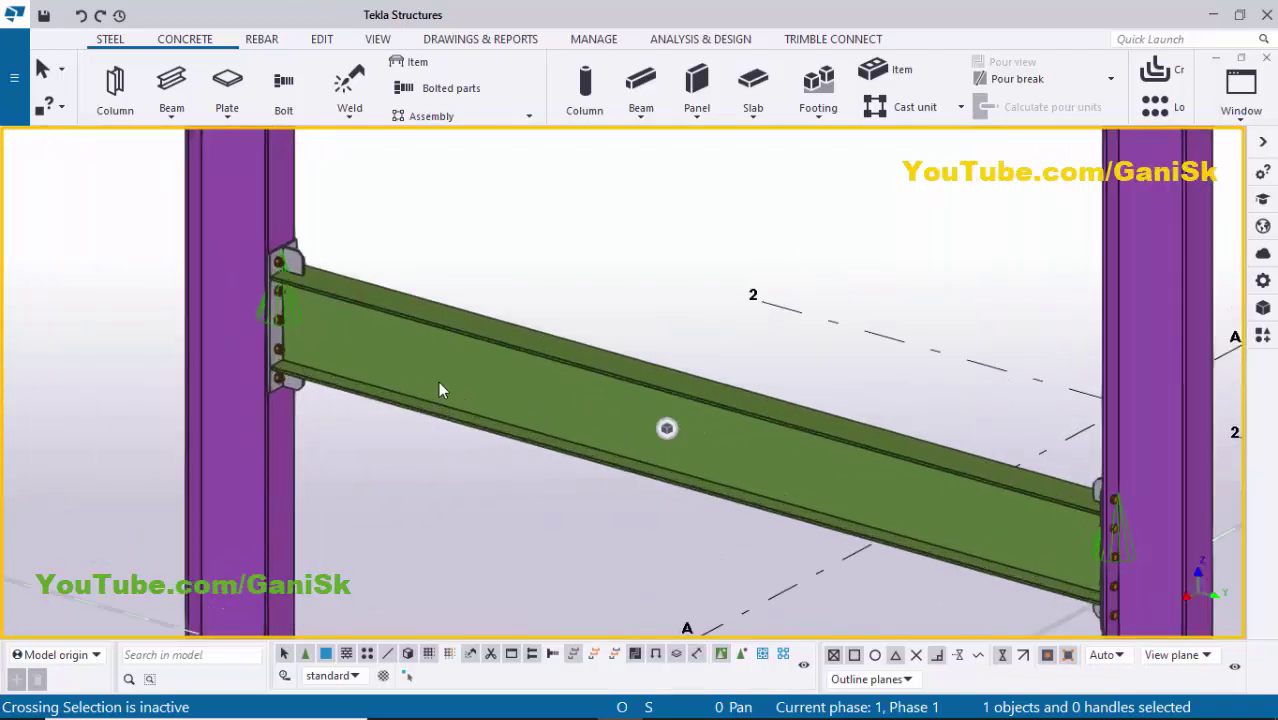